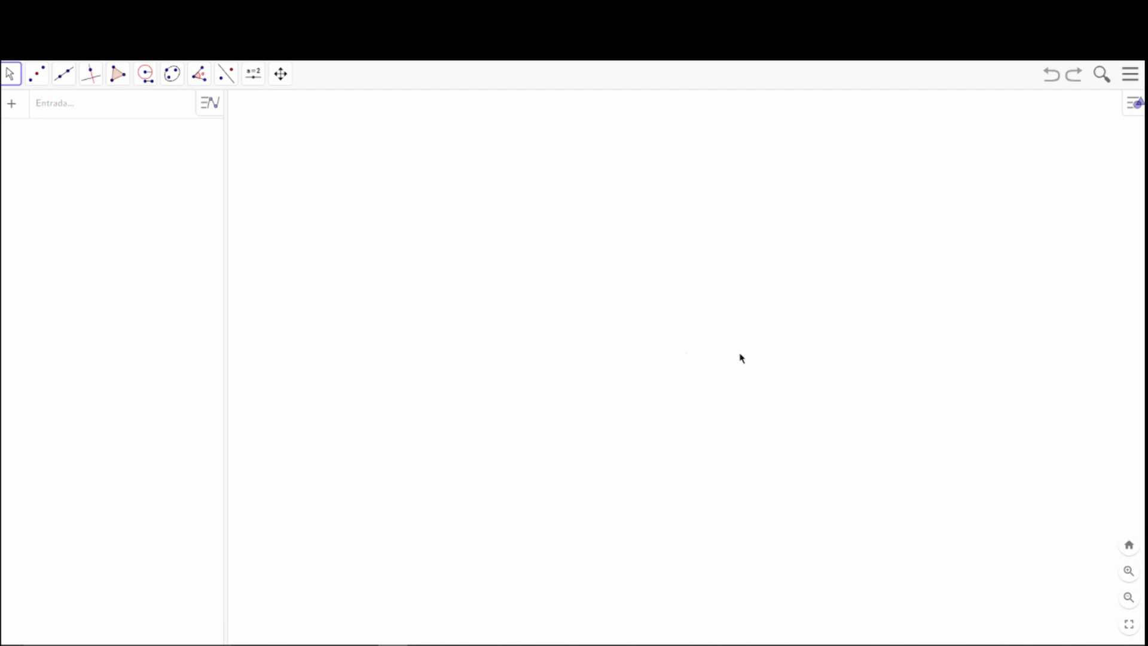
pyautogui.click(259, 83)
pyautogui.click(36, 76)
pyautogui.click(60, 207)
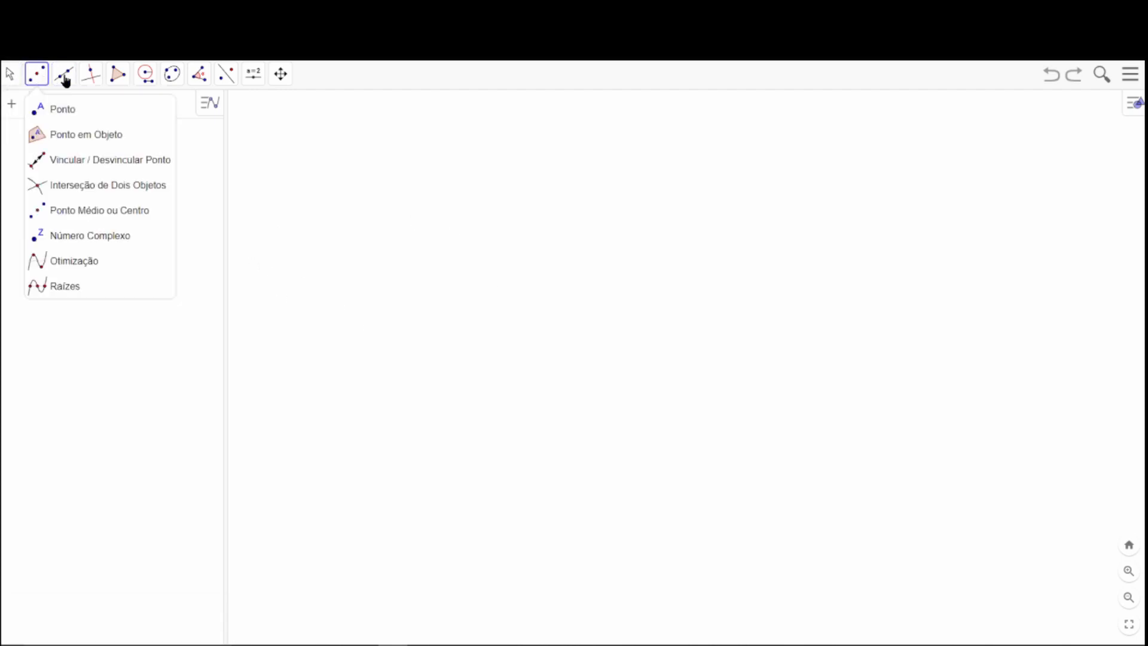
pyautogui.moveTo(280, 75)
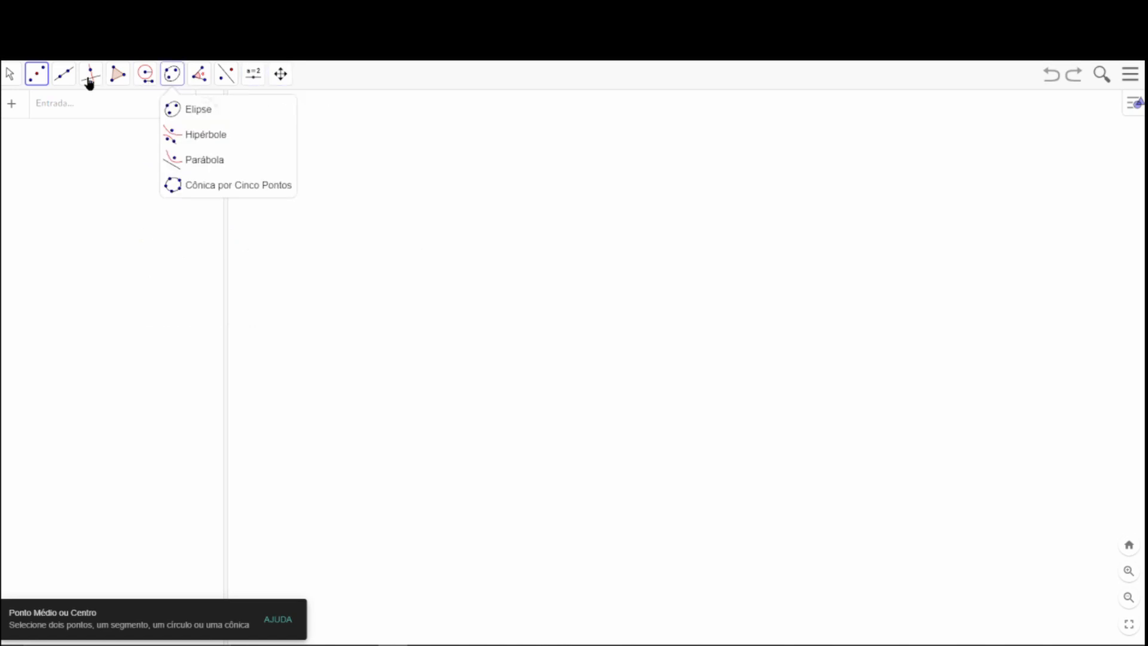
pyautogui.moveTo(8, 80)
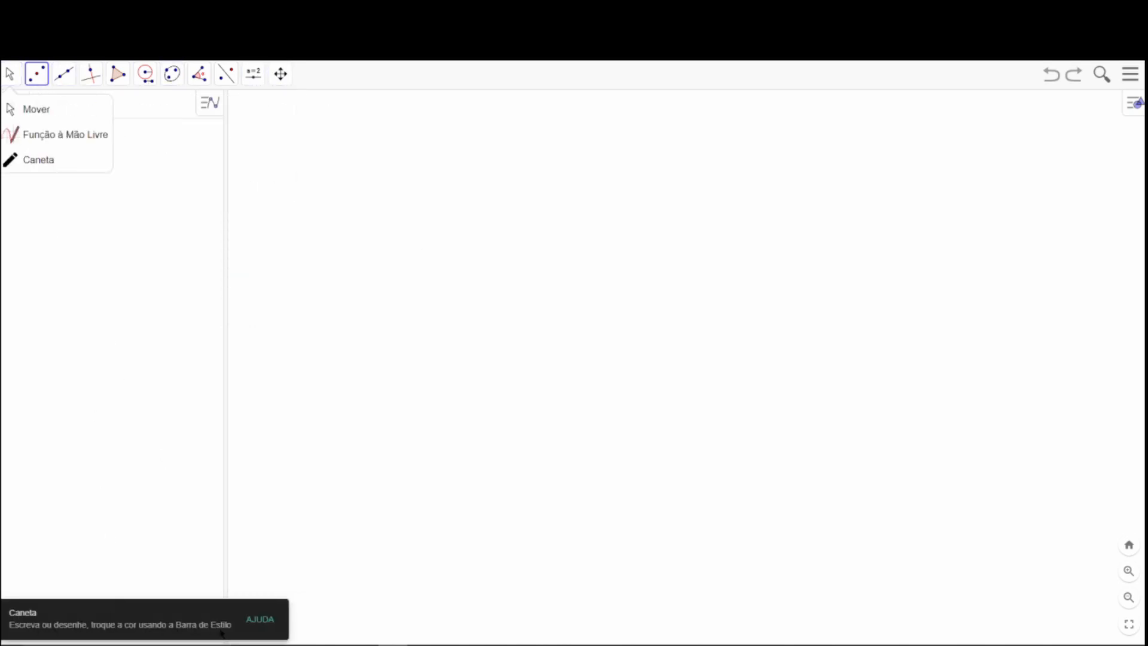
pyautogui.click(10, 74)
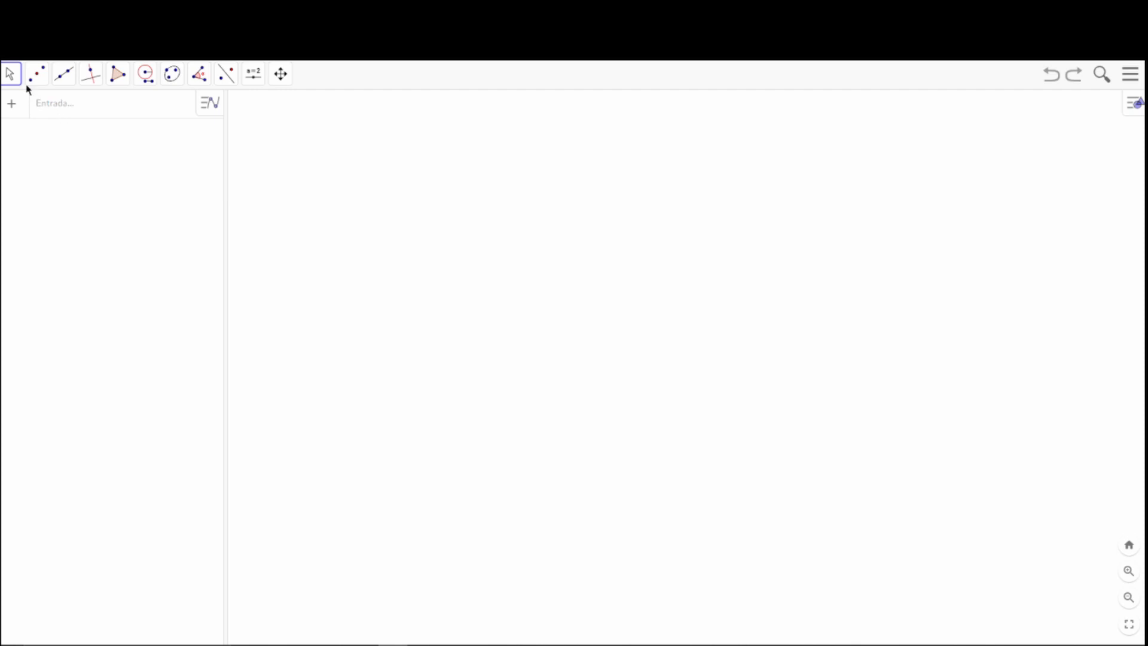
# Draw a nearly horizontal line through two new points at about (-8.76, -2.18) and (2.46, -2.2).
pyautogui.click(73, 81)
pyautogui.click(87, 118)
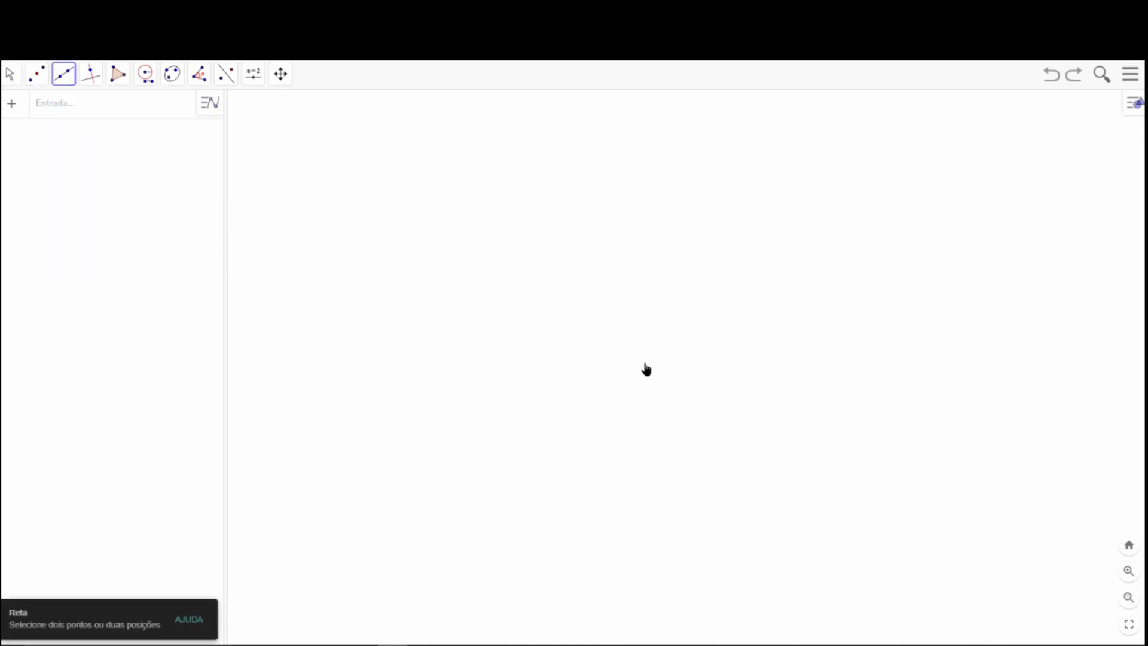
pyautogui.click(425, 364)
pyautogui.click(763, 364)
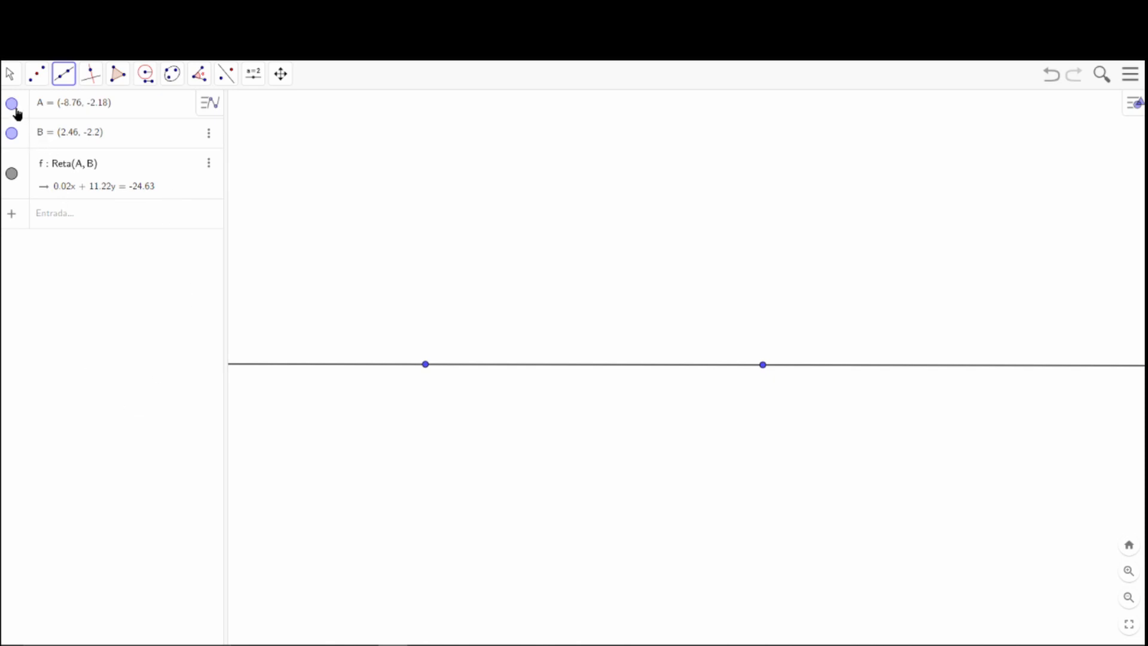
# Shift the whole line sideways so its defining points sit at about (-5.64, -2.22) and (5.58, -2.24).
pyautogui.click(11, 75)
pyautogui.click(25, 108)
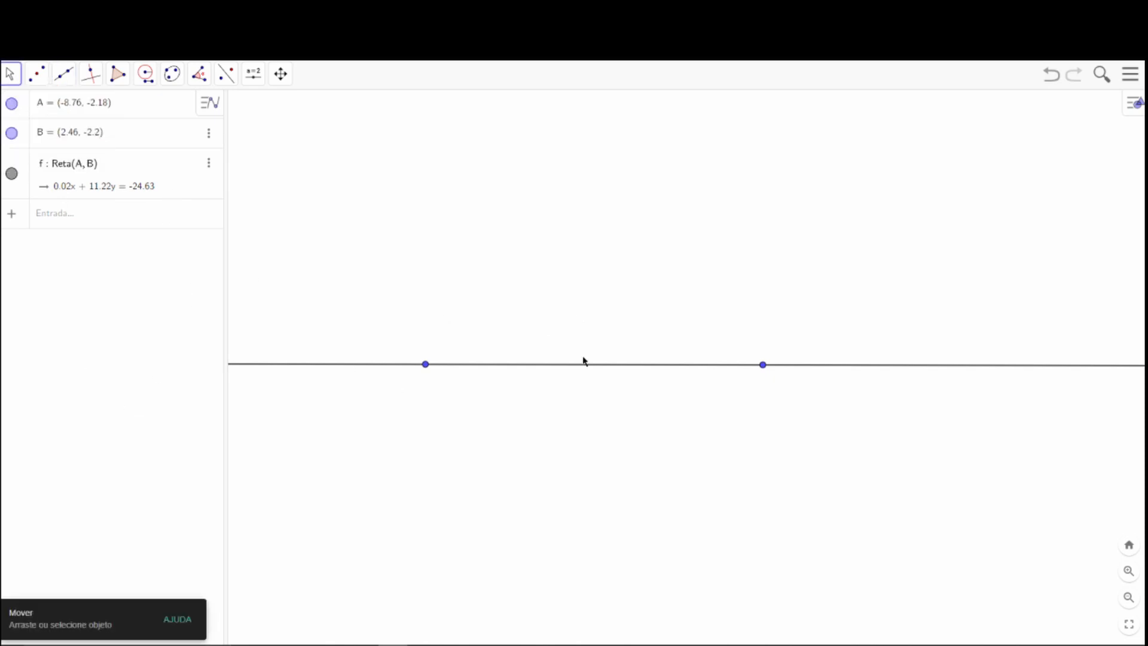
pyautogui.moveTo(548, 371); pyautogui.dragTo(634, 374)
pyautogui.click(687, 484)
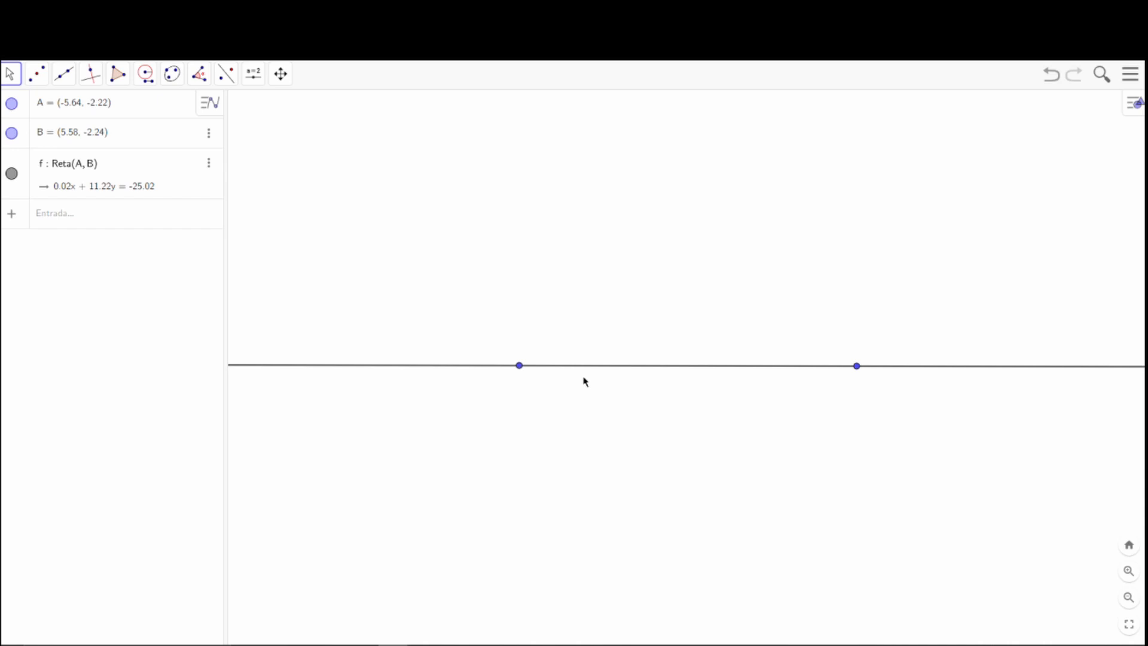
# Construct the midpoint between the line's two defining points A and B.
pyautogui.click(38, 81)
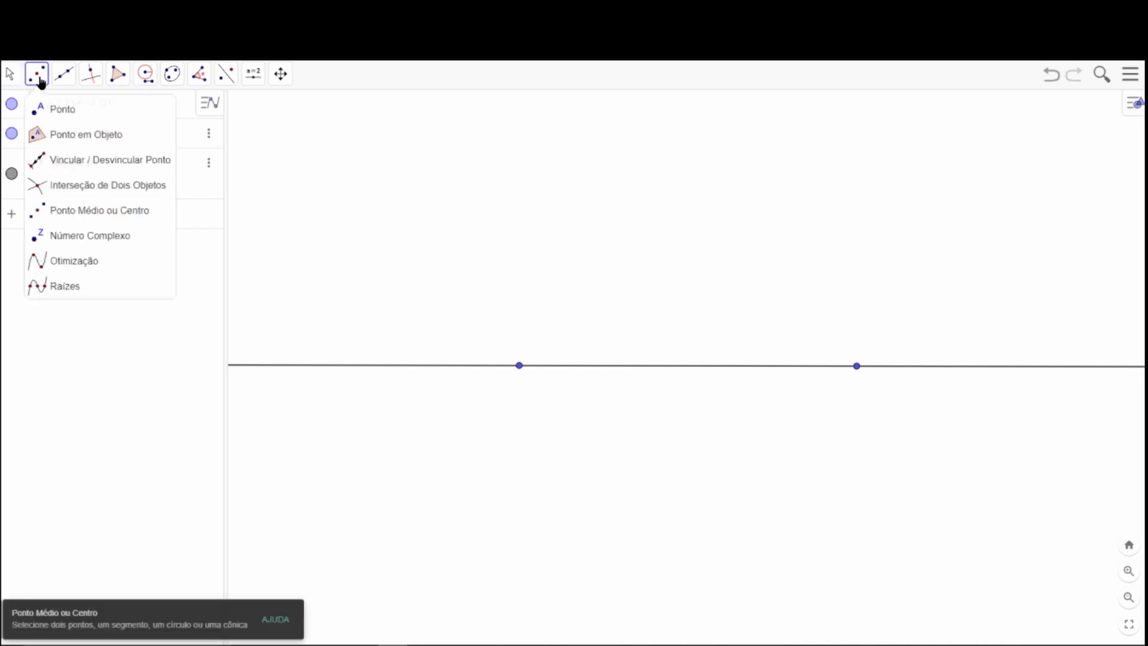
pyautogui.click(67, 221)
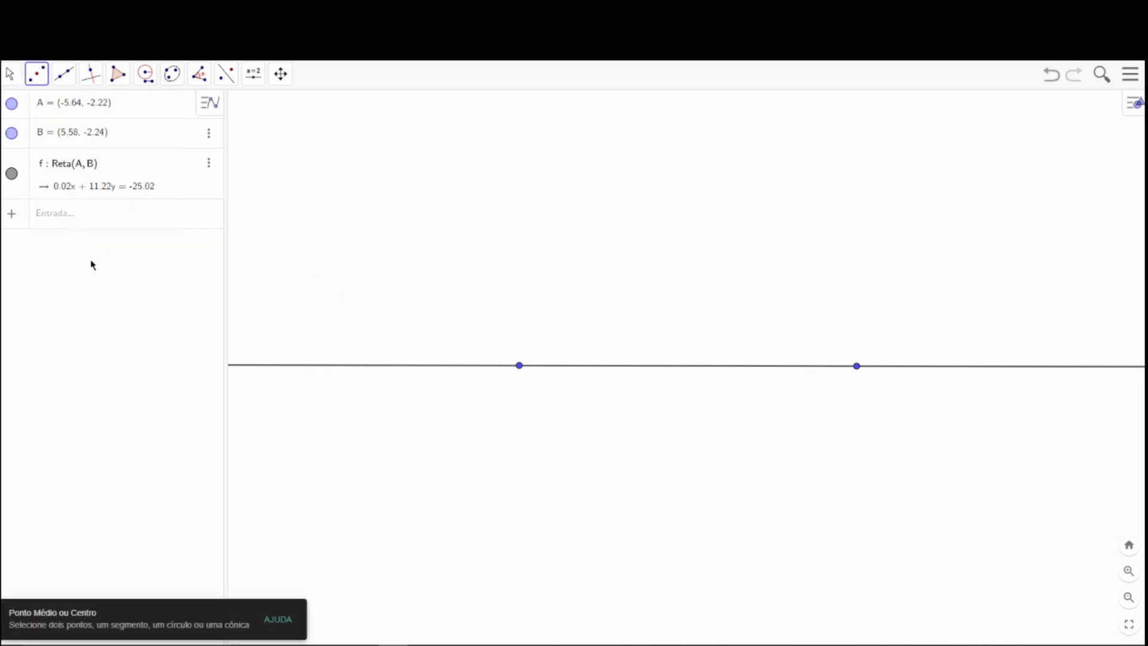
pyautogui.click(520, 366)
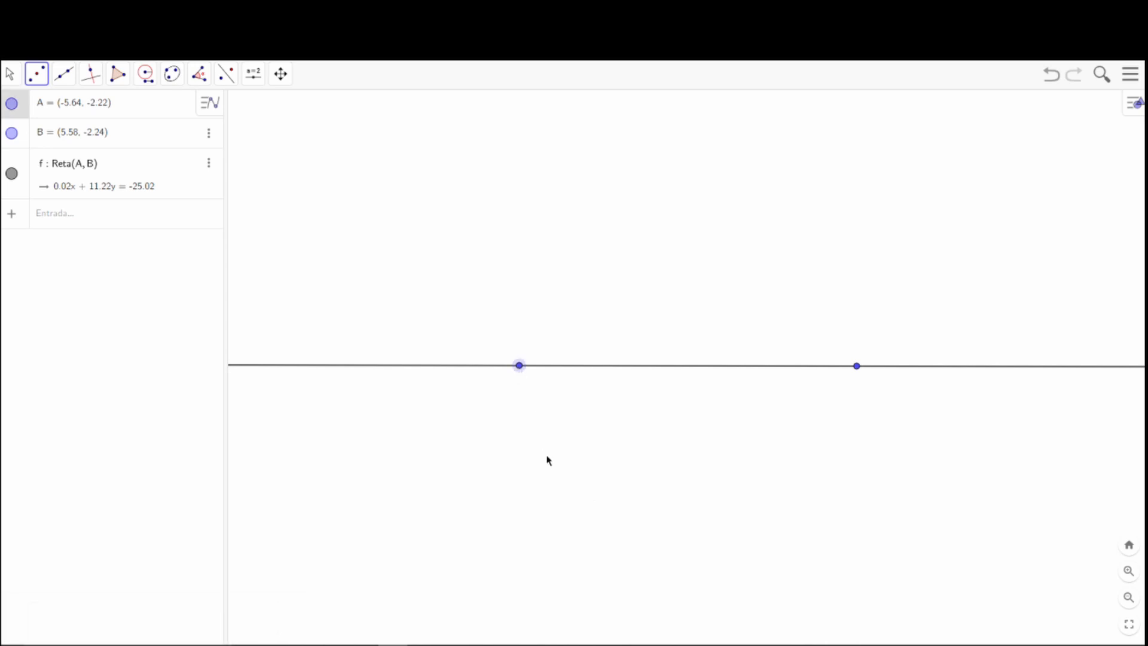
pyautogui.click(857, 366)
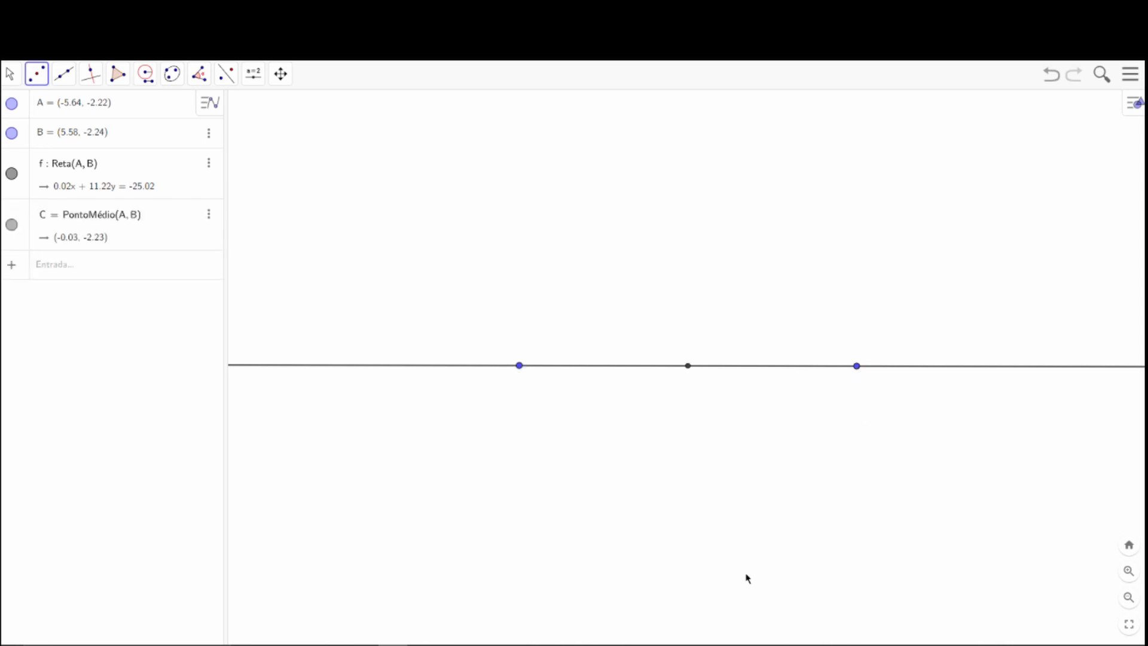
# Measure the distance between points A and B and place its label below the line.
pyautogui.click(254, 76)
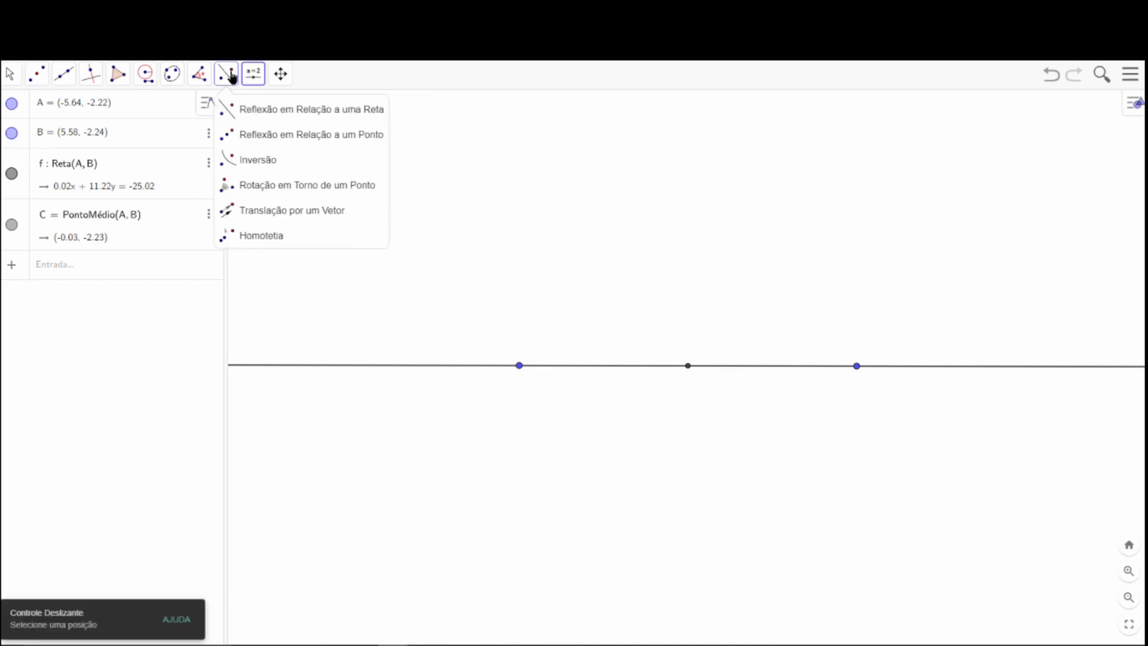
pyautogui.click(199, 76)
pyautogui.click(230, 161)
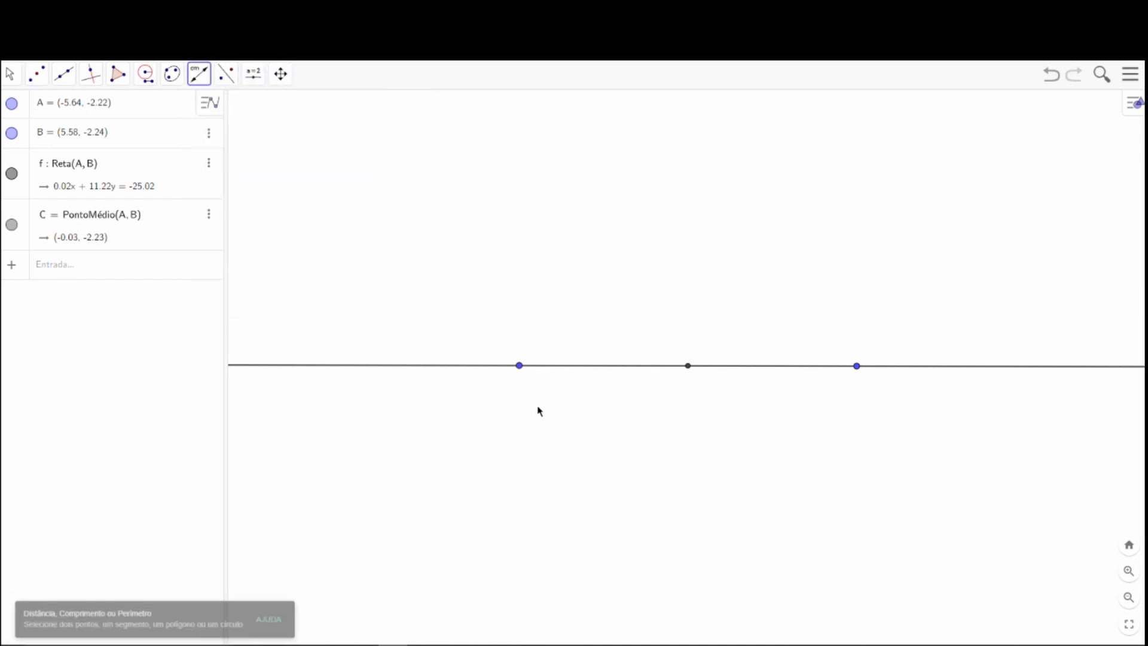
pyautogui.click(519, 367)
pyautogui.click(858, 367)
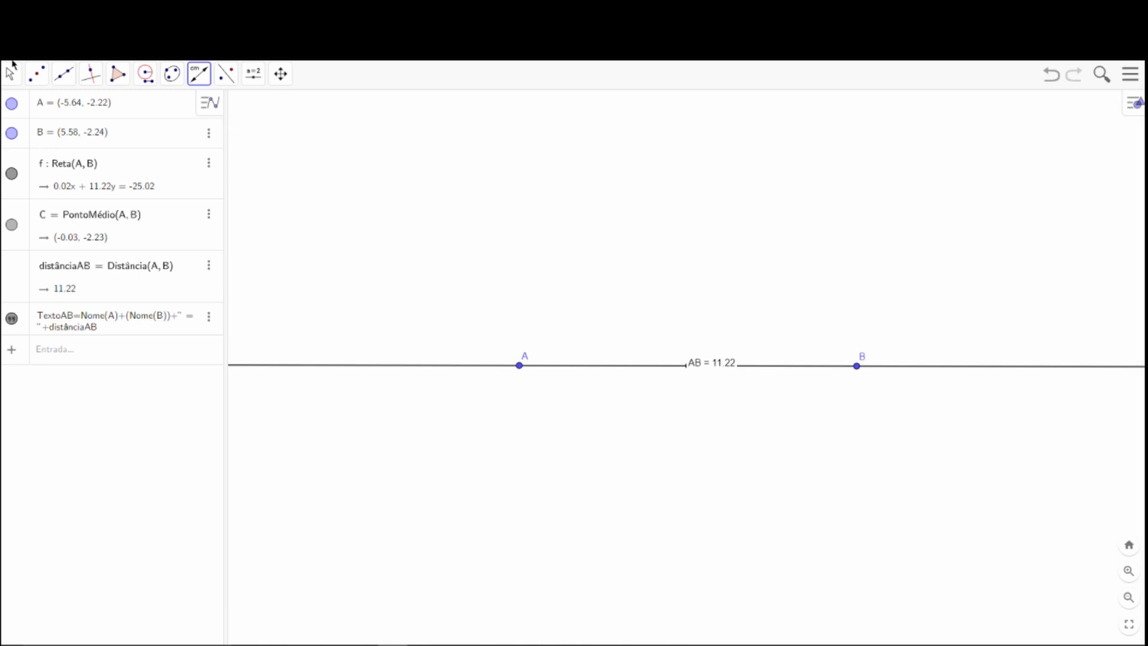
pyautogui.click(12, 67)
pyautogui.click(20, 106)
pyautogui.moveTo(715, 366); pyautogui.dragTo(680, 426)
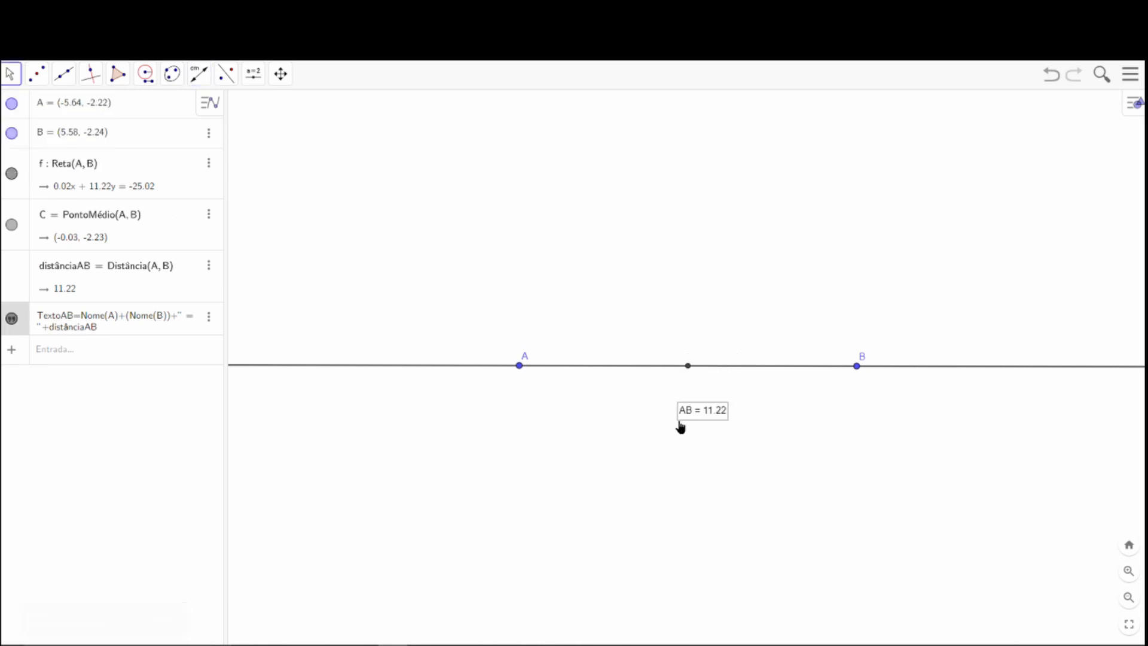
# Move point B to (4.36, -2.22) so that AB equals 10, and recentre the distance label below the midpoint.
pyautogui.moveTo(834, 371)
pyautogui.mouseDown()
pyautogui.moveTo(684, 377)
pyautogui.moveTo(841, 372)
pyautogui.mouseUp()
pyautogui.moveTo(841, 371); pyautogui.dragTo(821, 369)
pyautogui.click(667, 411)
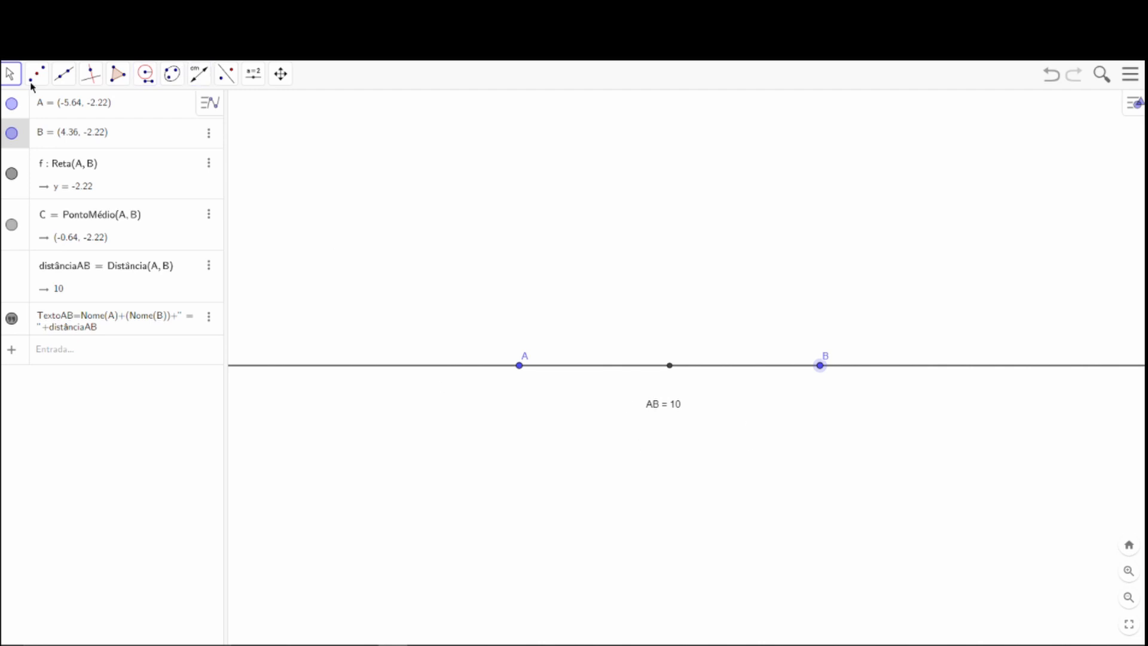
# Measure the distance from point A to midpoint C and place its label just below the line.
pyautogui.click(199, 74)
pyautogui.click(225, 160)
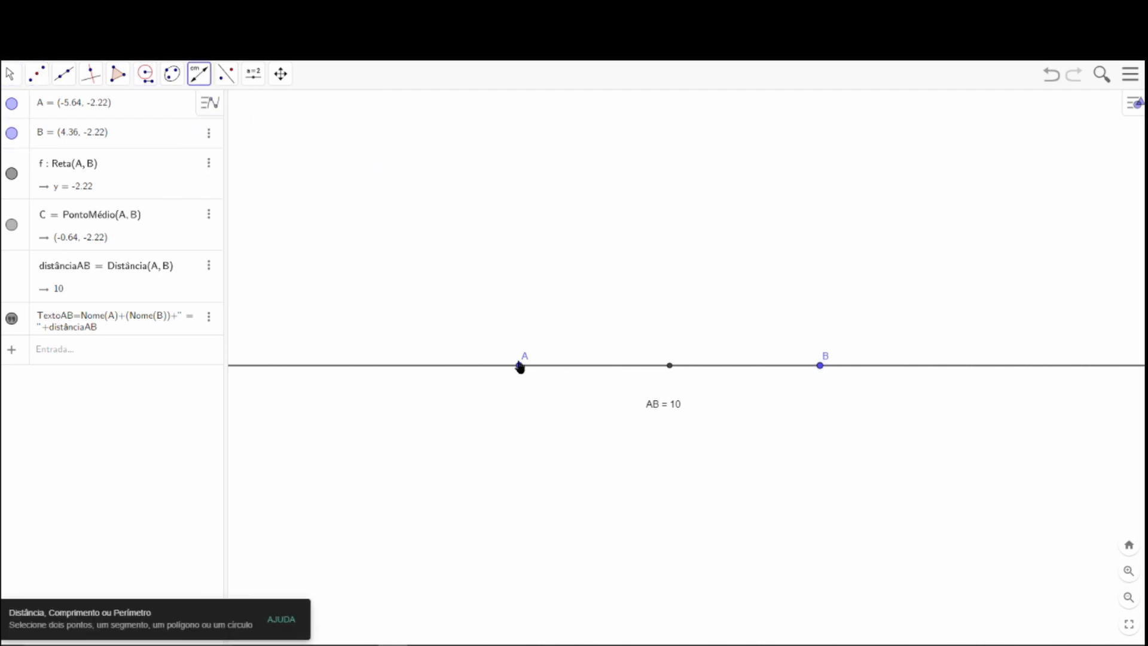
pyautogui.click(519, 365)
pyautogui.click(669, 366)
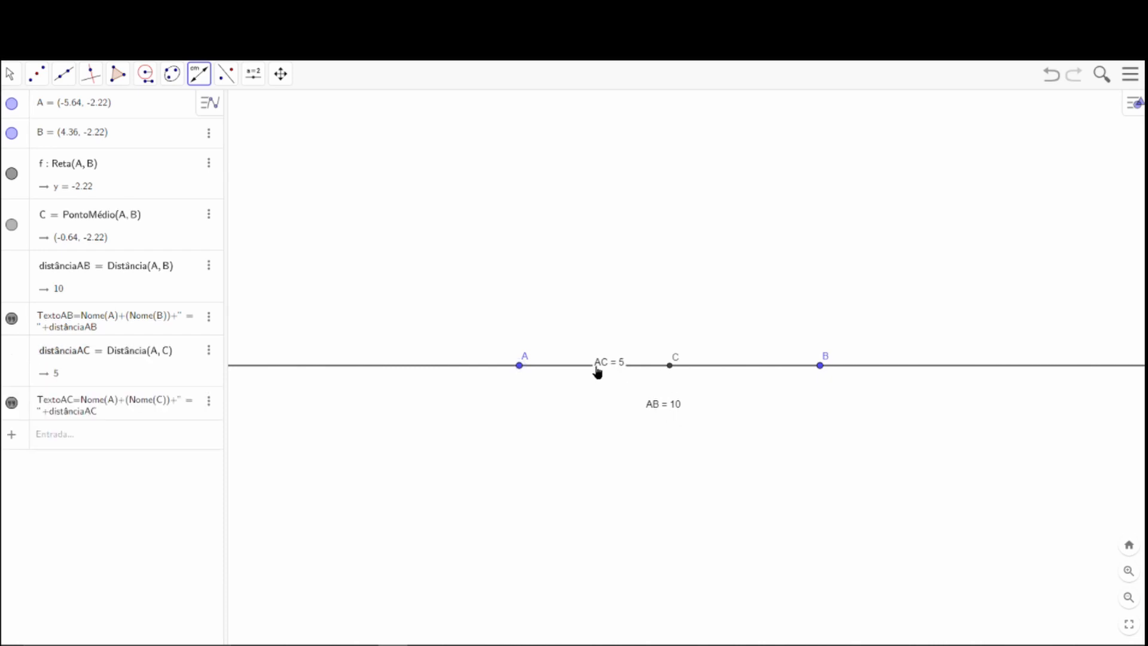
pyautogui.click(10, 72)
pyautogui.click(36, 108)
pyautogui.click(609, 361)
pyautogui.moveTo(603, 342); pyautogui.dragTo(599, 339)
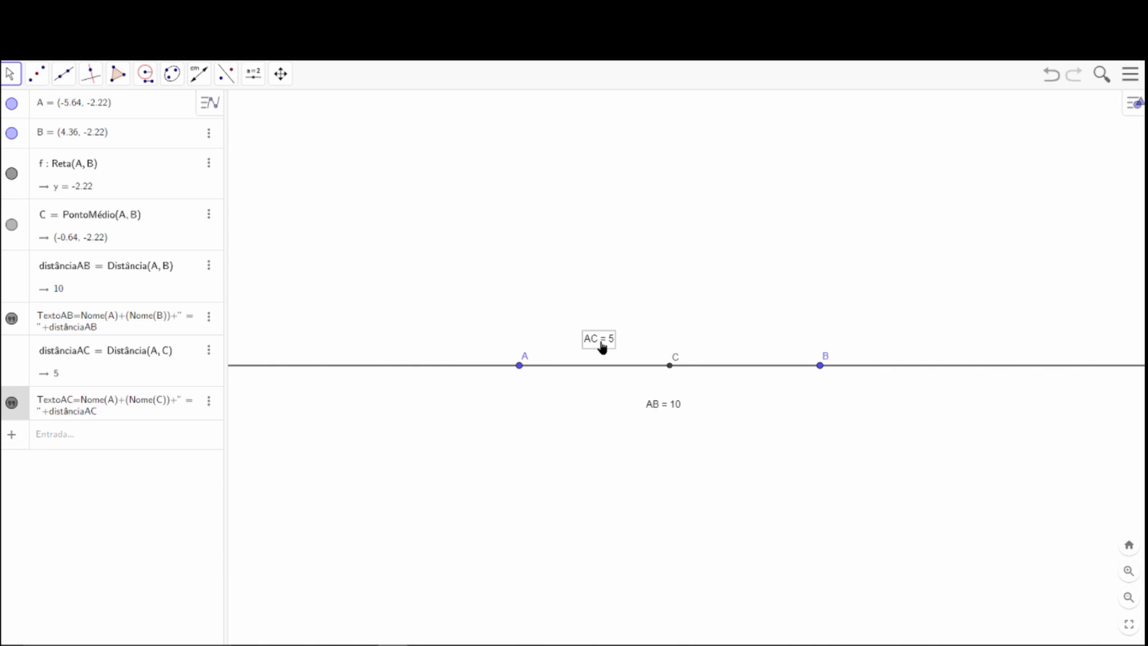
pyautogui.moveTo(602, 341); pyautogui.dragTo(592, 388)
# Measure the distance from midpoint C to point B and place its label just below the line.
pyautogui.click(200, 75)
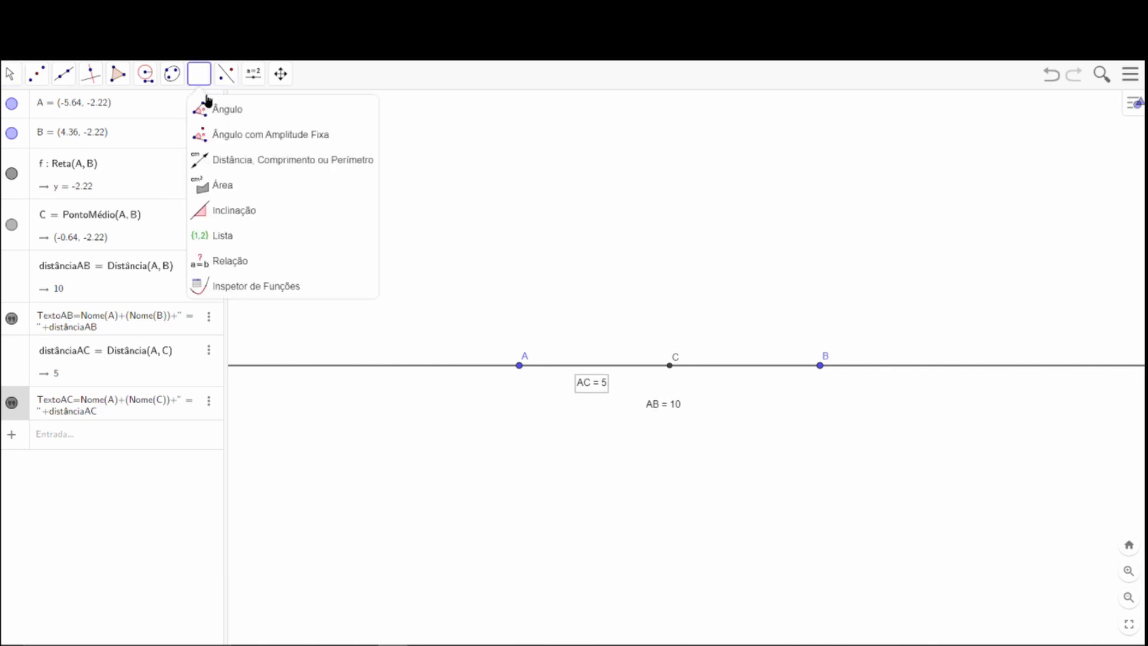
pyautogui.click(223, 185)
pyautogui.click(226, 171)
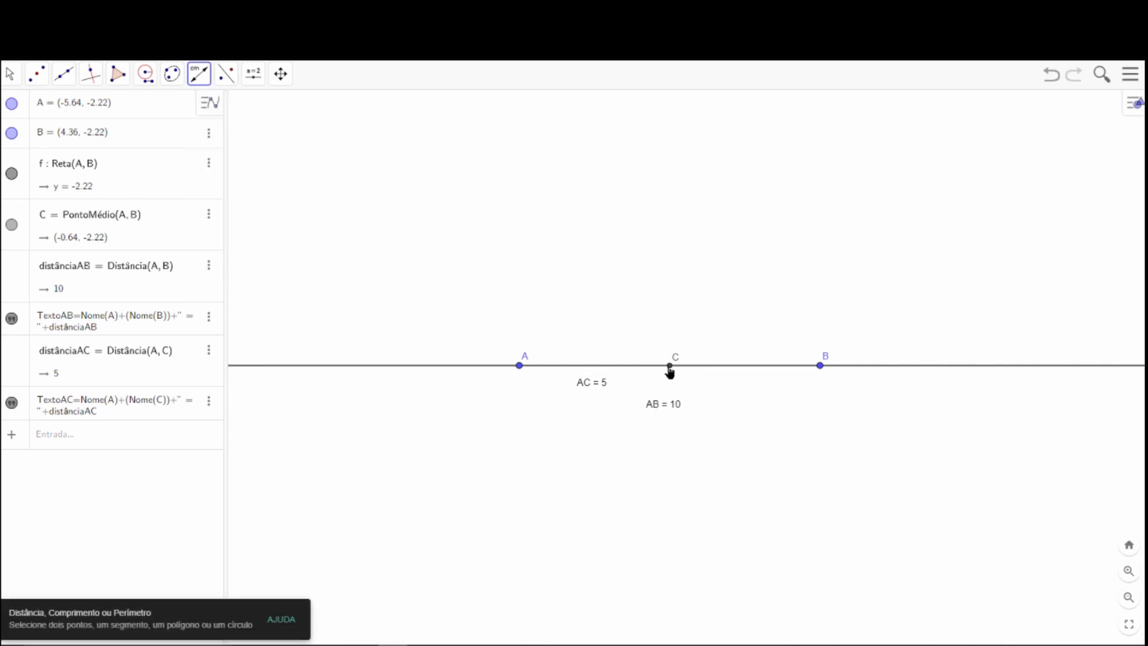
pyautogui.click(670, 367)
pyautogui.click(827, 369)
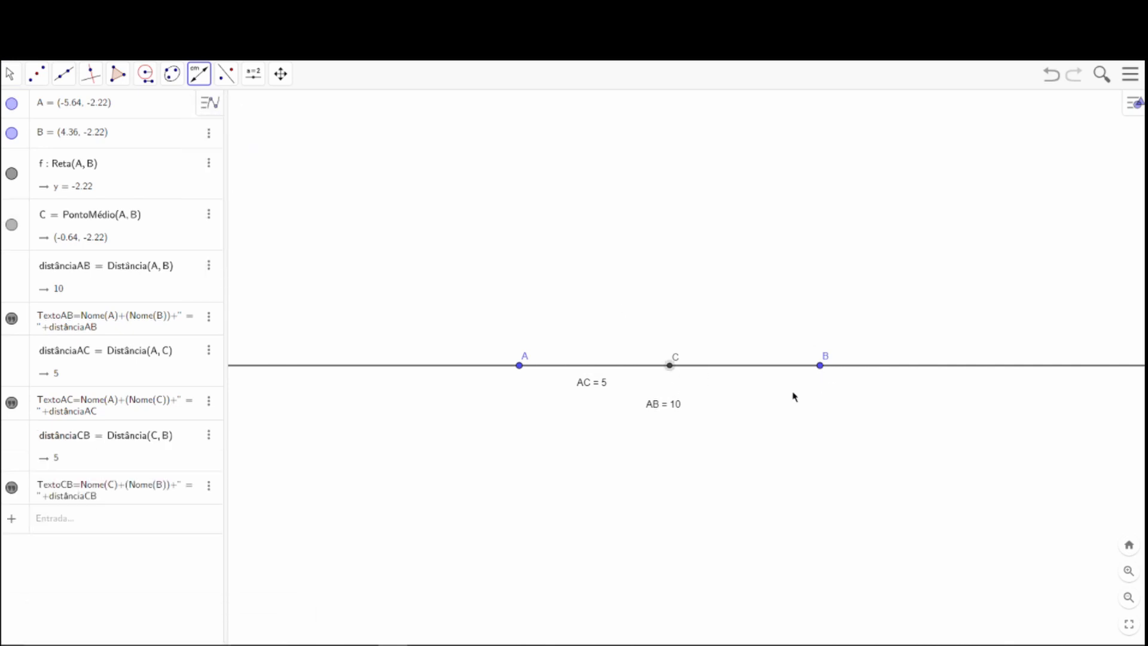
pyautogui.click(10, 74)
pyautogui.click(27, 108)
pyautogui.moveTo(749, 366); pyautogui.dragTo(752, 390)
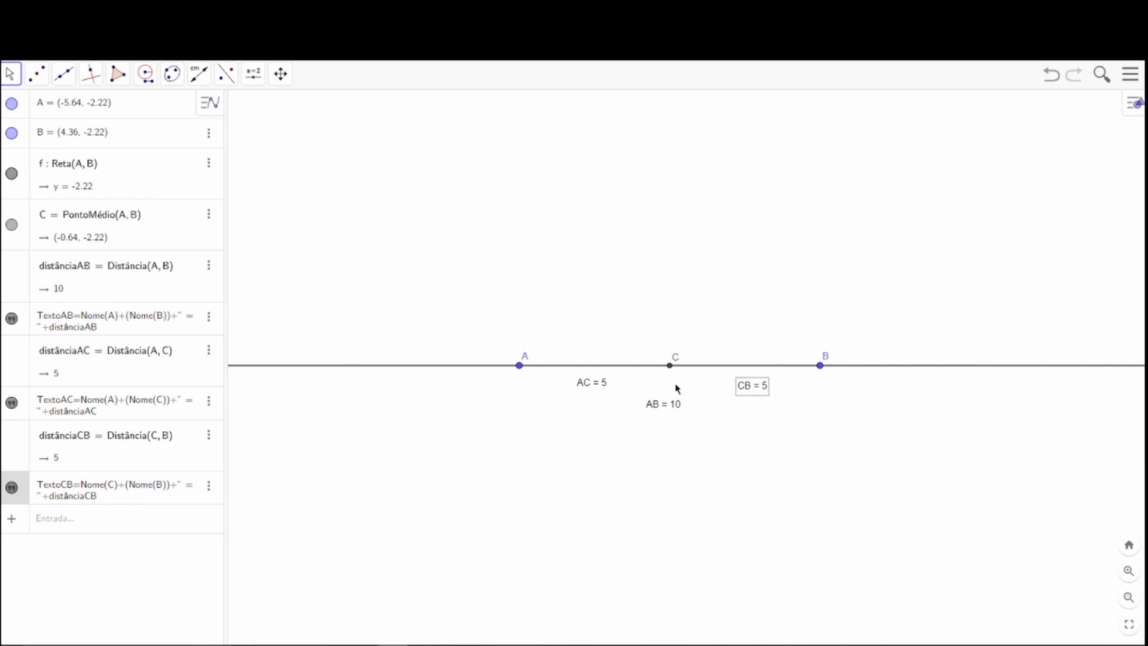
# Delete the AC, CB and AB distance labels from the drawing.
pyautogui.click(604, 388)
pyautogui.press('Delete')
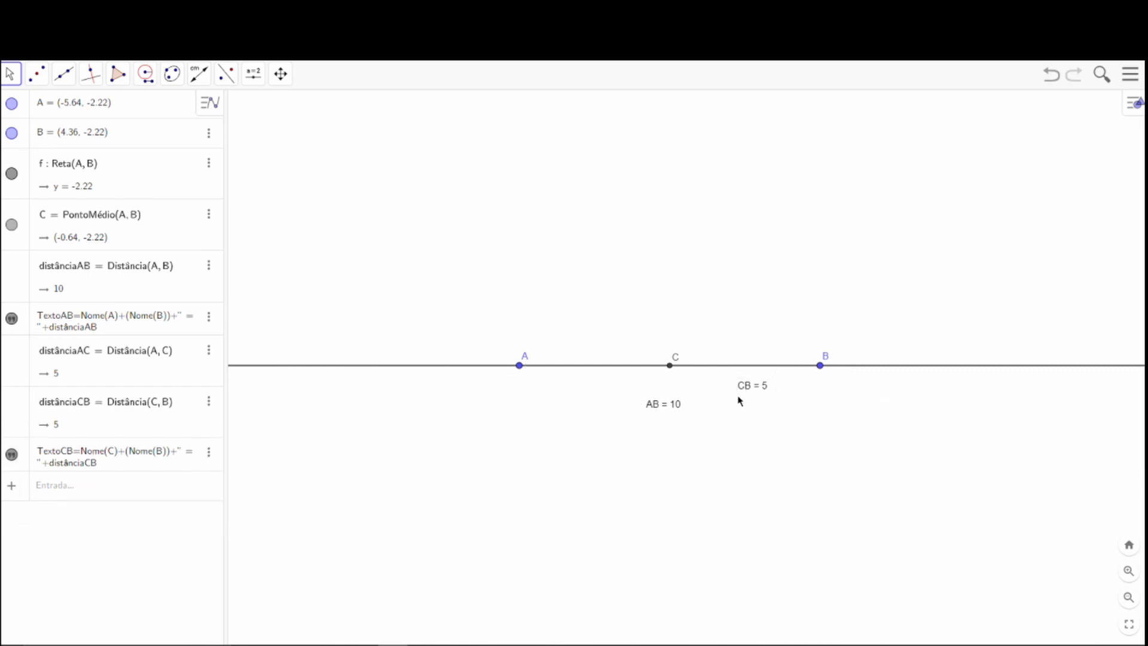
pyautogui.click(745, 390)
pyautogui.press('Delete')
pyautogui.click(667, 410)
pyautogui.press('Delete')
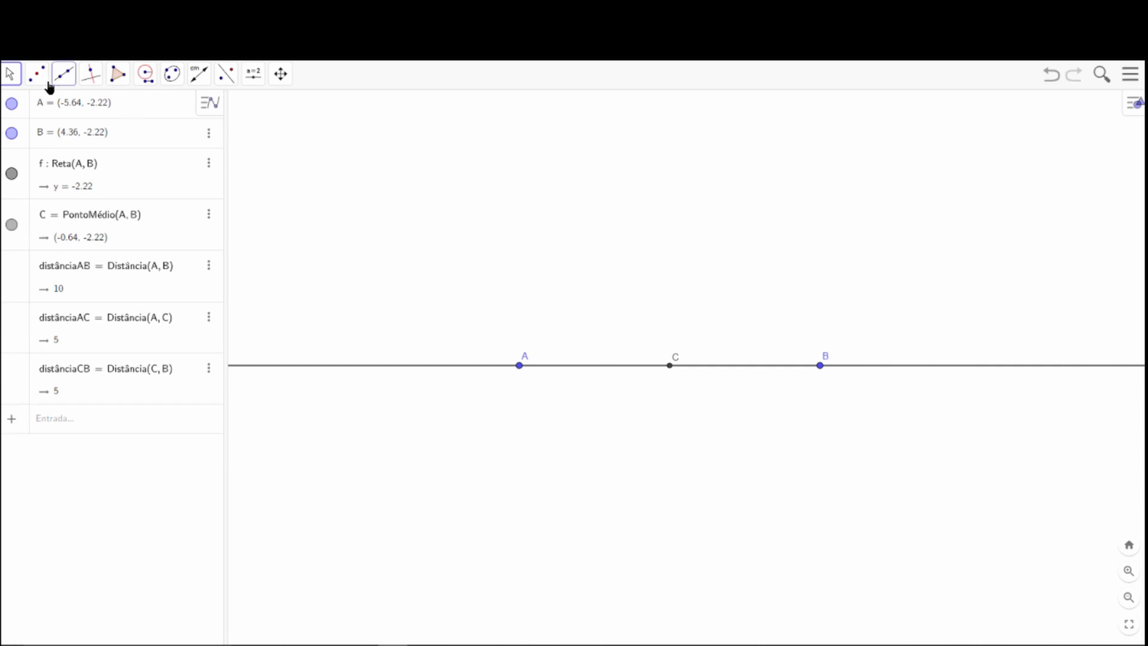
pyautogui.click(145, 74)
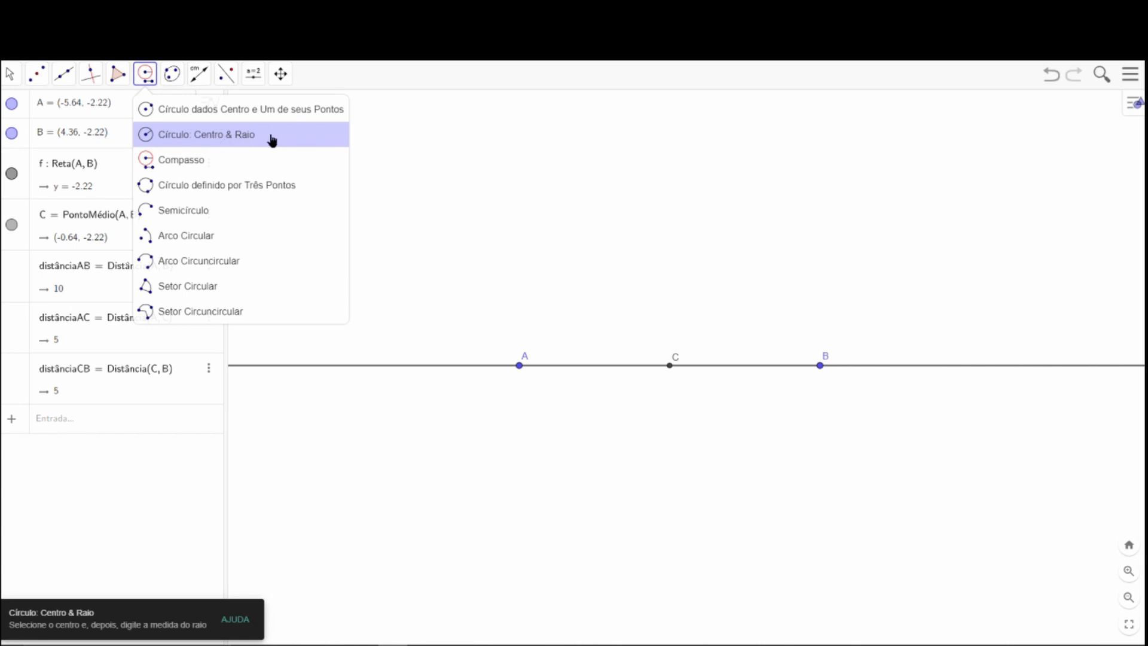
pyautogui.click(226, 163)
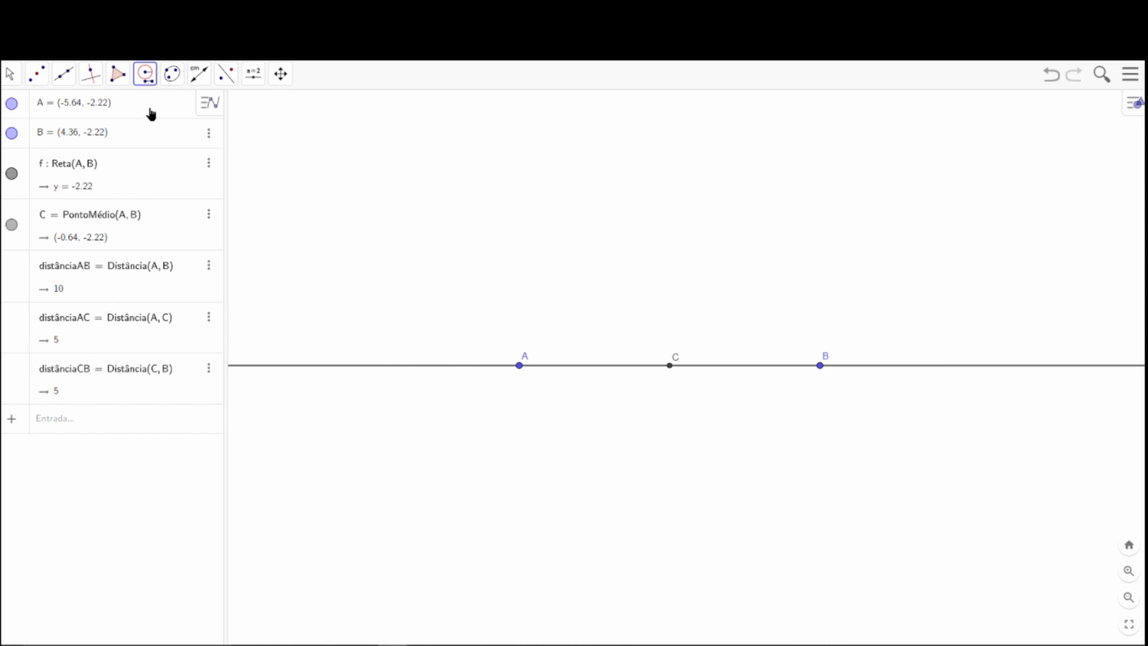
pyautogui.click(520, 367)
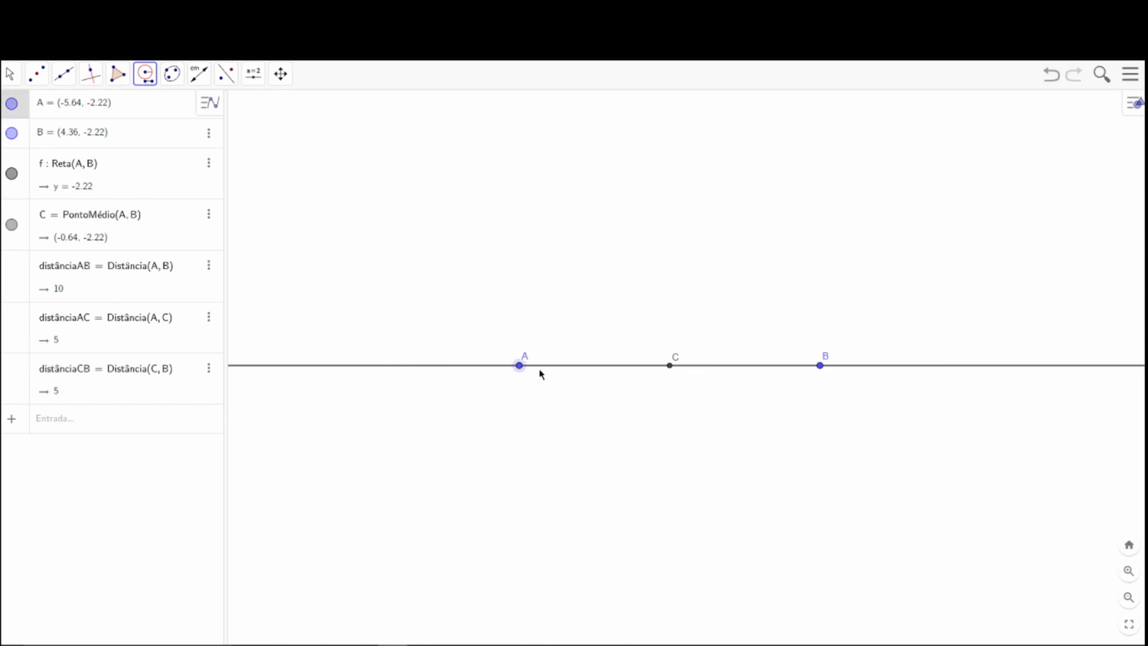
pyautogui.click(519, 366)
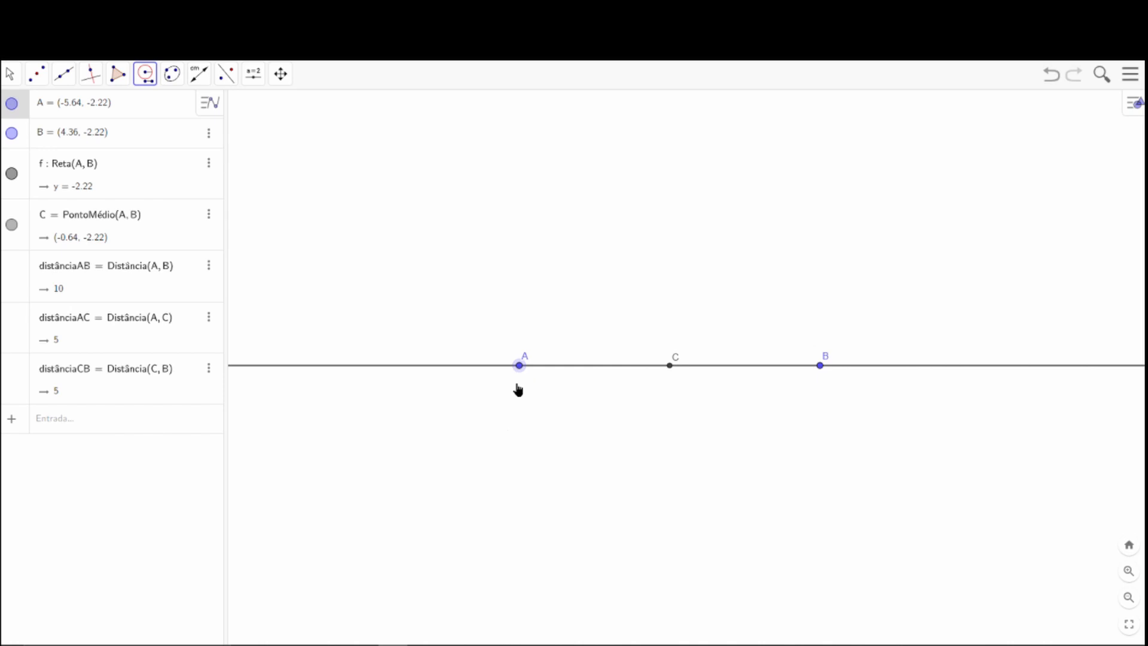
# Draw a circle centred at A through a new point on the line between C and B, and adjust that point to (1, -2.22).
pyautogui.click(153, 81)
pyautogui.click(177, 110)
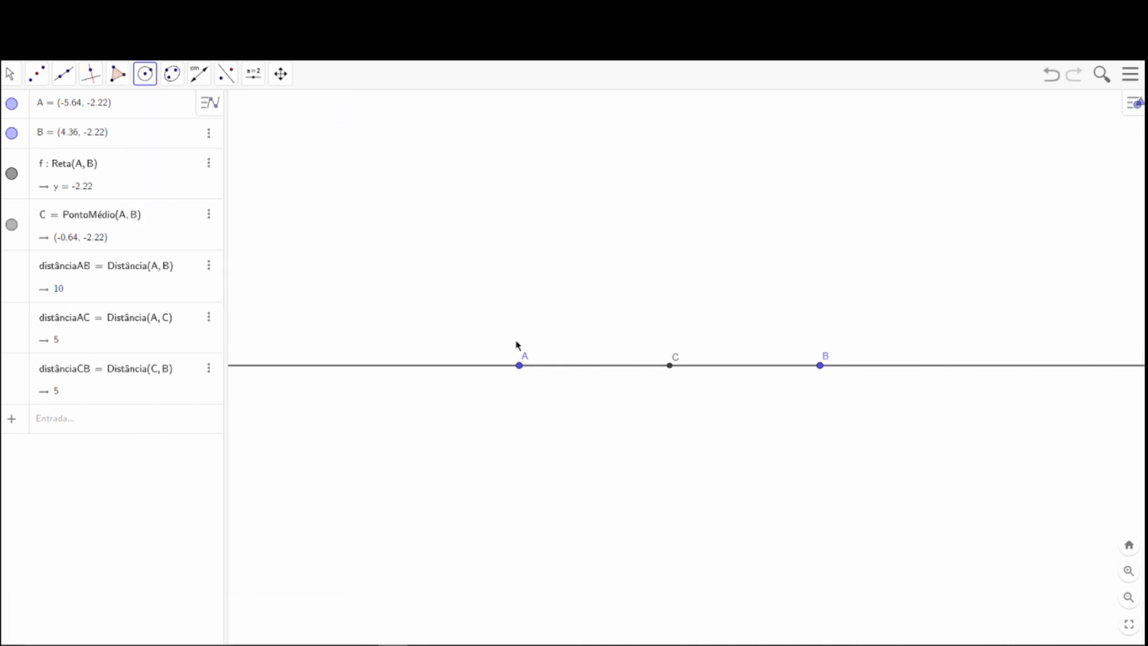
pyautogui.click(520, 367)
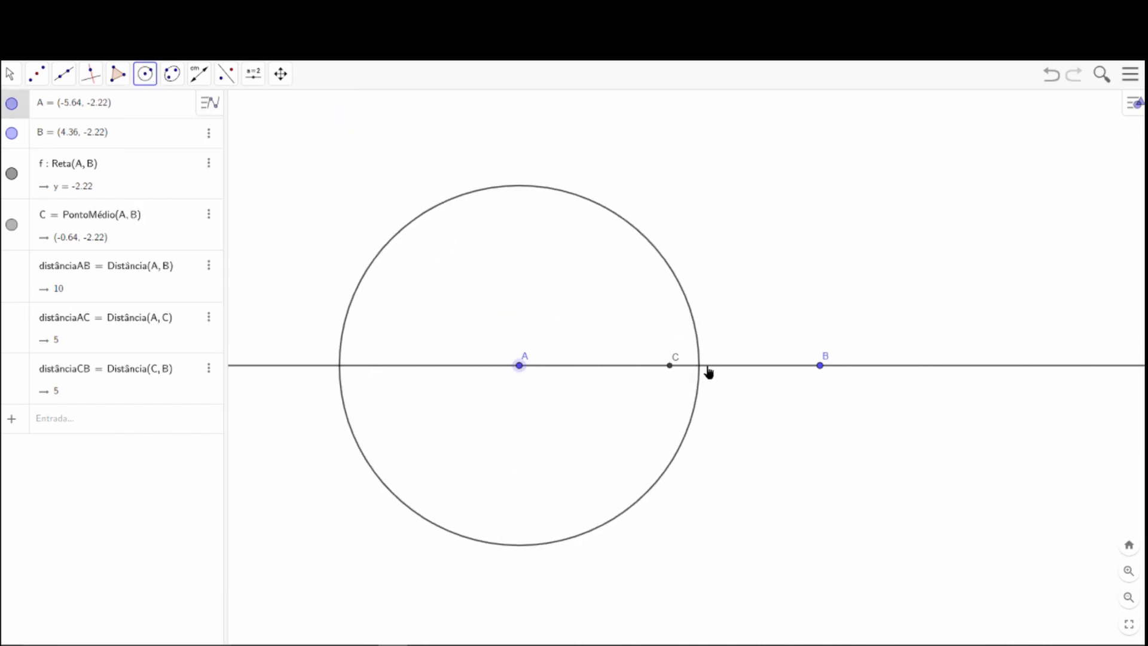
pyautogui.click(707, 366)
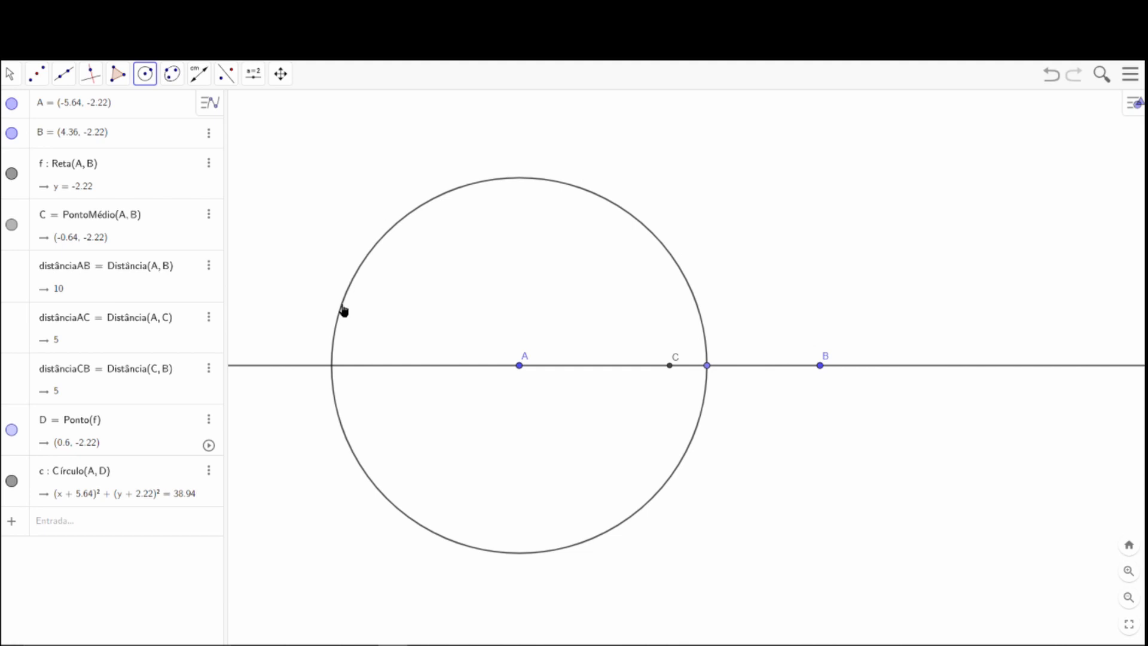
pyautogui.click(10, 74)
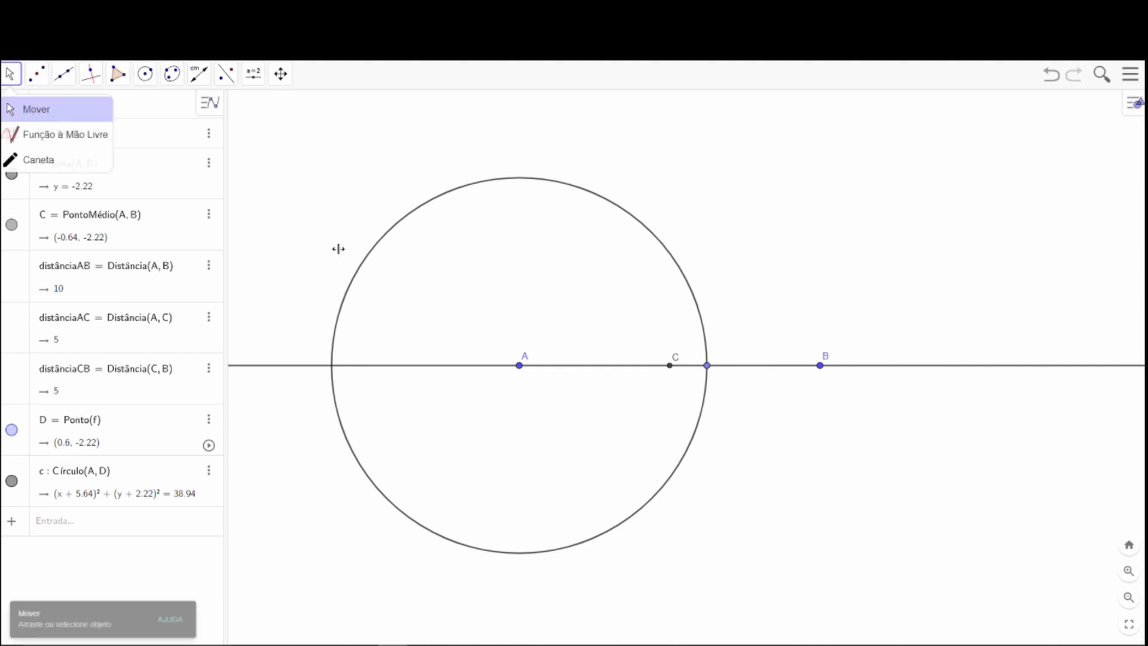
pyautogui.moveTo(702, 372)
pyautogui.mouseDown()
pyautogui.moveTo(660, 374)
pyautogui.moveTo(805, 374)
pyautogui.moveTo(687, 367)
pyautogui.moveTo(769, 371)
pyautogui.moveTo(719, 371)
pyautogui.mouseUp()
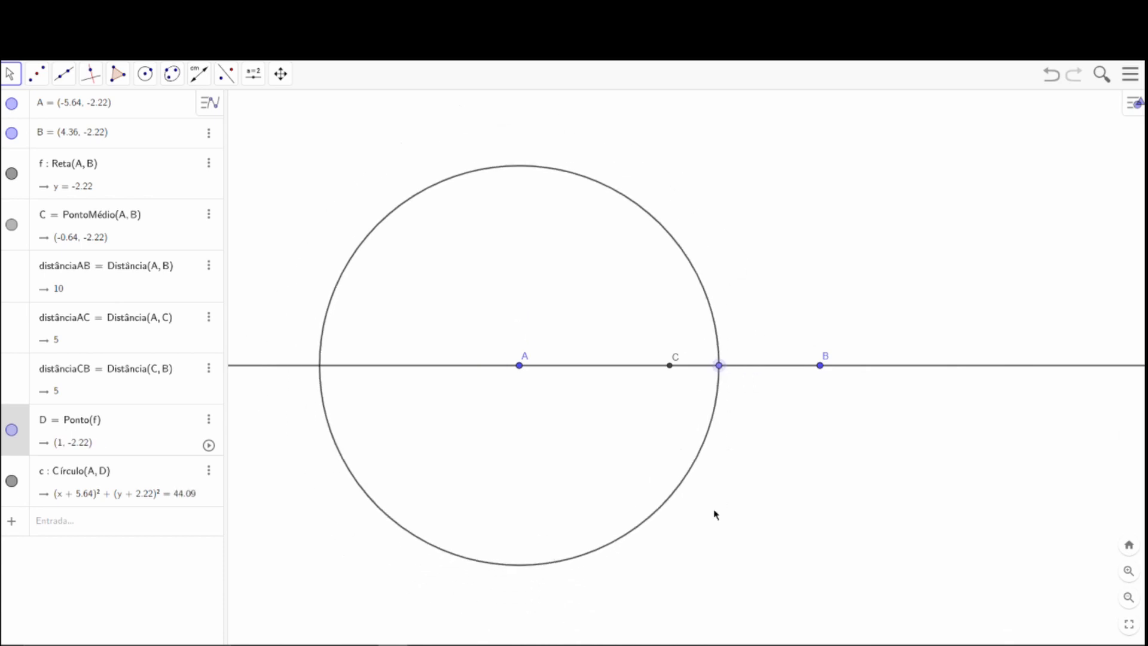
# Draw a Compass circle centred at B with its radius equal to the distance between A and D.
pyautogui.click(146, 74)
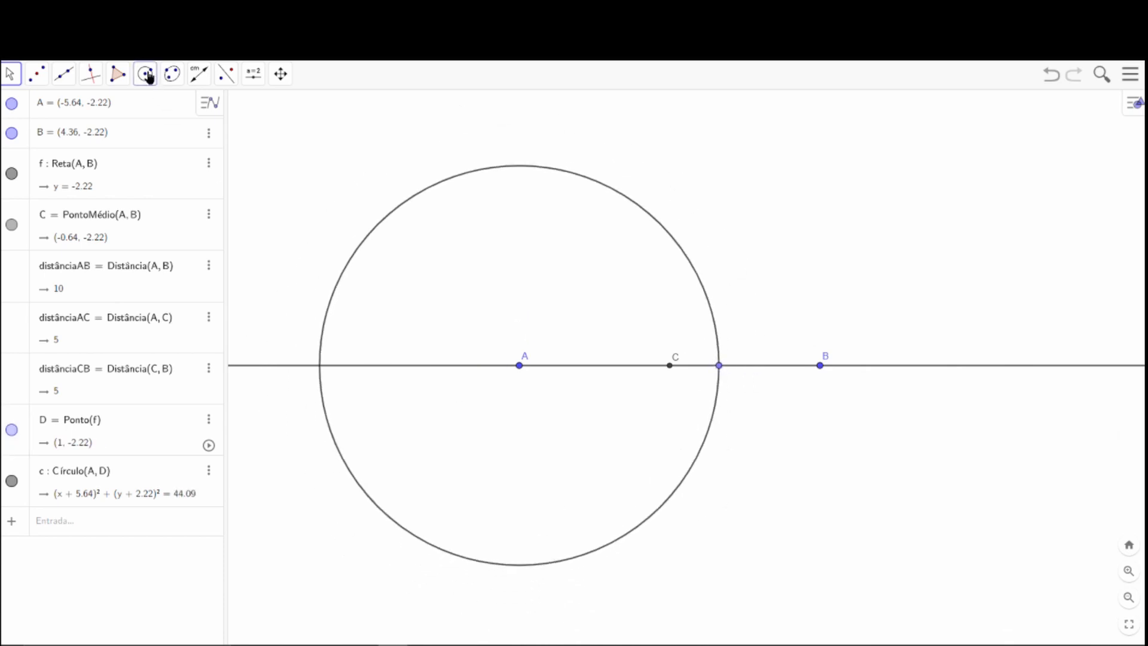
pyautogui.click(519, 366)
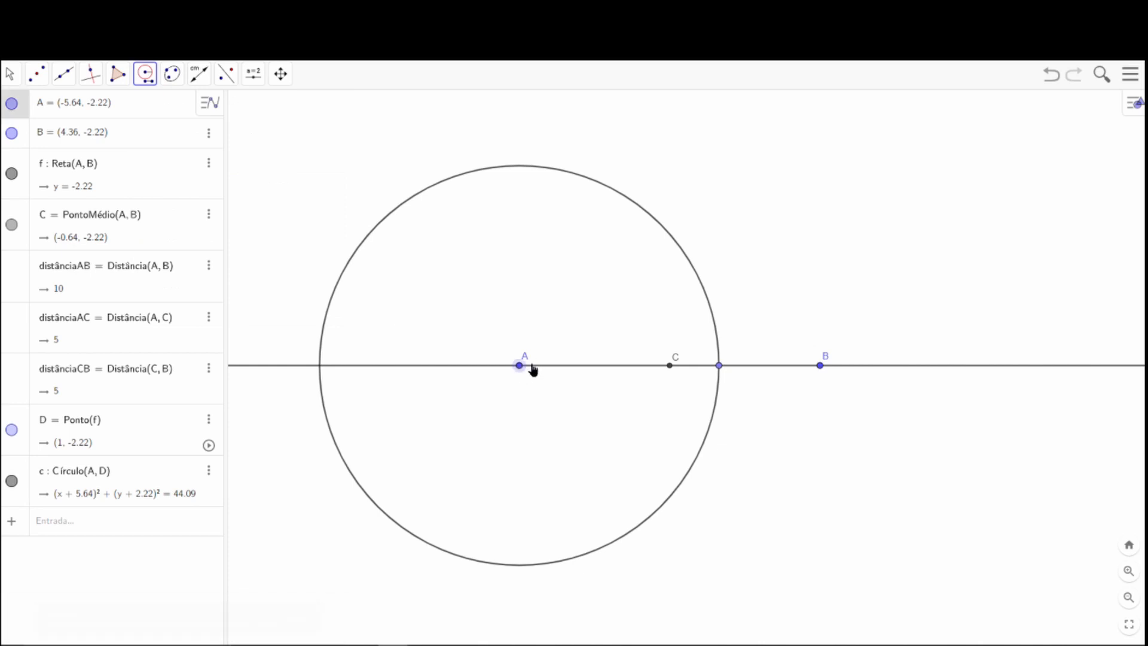
pyautogui.click(718, 366)
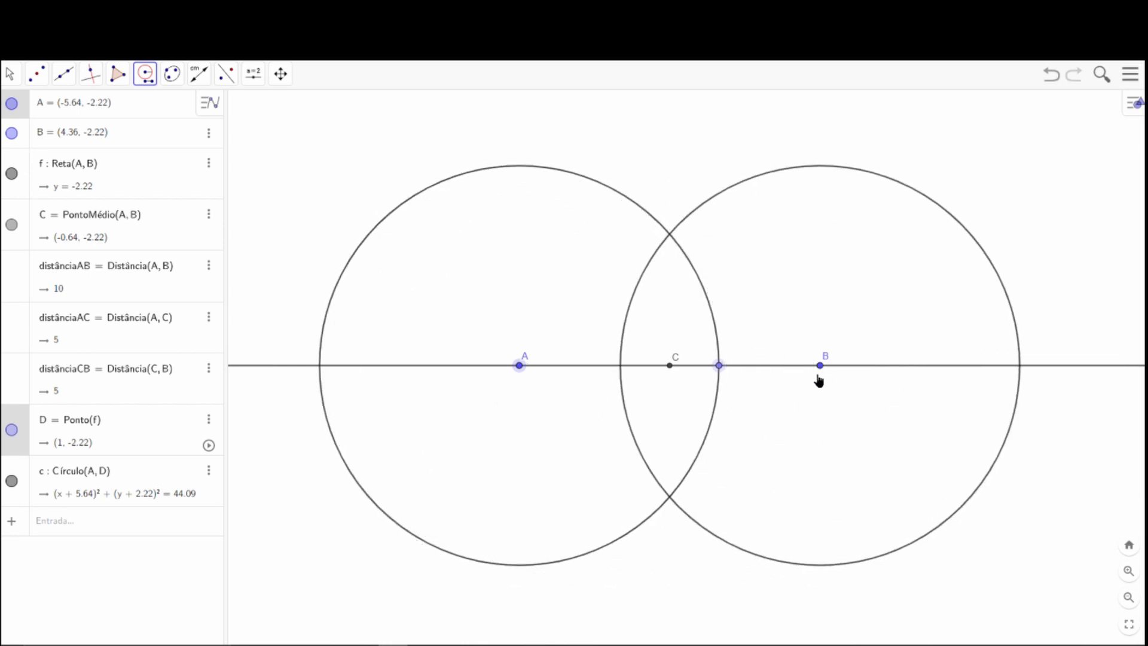
pyautogui.click(821, 373)
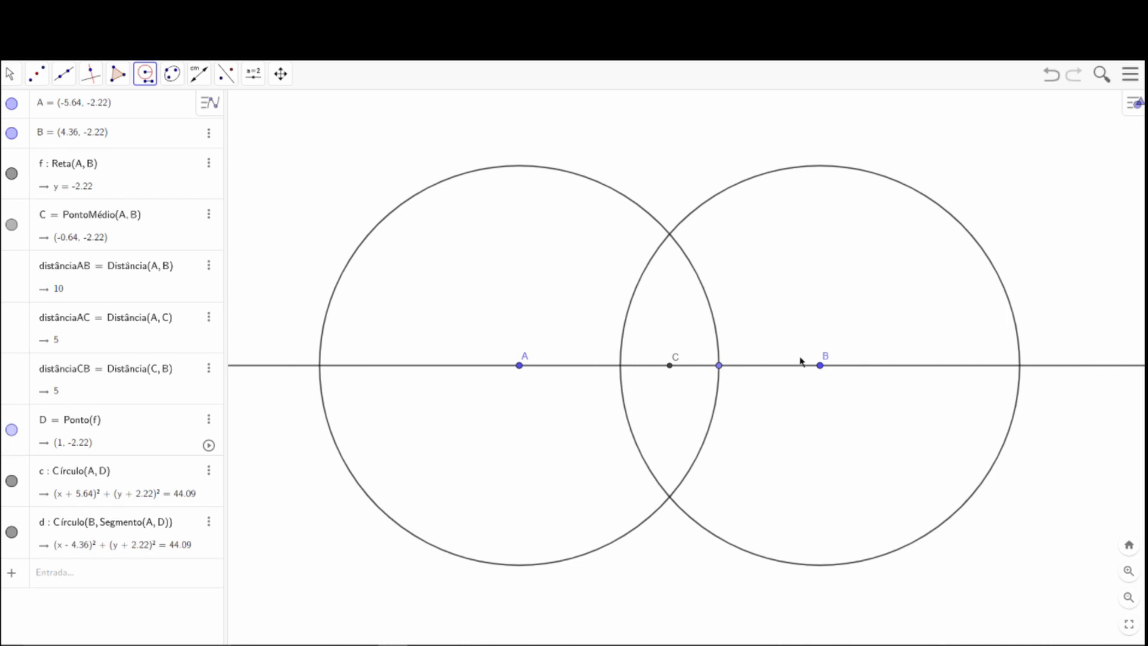
# Place points where the circle around B crosses line AB and where the two circles cross above the line.
pyautogui.click(36, 73)
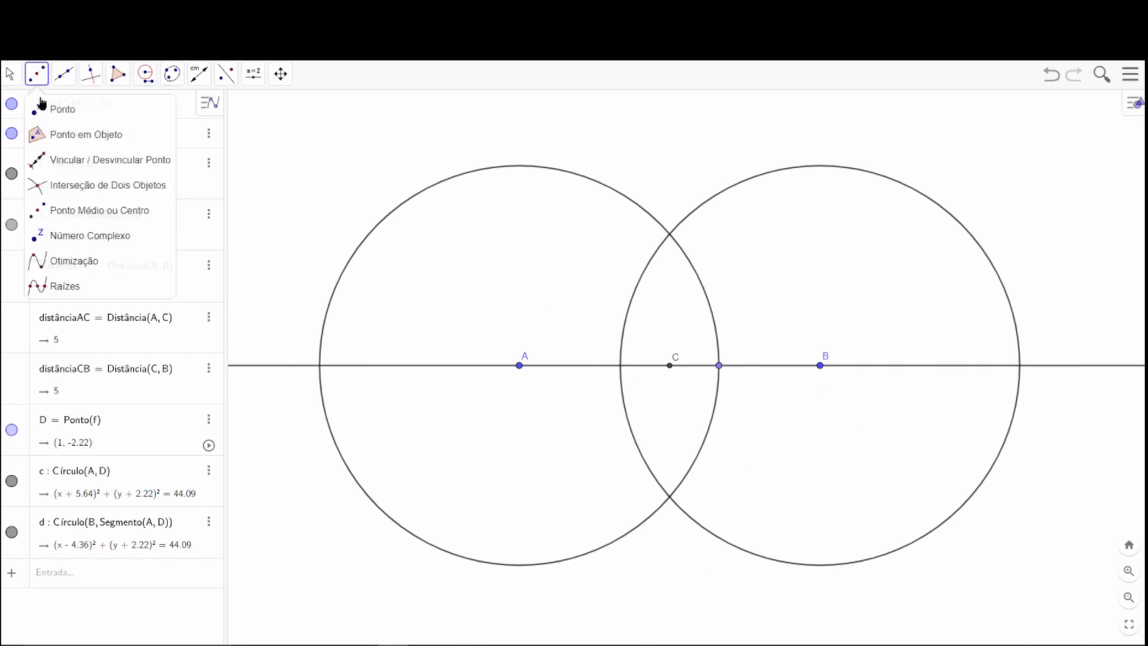
pyautogui.click(51, 108)
pyautogui.click(620, 365)
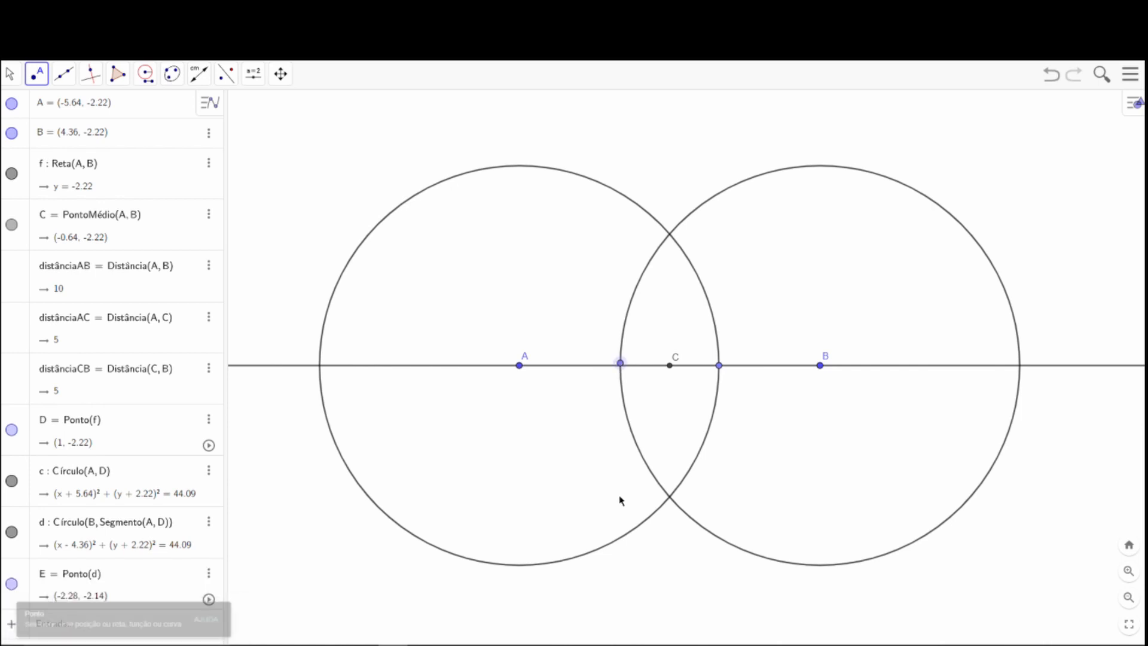
pyautogui.hotkey('ctrl', 'z')
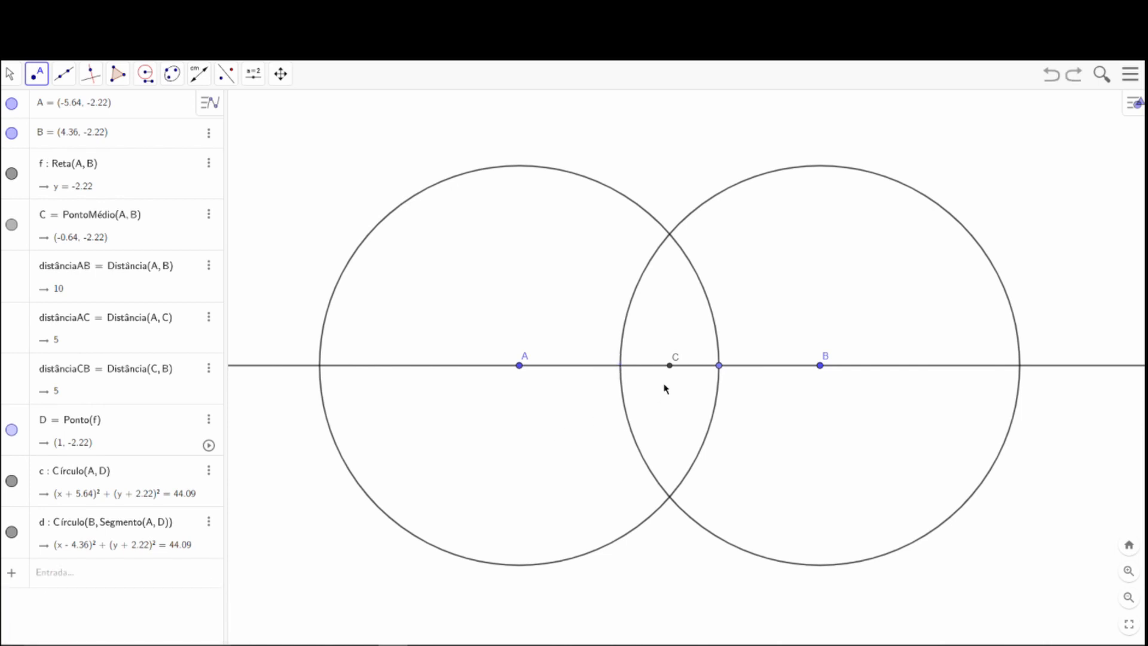
pyautogui.click(620, 366)
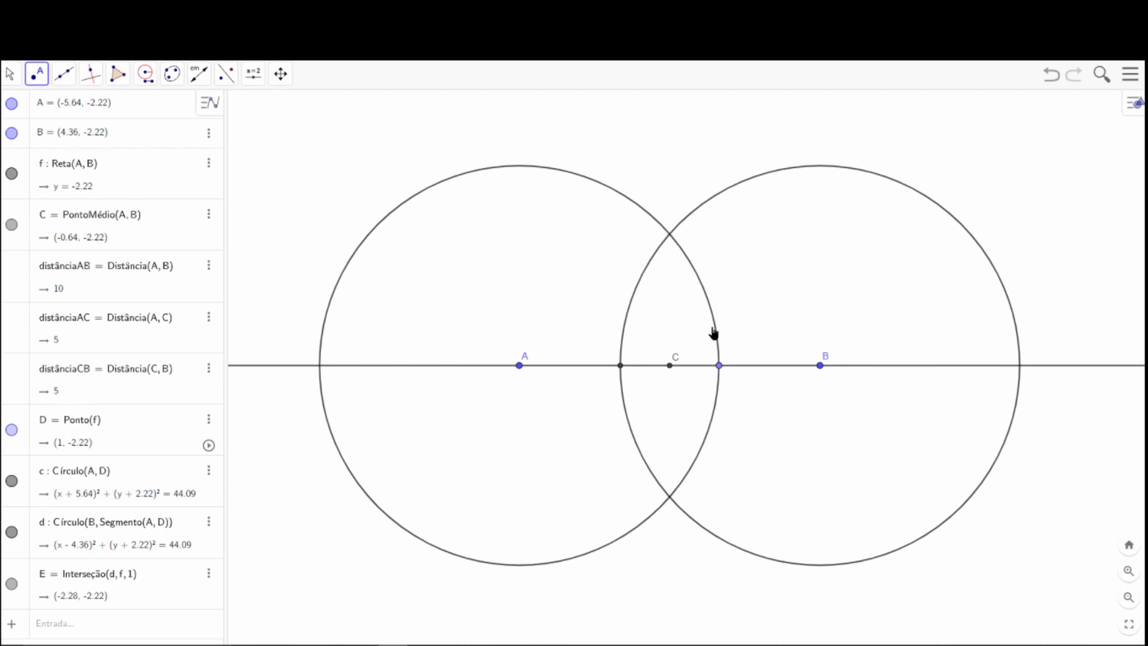
pyautogui.click(670, 239)
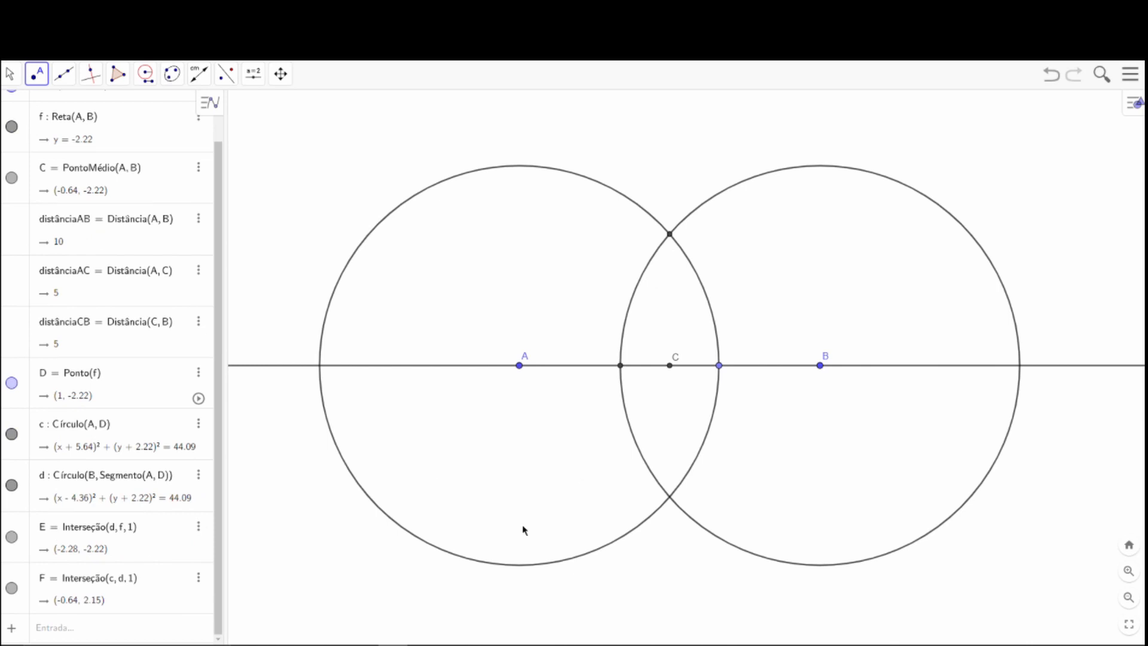
# Try the Intersection tool on the two circles, then undo it along with the point already at their upper crossing.
pyautogui.click(45, 75)
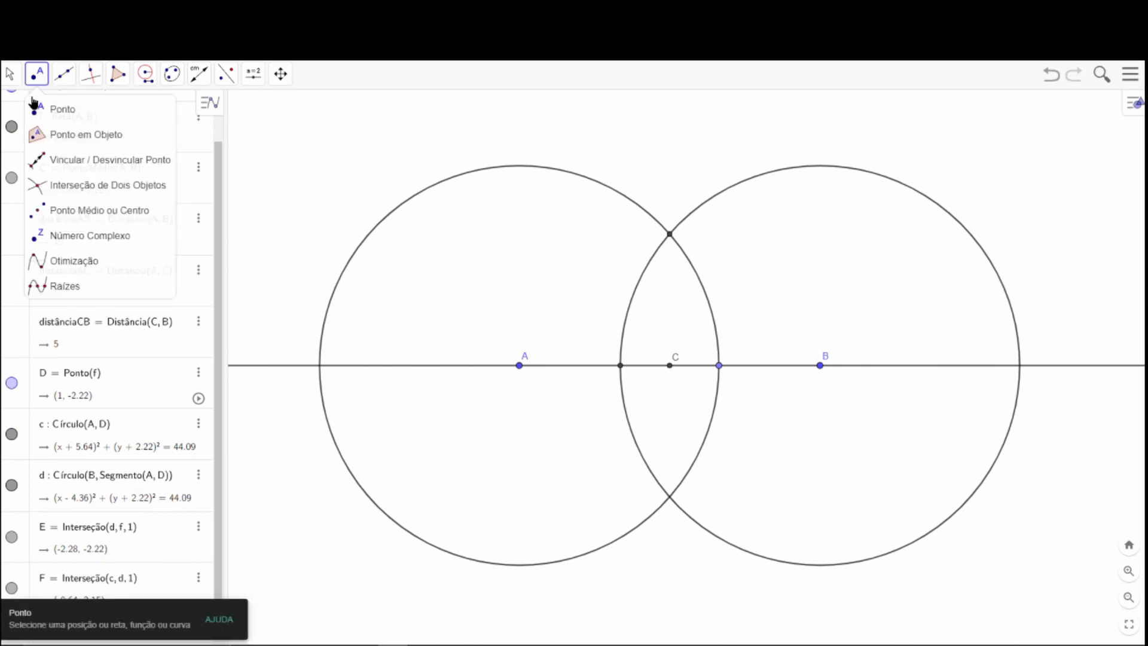
pyautogui.click(65, 187)
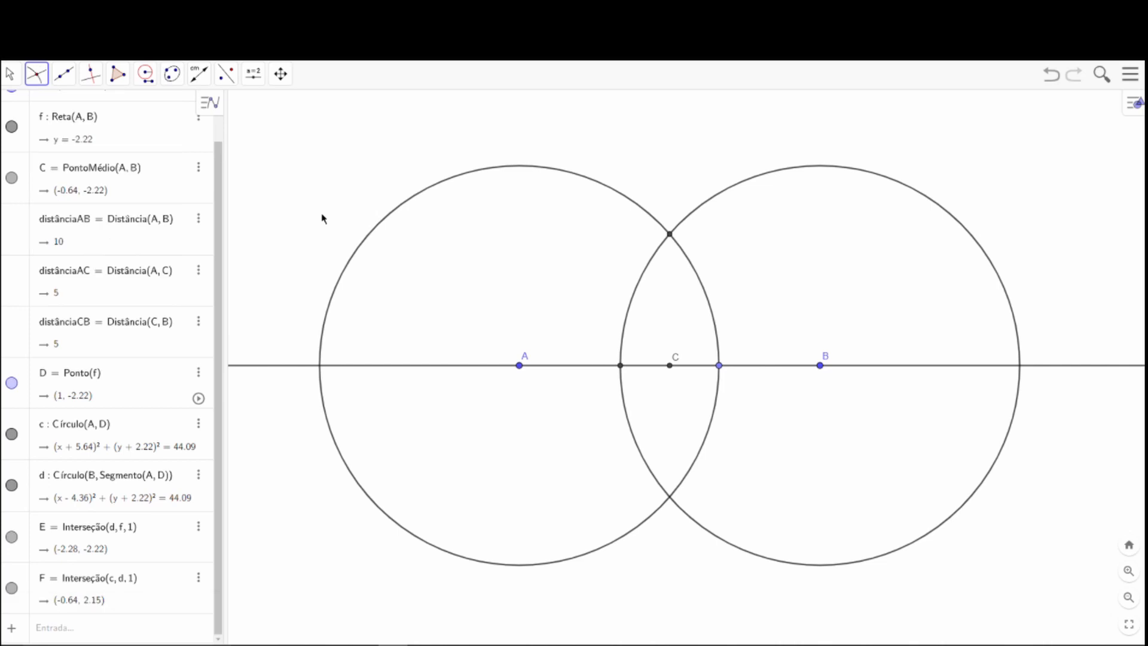
pyautogui.click(640, 210)
pyautogui.click(704, 208)
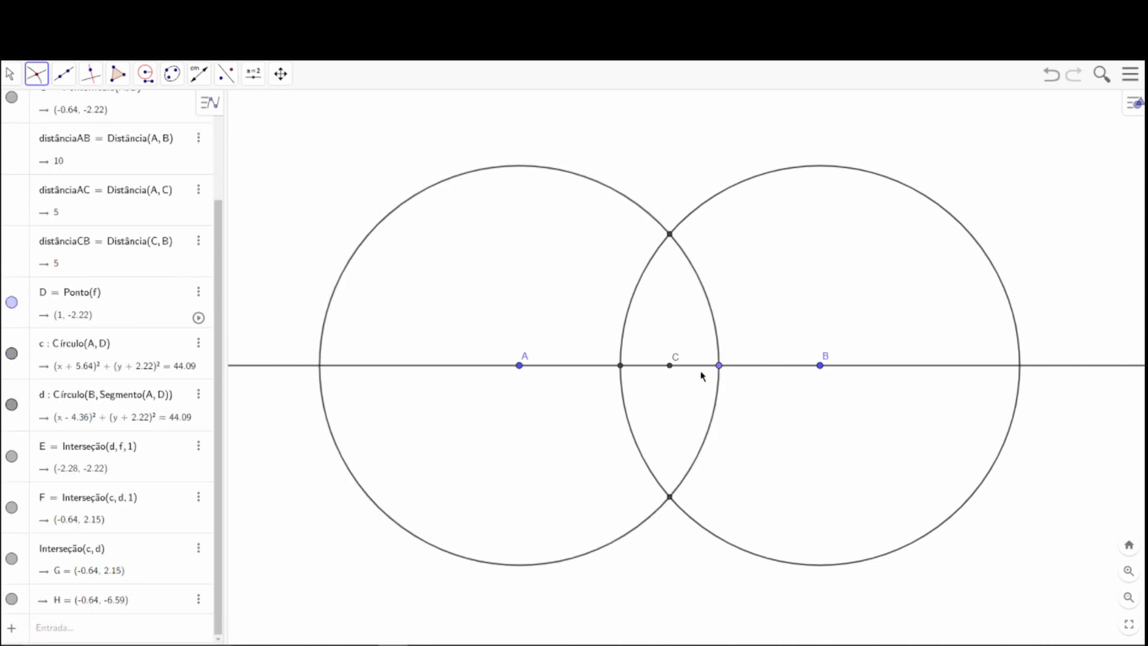
pyautogui.hotkey('ctrl', 'z')
pyautogui.hotkey('ctrl', 'z')
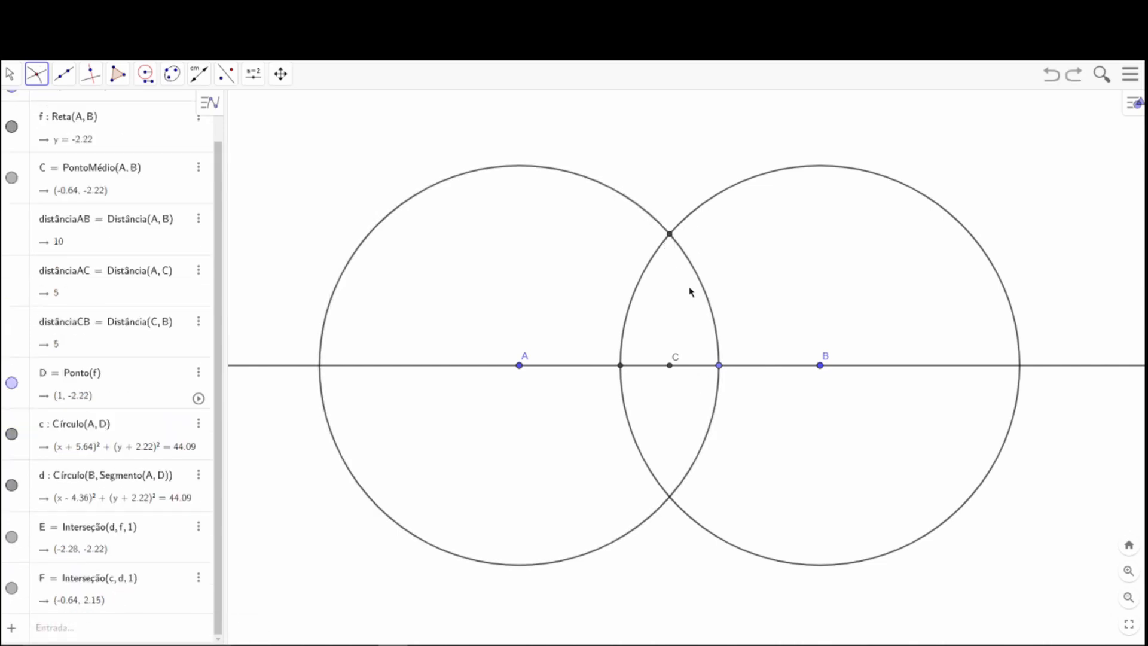
# Remove the intersection point on line AB by undoing, and mark both crossings of the two circles with the Intersection tool.
pyautogui.click(698, 210)
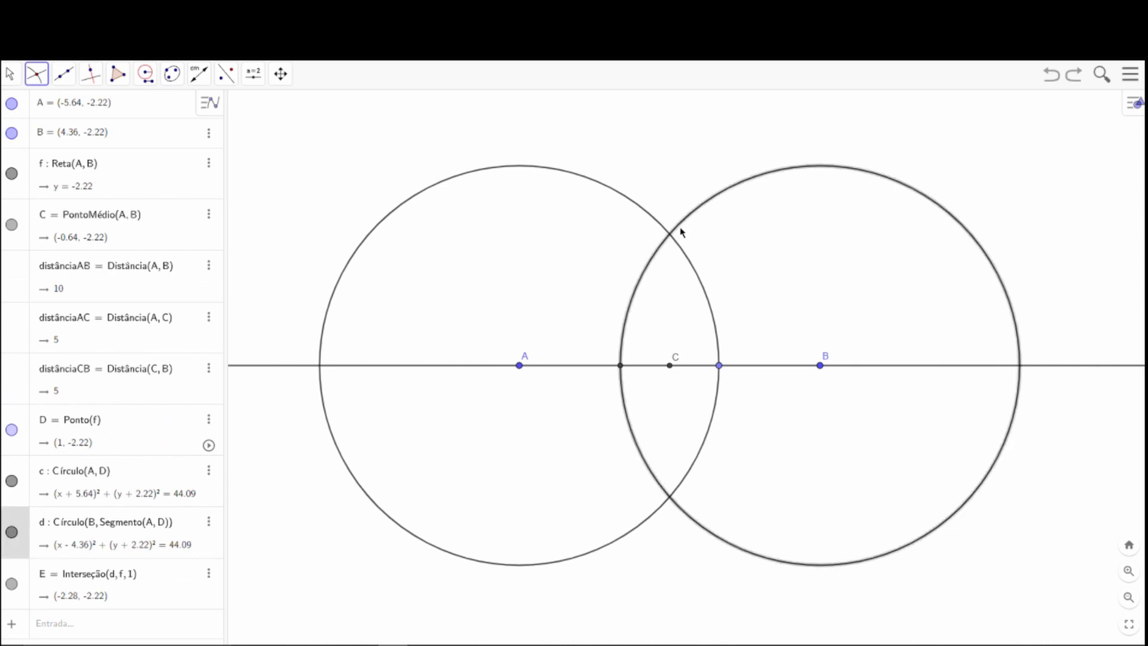
pyautogui.click(644, 212)
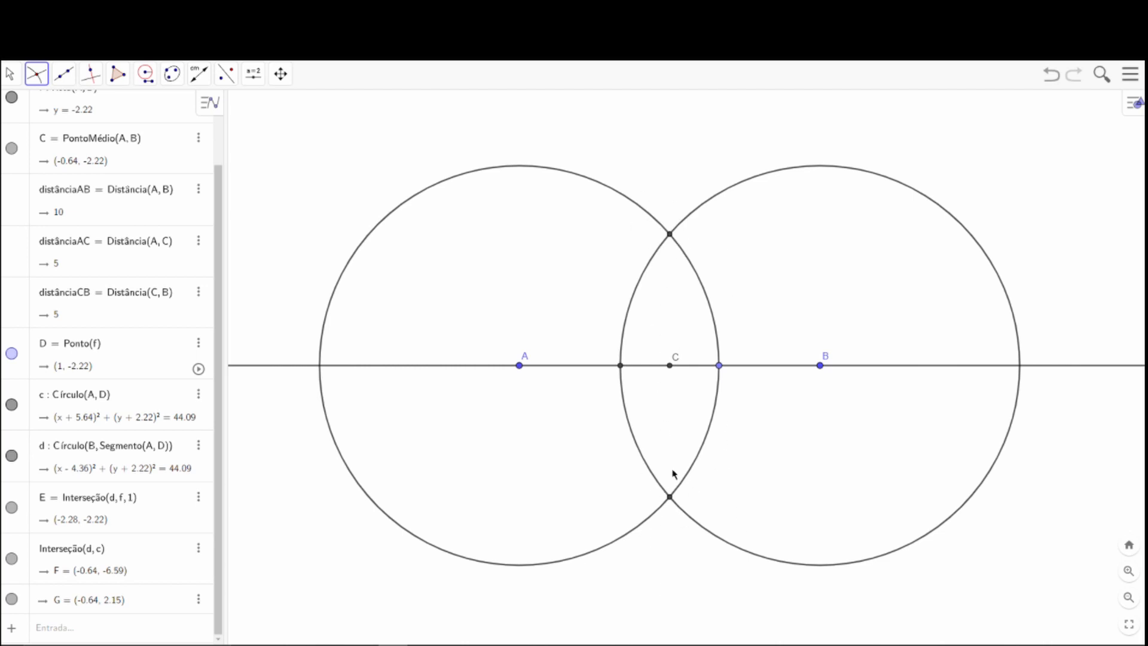
pyautogui.hotkey('ctrl', 'z')
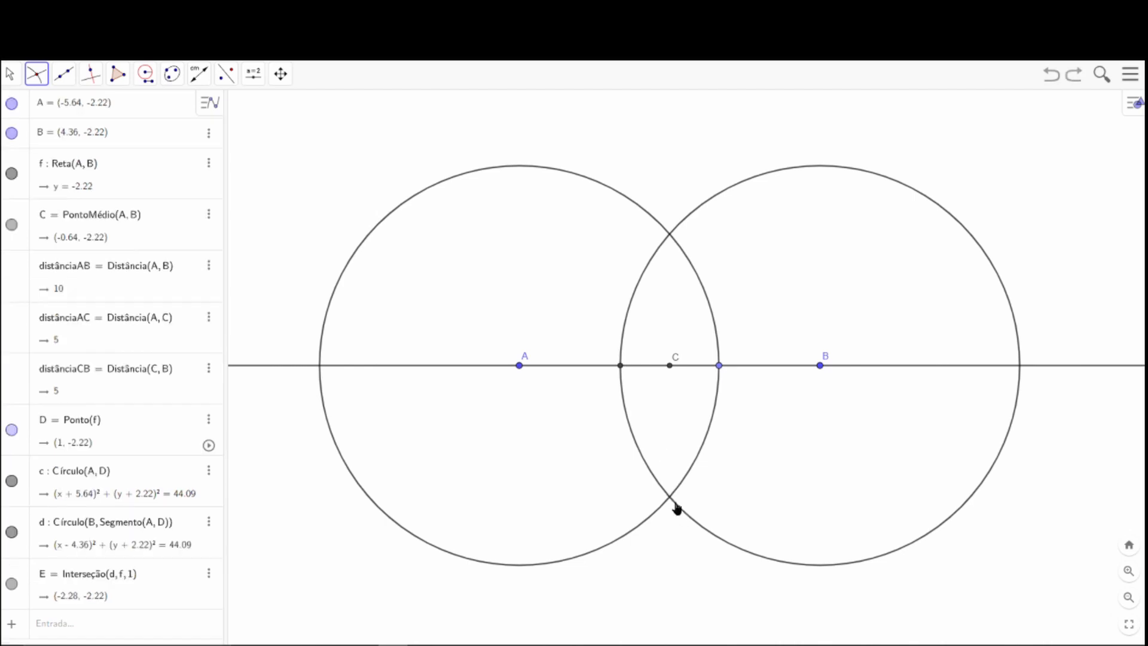
pyautogui.hotkey('ctrl', 'z')
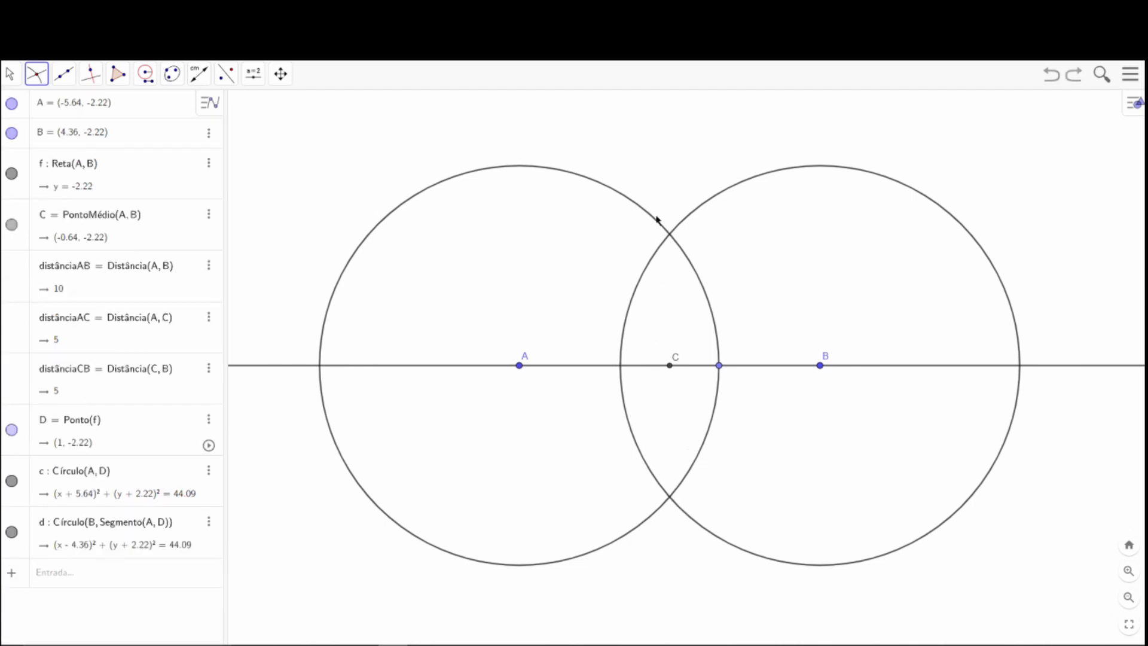
pyautogui.click(658, 223)
pyautogui.click(691, 217)
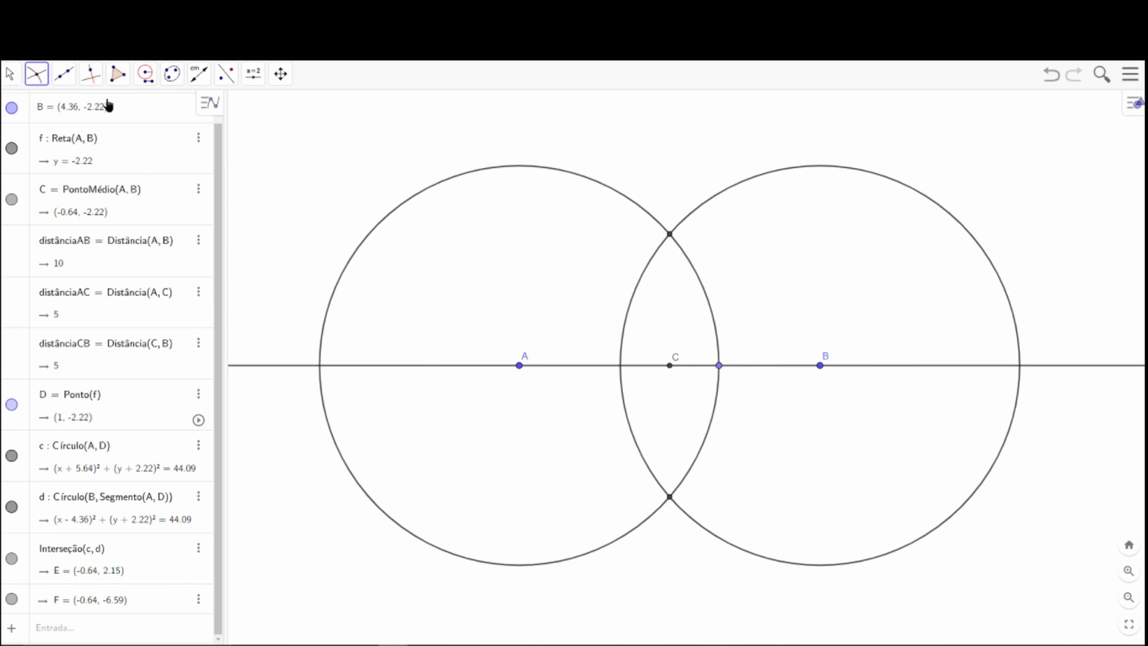
# Draw a line through the upper crossing of the two circles and midpoint C.
pyautogui.click(70, 76)
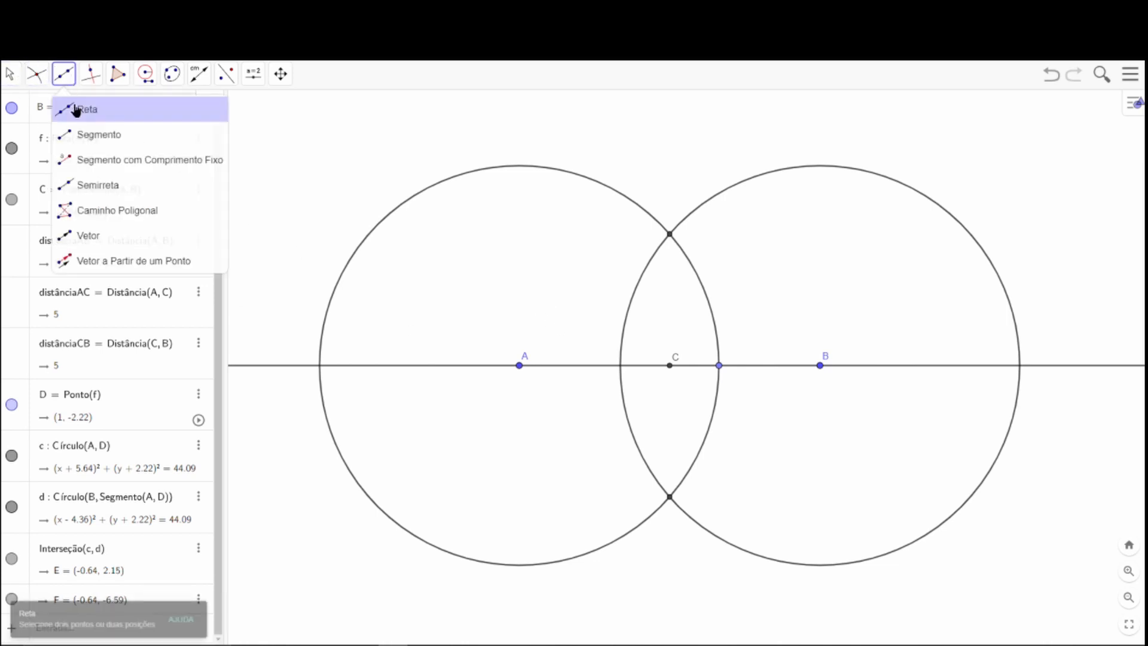
pyautogui.click(671, 235)
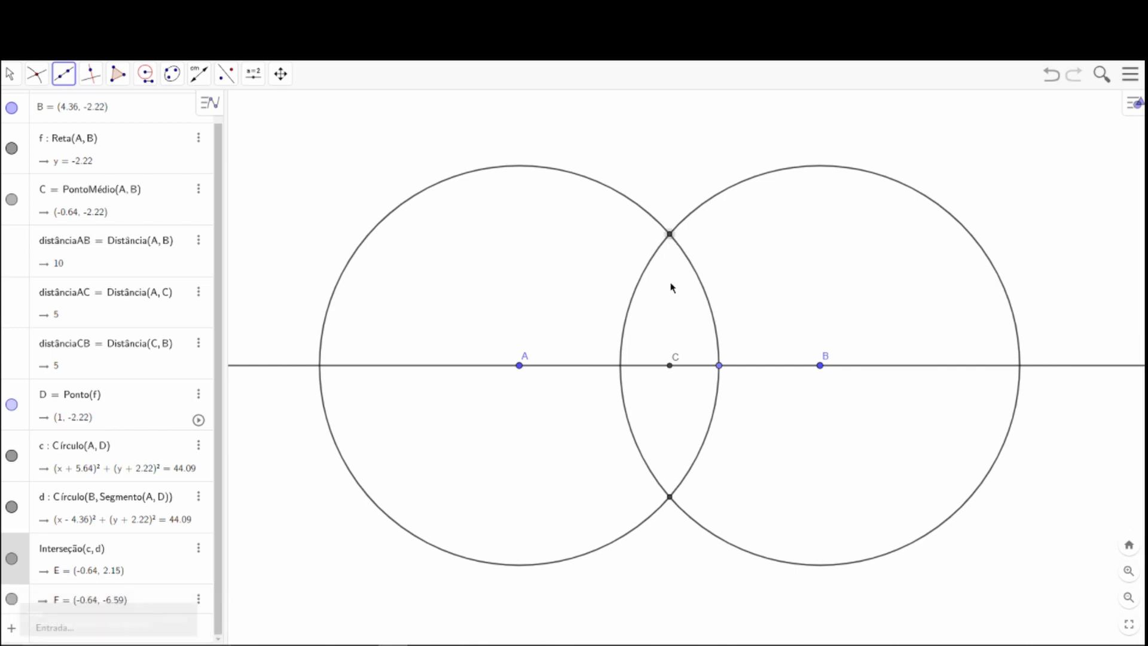
pyautogui.click(671, 365)
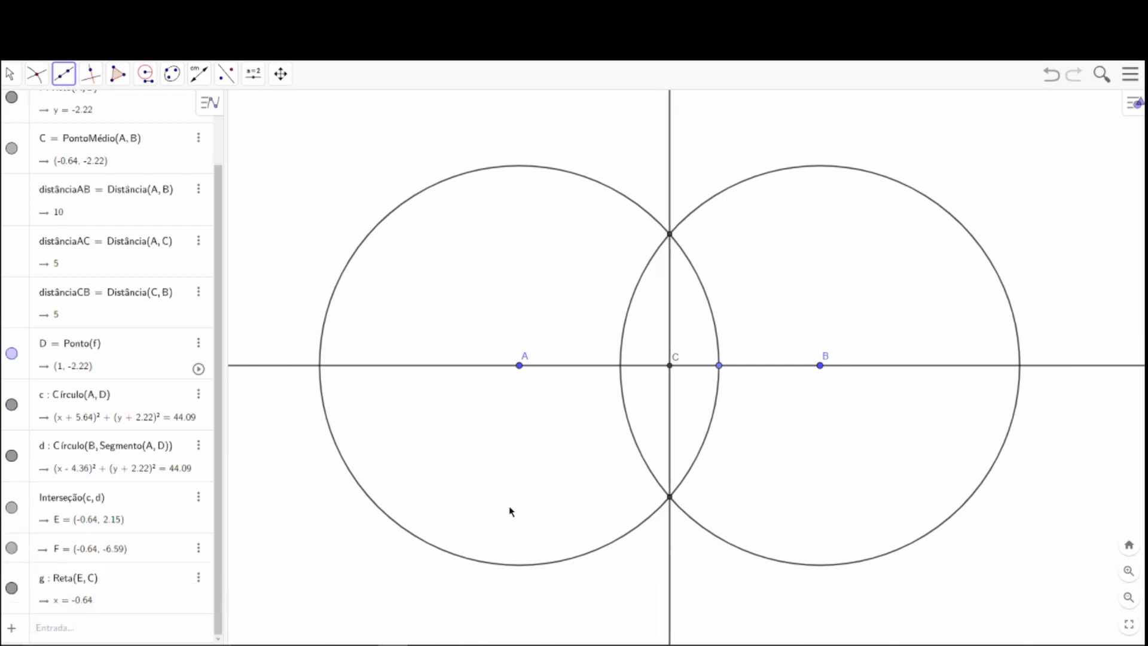
pyautogui.click(11, 74)
pyautogui.click(25, 109)
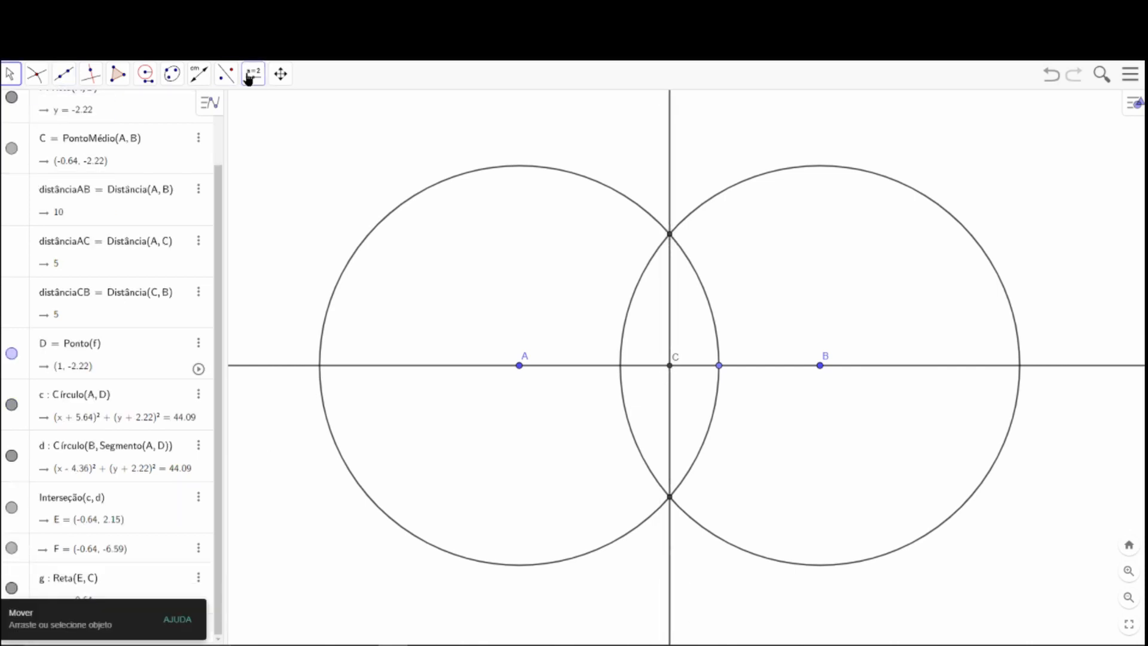
# Measure the angle from B around vertex C to the upper circle crossing, and move the angle and C labels apart.
pyautogui.click(199, 73)
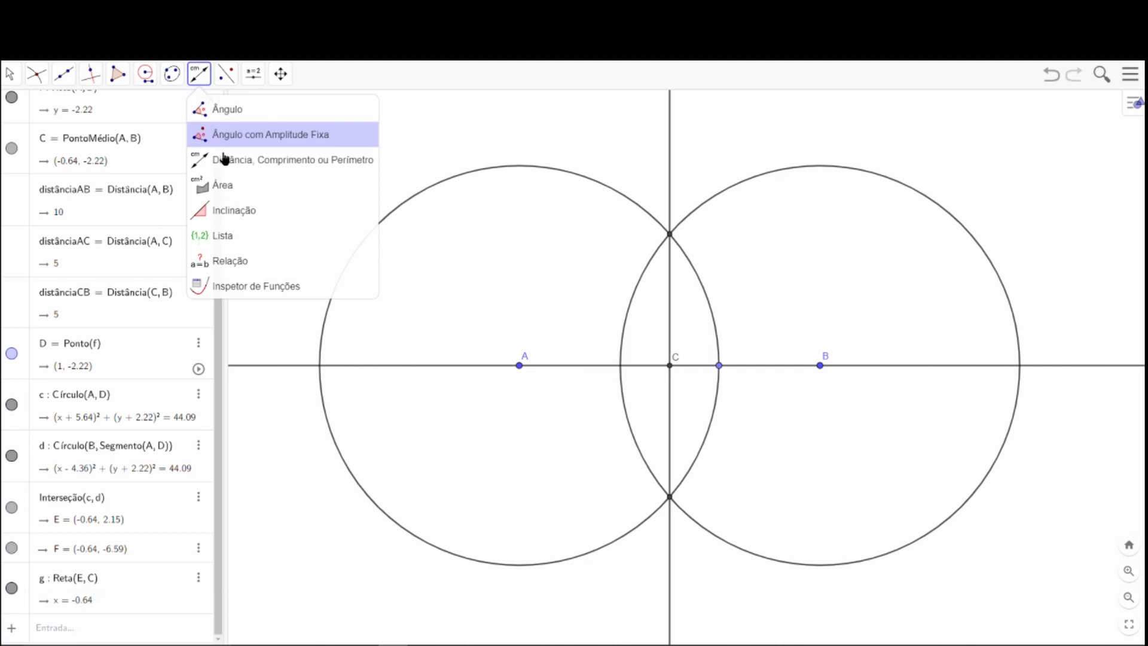
pyautogui.click(218, 113)
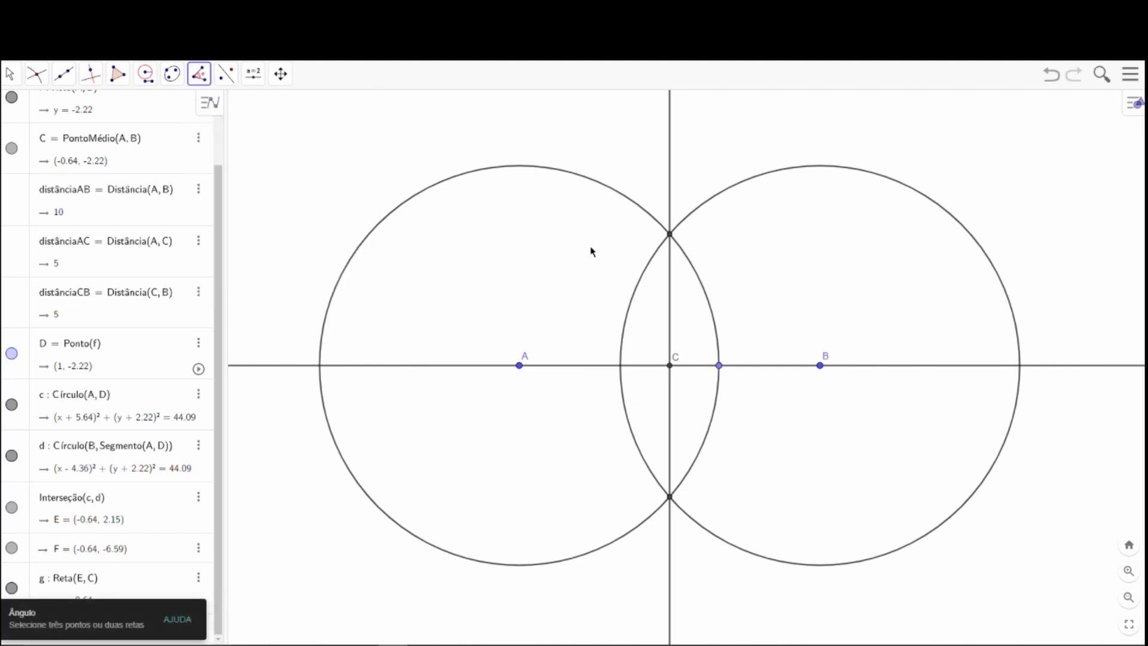
pyautogui.click(824, 367)
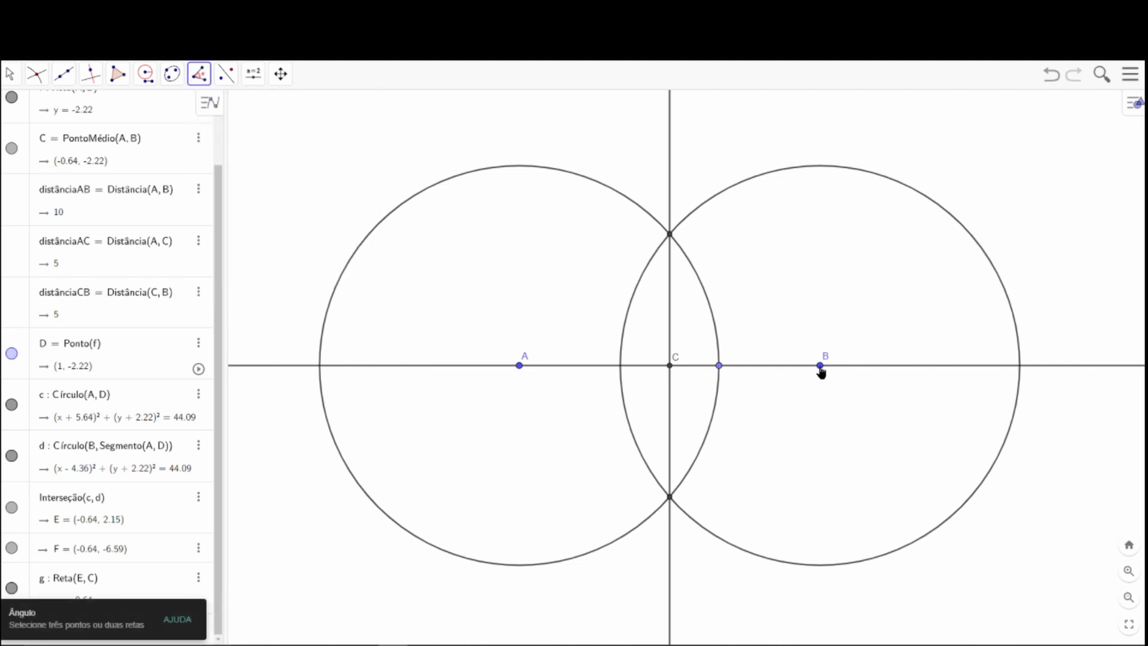
pyautogui.click(670, 366)
pyautogui.click(670, 235)
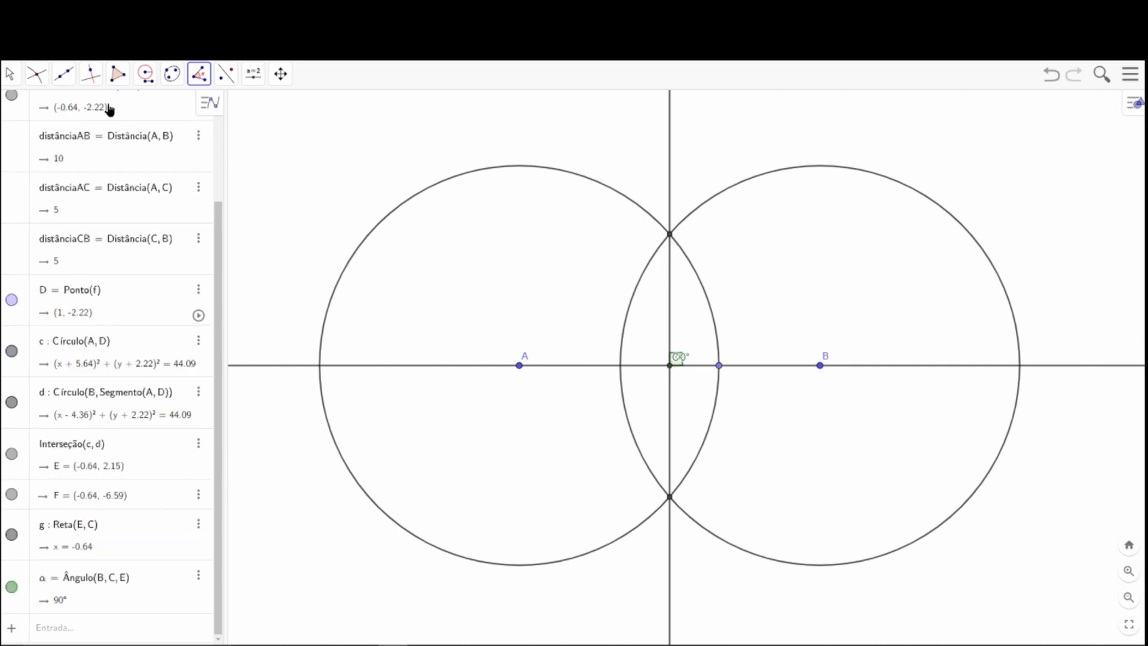
pyautogui.click(10, 74)
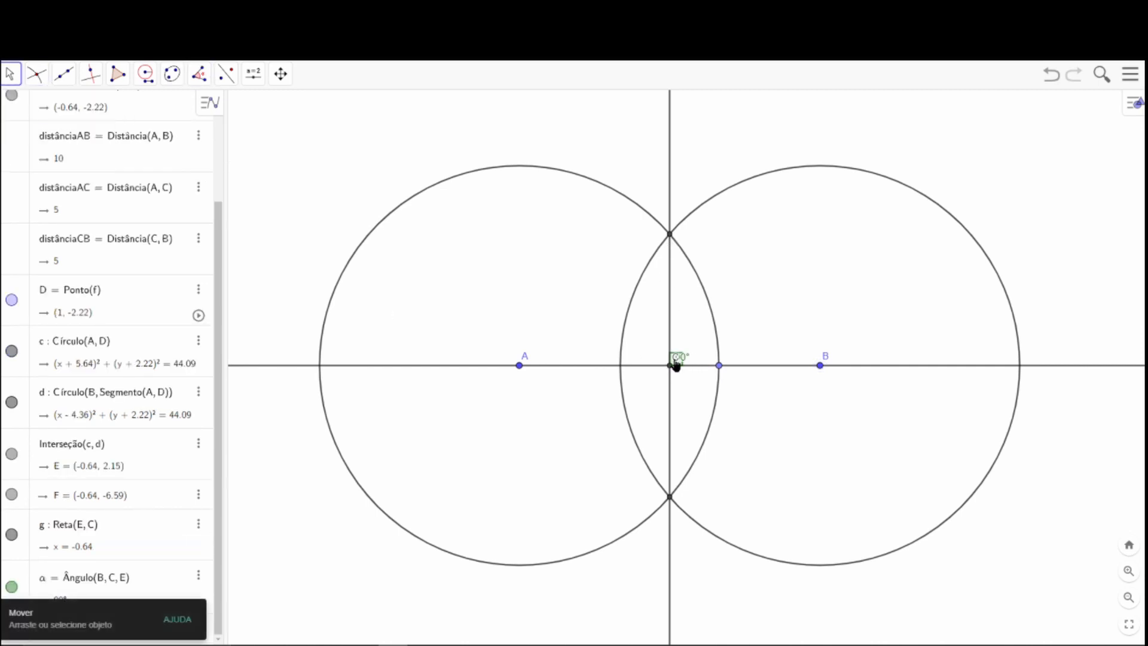
pyautogui.moveTo(680, 359); pyautogui.dragTo(697, 353)
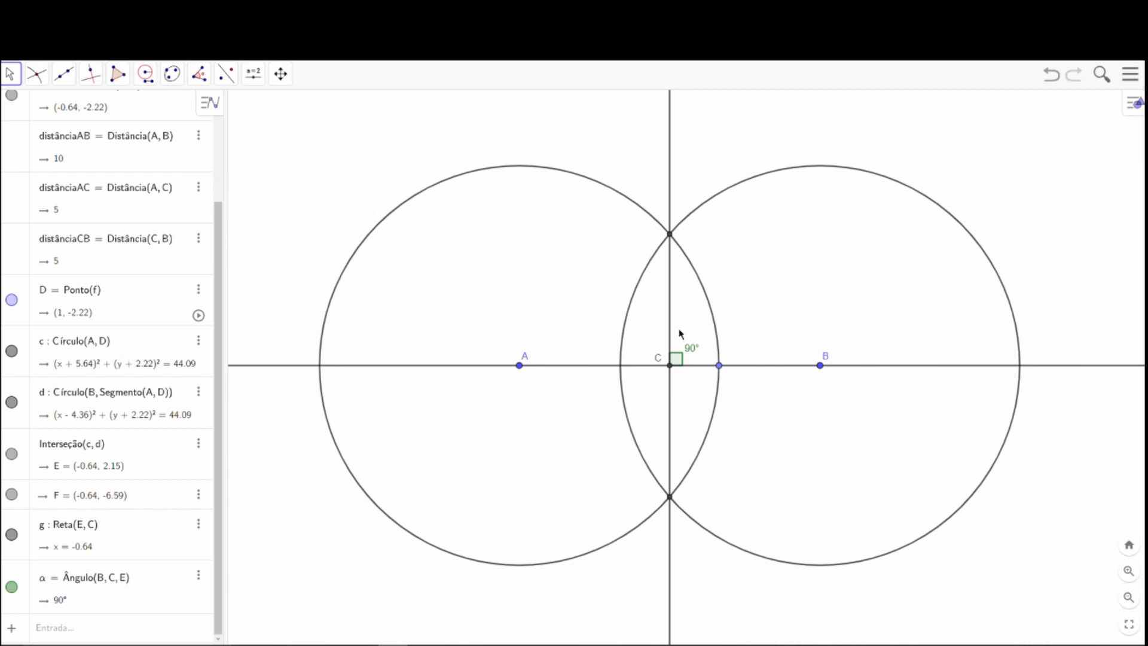
# Undo the circles, perpendicular line, distance measurements and midpoint until only points A and B and the line through them remain.
pyautogui.hotkey('ctrl', 'z')
pyautogui.hotkey('ctrl', 'z')
pyautogui.hotkey('ctrl', 'z')
pyautogui.hotkey('ctrl', 'z')
pyautogui.hotkey('ctrl', 'z')
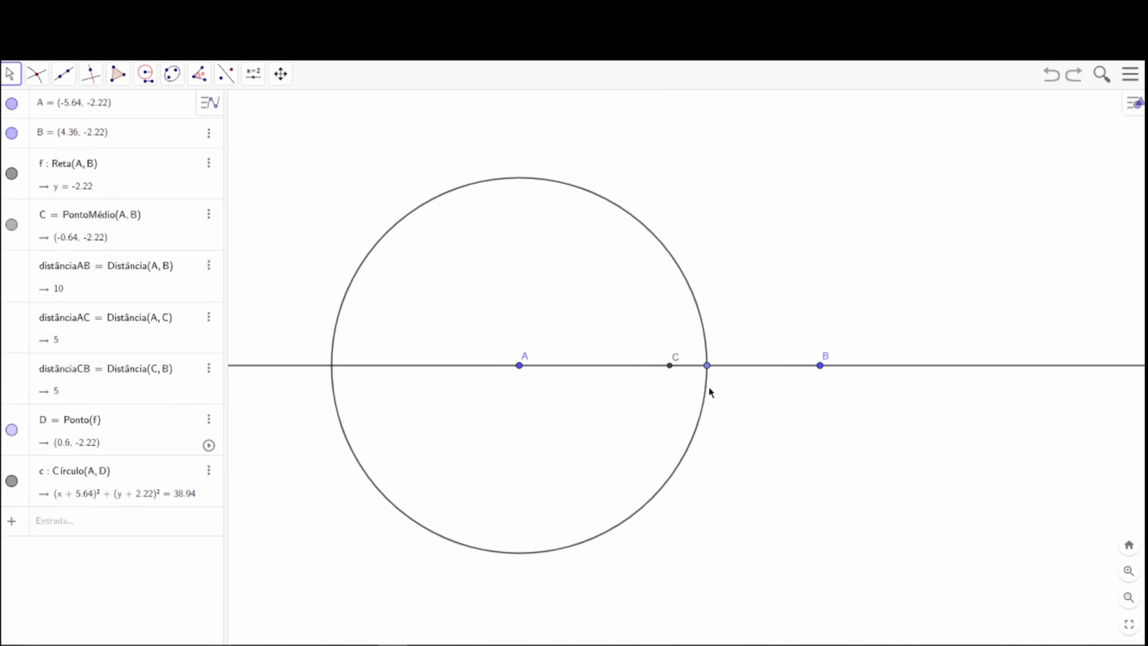
pyautogui.hotkey('ctrl', 'z')
pyautogui.hotkey('ctrl', 'z')
pyautogui.hotkey('ctrl', 'z')
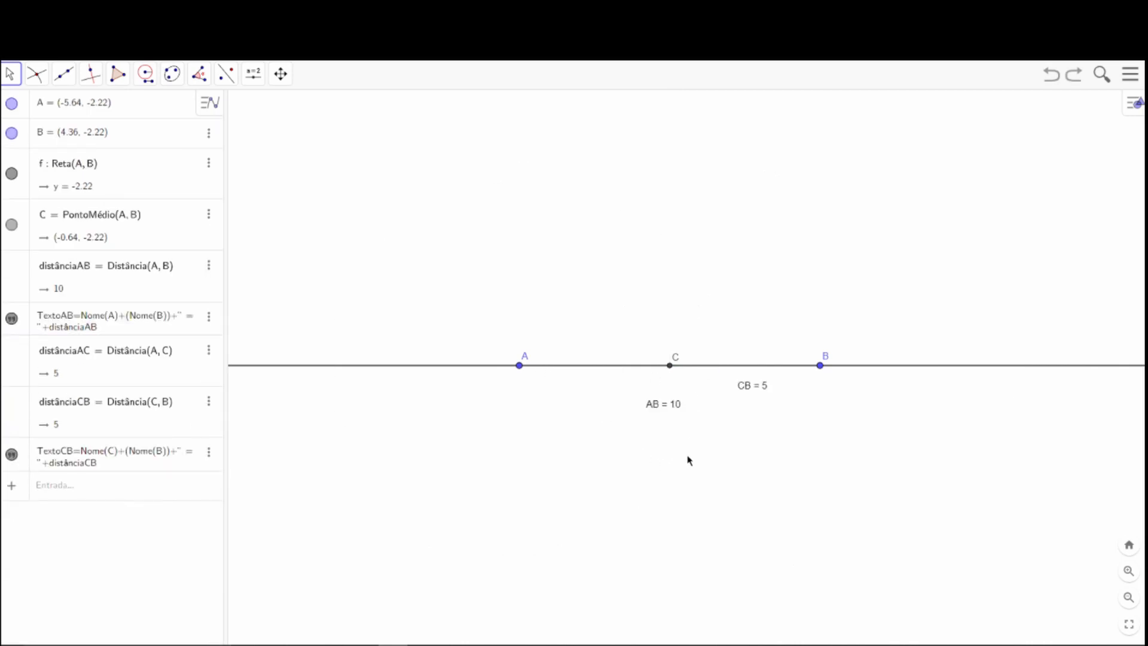
pyautogui.hotkey('ctrl', 'z')
pyautogui.hotkey('ctrl', 'z')
pyautogui.hotkey('ctrl', 'z')
pyautogui.hotkey('ctrl', 'z')
pyautogui.hotkey('ctrl', 'z')
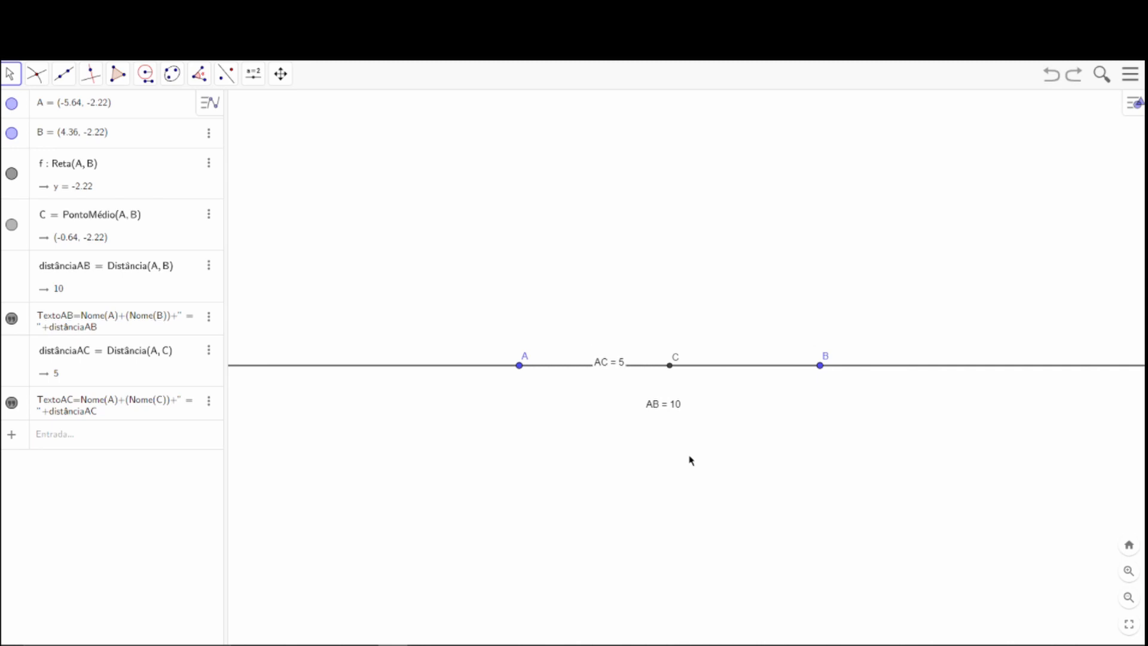
pyautogui.hotkey('ctrl', 'z')
pyautogui.hotkey('ctrl', 'z')
pyautogui.hotkey('ctrl', 'z')
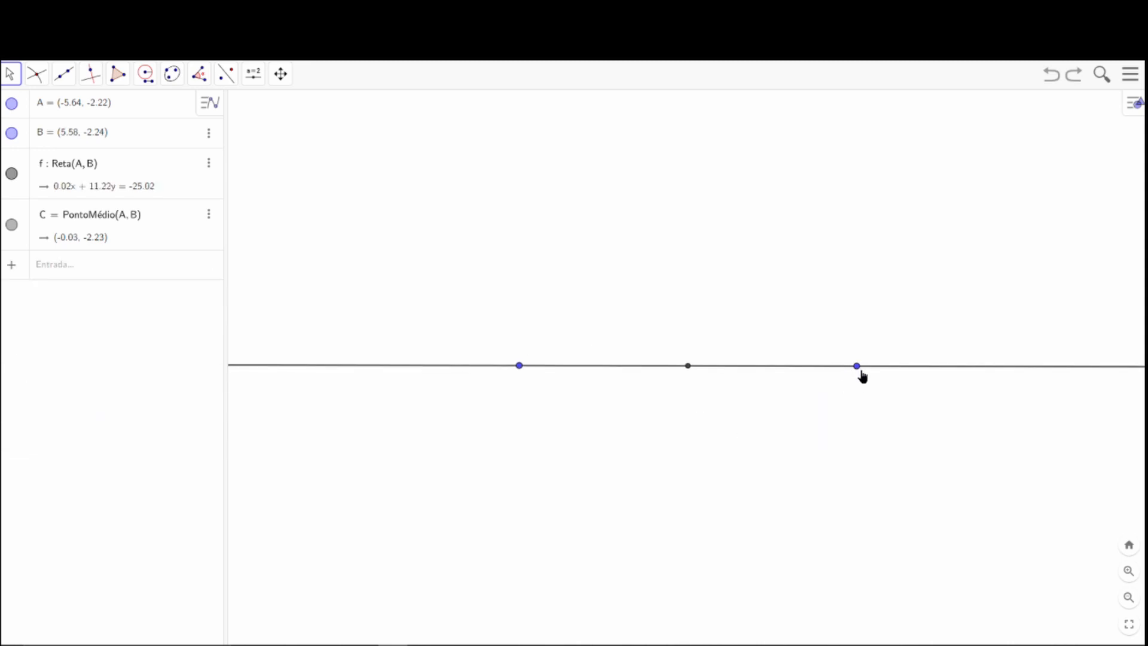
pyautogui.hotkey('ctrl', 'z')
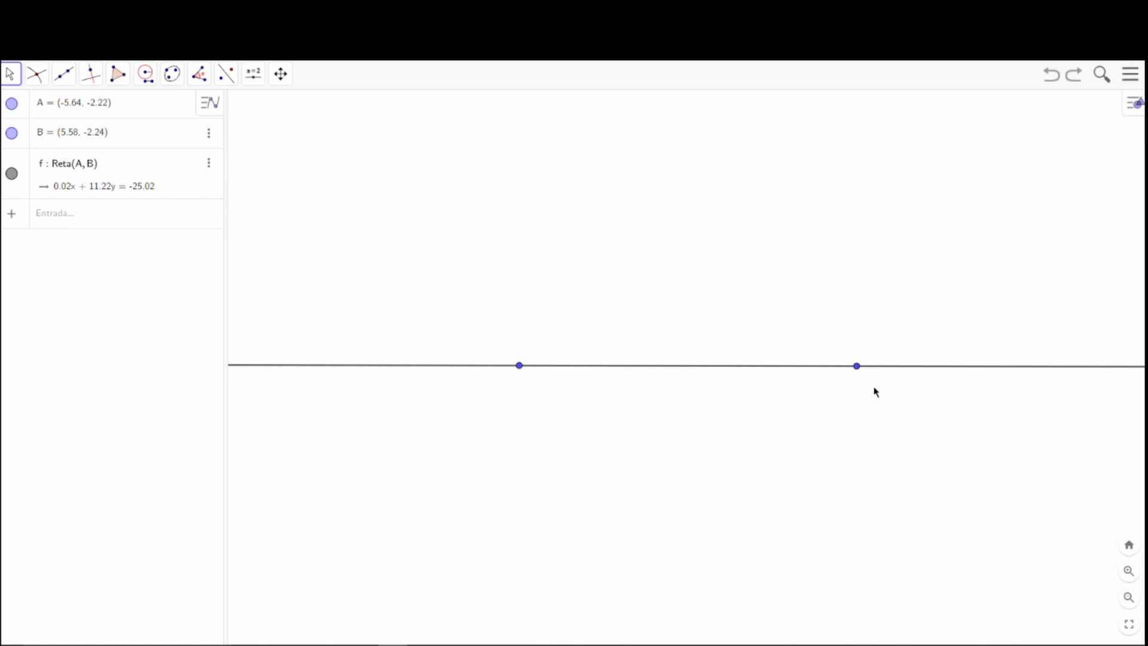
# Move point B along to about (4.52, -2.26) and construct the midpoint of A and B.
pyautogui.moveTo(857, 367); pyautogui.dragTo(826, 371)
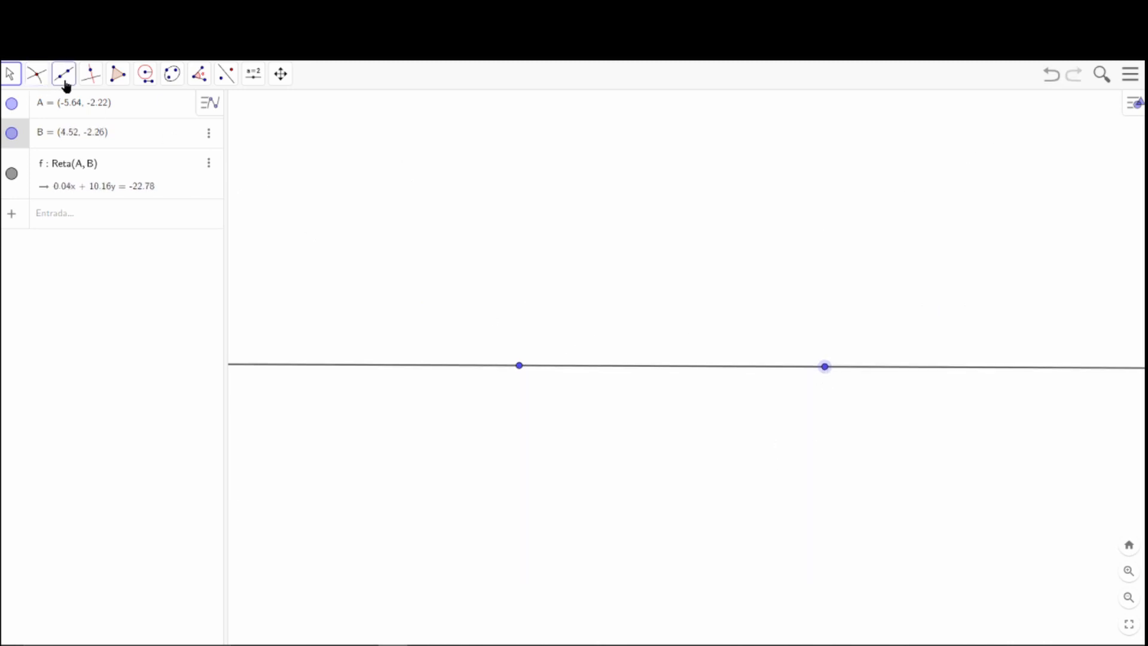
pyautogui.click(38, 77)
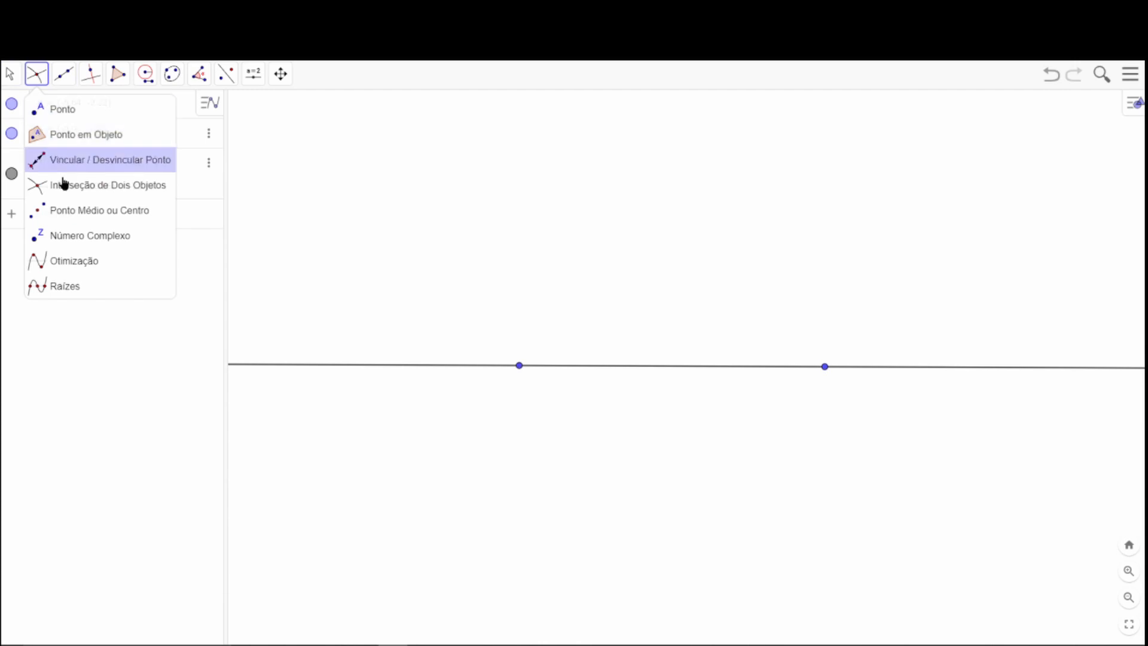
pyautogui.click(69, 222)
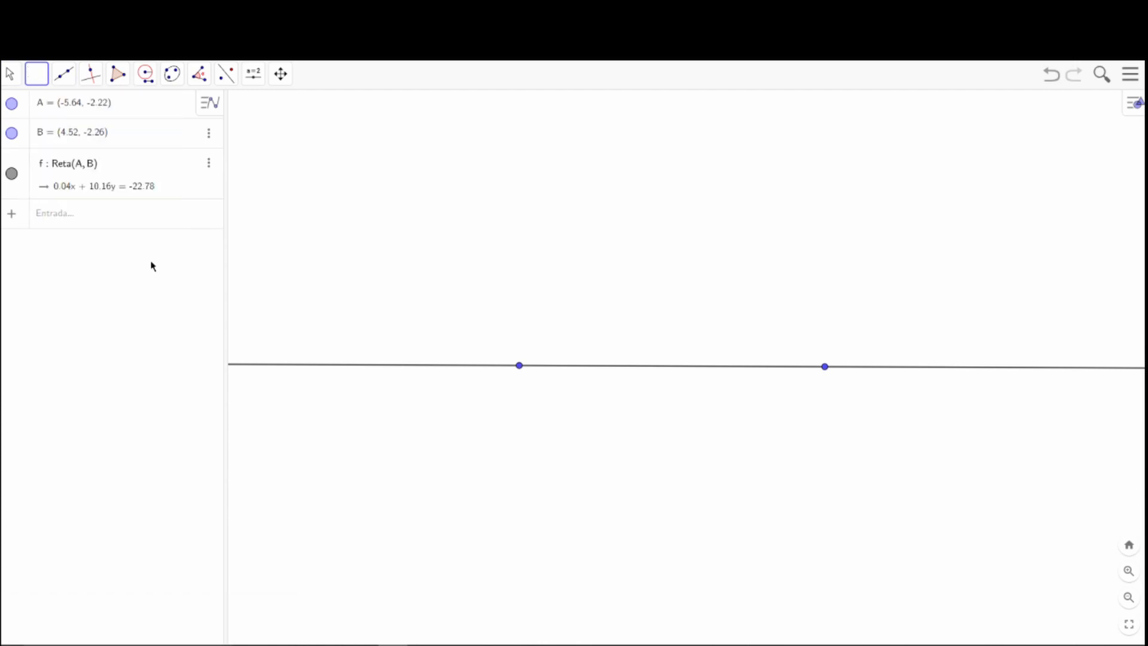
pyautogui.click(520, 366)
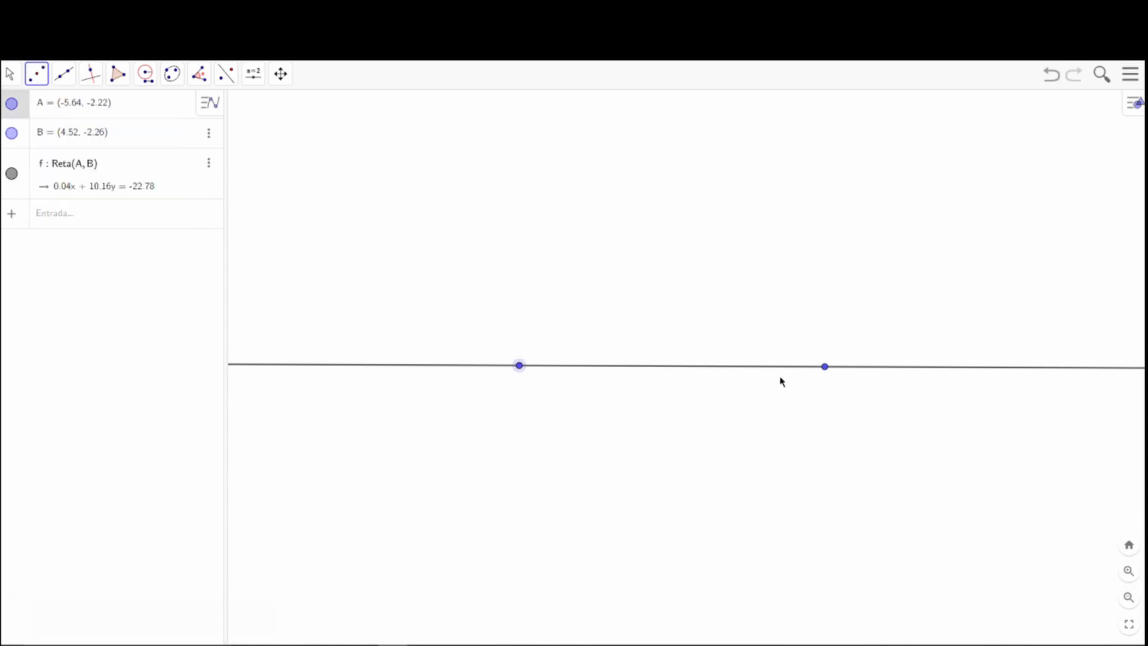
pyautogui.click(826, 368)
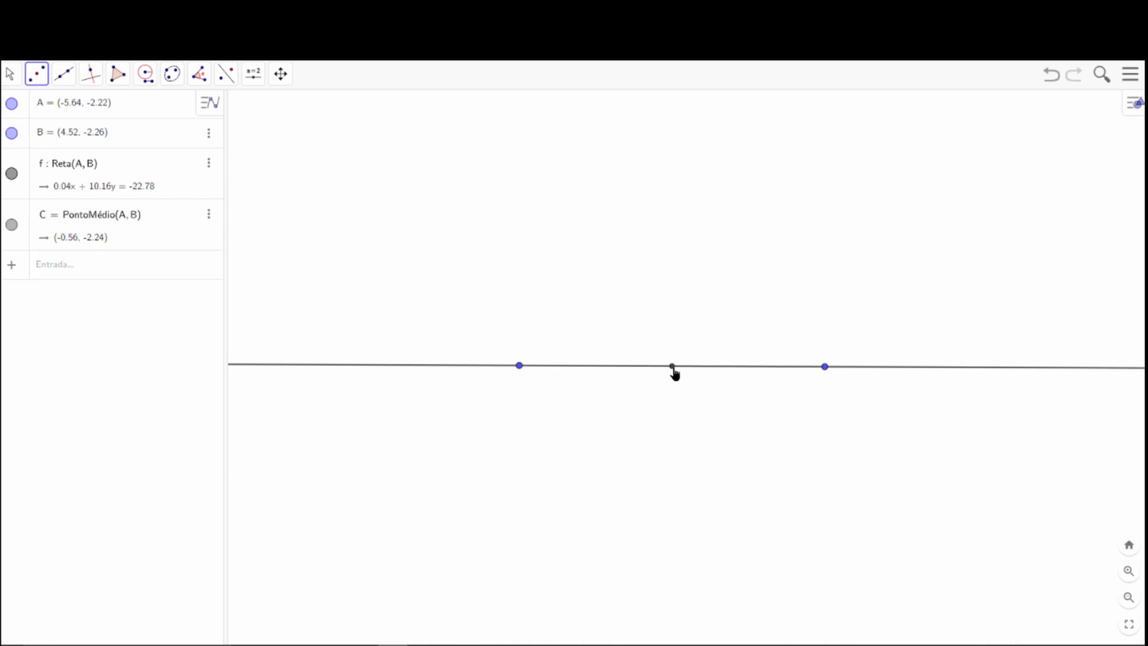
# Move point B to about (4.92, -2.16), keeping the Move tool active.
pyautogui.click(9, 76)
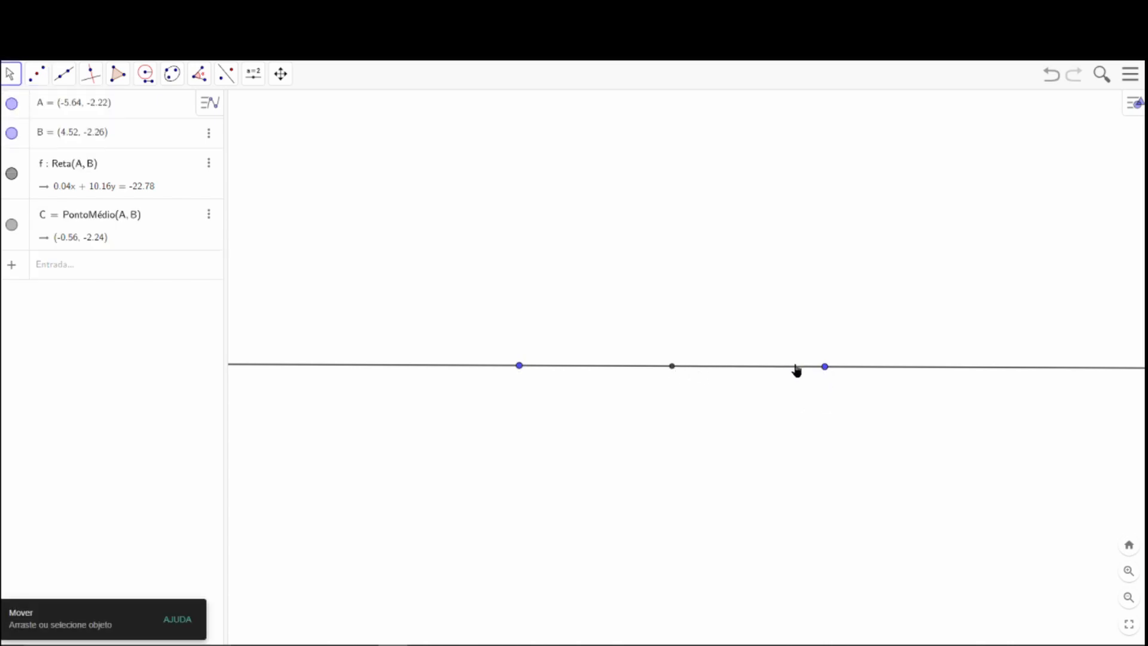
pyautogui.moveTo(825, 366)
pyautogui.mouseDown()
pyautogui.moveTo(687, 362)
pyautogui.moveTo(823, 369)
pyautogui.moveTo(809, 379)
pyautogui.moveTo(679, 372)
pyautogui.moveTo(802, 380)
pyautogui.moveTo(843, 375)
pyautogui.moveTo(837, 364)
pyautogui.mouseUp()
pyautogui.click(42, 75)
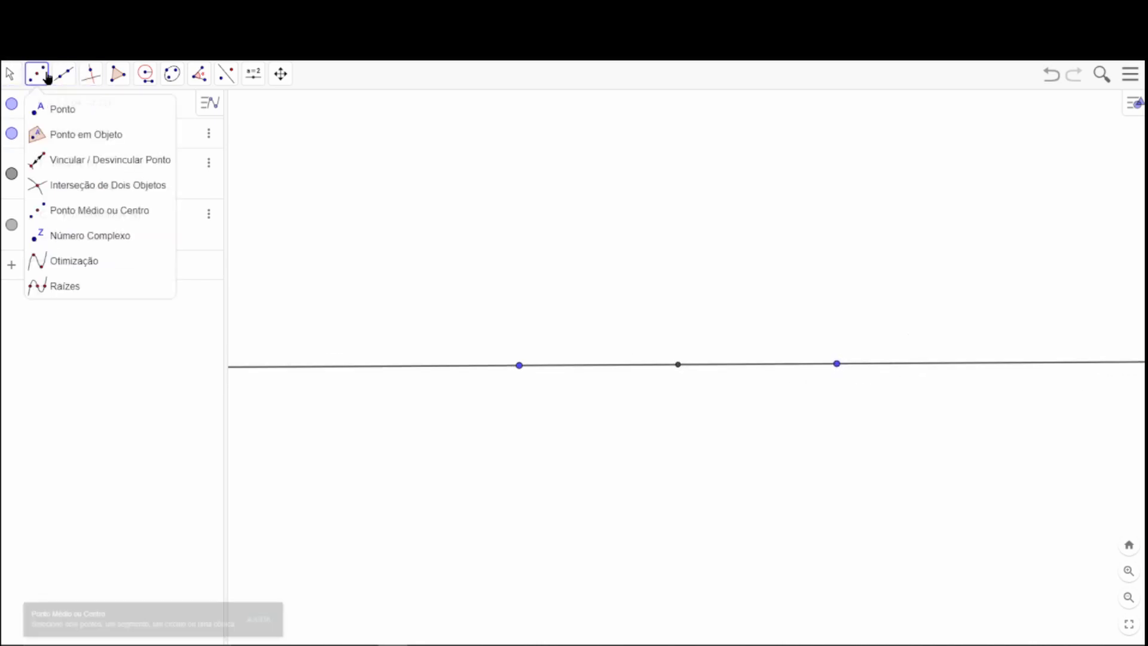
pyautogui.click(68, 216)
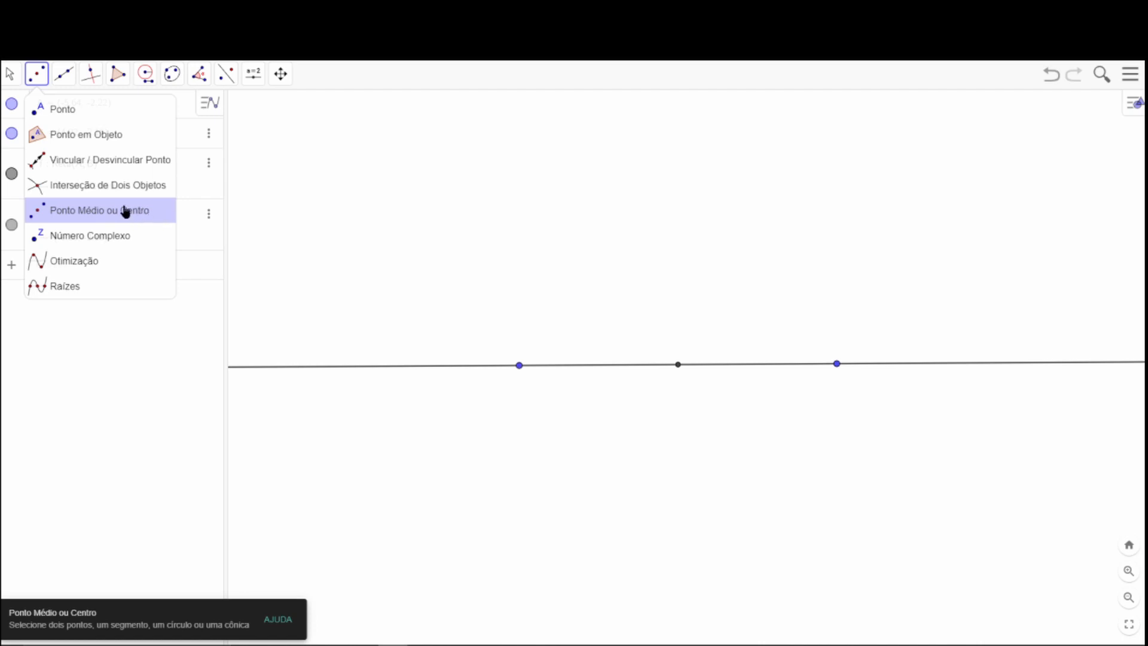
pyautogui.click(10, 74)
pyautogui.click(32, 111)
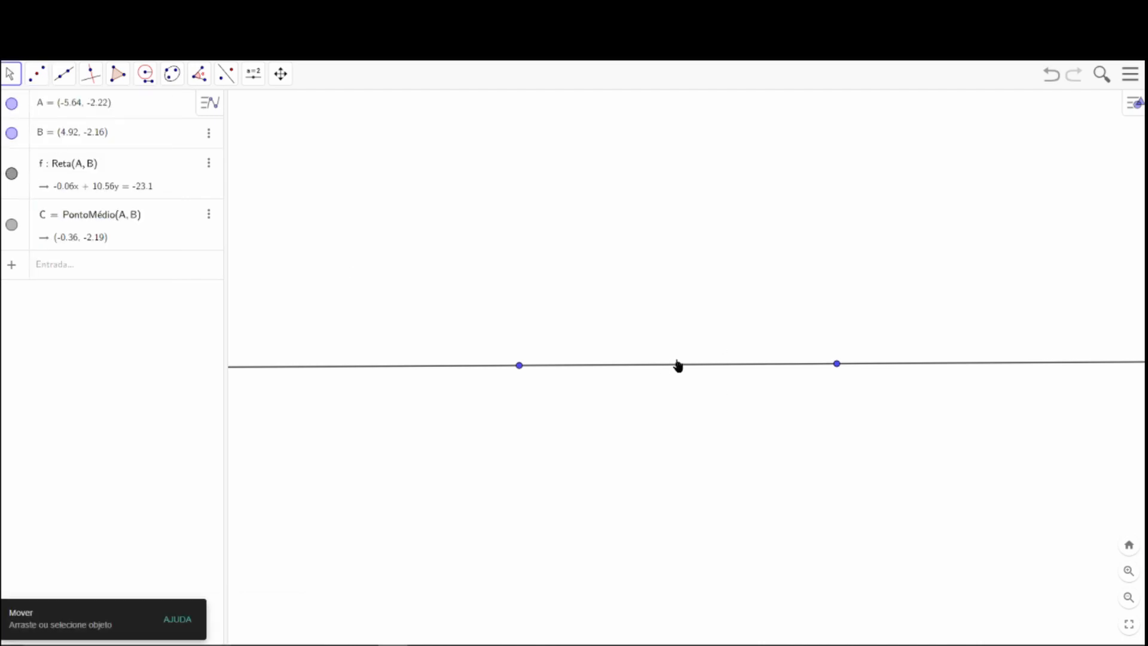
# Draw a circle centred at A through a new point on line AB just beyond midpoint C, at about (0.68, -2.18).
pyautogui.click(146, 83)
pyautogui.click(161, 114)
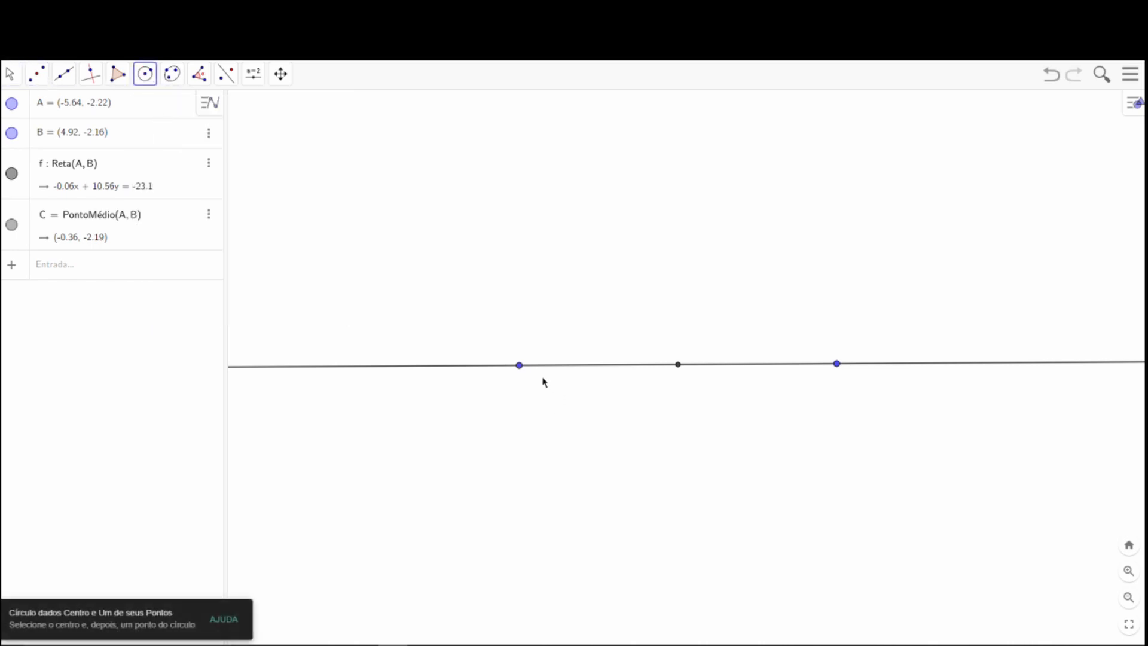
pyautogui.click(519, 366)
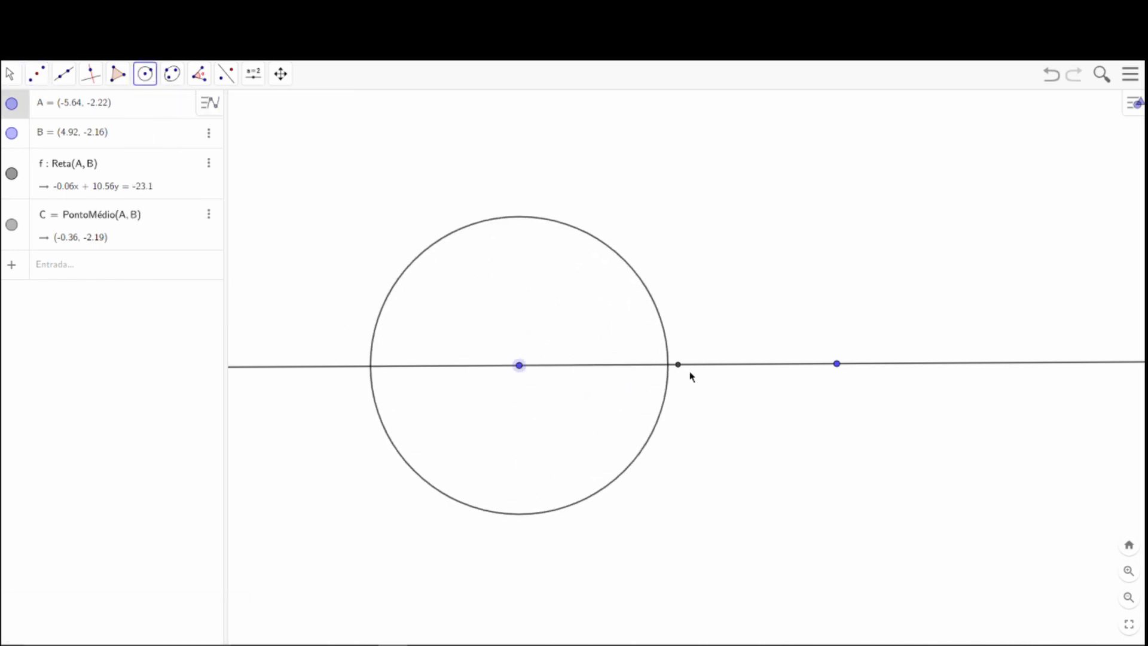
pyautogui.click(710, 366)
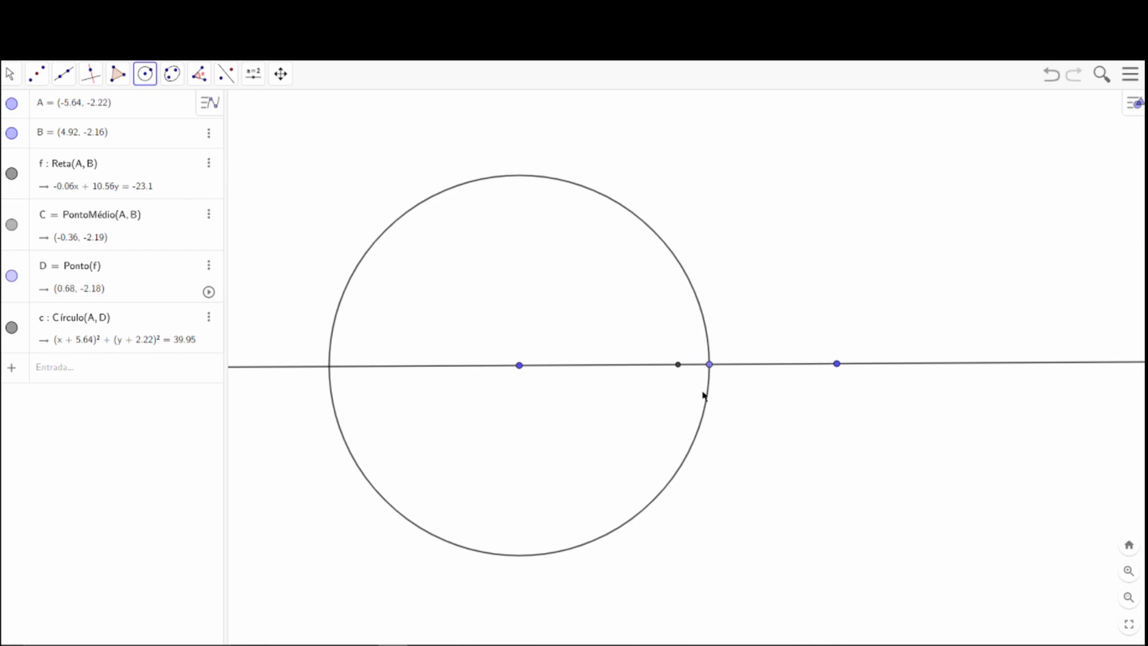
# Draw a Compass circle centred at B with radius equal to the distance between D and A.
pyautogui.click(145, 74)
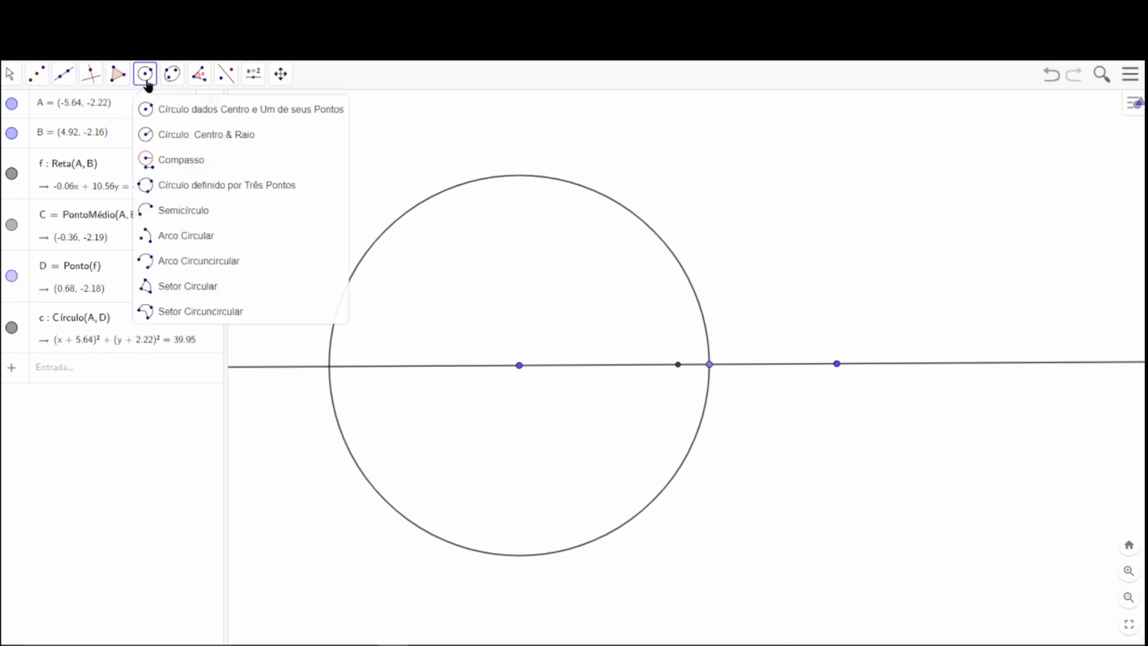
pyautogui.click(175, 165)
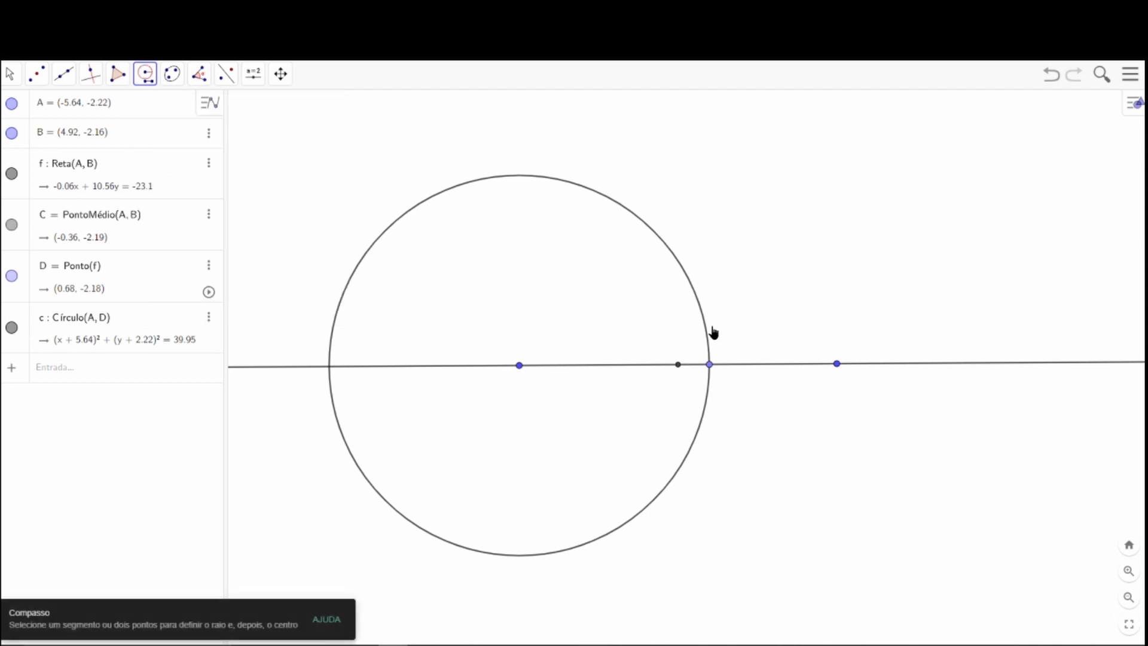
pyautogui.click(710, 365)
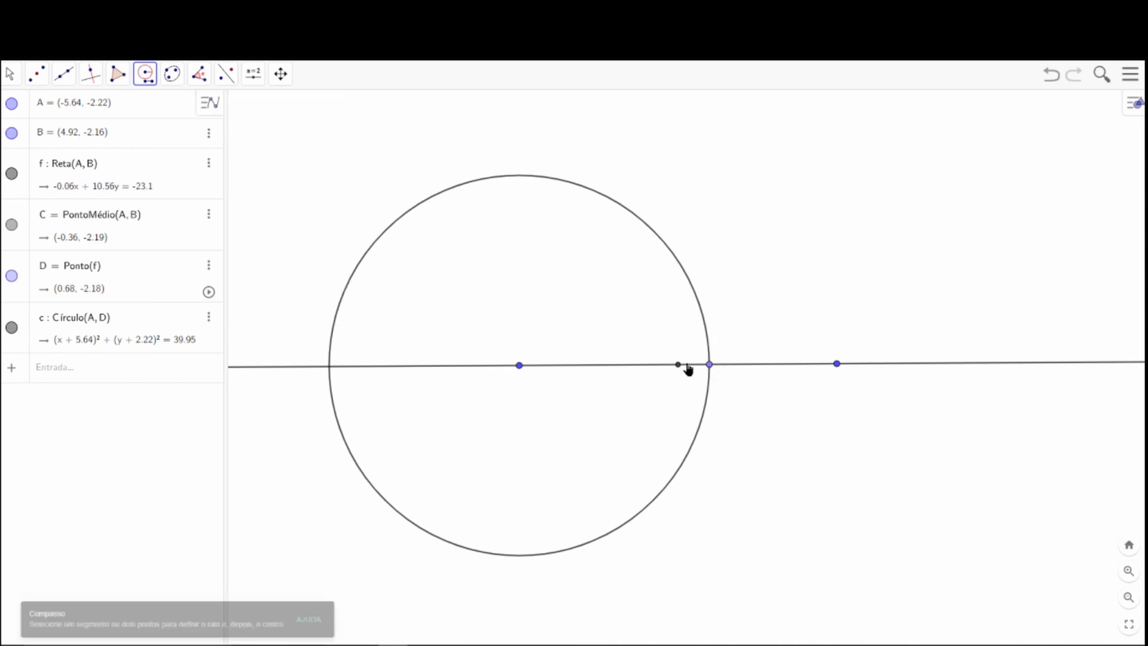
pyautogui.click(519, 366)
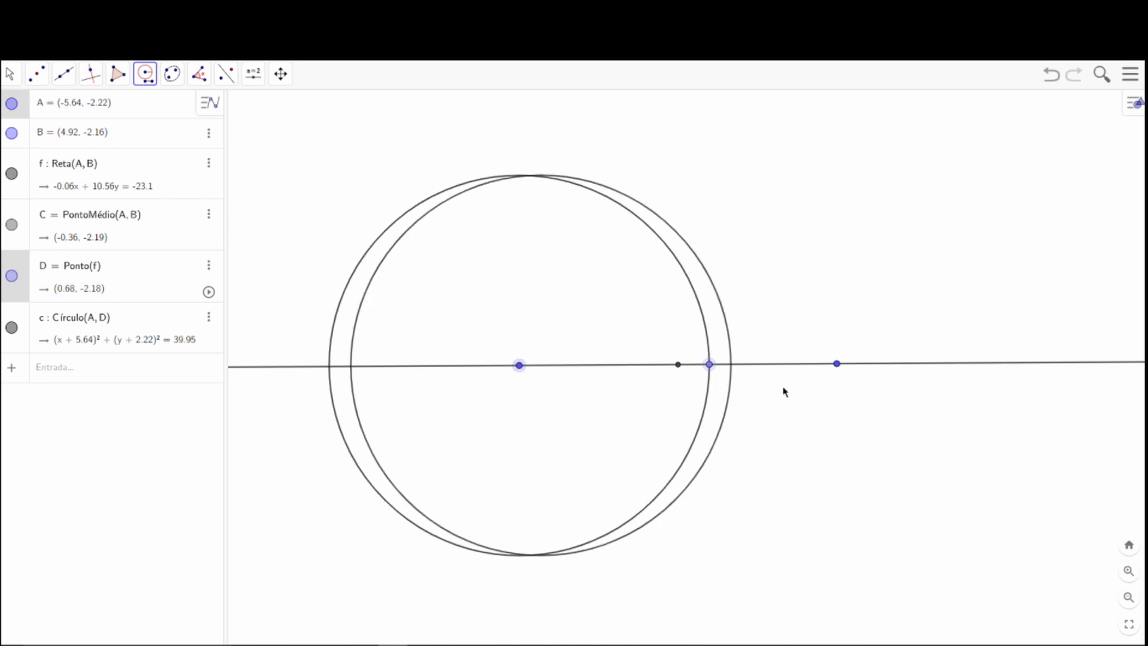
pyautogui.click(837, 365)
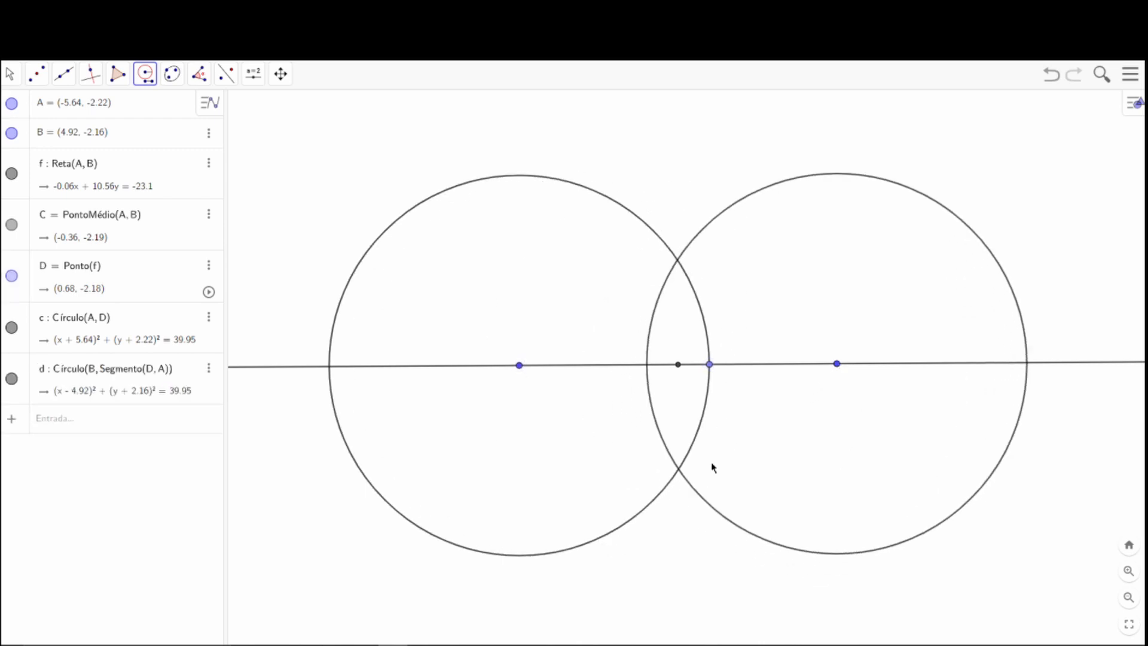
# Mark both crossings of the circles centred at A and B with the Intersection tool.
pyautogui.click(36, 74)
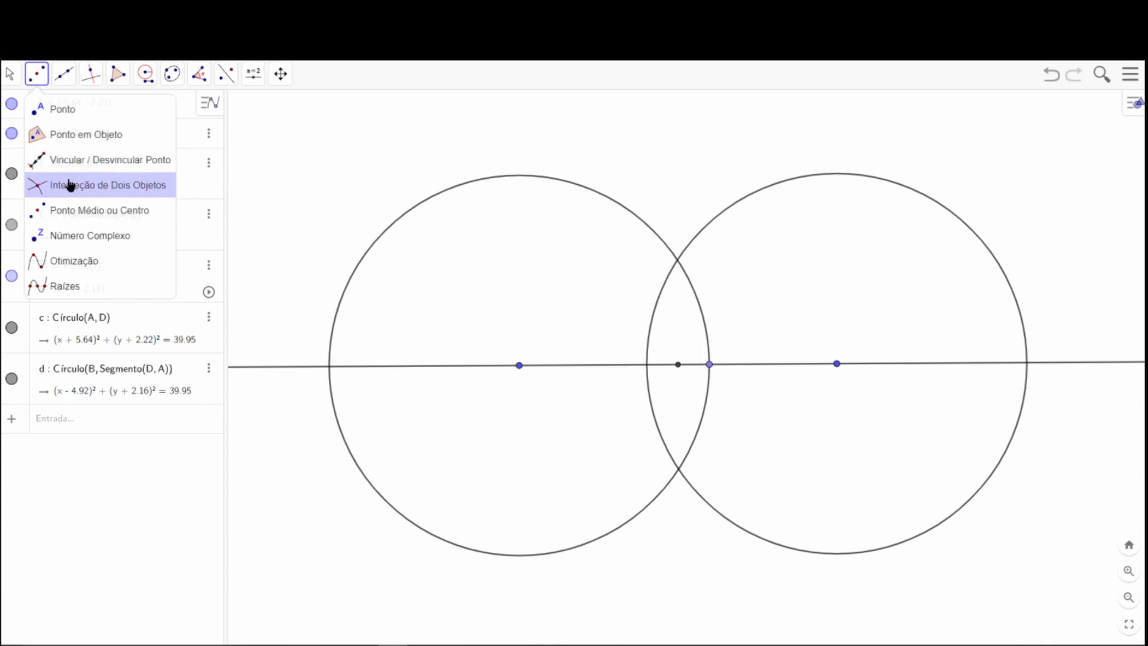
pyautogui.click(69, 185)
pyautogui.click(674, 258)
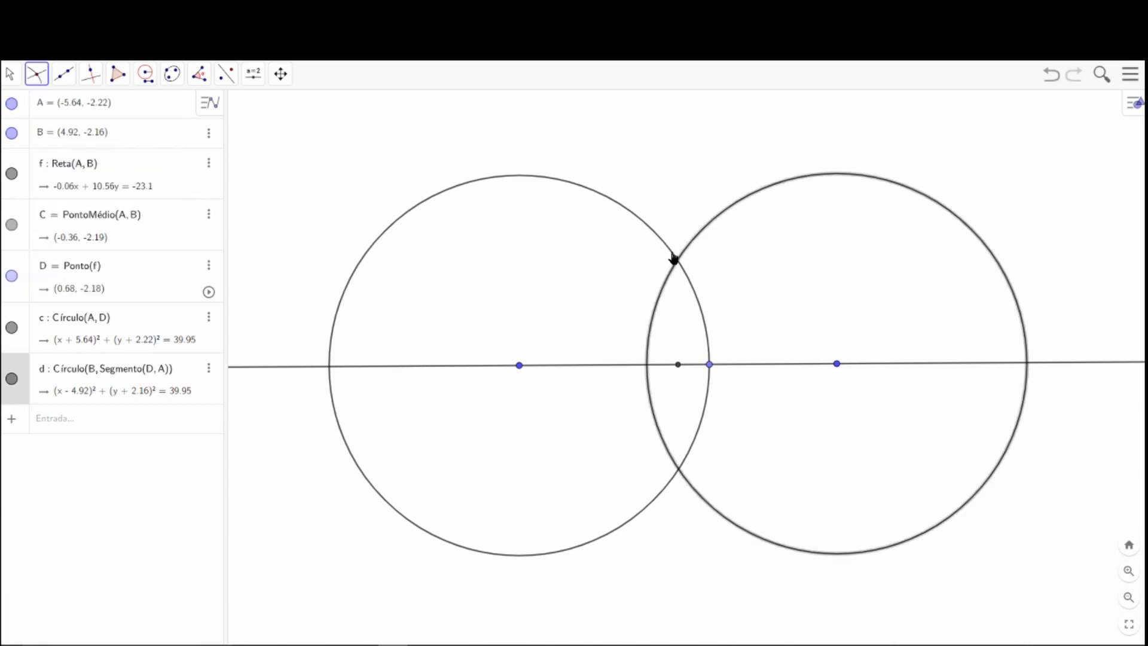
pyautogui.click(685, 284)
pyautogui.click(9, 74)
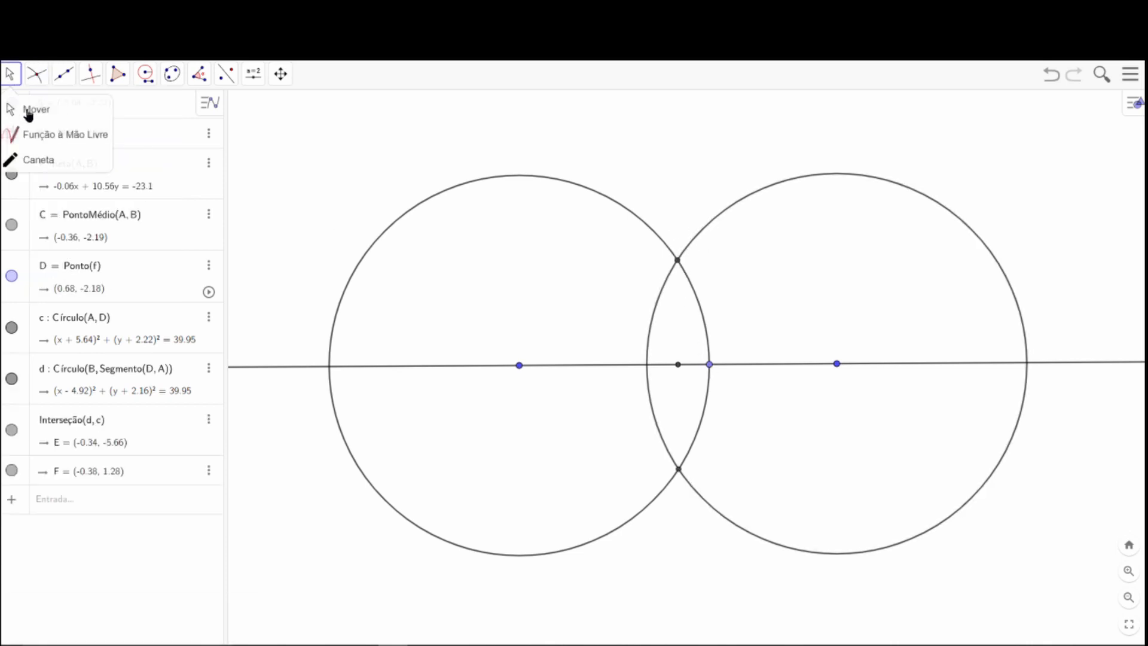
pyautogui.click(42, 105)
# Draw a line through the upper circle crossing F and midpoint C.
pyautogui.click(64, 74)
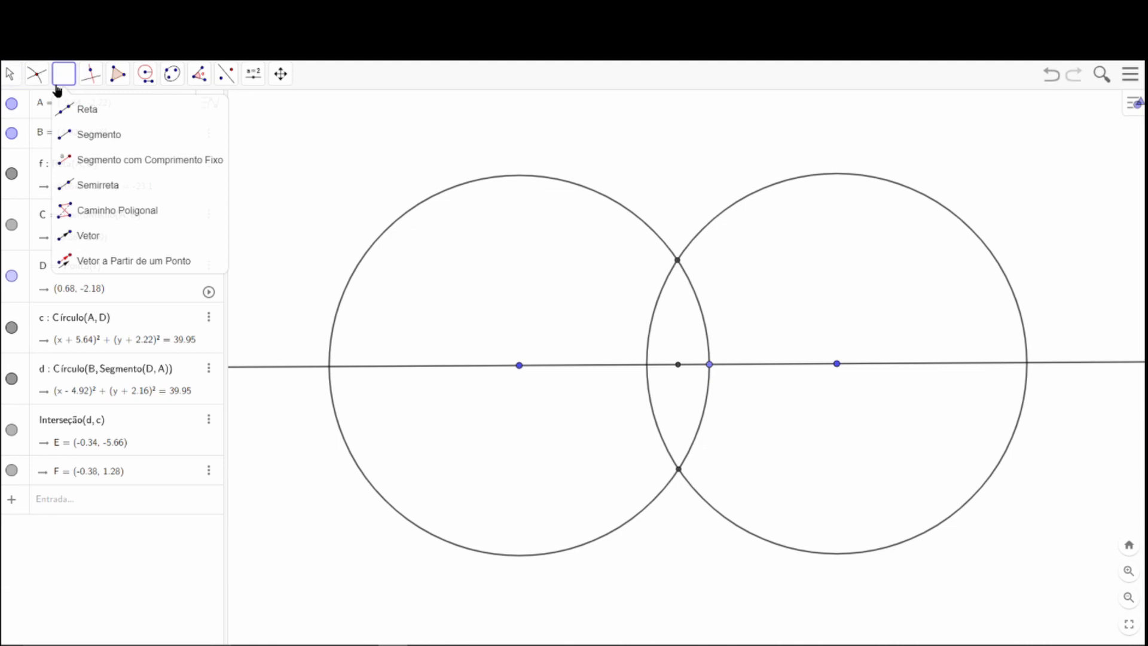
pyautogui.click(677, 259)
pyautogui.click(678, 364)
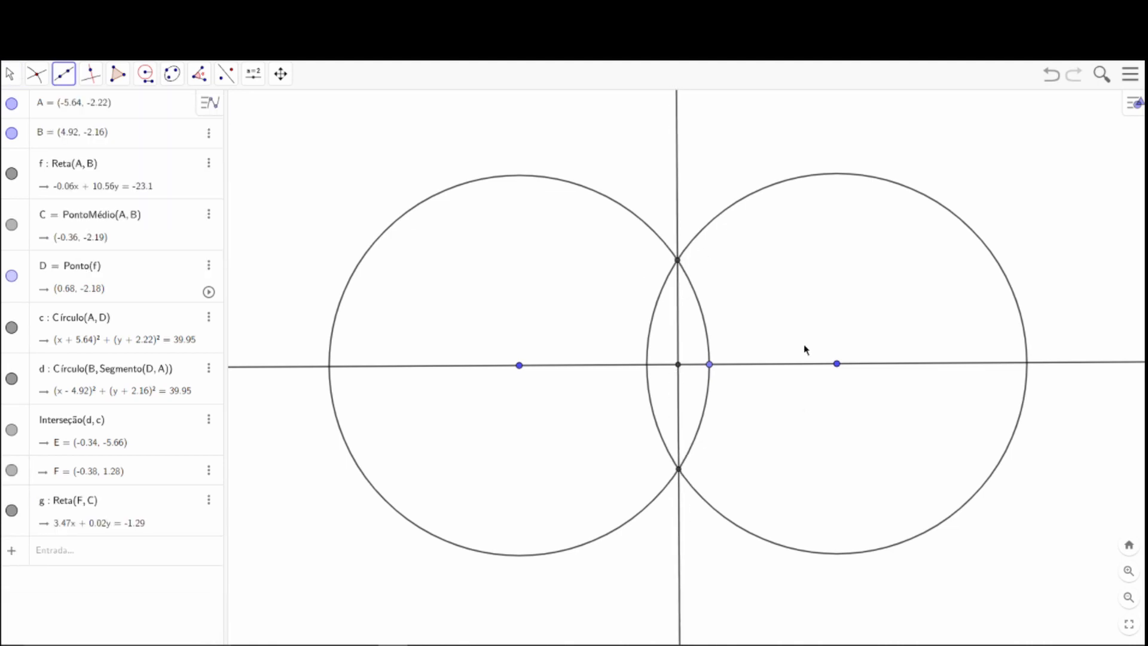
# Test the construction by moving B to about (0.84, -2.16) and radius point D to about (-0.55, -2.17).
pyautogui.click(9, 74)
pyautogui.moveTo(843, 368); pyautogui.dragTo(714, 365)
pyautogui.moveTo(640, 372)
pyautogui.mouseDown()
pyautogui.moveTo(687, 377)
pyautogui.moveTo(625, 372)
pyautogui.moveTo(700, 371)
pyautogui.moveTo(574, 368)
pyautogui.moveTo(656, 382)
pyautogui.mouseUp()
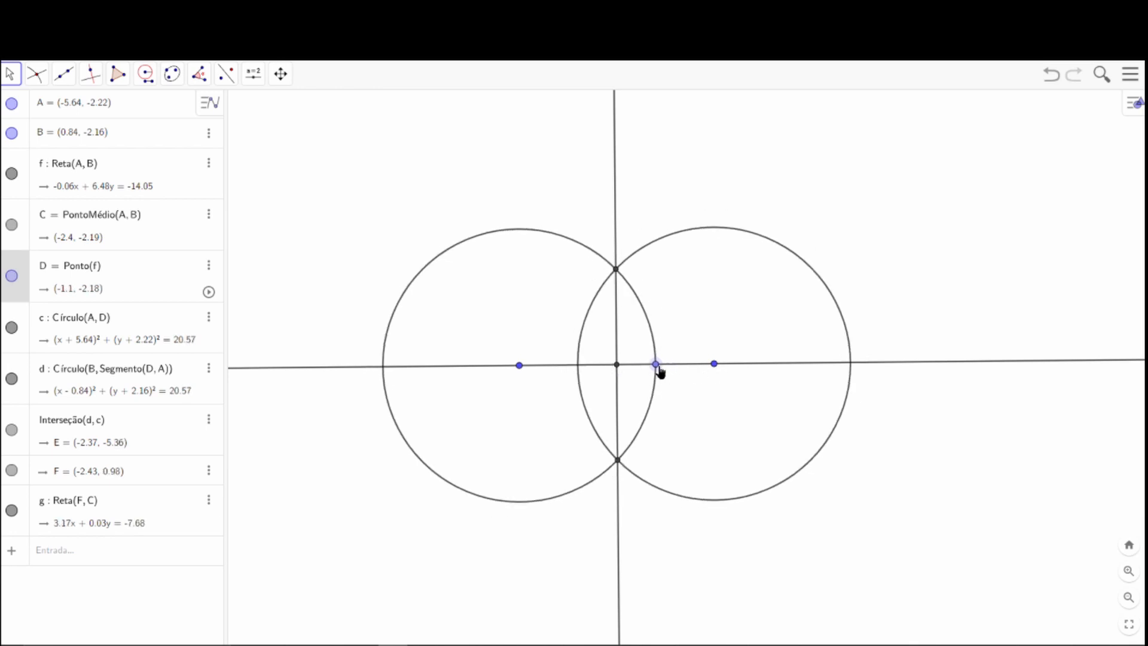
pyautogui.moveTo(661, 372); pyautogui.dragTo(746, 366)
pyautogui.scroll(-3, 810, 372)
pyautogui.scroll(-6, 806, 369)
pyautogui.scroll(5, 747, 366)
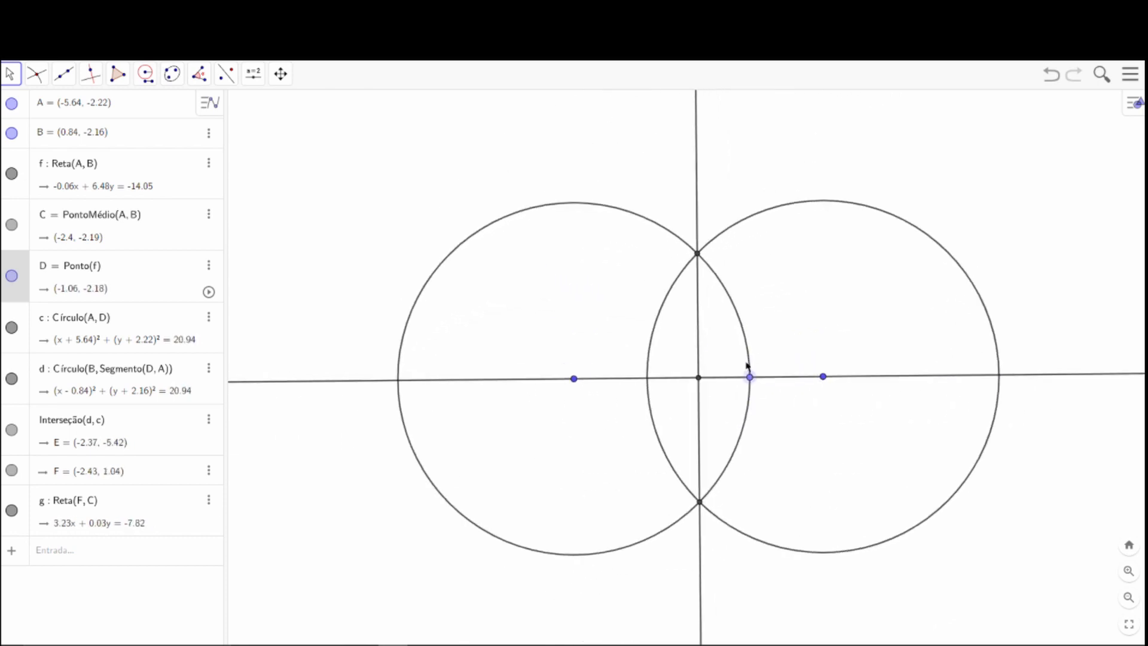
pyautogui.scroll(3, 747, 366)
pyautogui.scroll(-3, 712, 371)
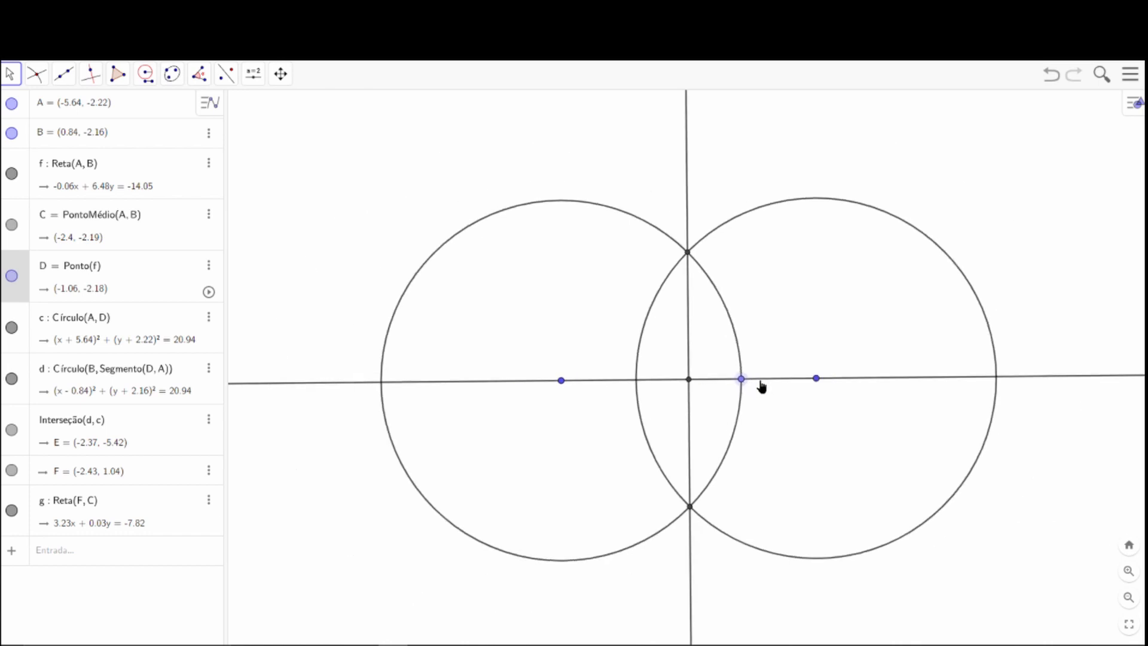
pyautogui.moveTo(761, 386); pyautogui.dragTo(686, 378)
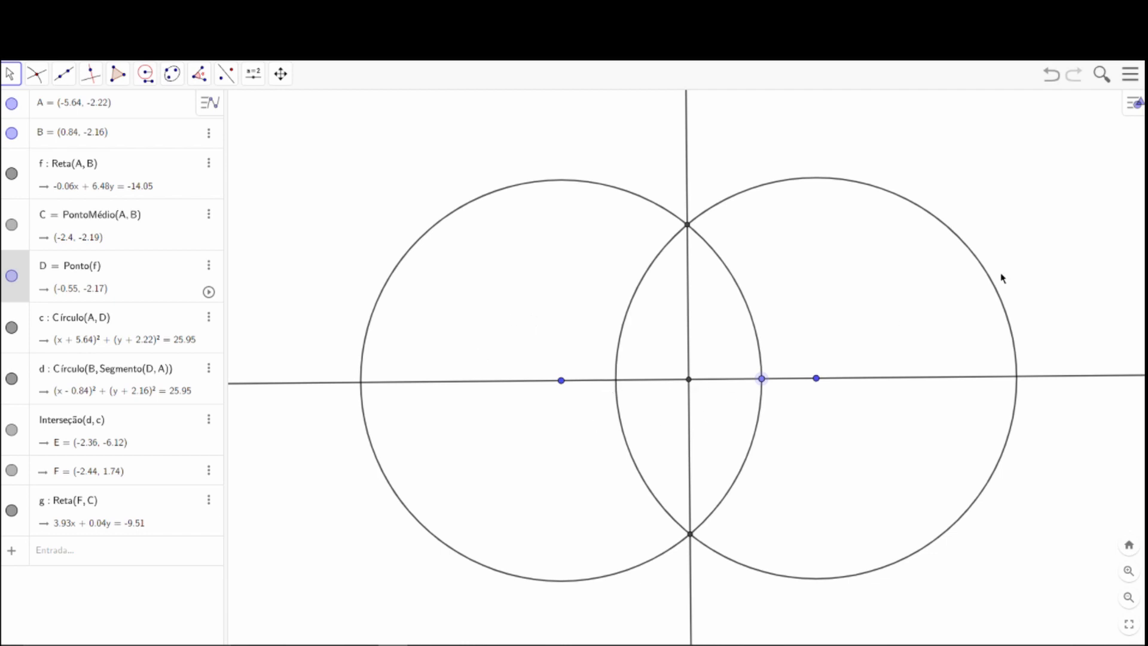
# Undo the point moves, perpendicular line, intersections, circles and midpoint until only A, B and line AB remain.
pyautogui.click(1053, 76)
pyautogui.click(1054, 77)
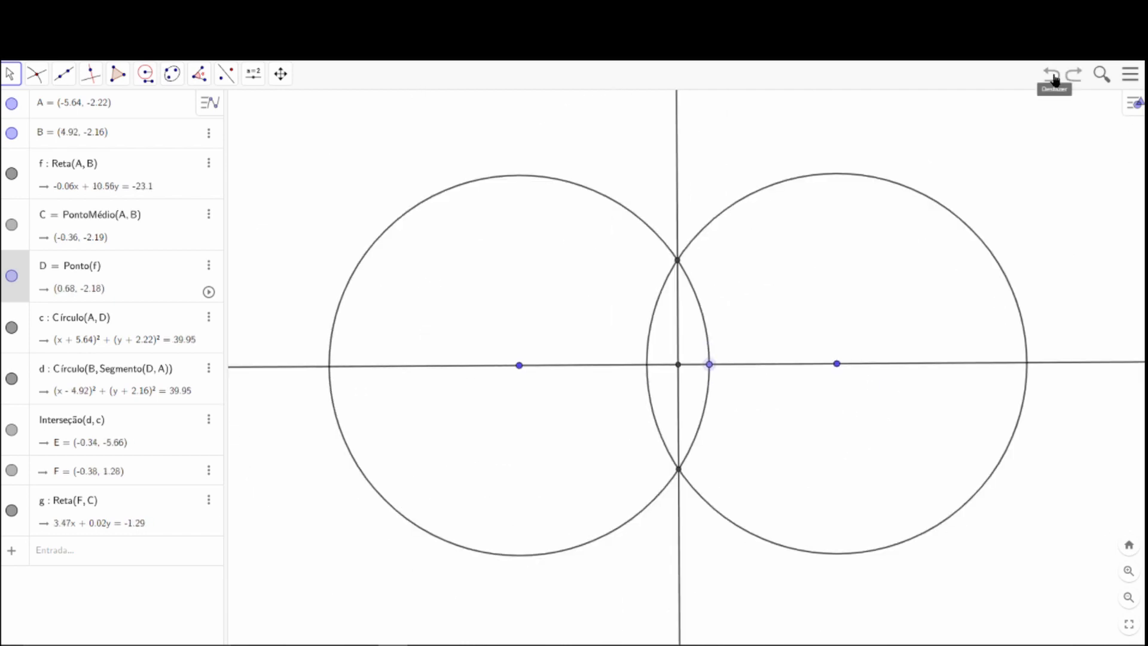
pyautogui.click(1053, 76)
pyautogui.click(1054, 76)
pyautogui.click(1054, 77)
pyautogui.click(1054, 76)
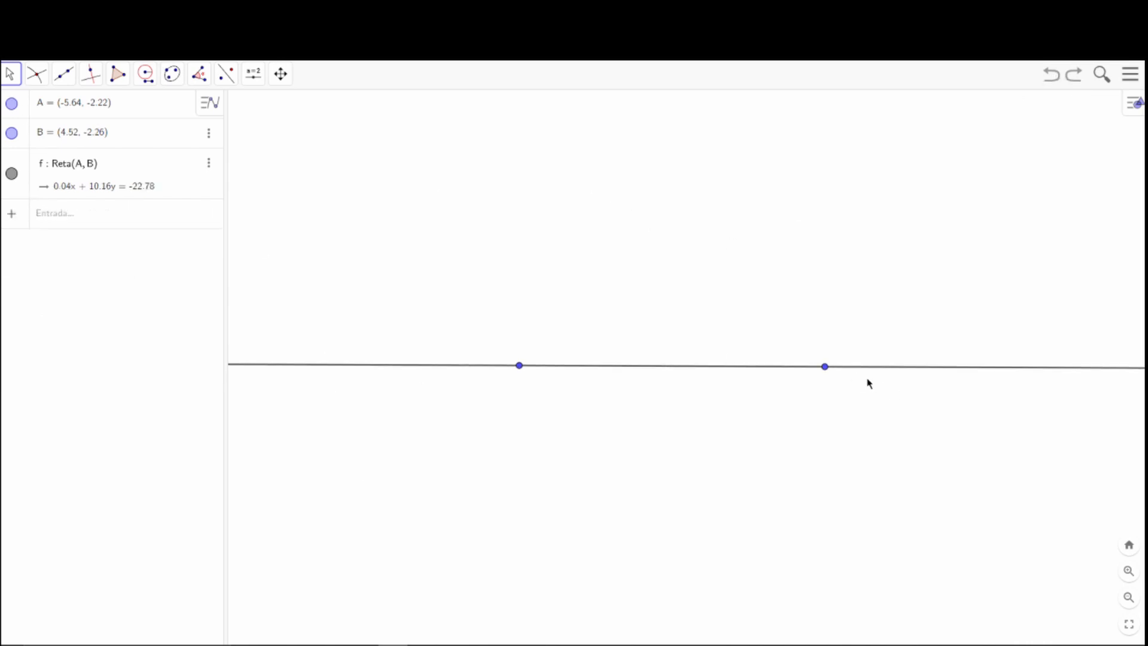
# Move point B to about (5.5, -2.14) and construct the midpoint of A and B.
pyautogui.moveTo(825, 370); pyautogui.dragTo(854, 366)
pyautogui.click(510, 548)
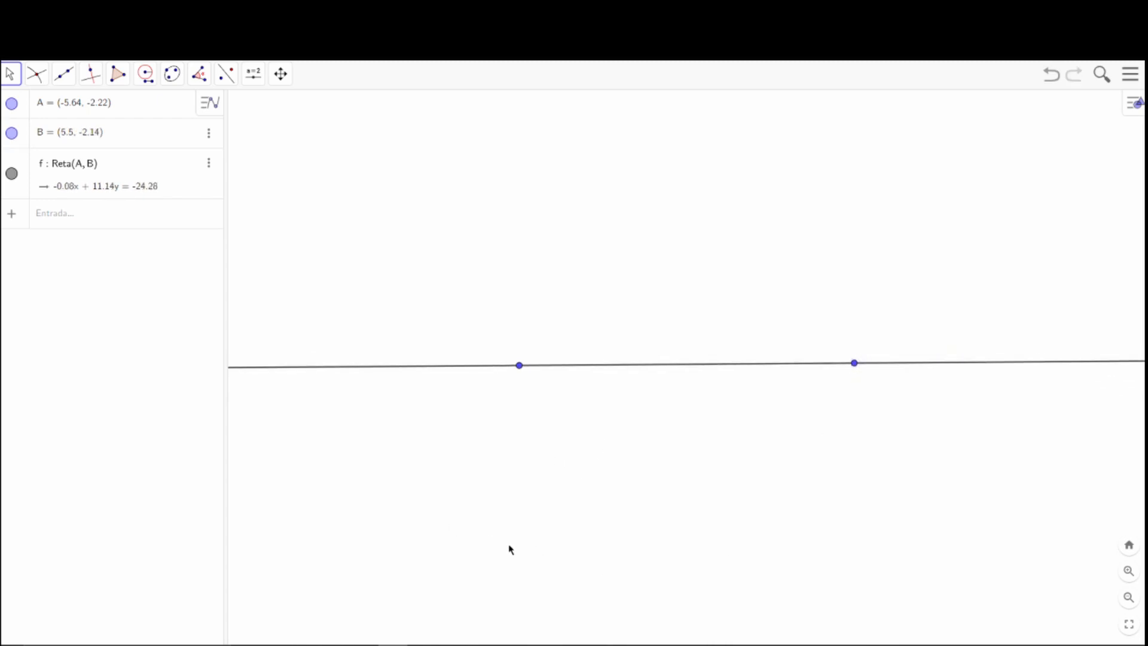
pyautogui.click(42, 82)
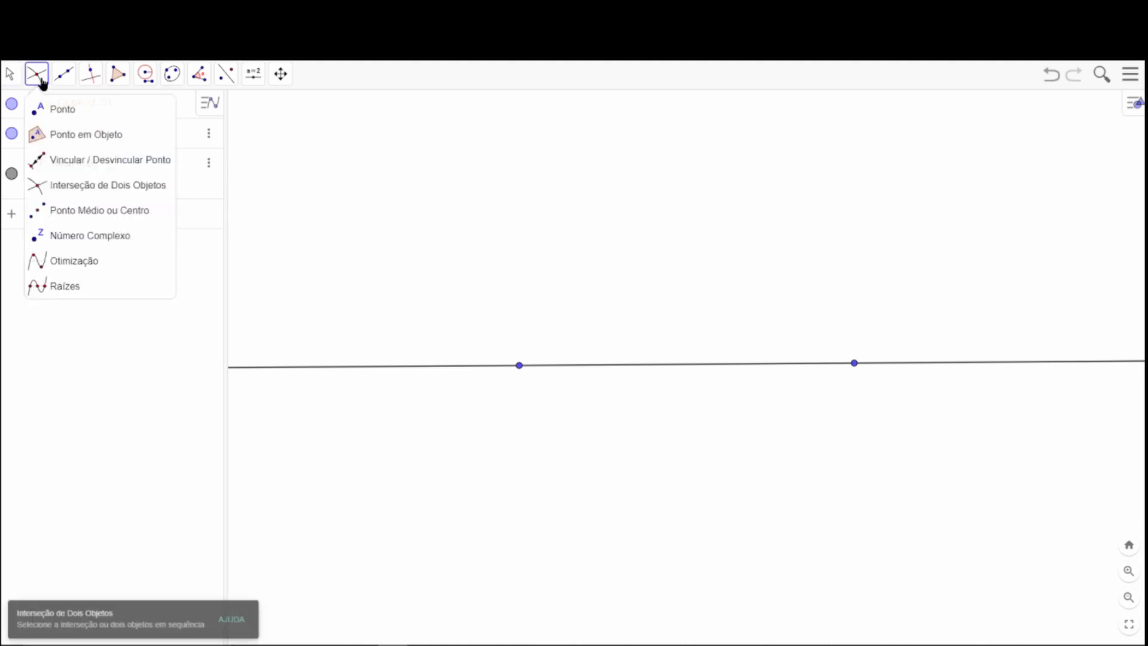
pyautogui.click(72, 213)
pyautogui.click(519, 366)
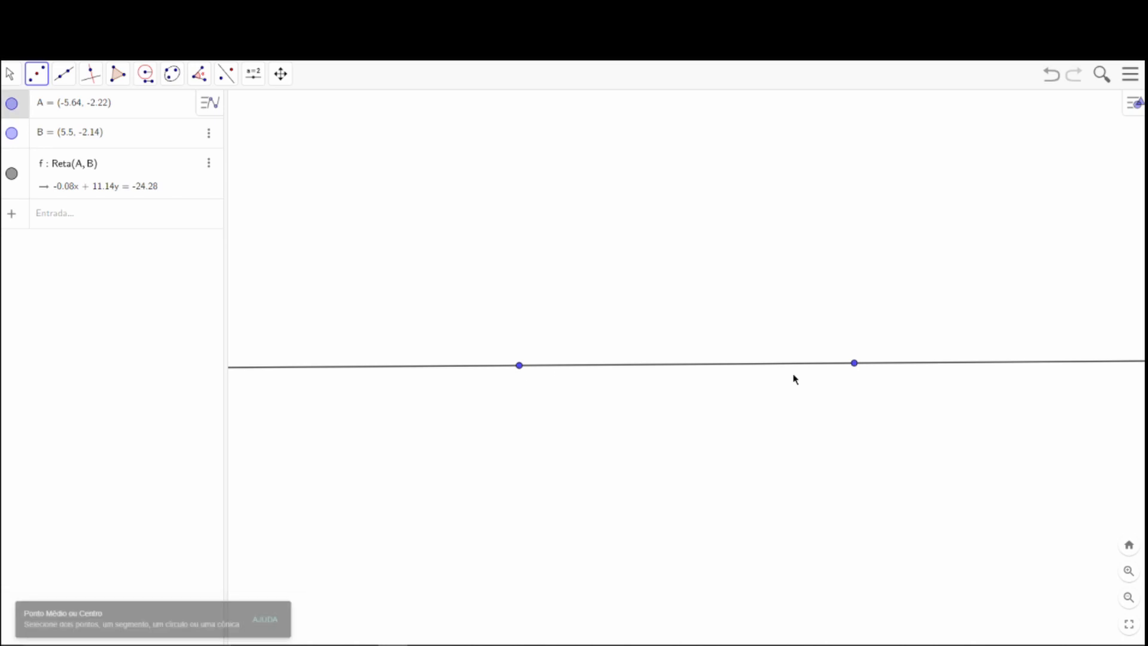
pyautogui.click(854, 363)
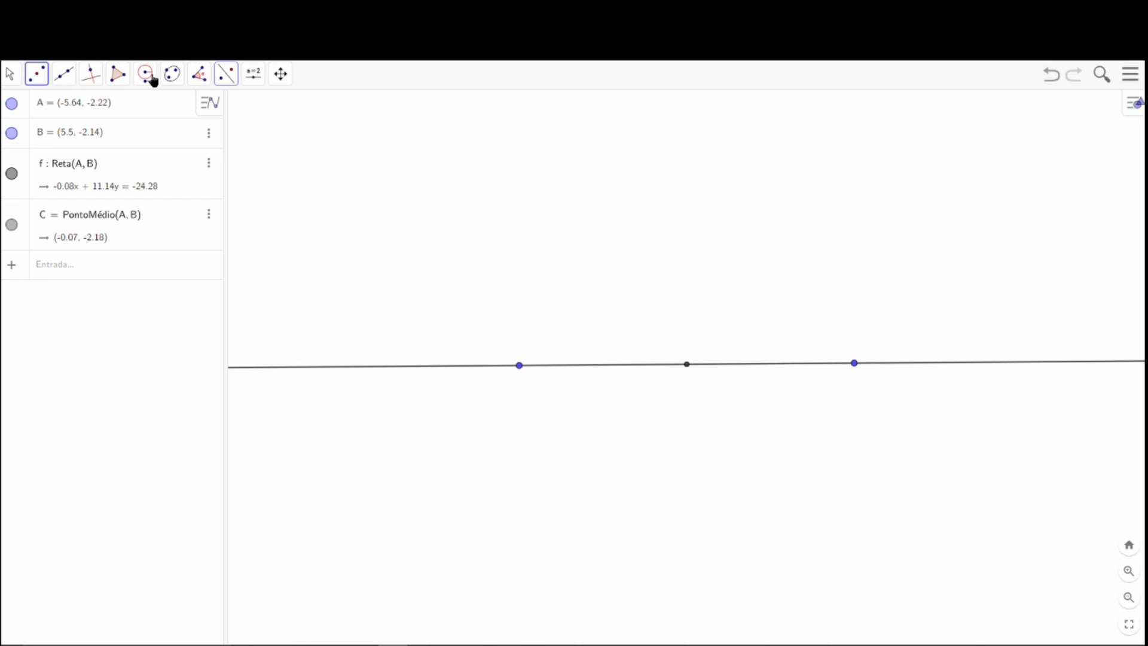
# Draw a circle centred at A with the Compass tool, using the distance between B and A as its radius.
pyautogui.click(149, 77)
pyautogui.click(171, 111)
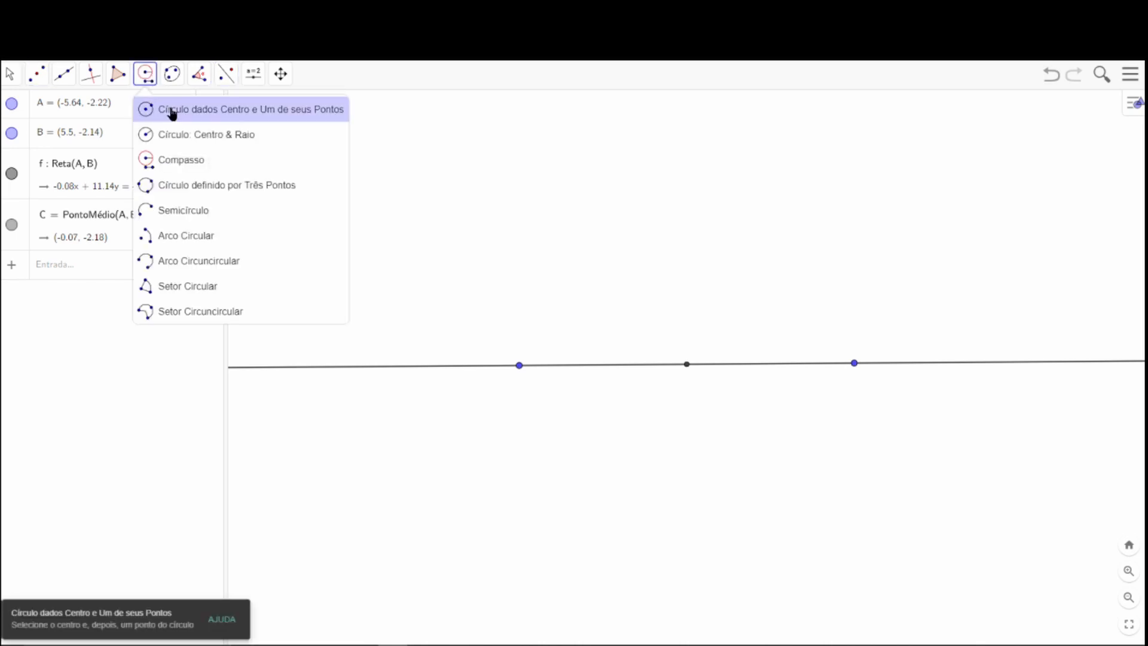
pyautogui.click(146, 76)
pyautogui.click(182, 159)
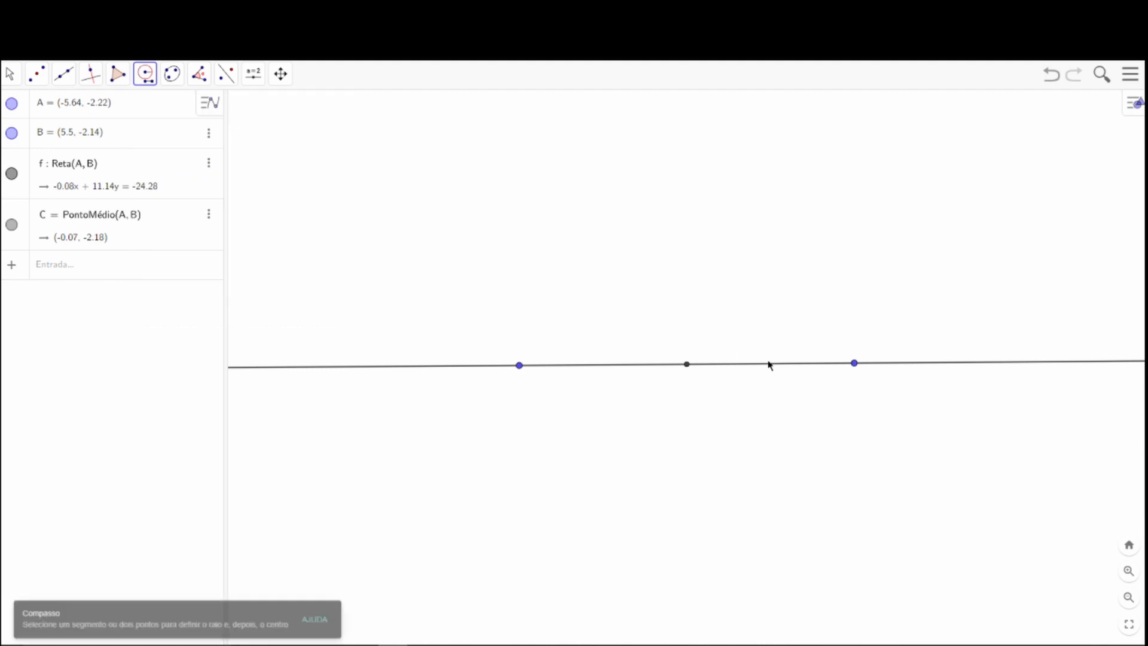
pyautogui.click(853, 363)
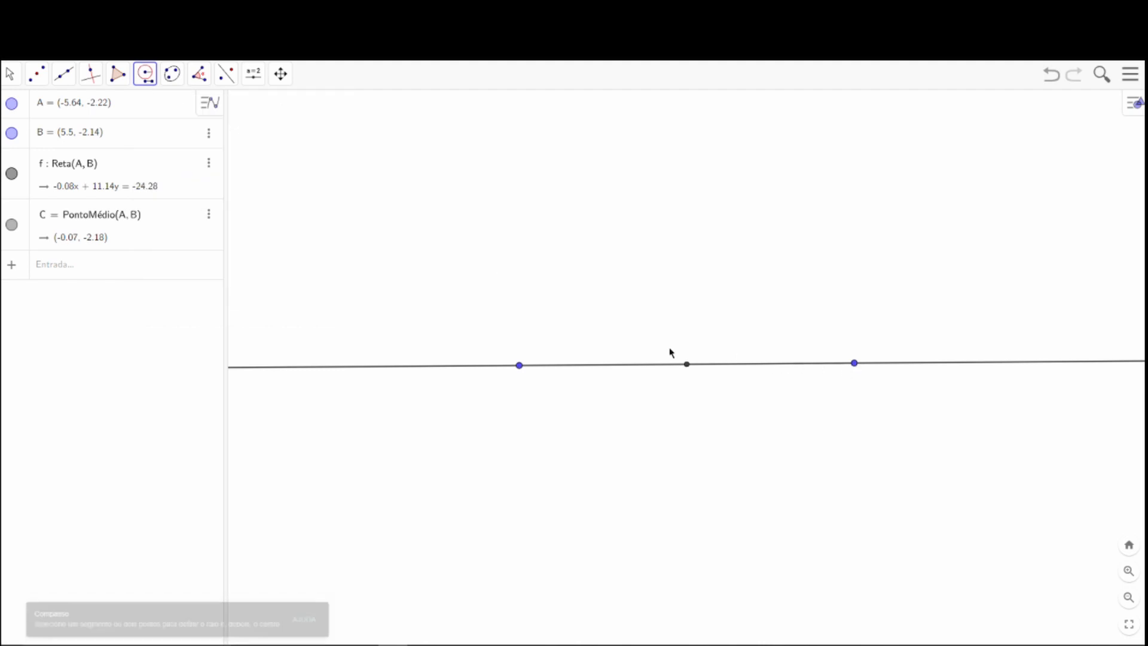
pyautogui.click(519, 366)
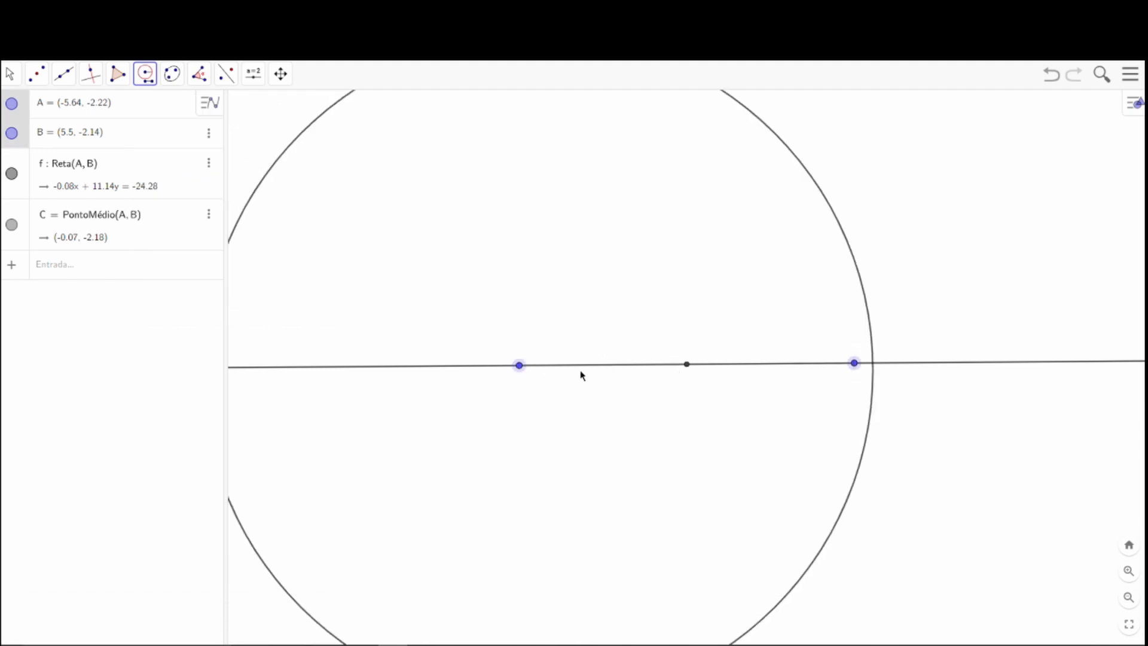
pyautogui.click(519, 366)
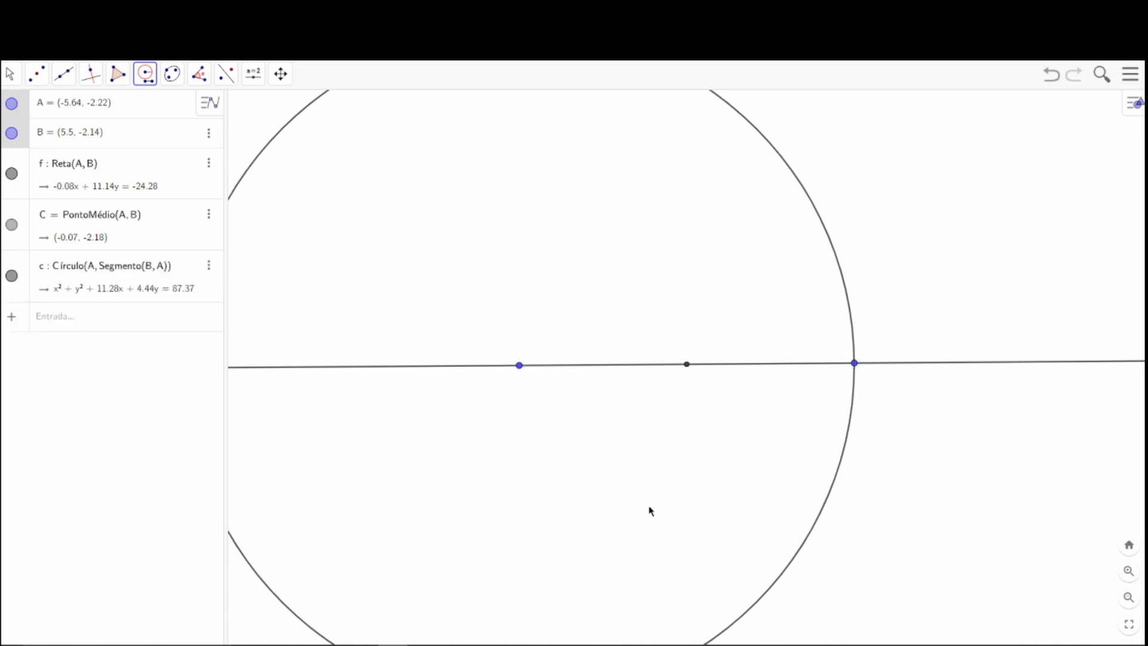
# Draw a second compass circle centred at B with radius AB.
pyautogui.click(855, 364)
pyautogui.click(520, 366)
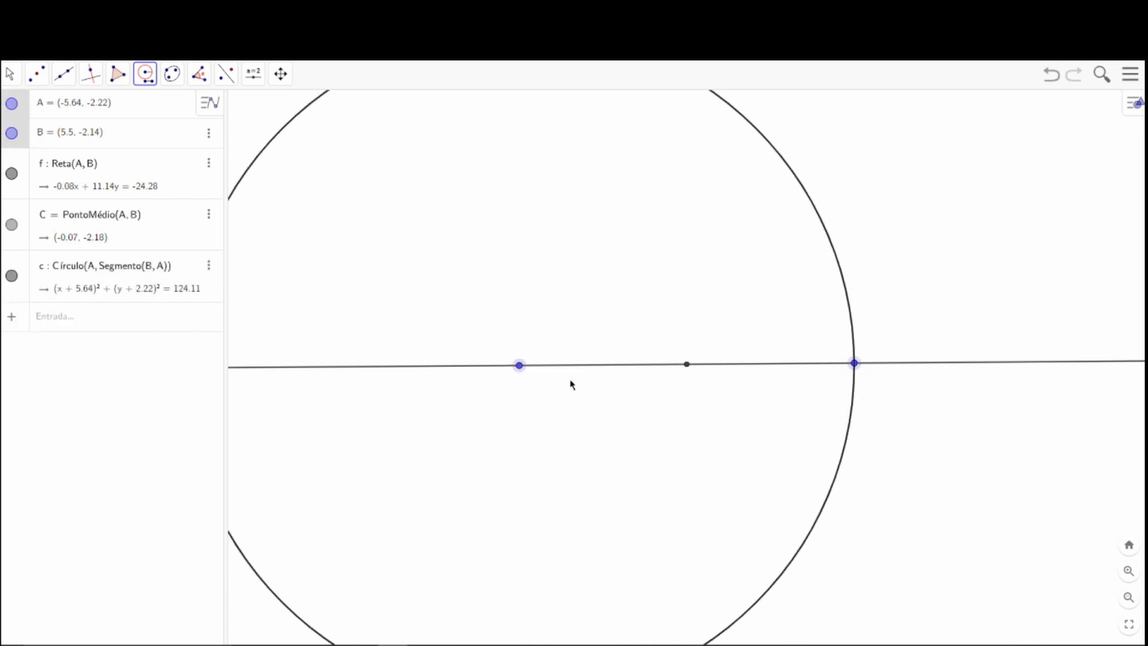
pyautogui.click(855, 364)
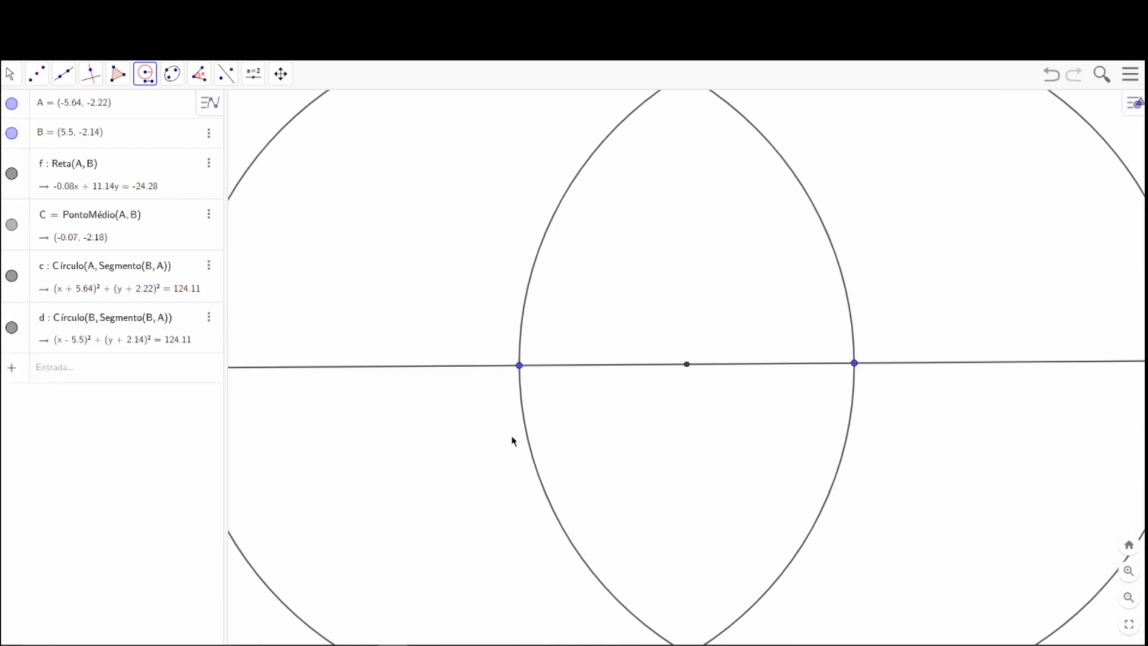
# Mark both intersection points of the circles centred at A and B.
pyautogui.click(10, 73)
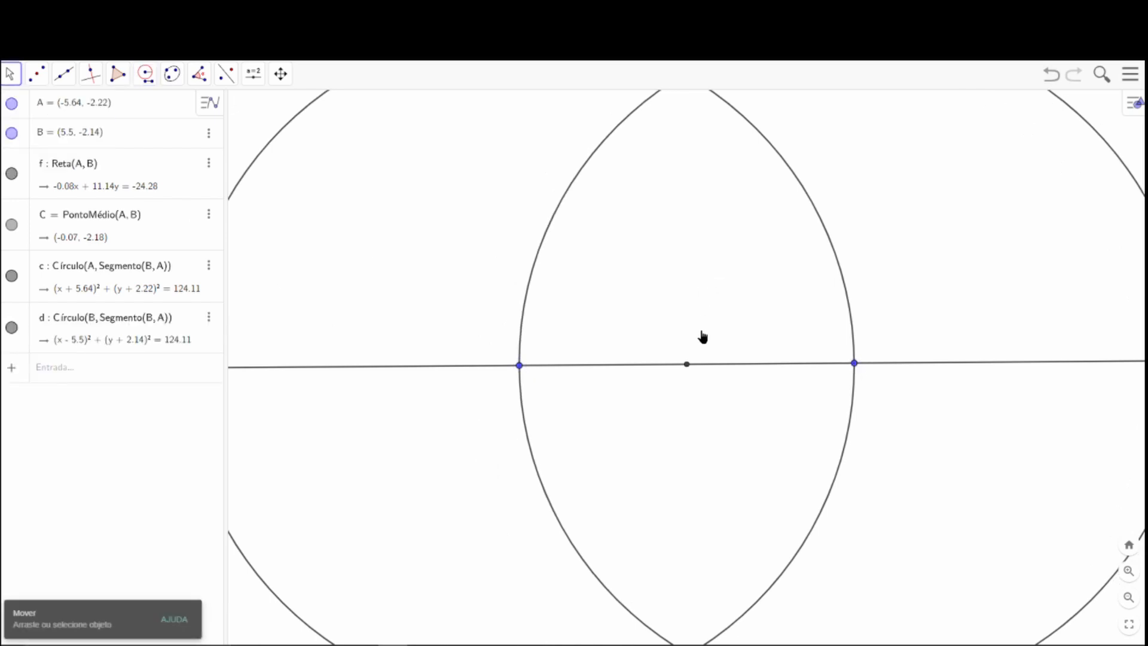
pyautogui.scroll(3, 699, 338)
pyautogui.scroll(-5, 695, 346)
pyautogui.moveTo(692, 351); pyautogui.dragTo(686, 313)
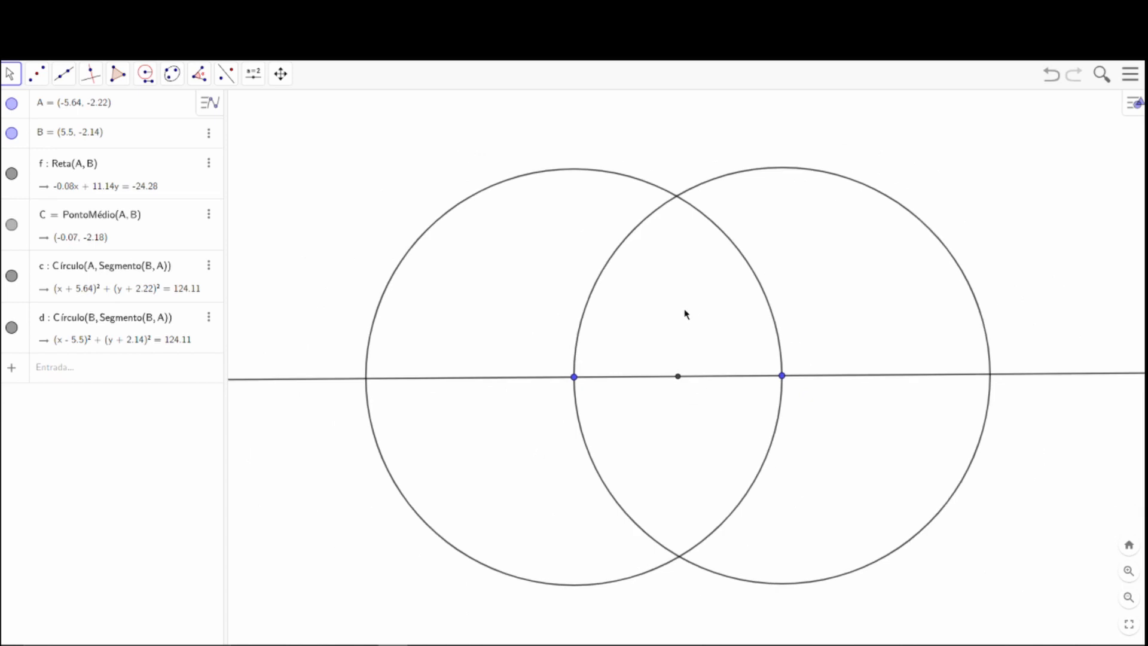
pyautogui.click(36, 73)
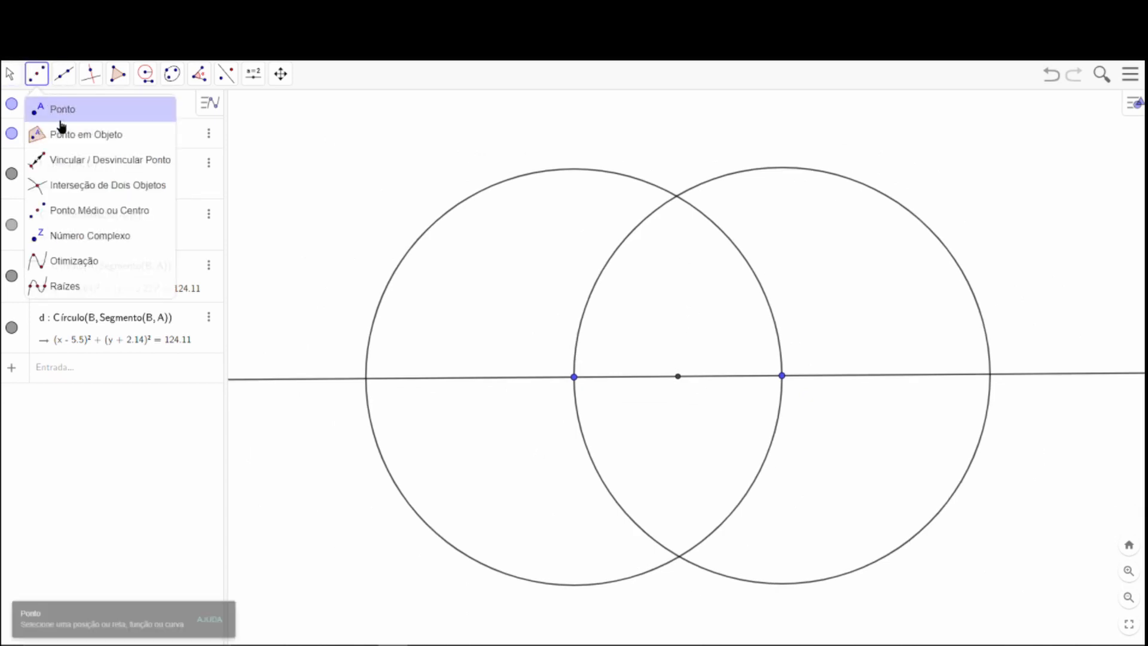
pyautogui.click(113, 186)
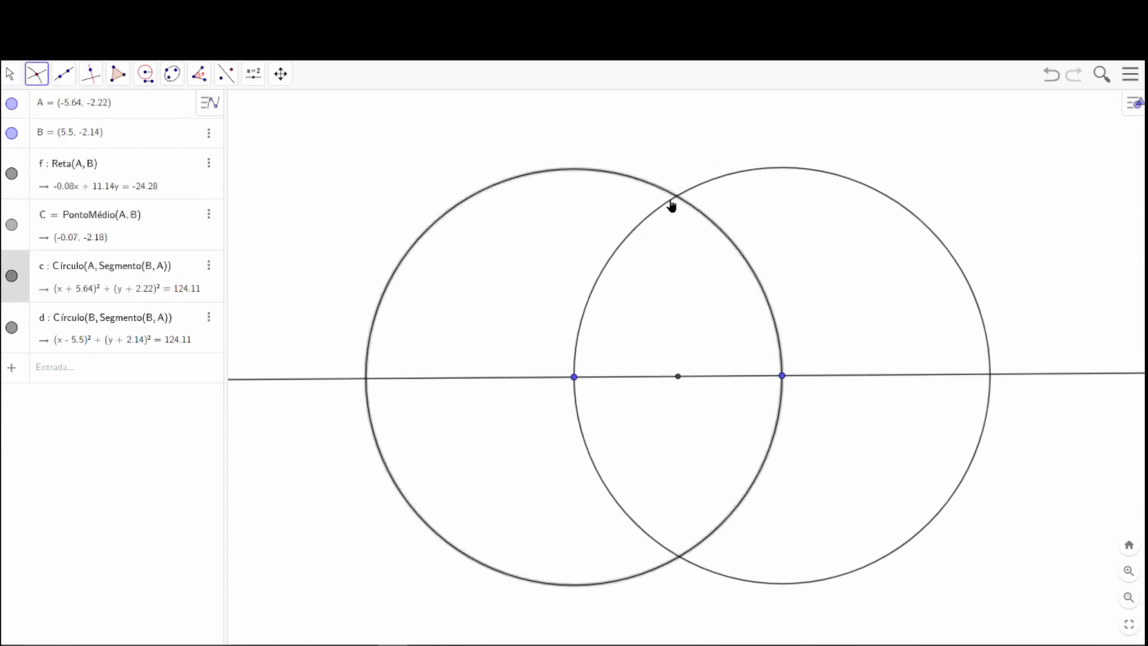
pyautogui.click(654, 220)
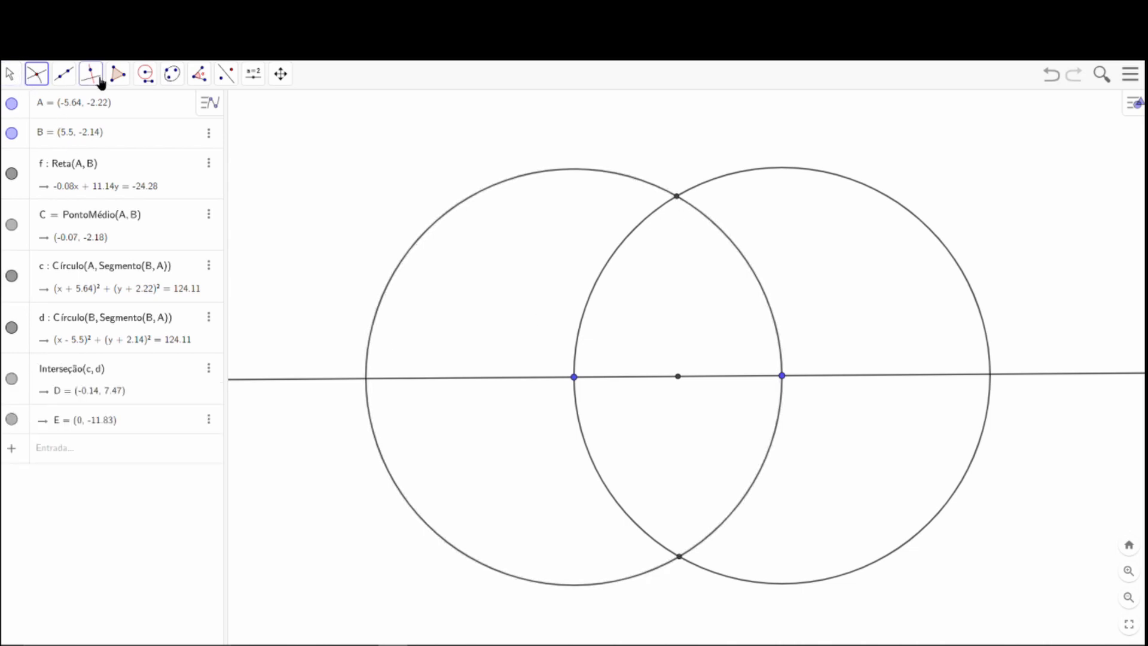
# Draw a line through the upper intersection point D and point A.
pyautogui.click(63, 79)
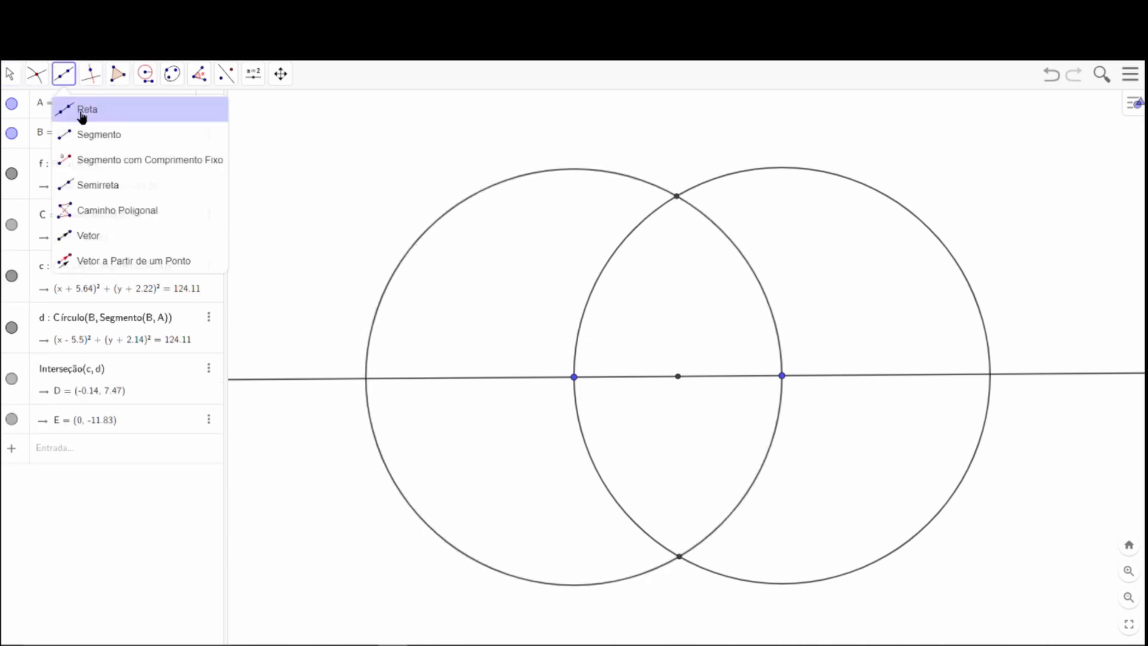
pyautogui.click(80, 111)
pyautogui.click(676, 196)
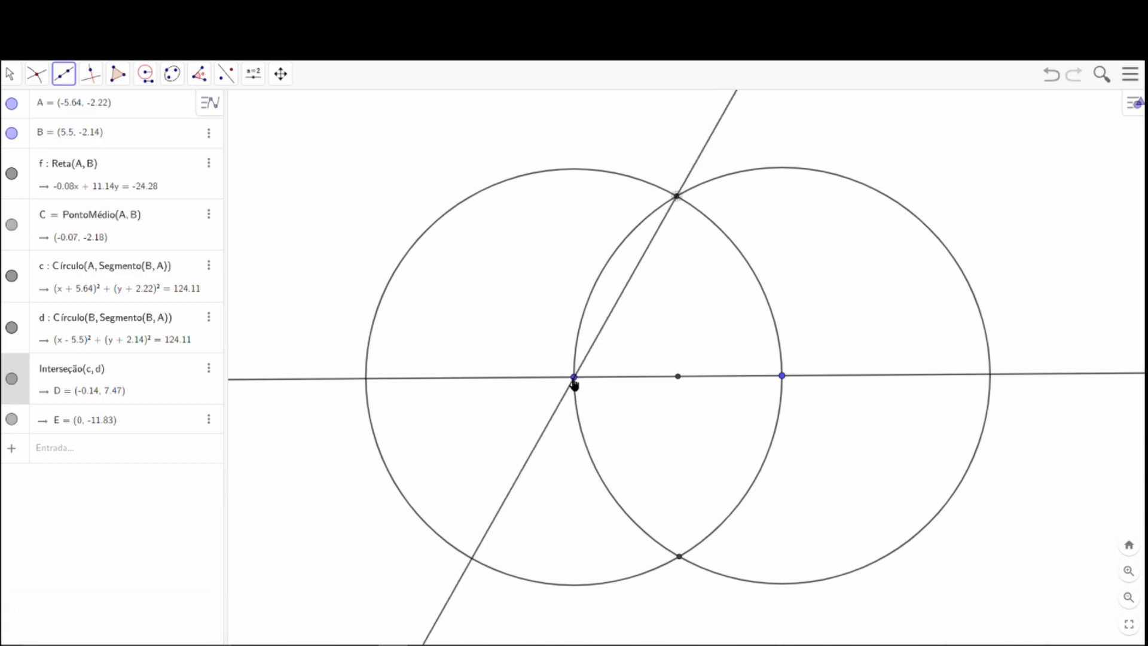
pyautogui.click(574, 377)
# Mark angle BAD at point A and move its label just outside the angle arc.
pyautogui.click(200, 75)
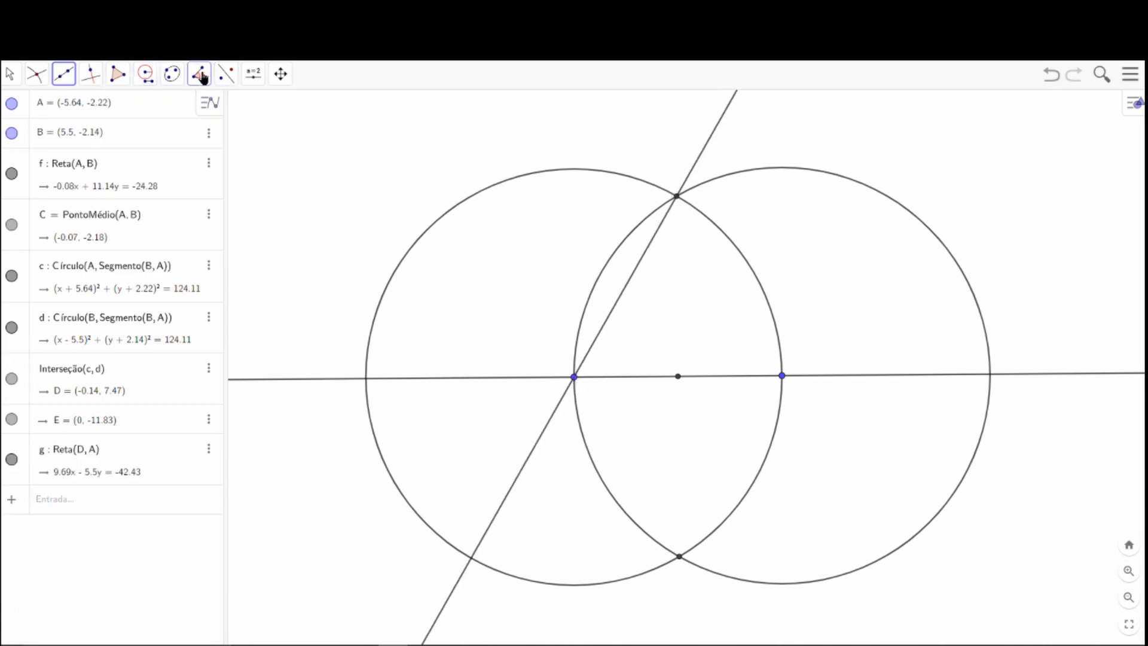
pyautogui.click(215, 108)
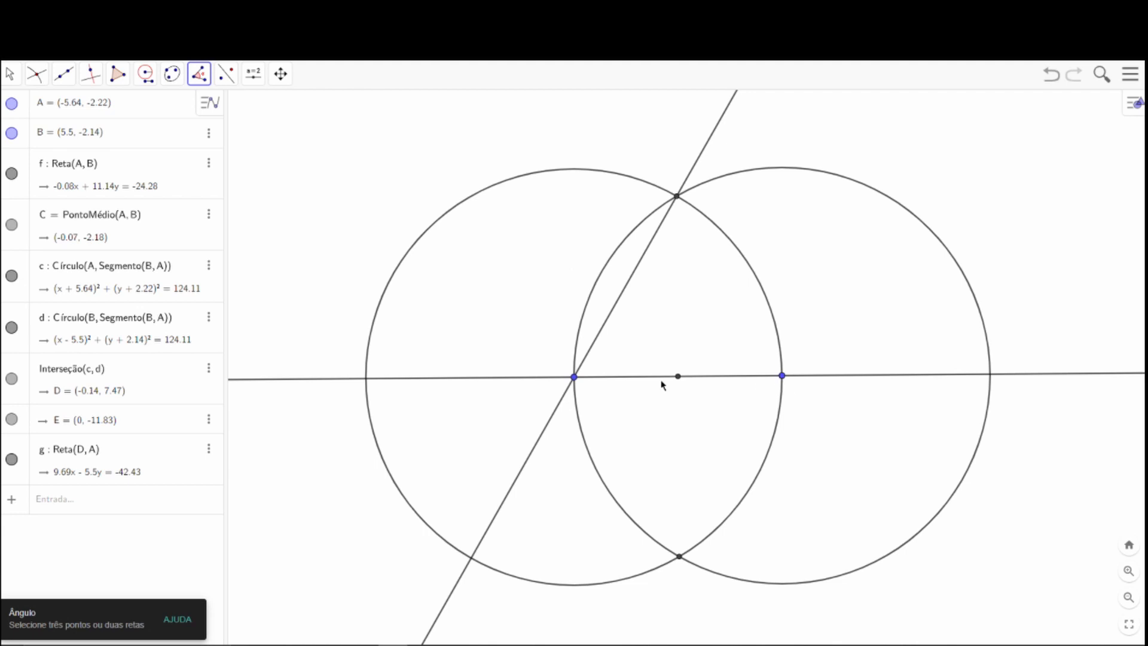
pyautogui.click(782, 375)
pyautogui.click(574, 378)
pyautogui.click(677, 197)
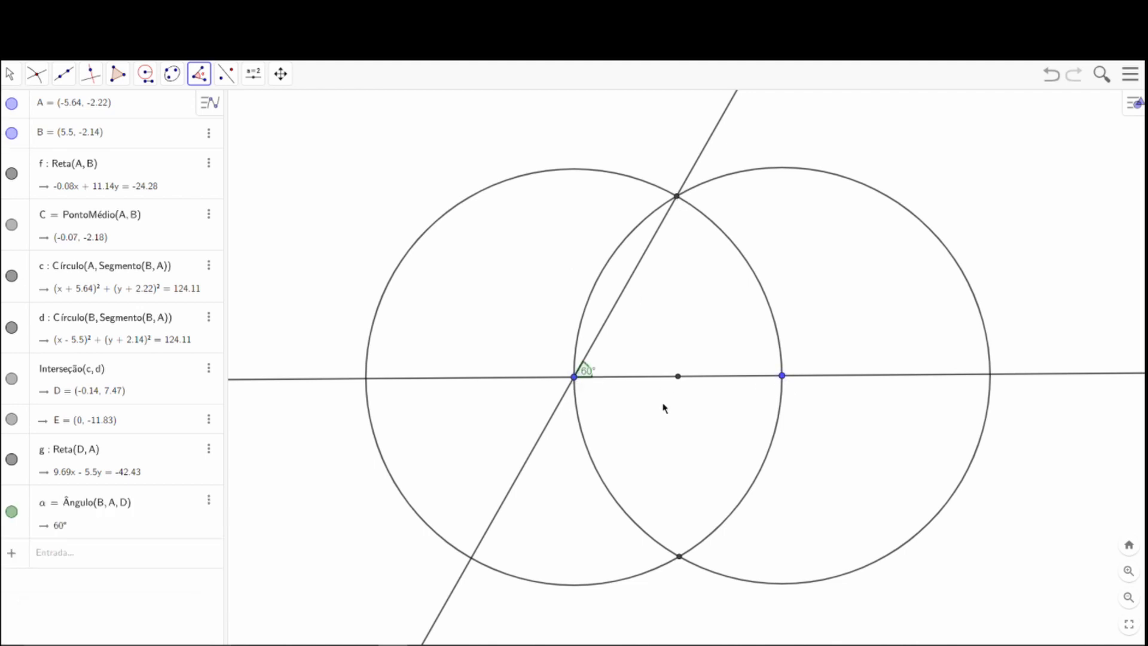
pyautogui.click(10, 74)
pyautogui.click(39, 111)
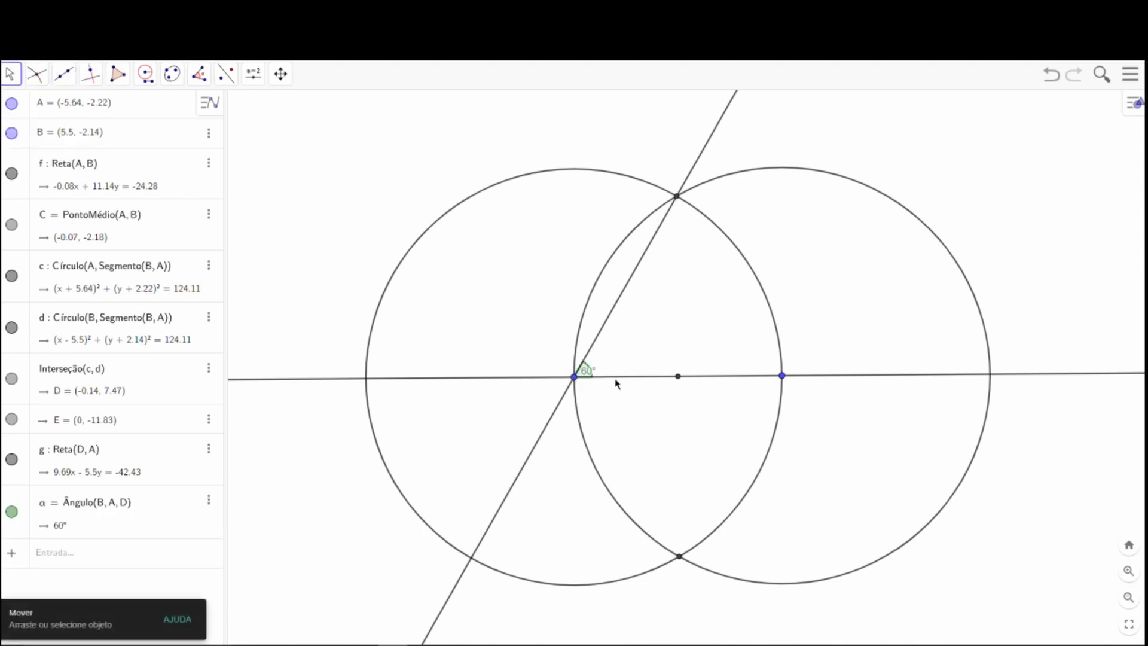
pyautogui.moveTo(591, 375); pyautogui.dragTo(611, 369)
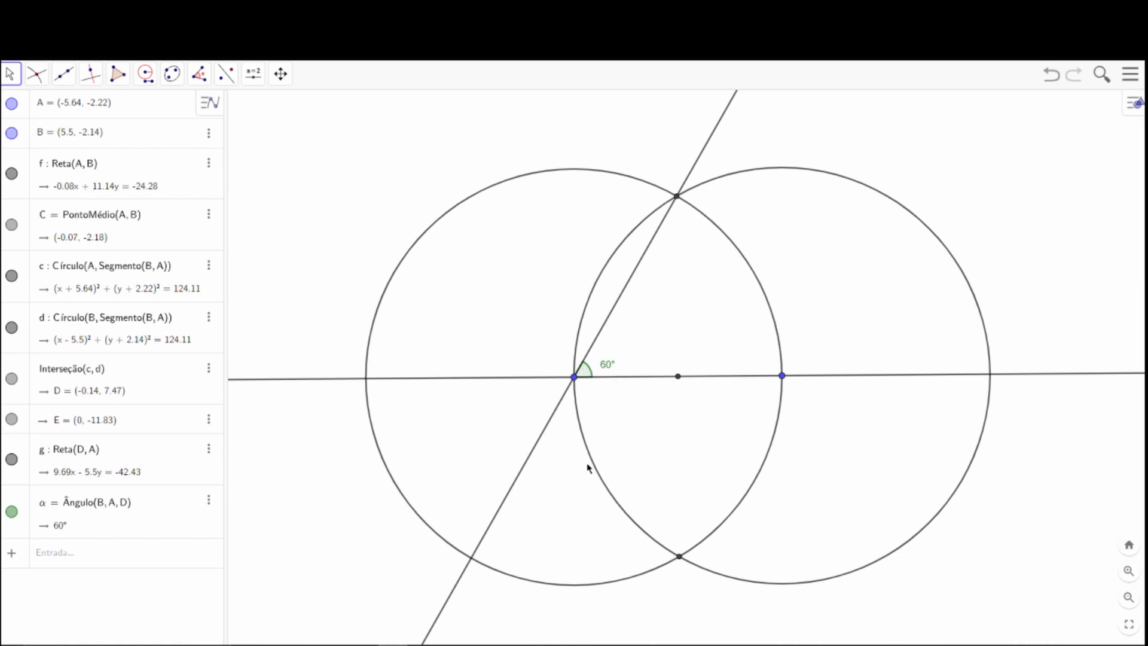
# Draw a line through point B and the upper intersection point D.
pyautogui.click(64, 75)
pyautogui.click(87, 109)
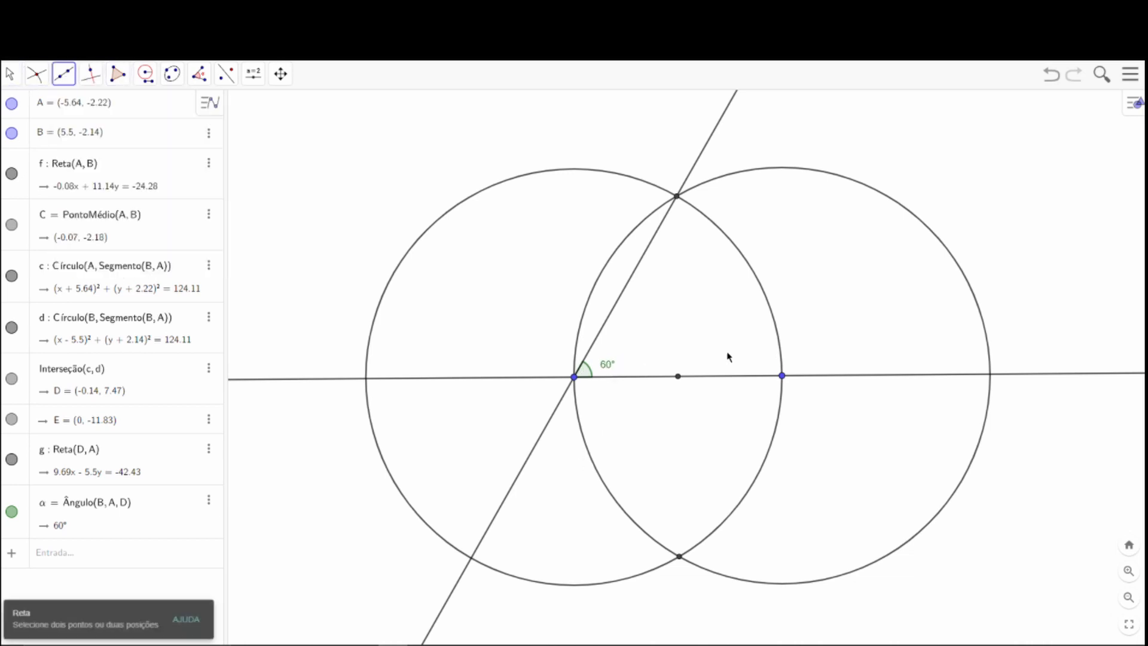
pyautogui.click(782, 375)
pyautogui.click(676, 196)
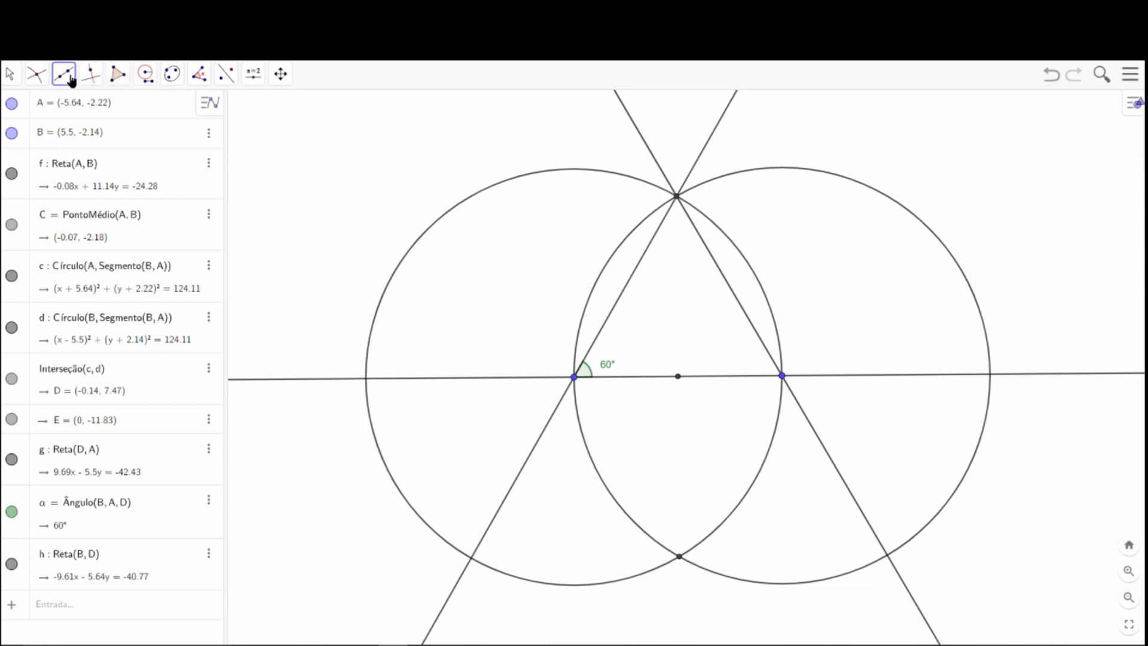
# Mark the angle at B between D and midpoint C, and move its label outside the angle arc.
pyautogui.click(199, 75)
pyautogui.click(228, 113)
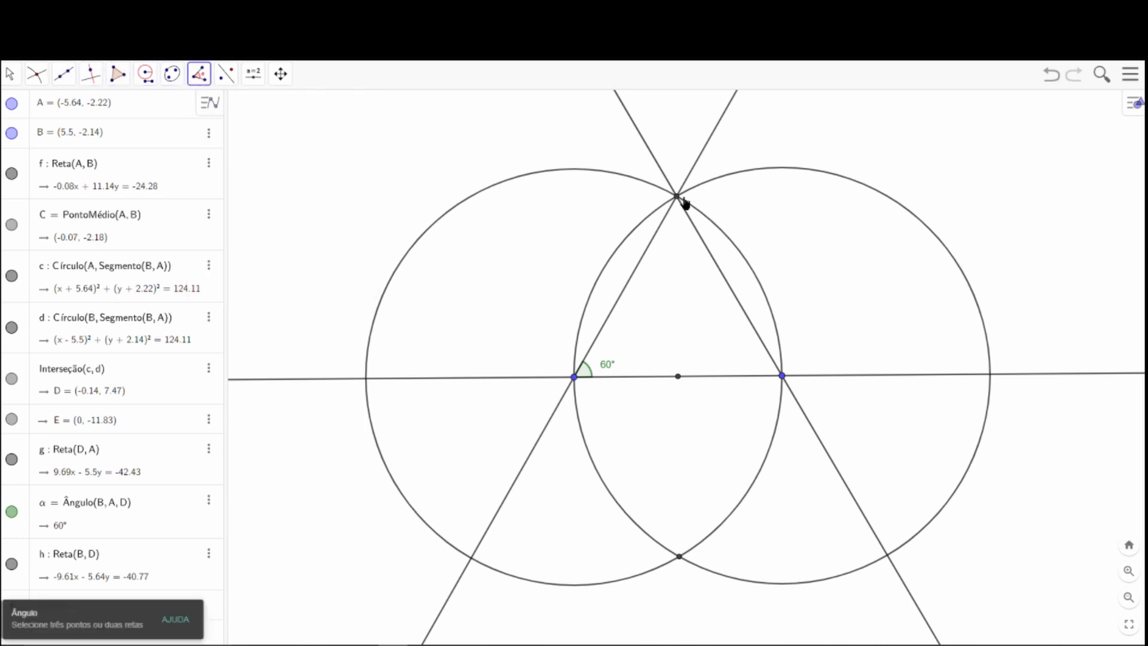
pyautogui.click(676, 196)
pyautogui.click(782, 376)
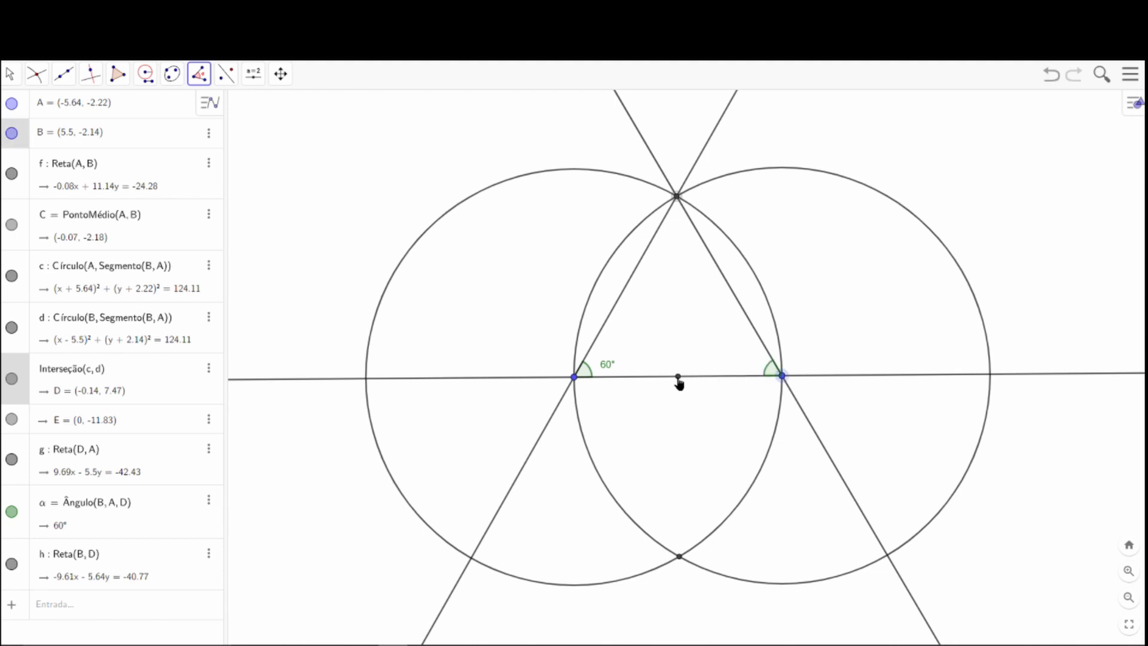
pyautogui.click(678, 377)
pyautogui.click(13, 73)
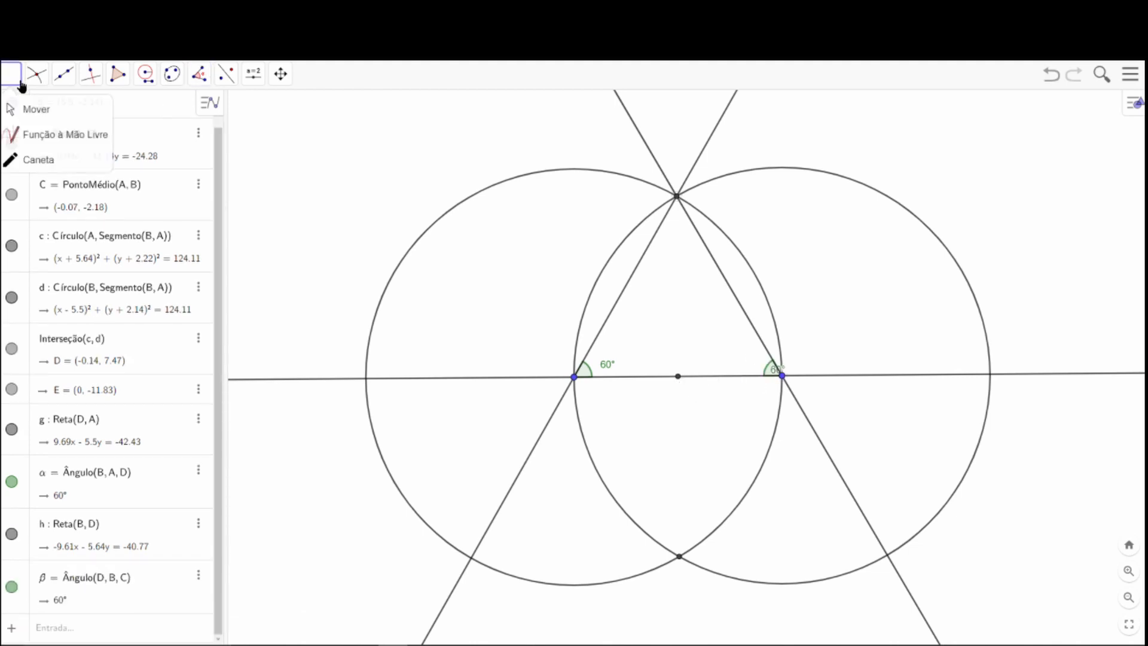
pyautogui.click(30, 108)
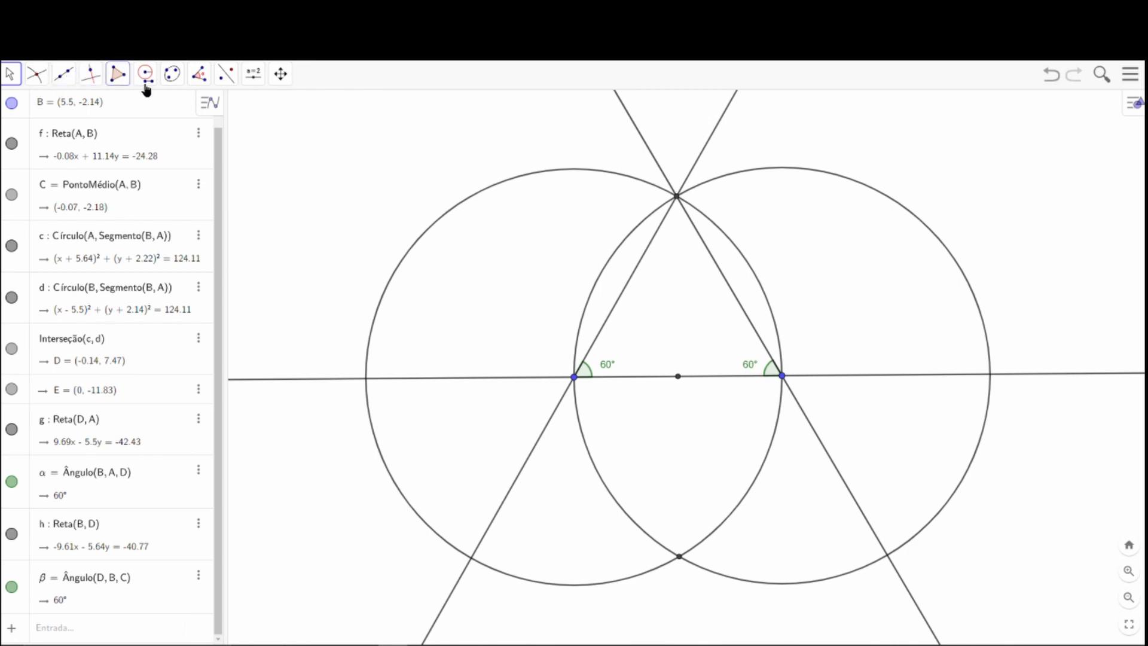
# Mark angle ADB at the upper intersection point and move its label below the angle arc.
pyautogui.click(199, 74)
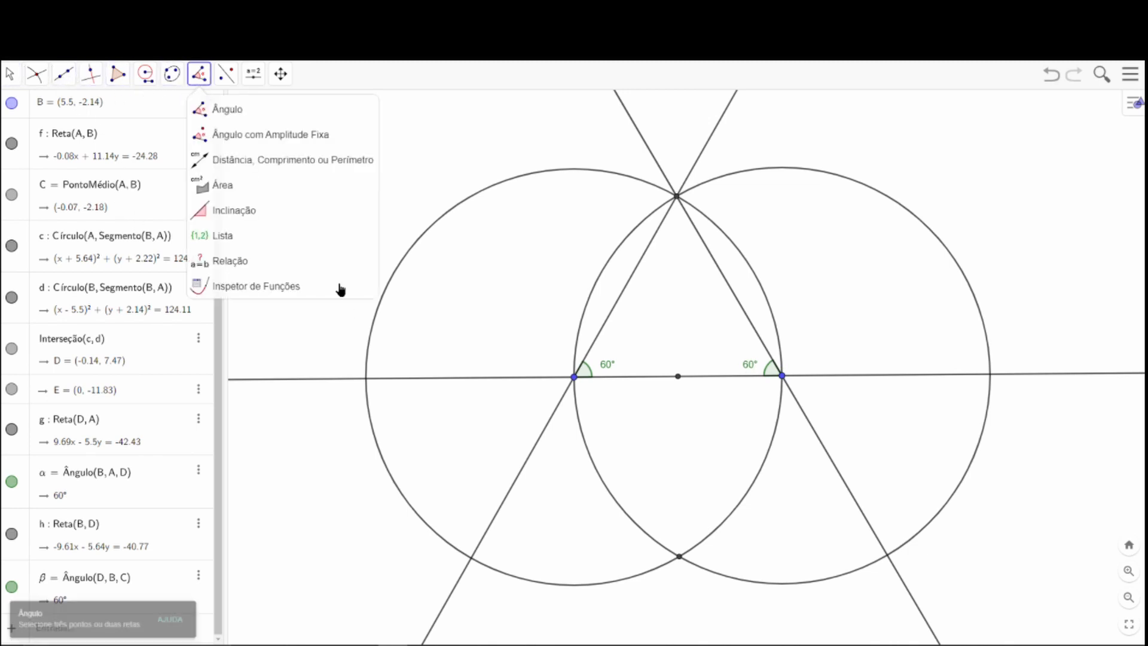
pyautogui.click(227, 109)
pyautogui.click(574, 377)
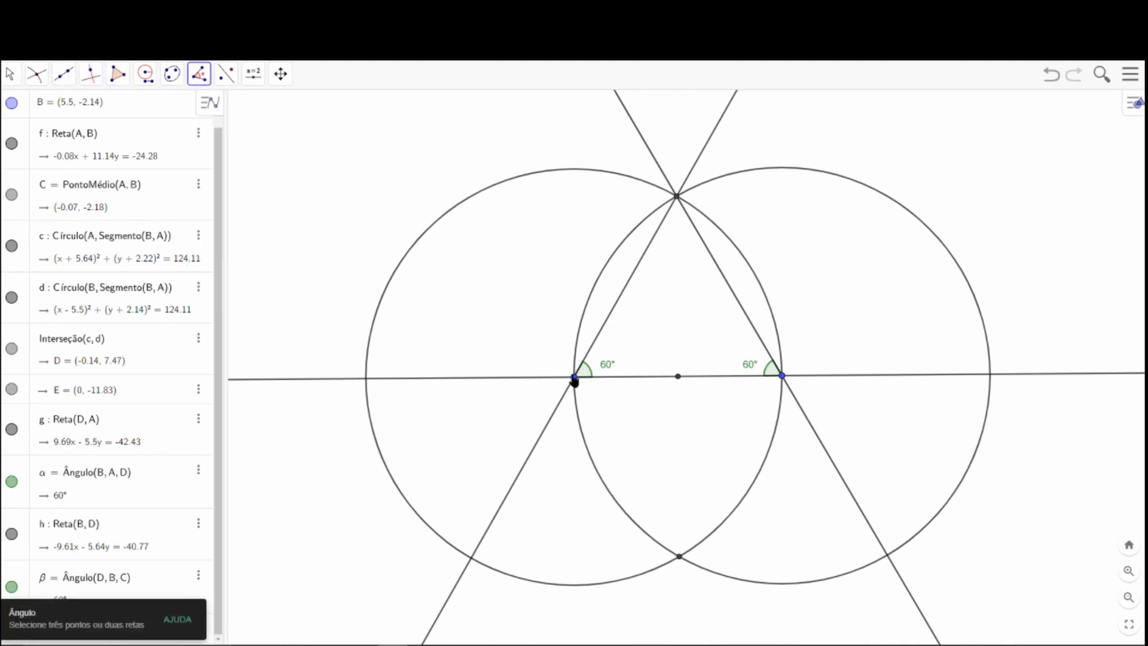
pyautogui.click(677, 197)
pyautogui.click(784, 377)
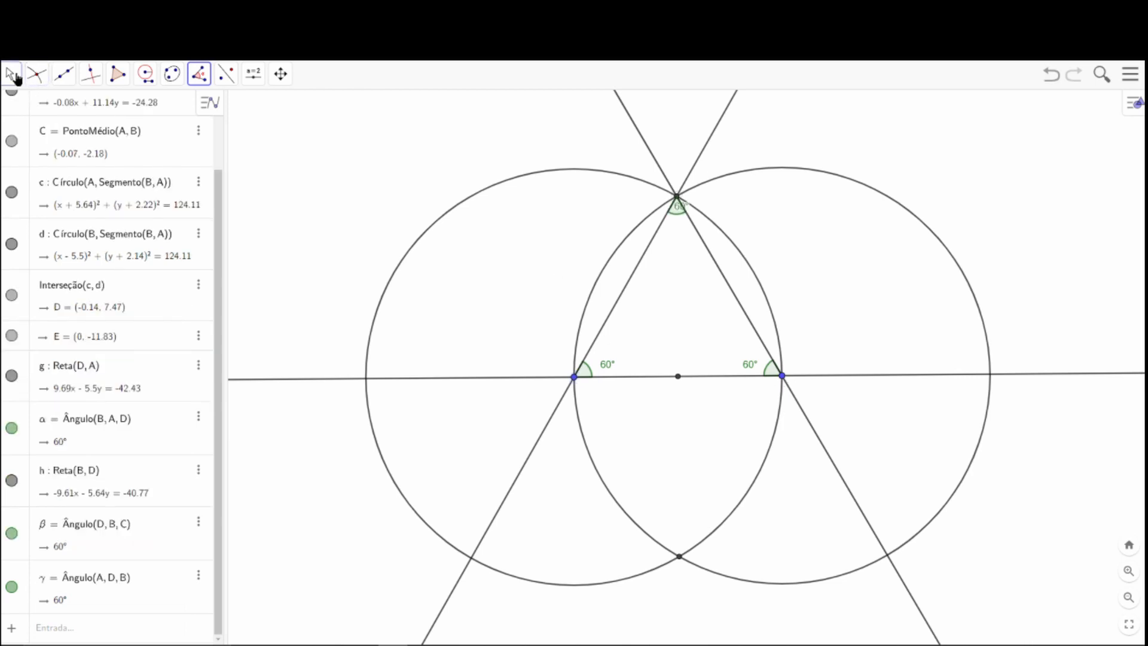
pyautogui.click(10, 74)
pyautogui.moveTo(693, 209); pyautogui.dragTo(682, 235)
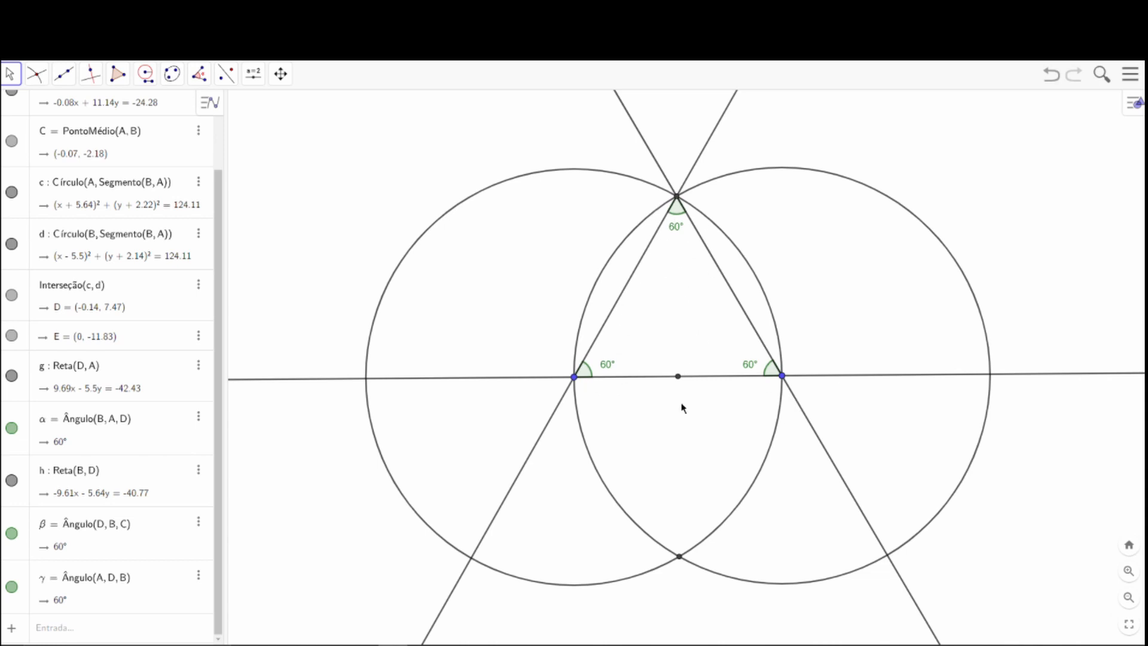
# Undo the angles, lines through D, intersections and both circles until only A, B, line AB and midpoint C remain.
pyautogui.doubleClick(1055, 76)
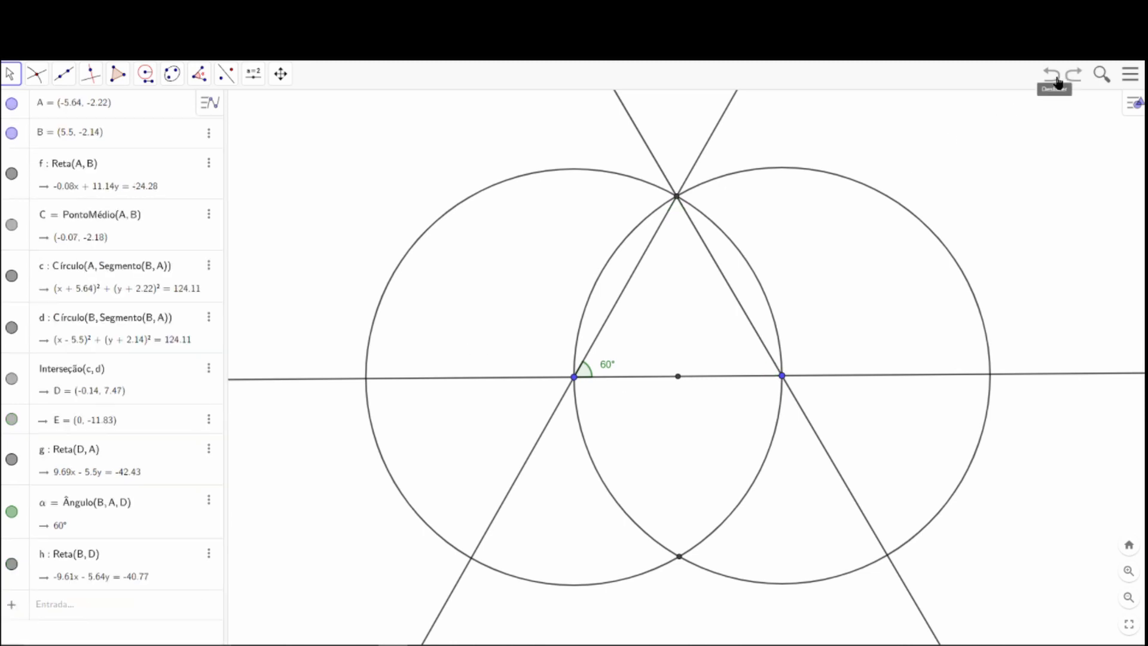
pyautogui.click(1055, 76)
pyautogui.doubleClick(1055, 76)
pyautogui.click(1055, 76)
pyautogui.click(1055, 76)
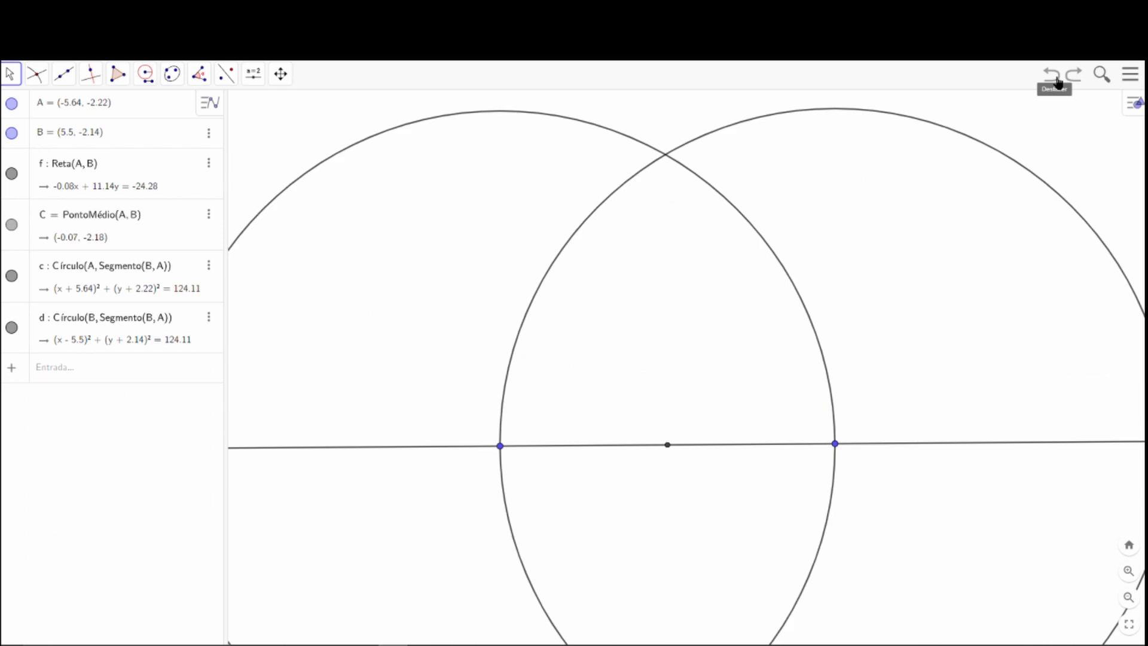
pyautogui.click(1054, 77)
pyautogui.click(1055, 78)
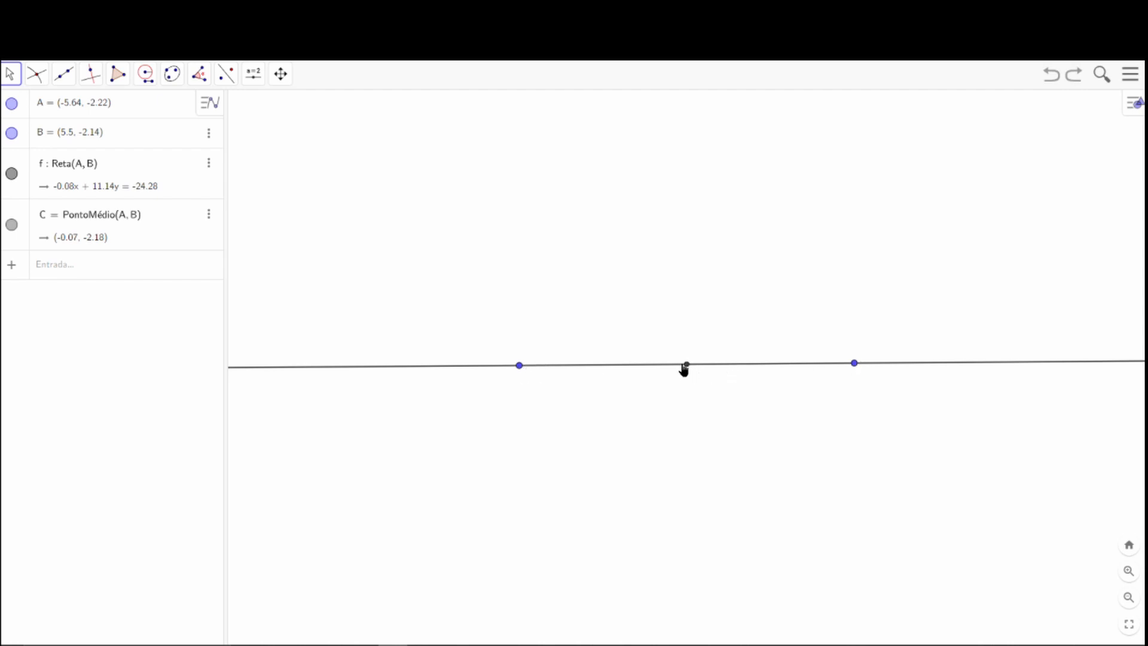
# Draw two compass circles with radius AB, one centred on point A and one centred on point B.
pyautogui.click(142, 80)
pyautogui.click(163, 160)
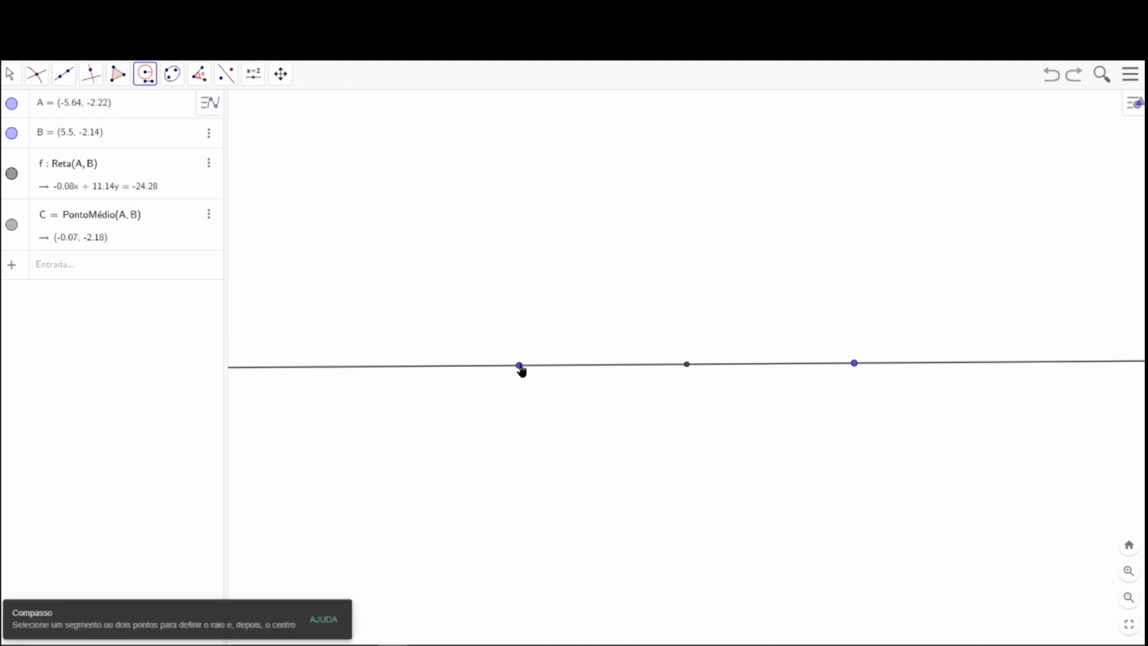
pyautogui.click(520, 366)
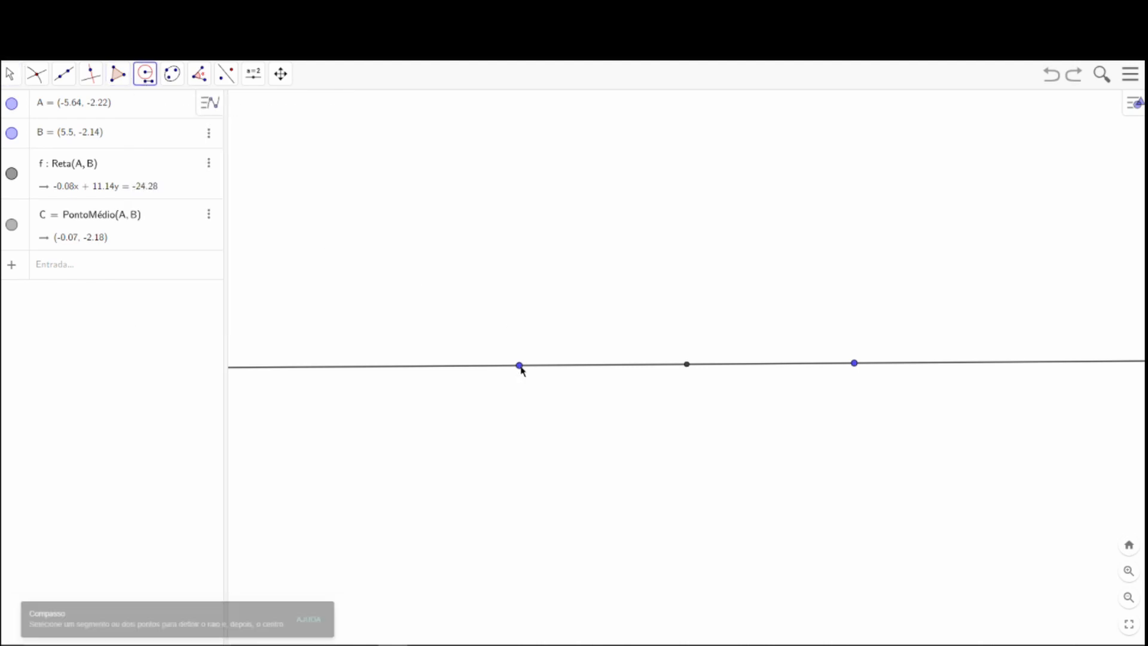
pyautogui.click(854, 366)
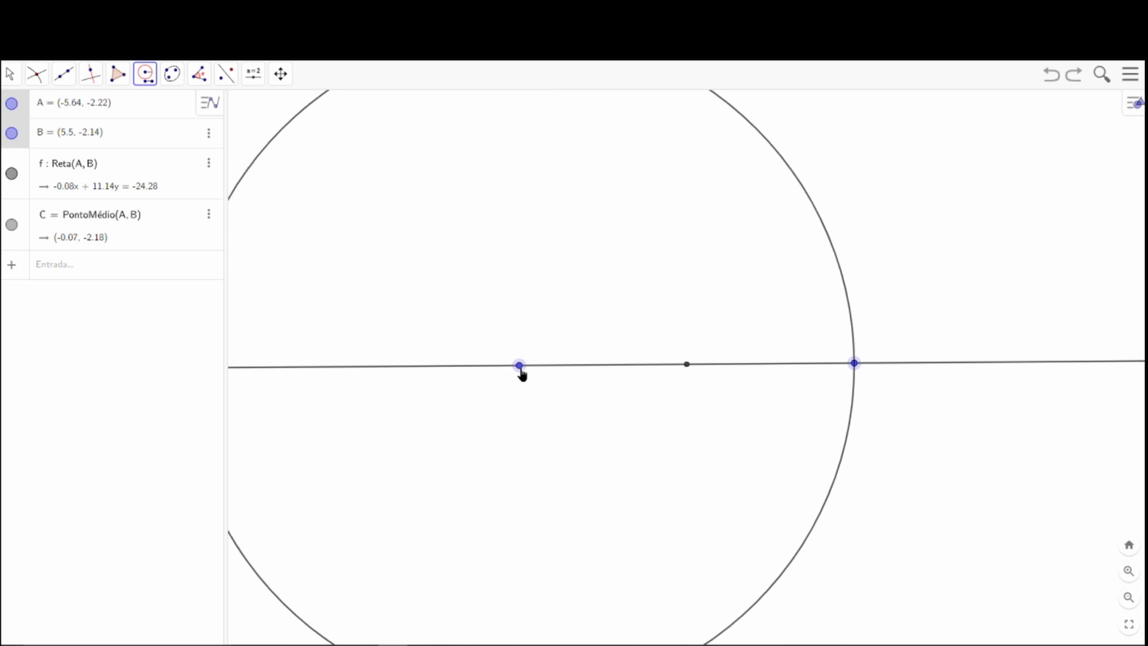
pyautogui.click(520, 367)
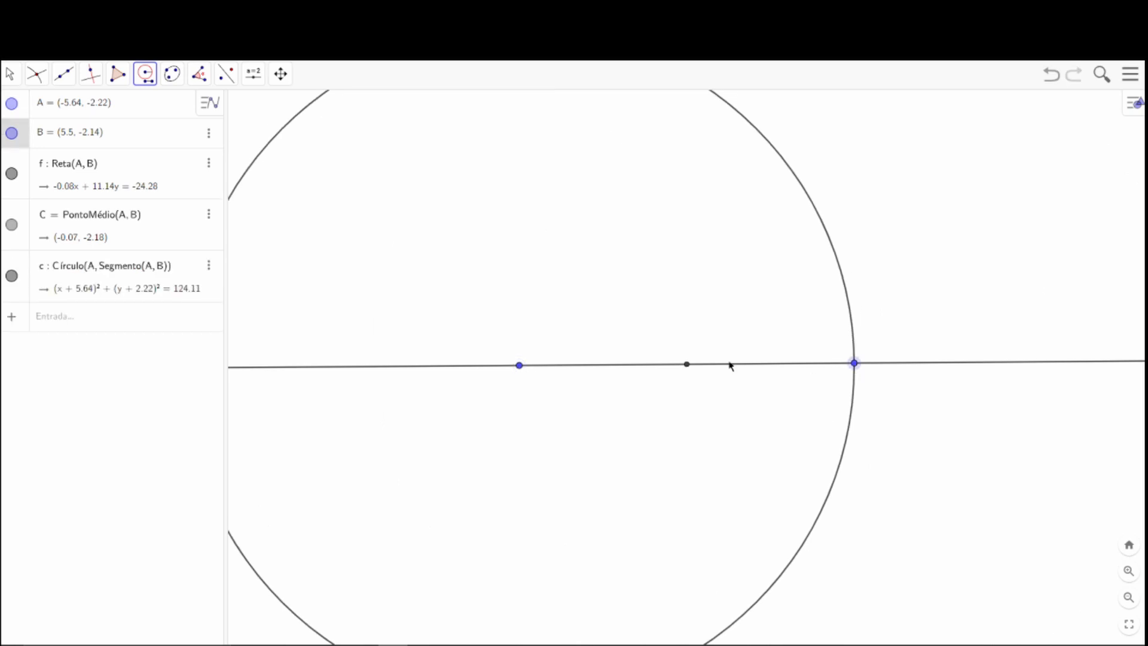
pyautogui.click(520, 366)
pyautogui.click(854, 364)
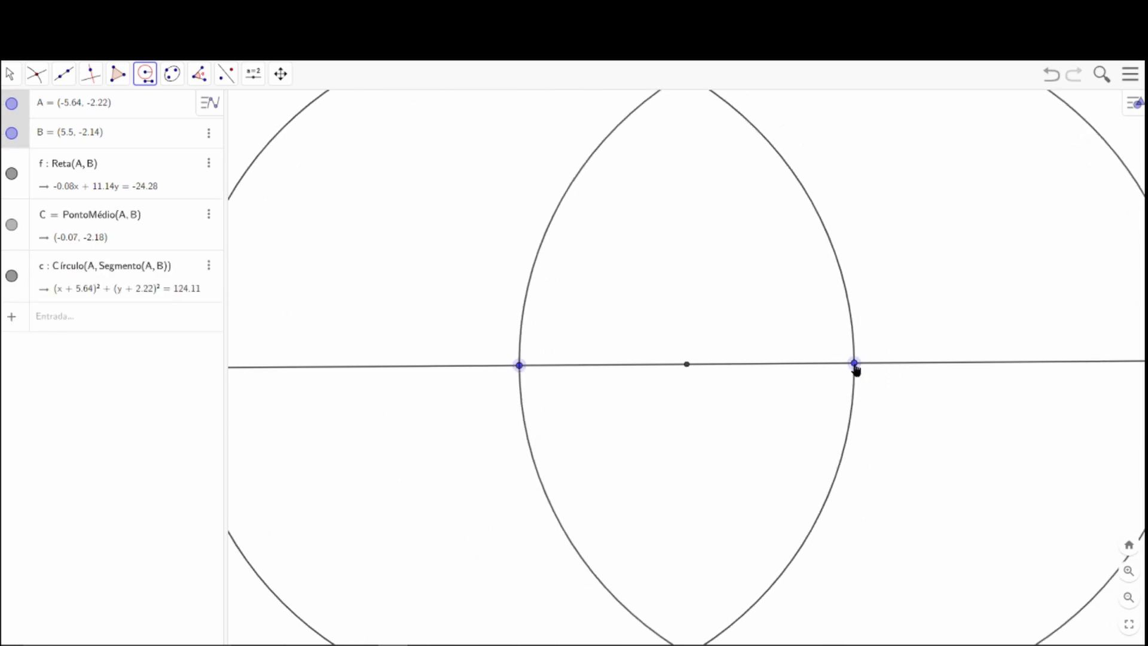
pyautogui.click(854, 364)
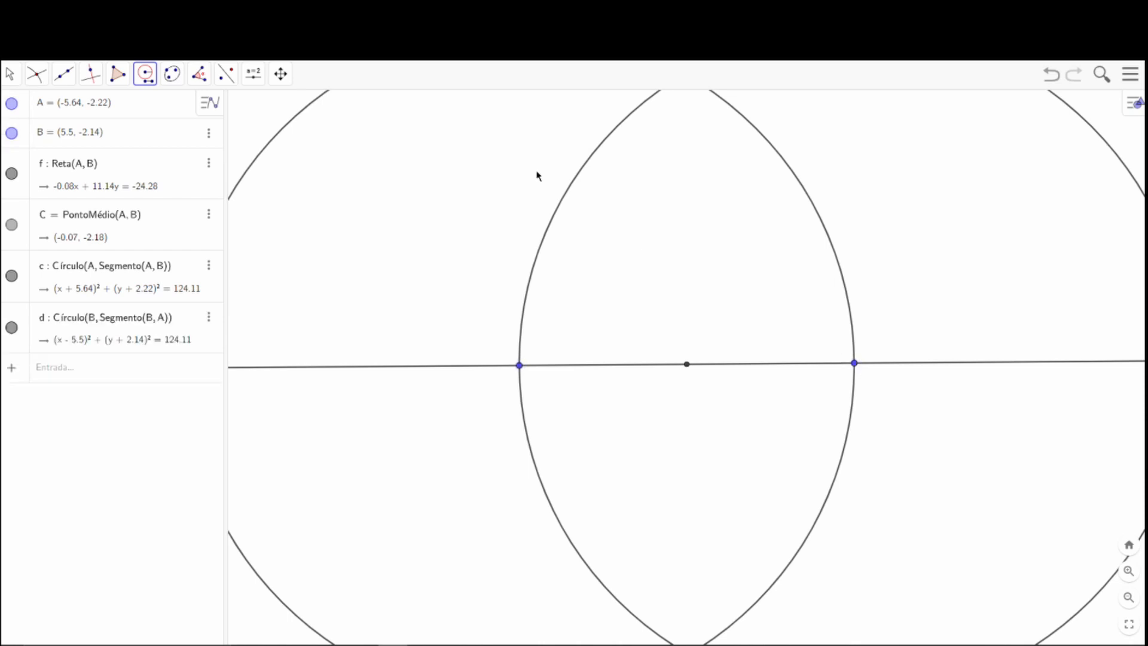
# Mark both intersection points of the circles centred on A and B.
pyautogui.scroll(-5, 563, 210)
pyautogui.click(36, 73)
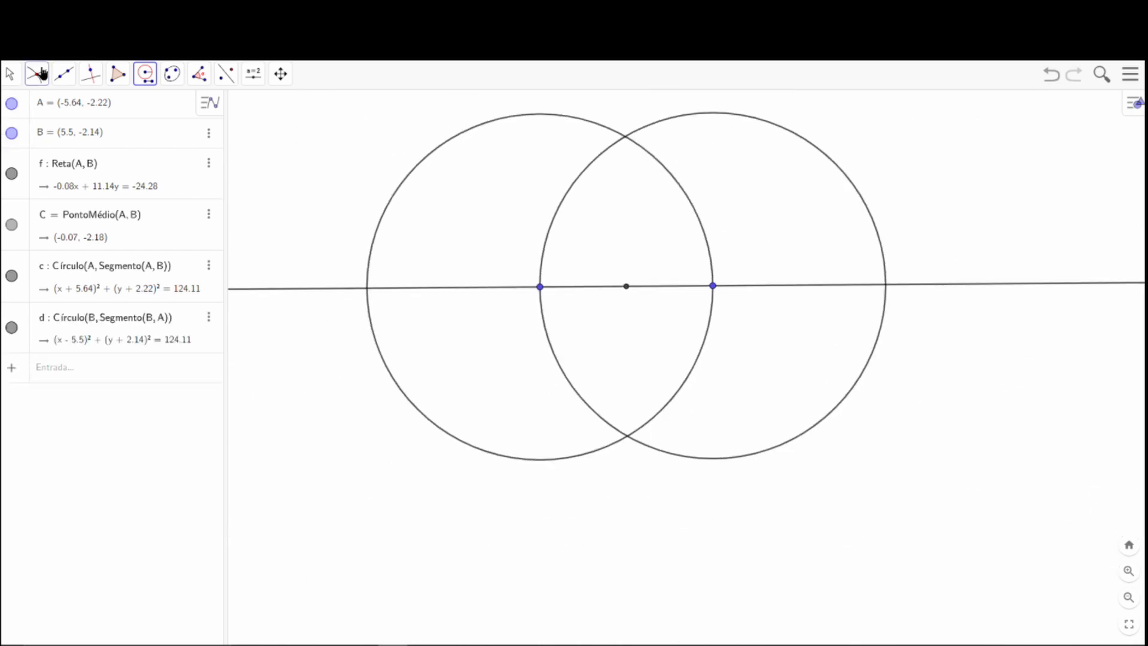
pyautogui.click(73, 186)
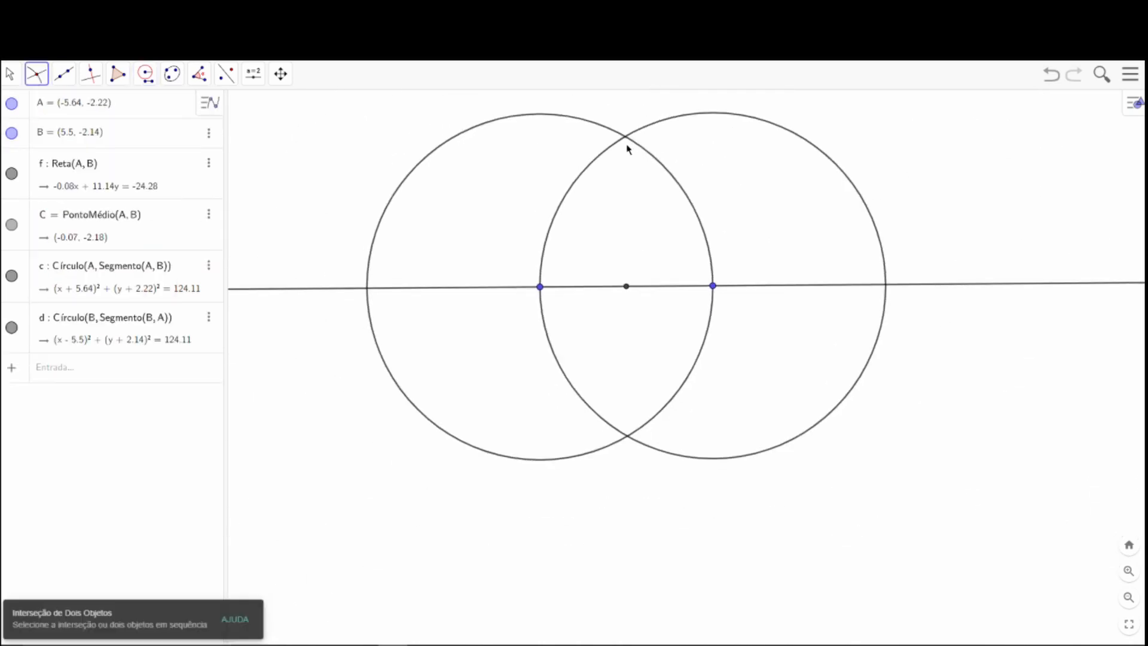
pyautogui.click(632, 148)
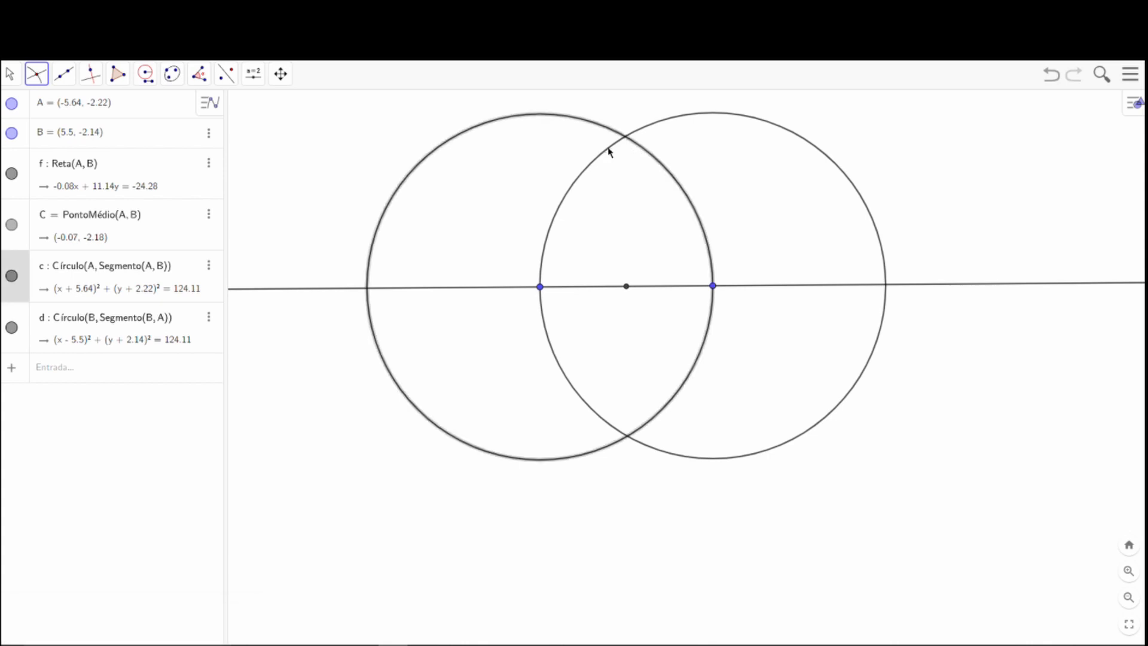
pyautogui.click(608, 151)
# Draw one line through the upper intersection point D and A, and another through D and B.
pyautogui.click(65, 75)
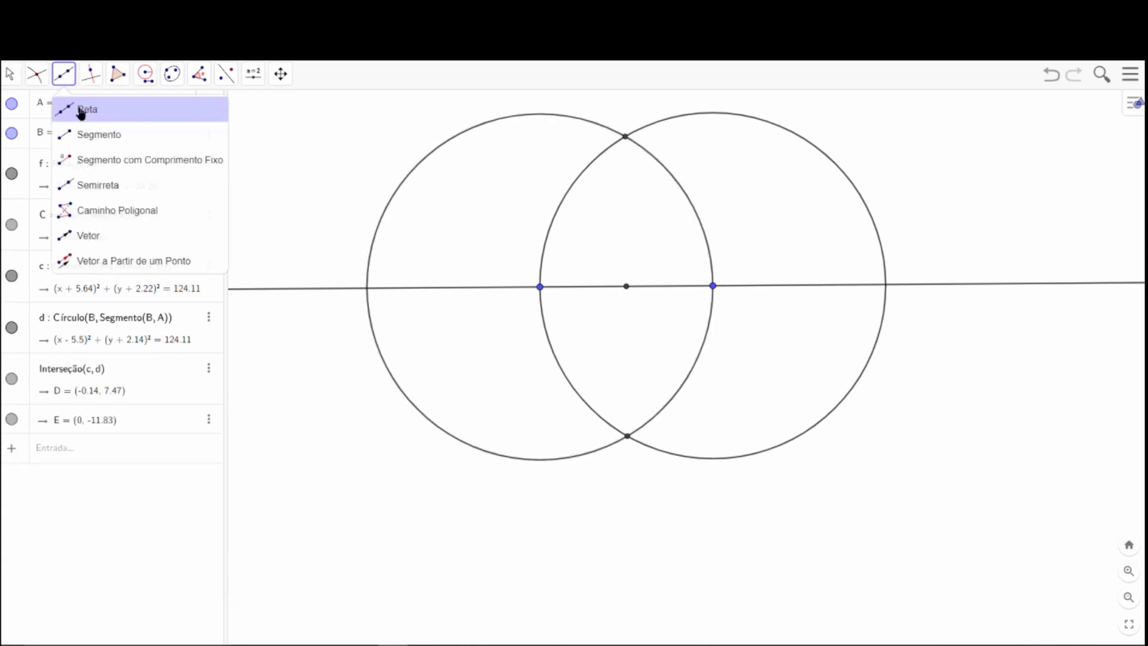
pyautogui.click(81, 111)
pyautogui.click(625, 138)
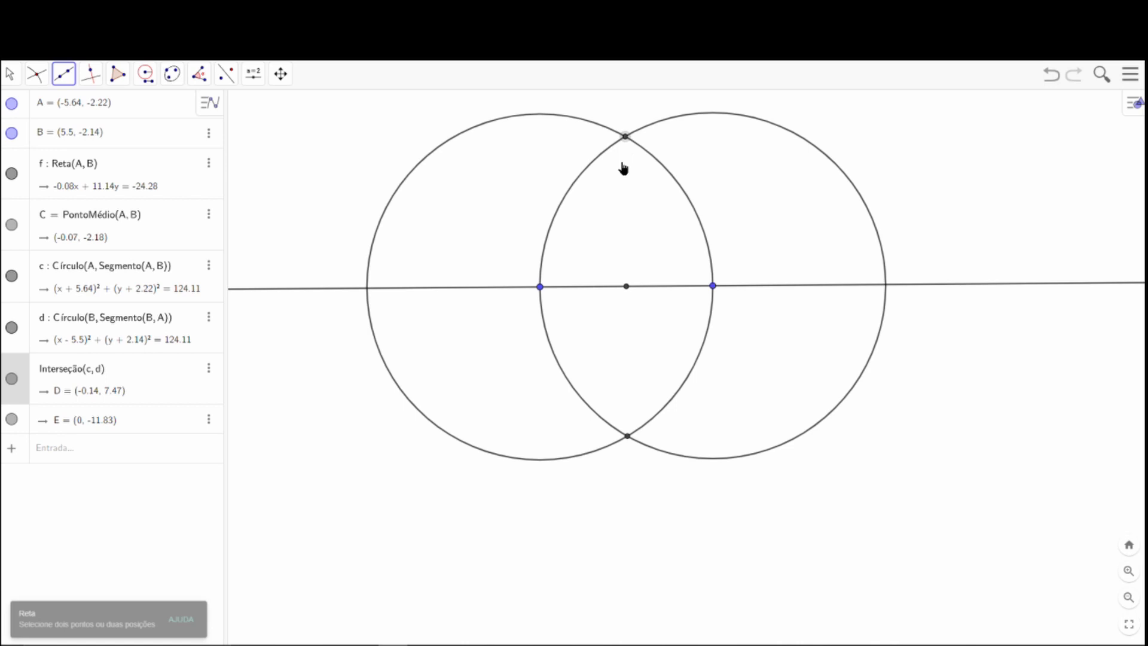
pyautogui.click(541, 287)
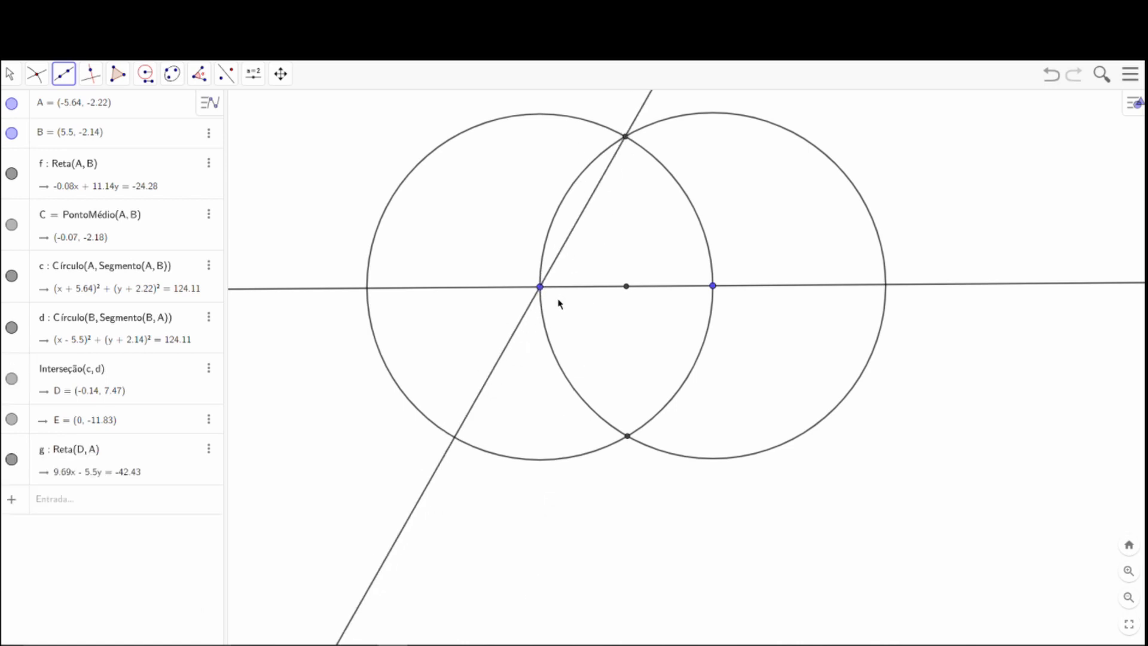
pyautogui.click(626, 137)
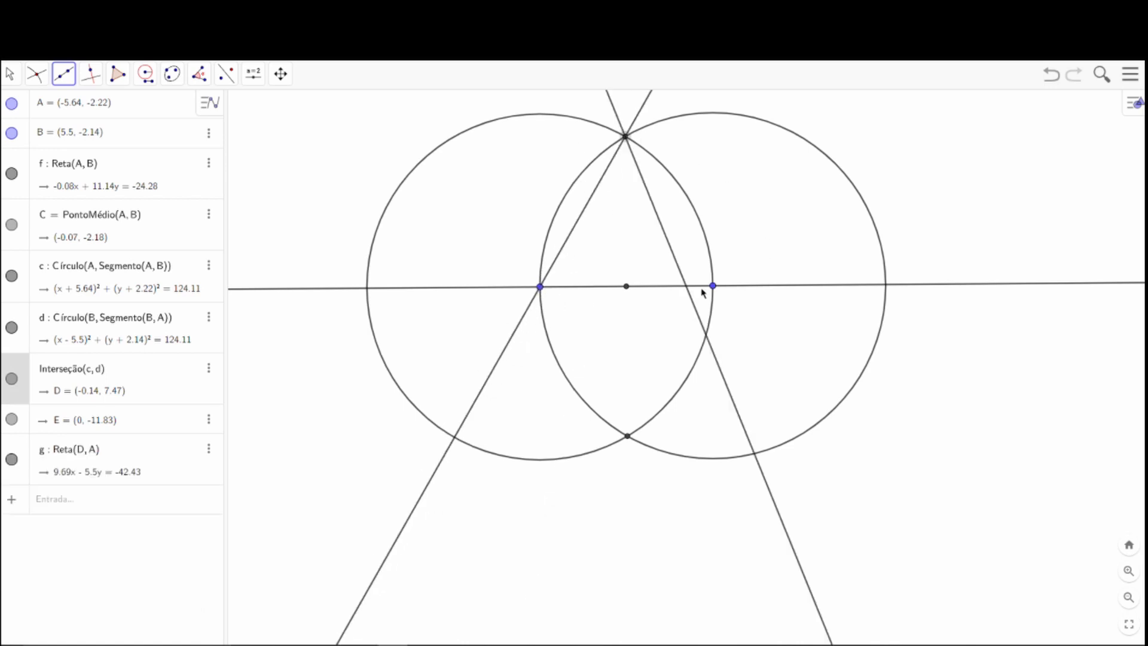
pyautogui.click(713, 286)
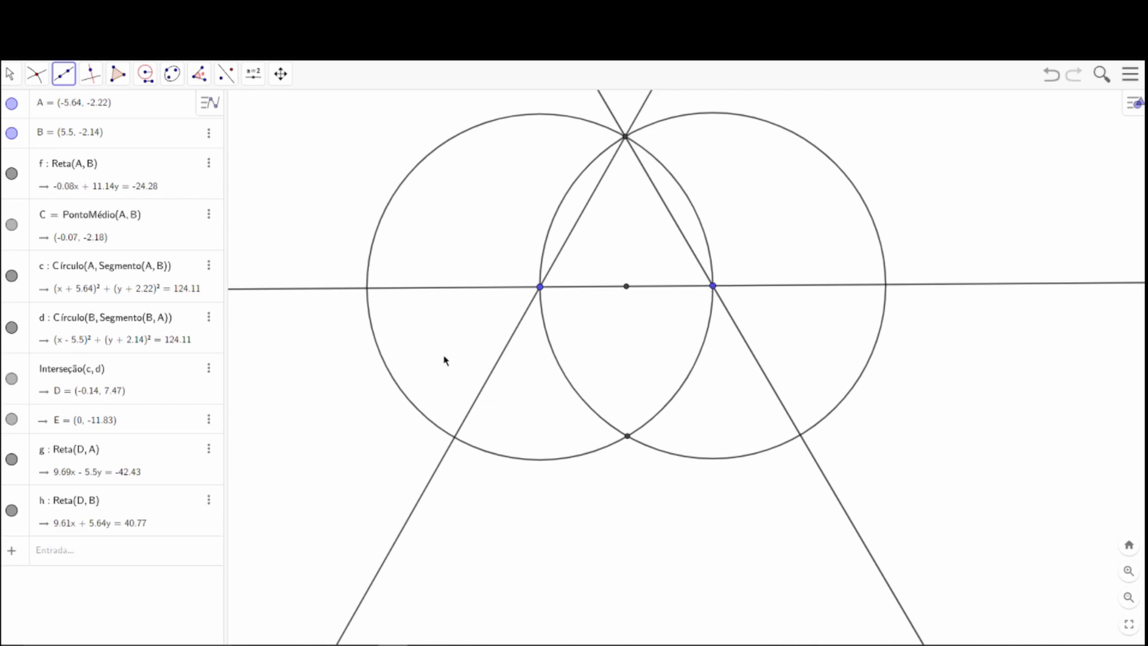
# Hide both circles and the line through D and B, keeping the line through D and A.
pyautogui.click(8, 82)
pyautogui.click(24, 110)
pyautogui.moveTo(644, 248); pyautogui.dragTo(644, 349)
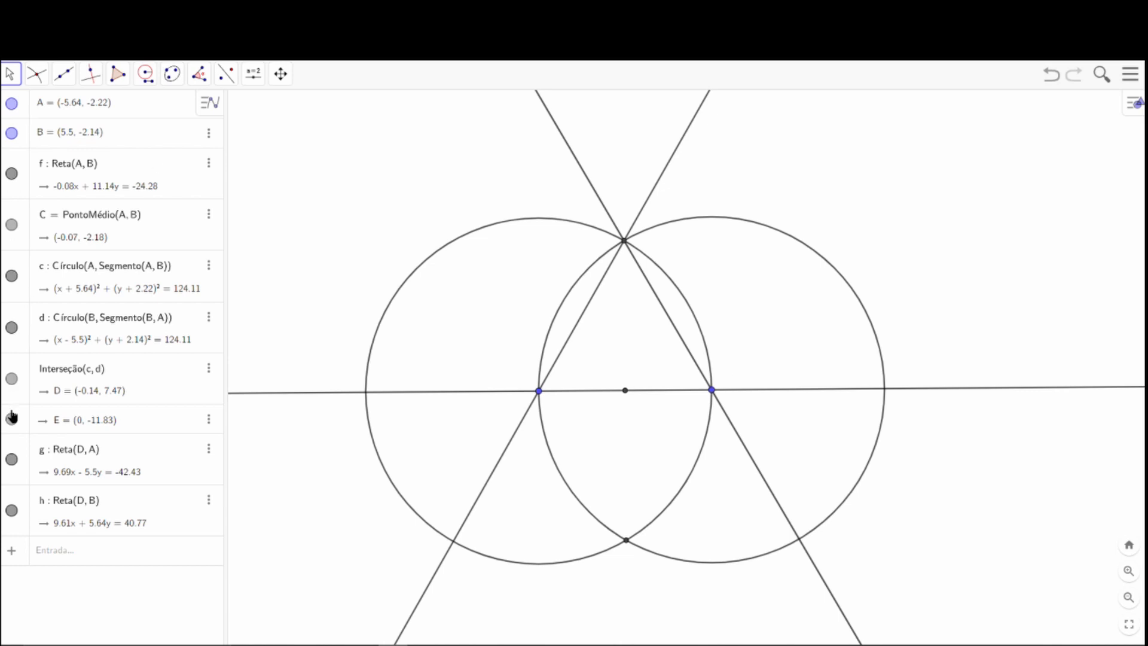
pyautogui.click(12, 327)
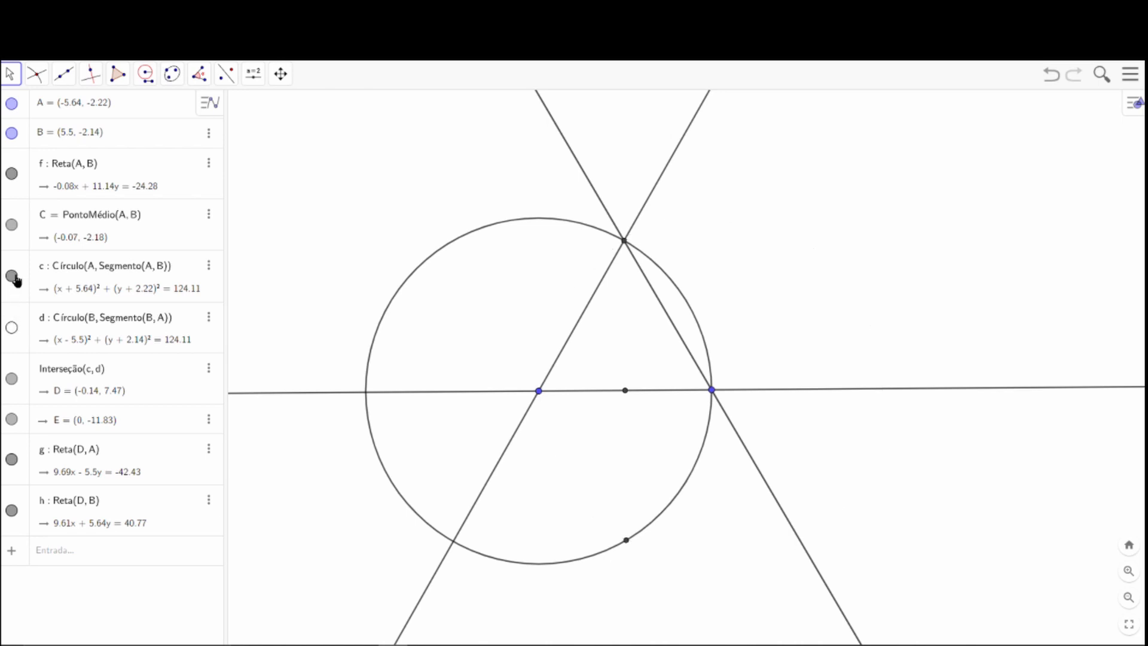
pyautogui.click(14, 277)
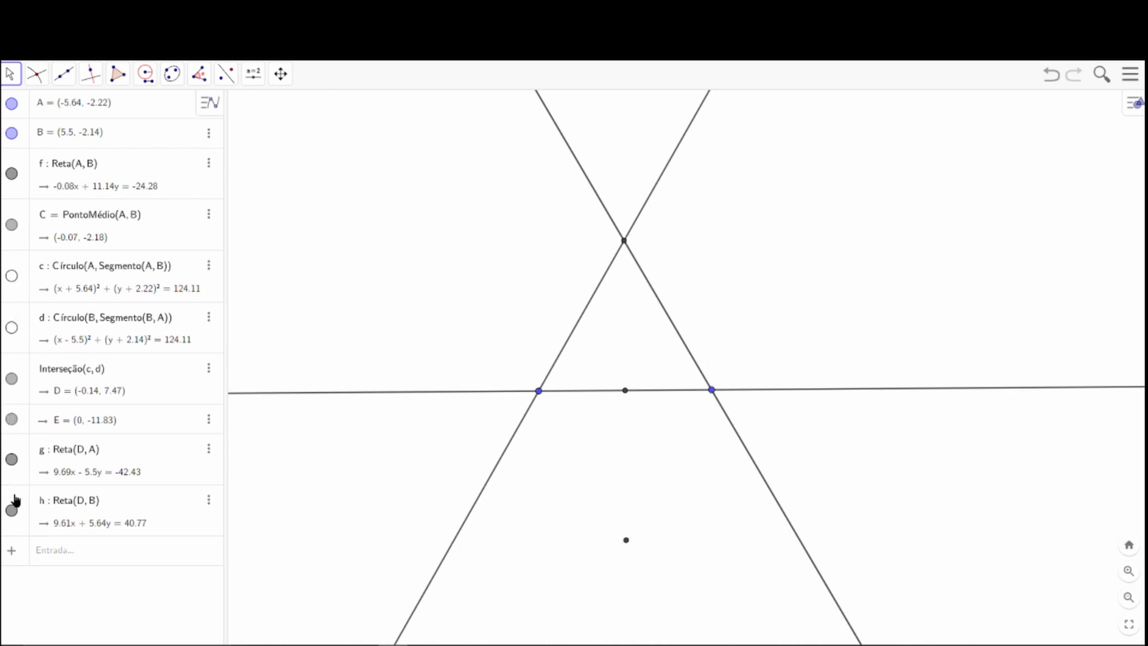
pyautogui.click(12, 513)
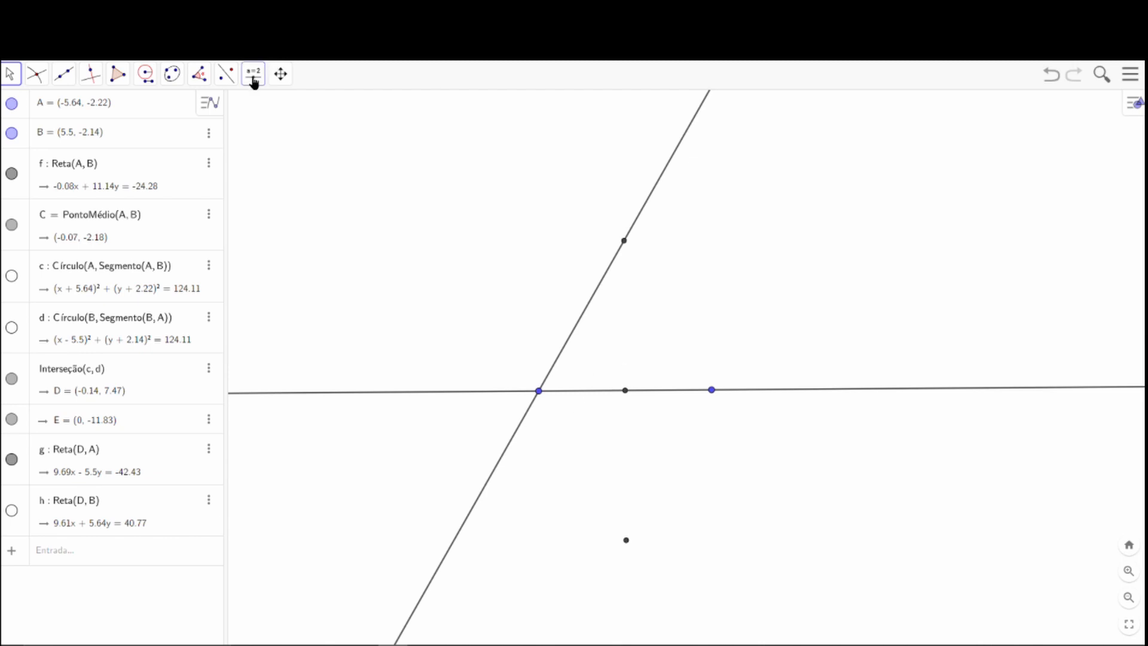
# Mark angle BAD with its vertex at point A.
pyautogui.click(200, 78)
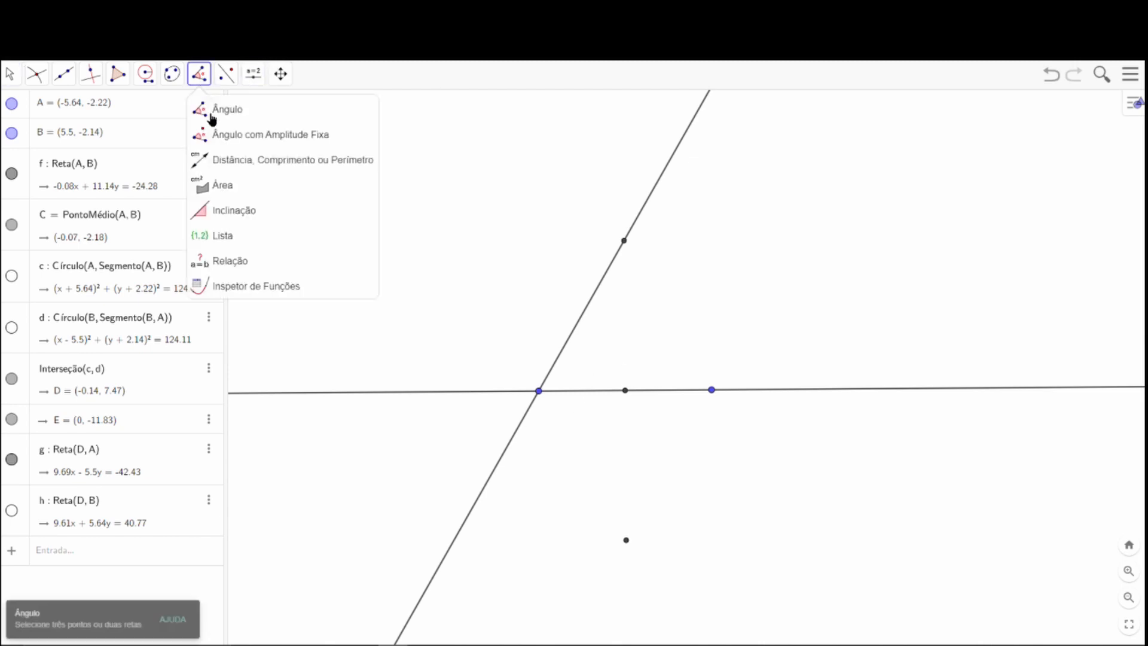
pyautogui.click(711, 390)
pyautogui.click(538, 391)
pyautogui.click(624, 241)
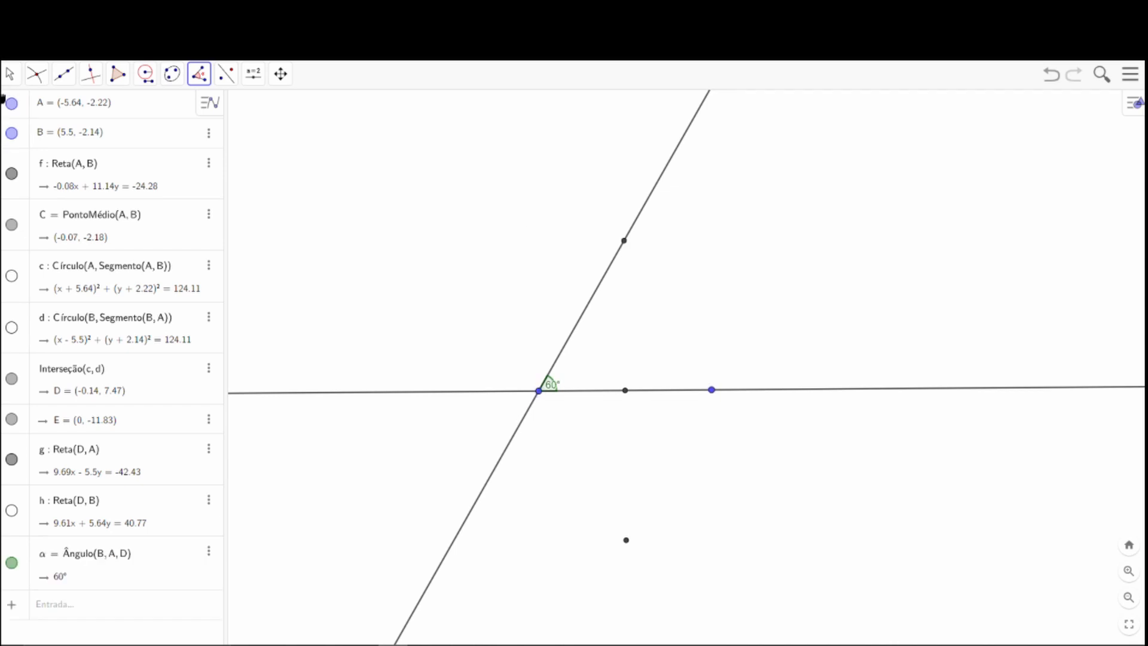
# Hide the lower intersection point E and move the angle label at A outside the arc, just above the vertex.
pyautogui.click(10, 75)
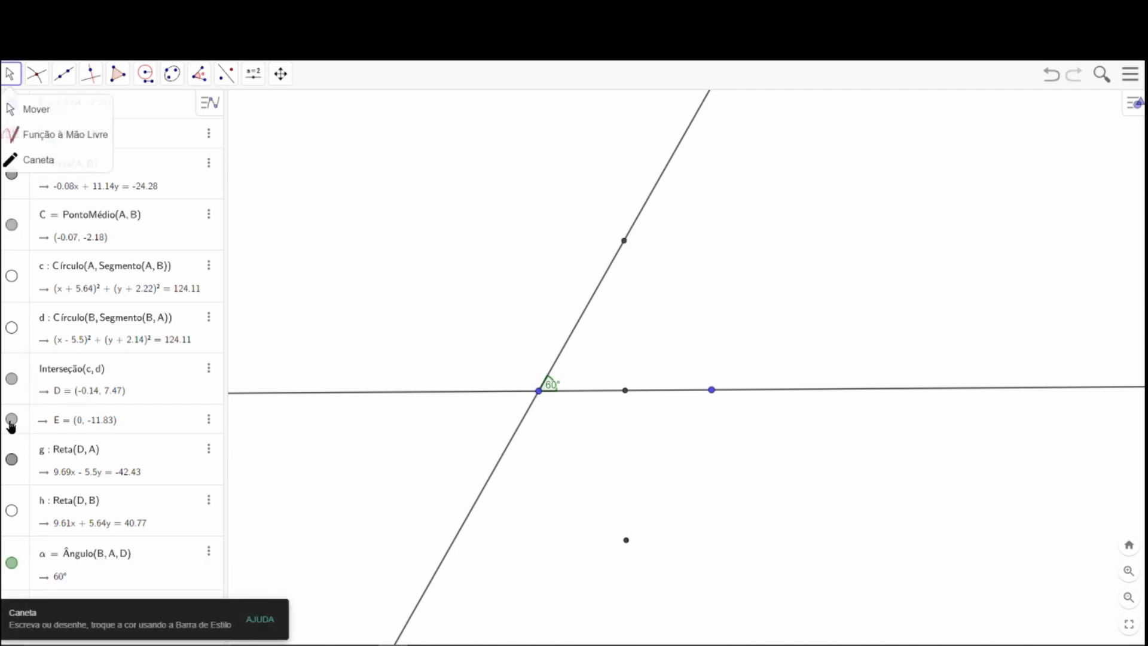
pyautogui.click(12, 378)
pyautogui.click(12, 379)
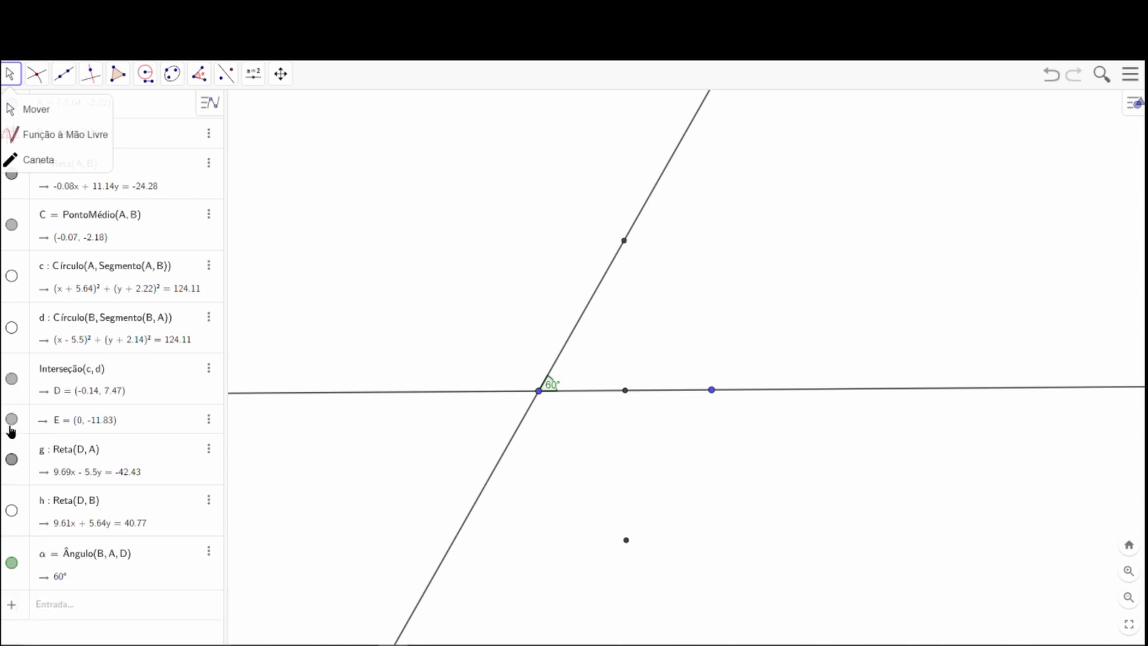
pyautogui.click(12, 420)
pyautogui.click(6, 111)
pyautogui.moveTo(557, 387); pyautogui.dragTo(532, 371)
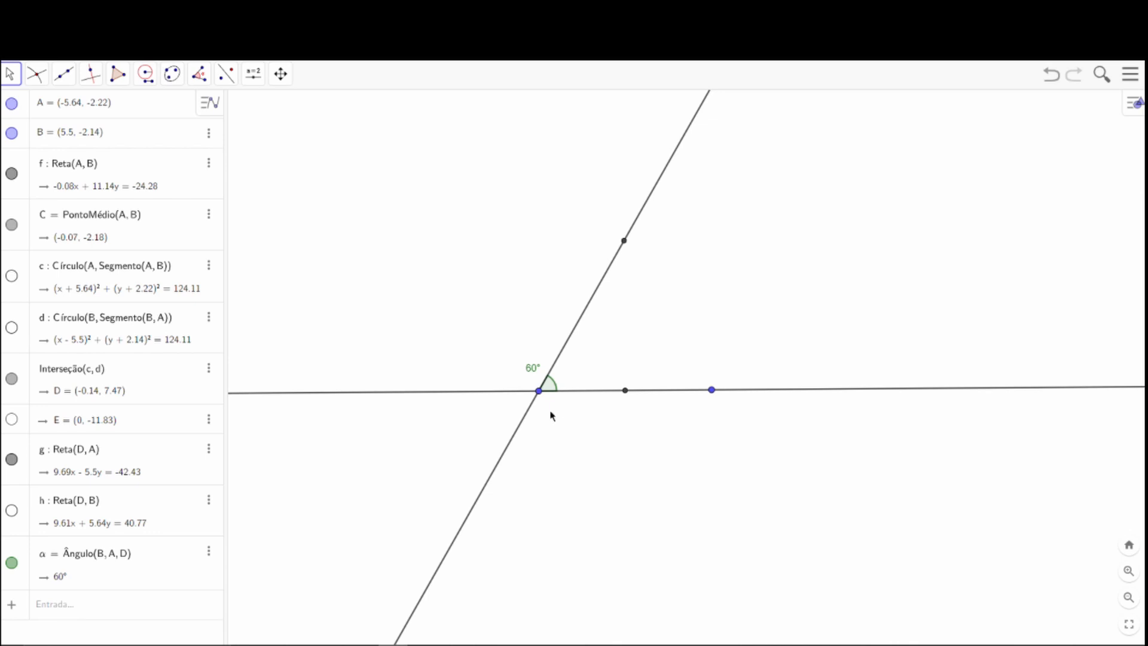
pyautogui.moveTo(534, 370); pyautogui.dragTo(536, 380)
# Draw a compass circle centred on point B with radius AB.
pyautogui.click(148, 79)
pyautogui.click(183, 139)
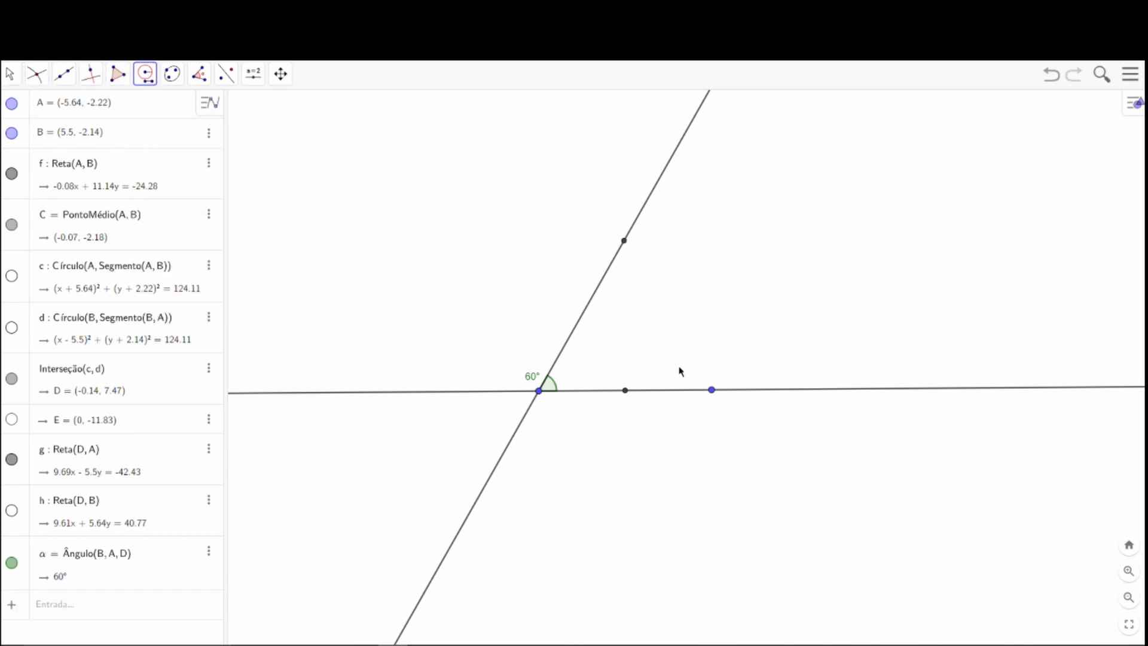
pyautogui.click(711, 390)
pyautogui.click(540, 391)
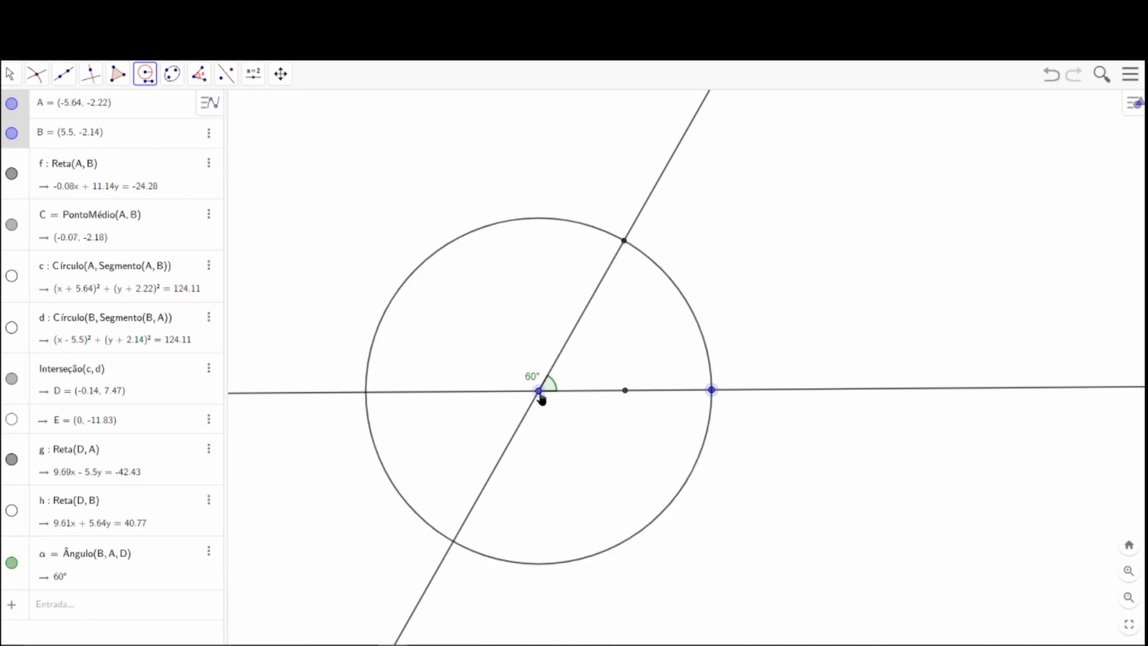
pyautogui.click(712, 391)
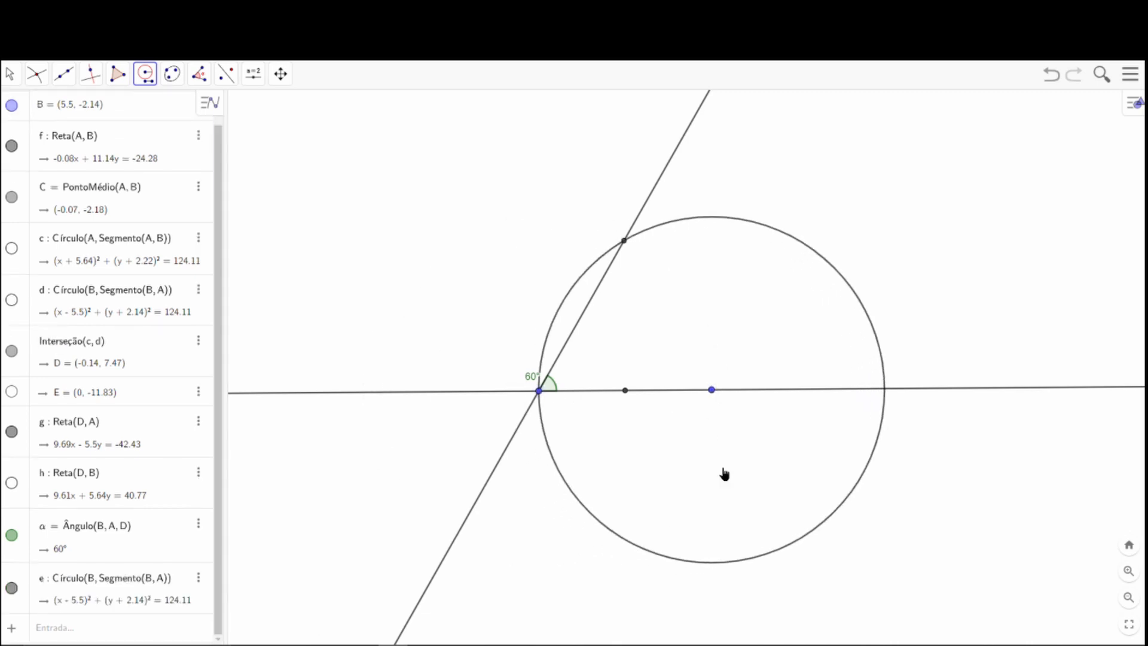
# Draw a compass circle centred on point D with radius AB.
pyautogui.click(539, 391)
pyautogui.click(712, 390)
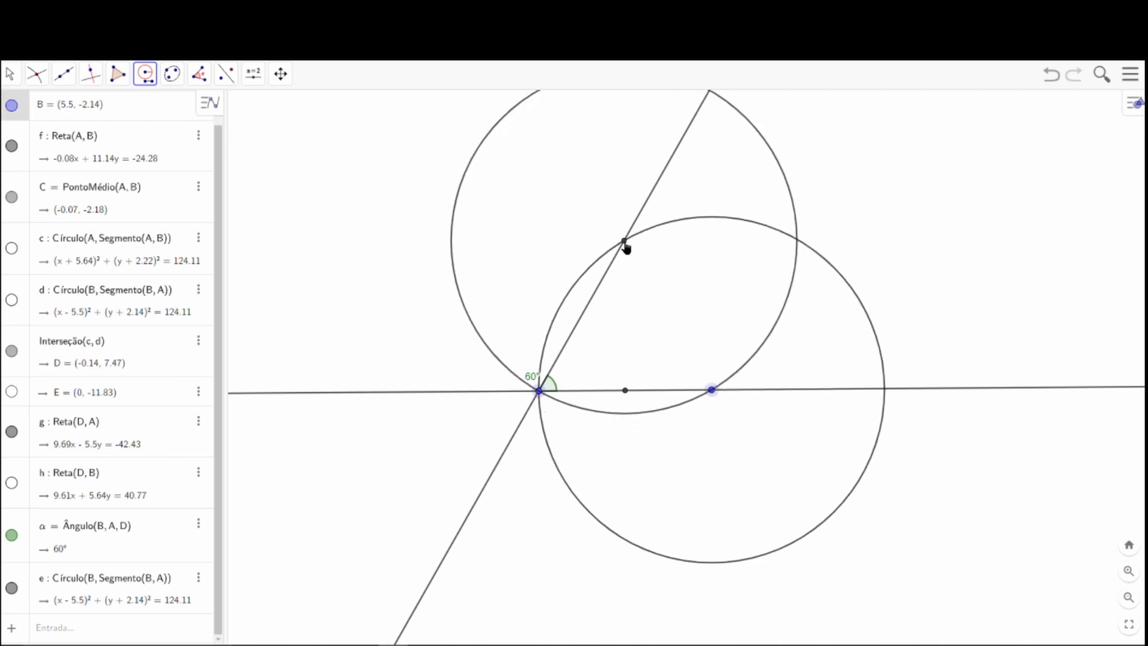
pyautogui.click(624, 242)
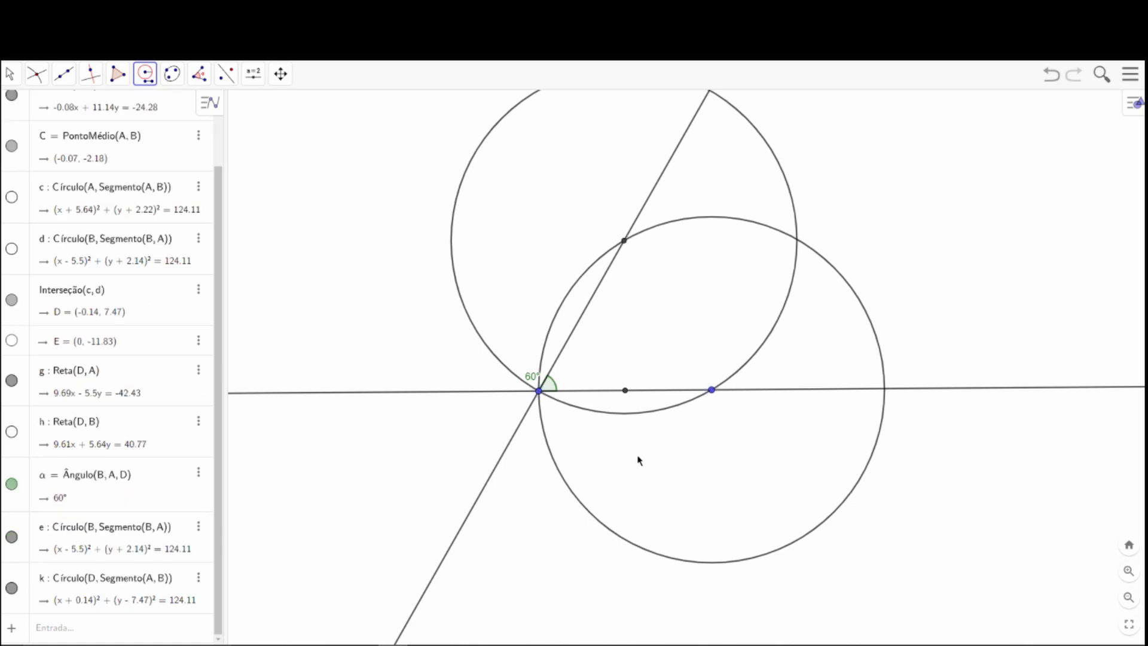
# Mark the intersection points of the circles centred on B and D.
pyautogui.click(35, 74)
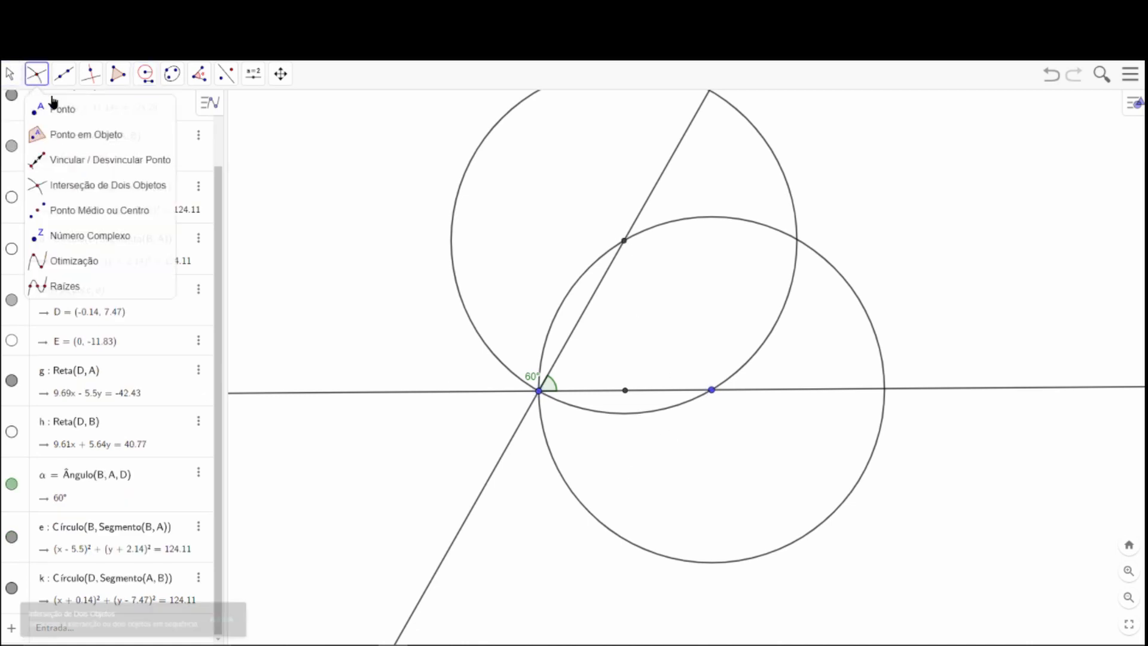
pyautogui.click(68, 184)
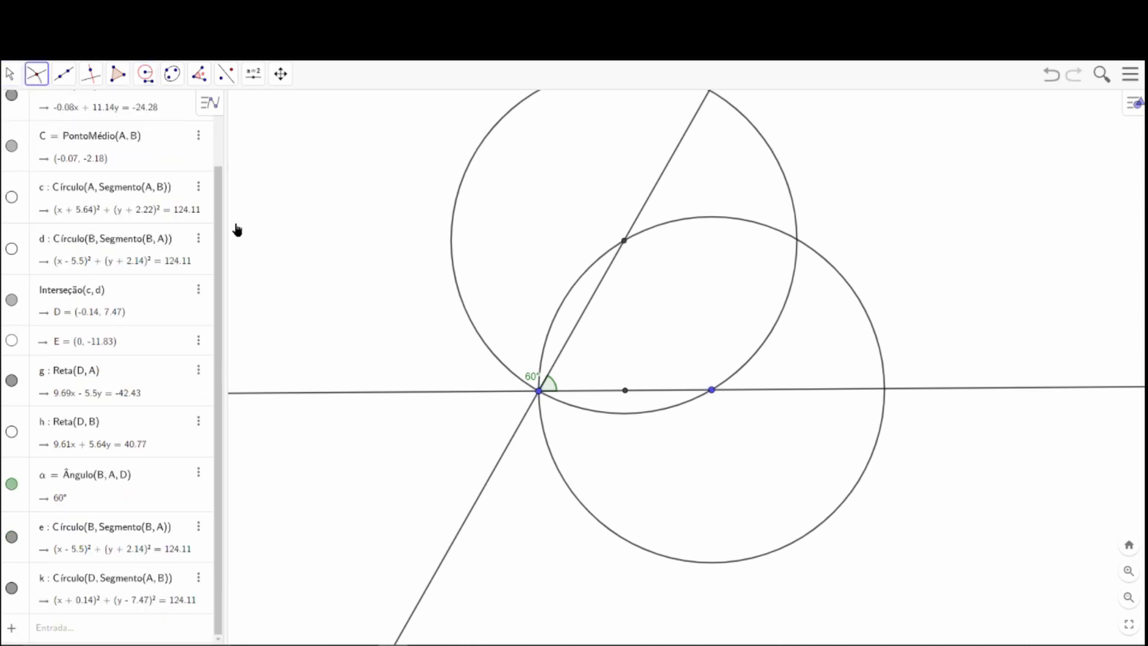
pyautogui.click(797, 253)
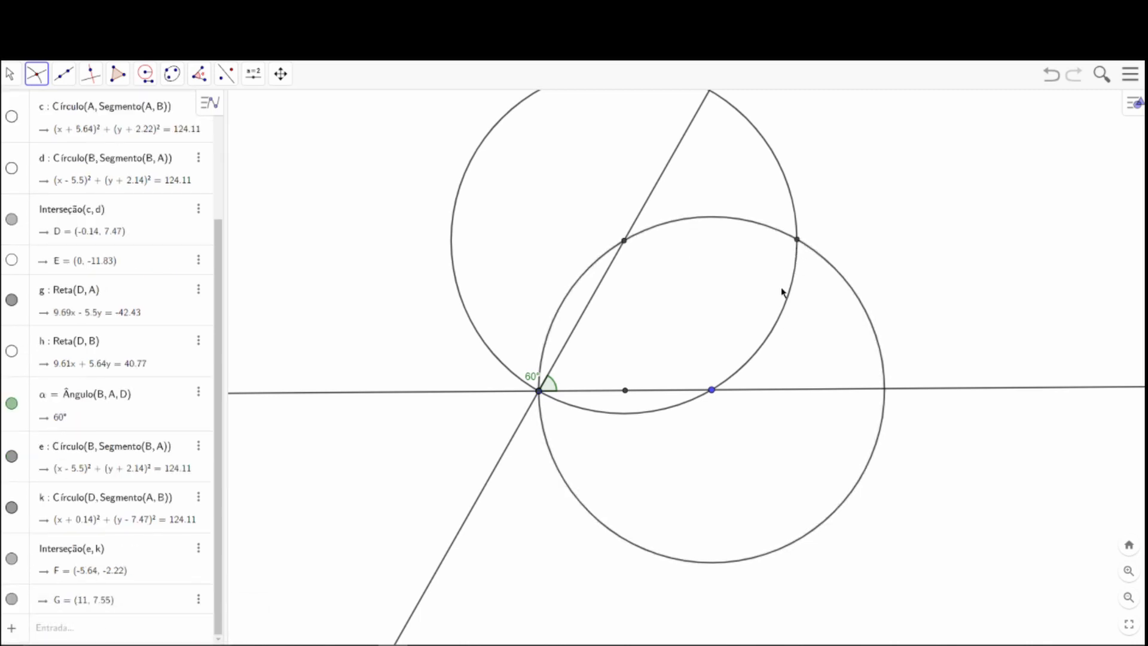
# Draw the bisector of angle BAD as a line through the new intersection point G and point A.
pyautogui.click(60, 79)
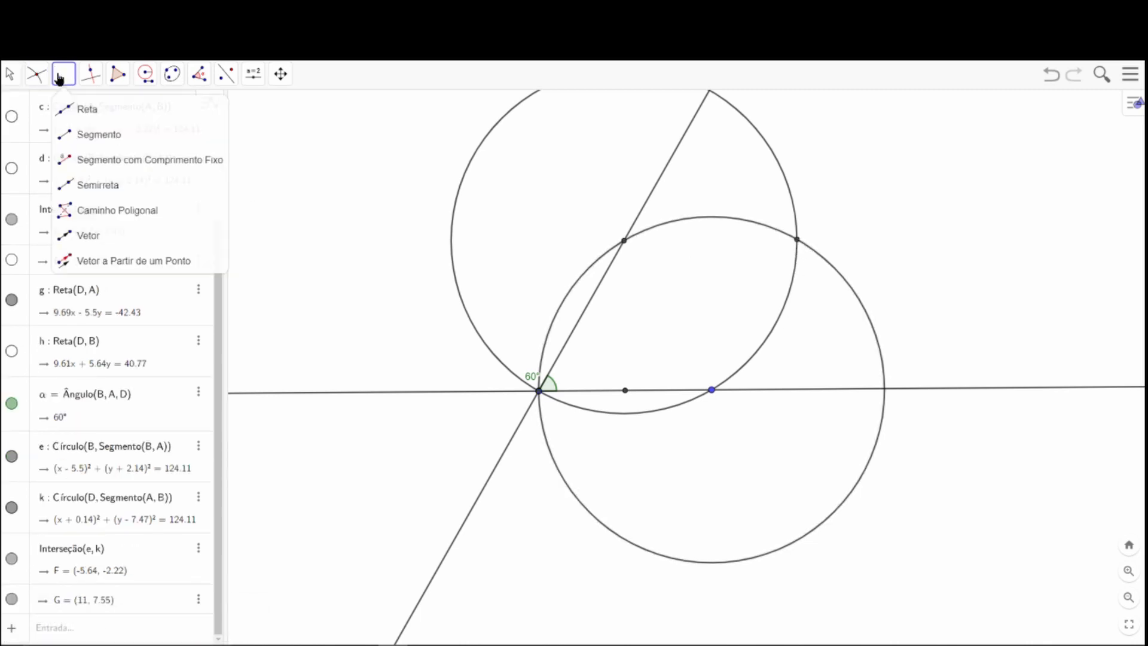
pyautogui.click(142, 114)
pyautogui.click(798, 241)
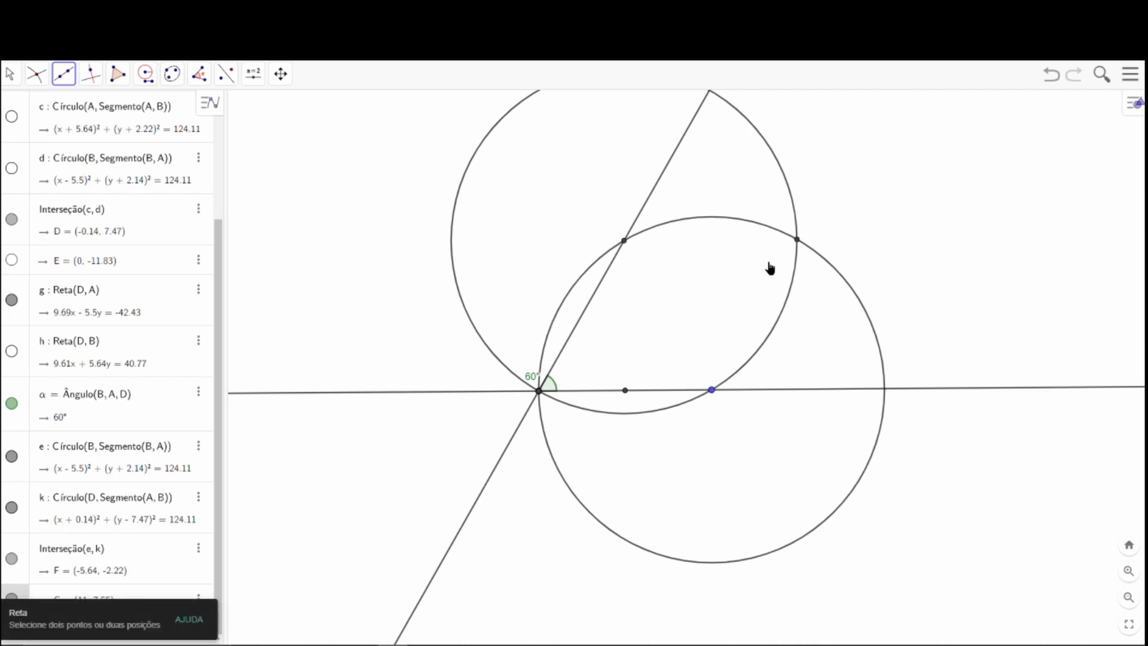
pyautogui.click(539, 392)
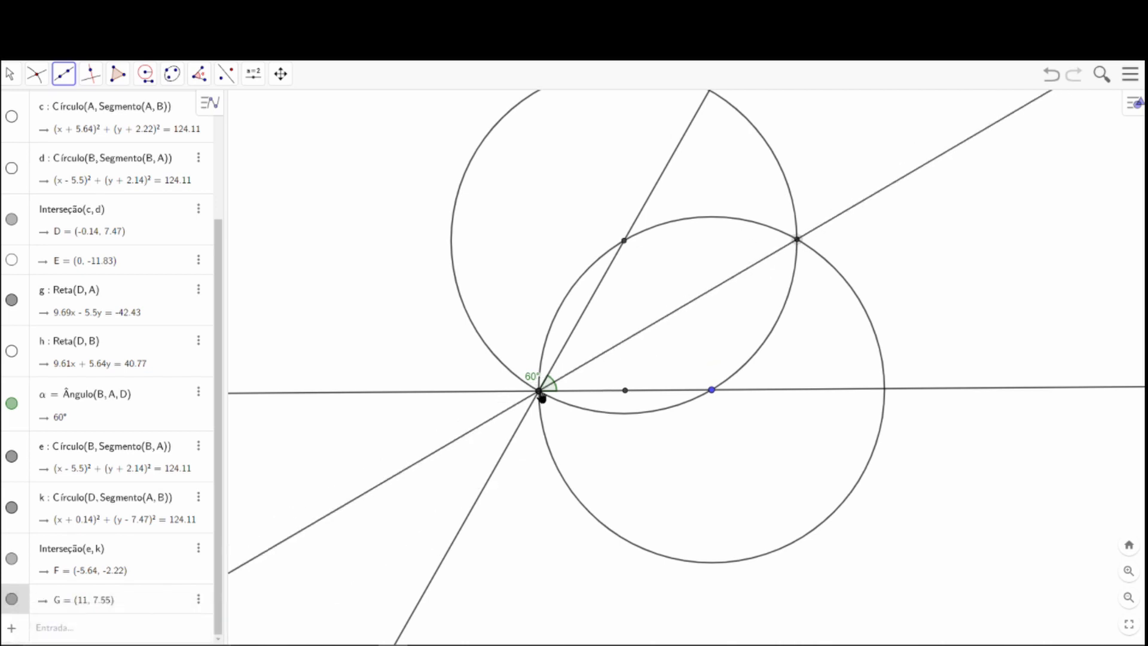
# Hide the circles centred on B and D, leaving the bisector and the two sides of the angle.
pyautogui.click(10, 73)
pyautogui.click(41, 110)
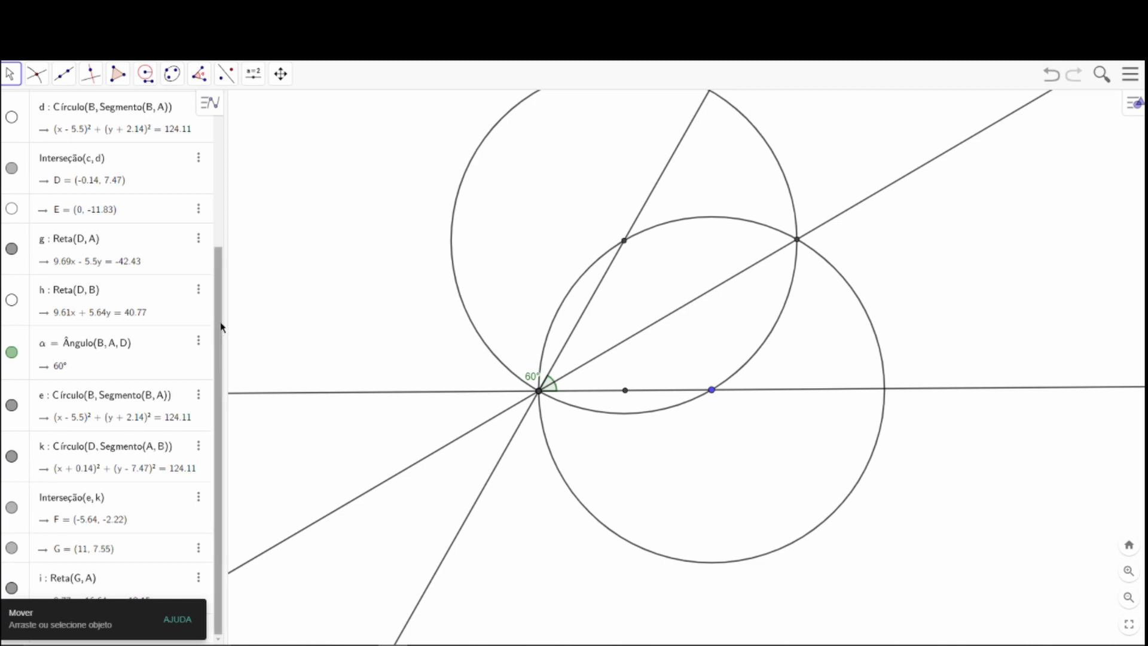
pyautogui.click(11, 457)
pyautogui.click(11, 405)
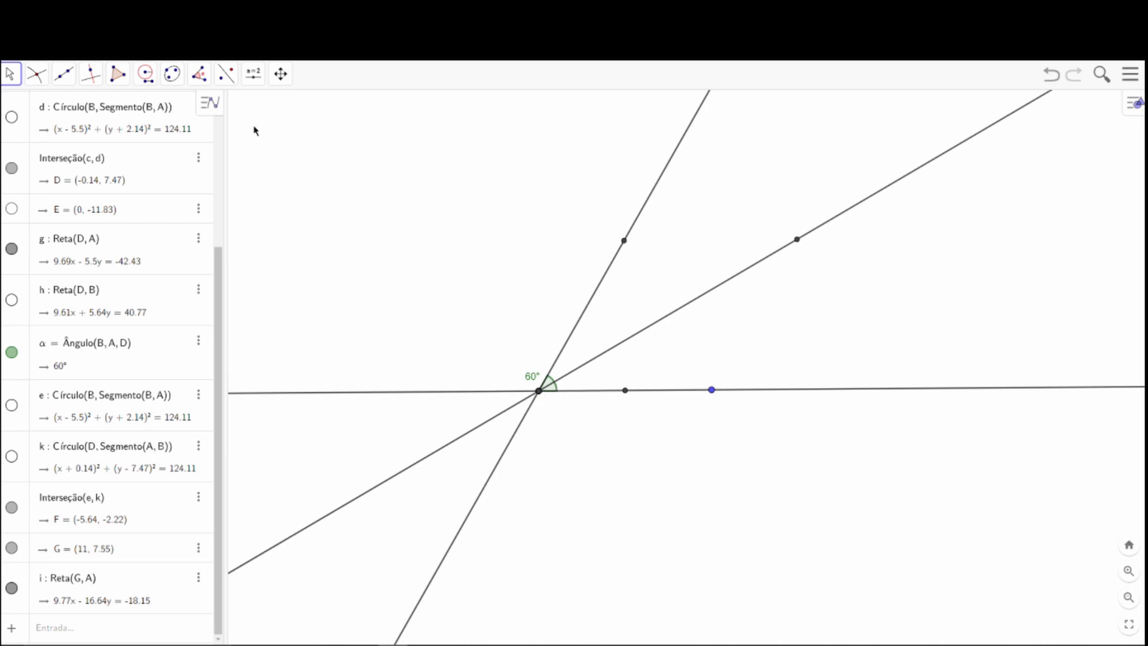
# Measure angle BAG between line AB and the bisector, and place its label below line AB.
pyautogui.click(200, 74)
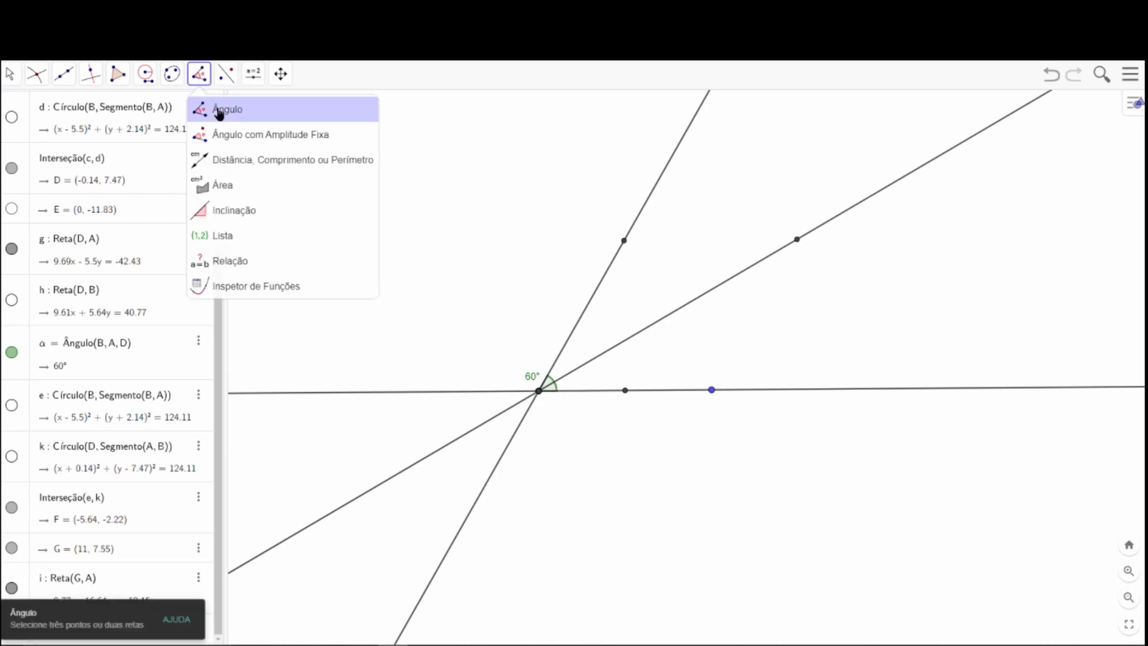
pyautogui.click(219, 111)
pyautogui.click(712, 390)
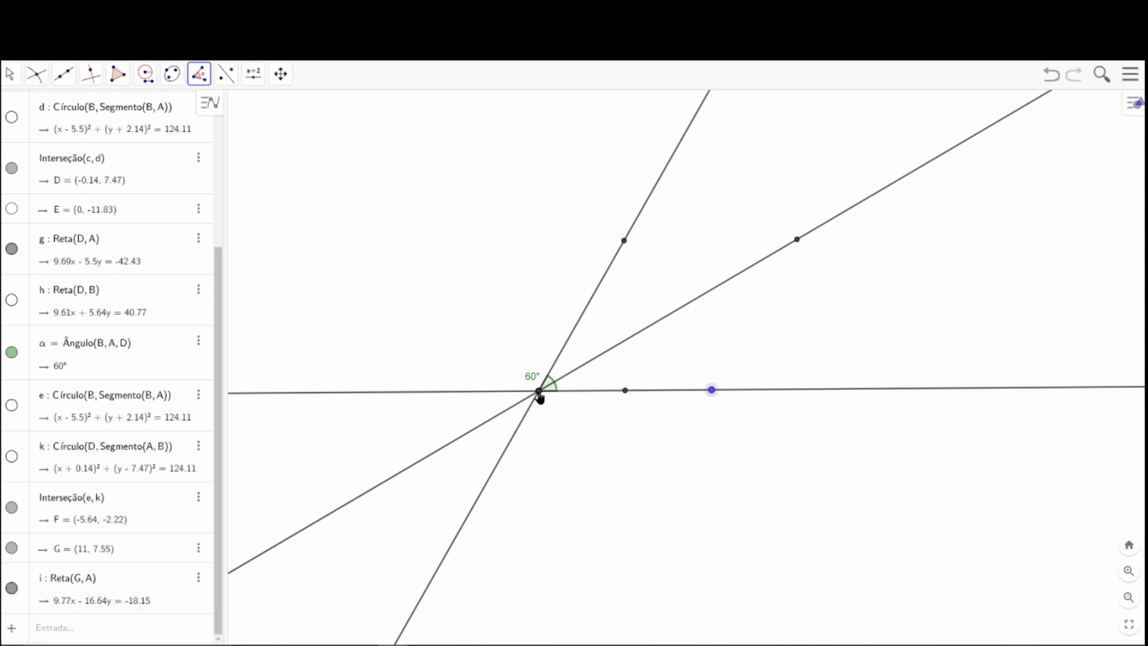
pyautogui.click(797, 239)
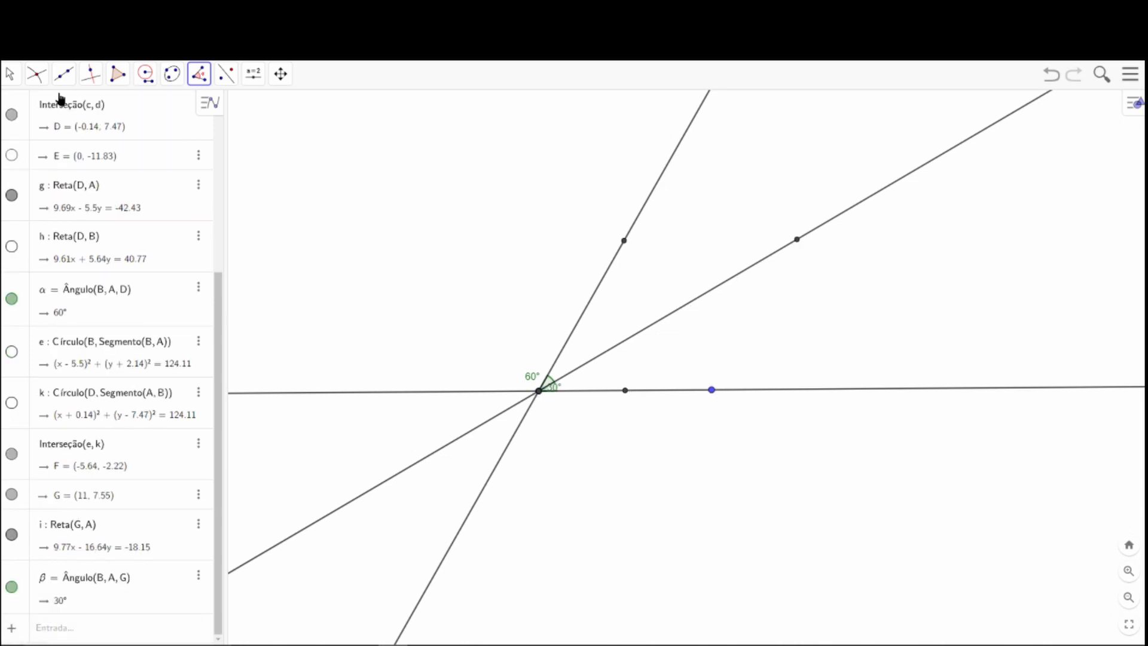
pyautogui.click(8, 73)
pyautogui.moveTo(554, 387)
pyautogui.mouseDown()
pyautogui.moveTo(558, 410)
pyautogui.moveTo(552, 402)
pyautogui.mouseUp()
# Delete the 60° angle measurement between line AB and line AD.
pyautogui.scroll(10, 550, 401)
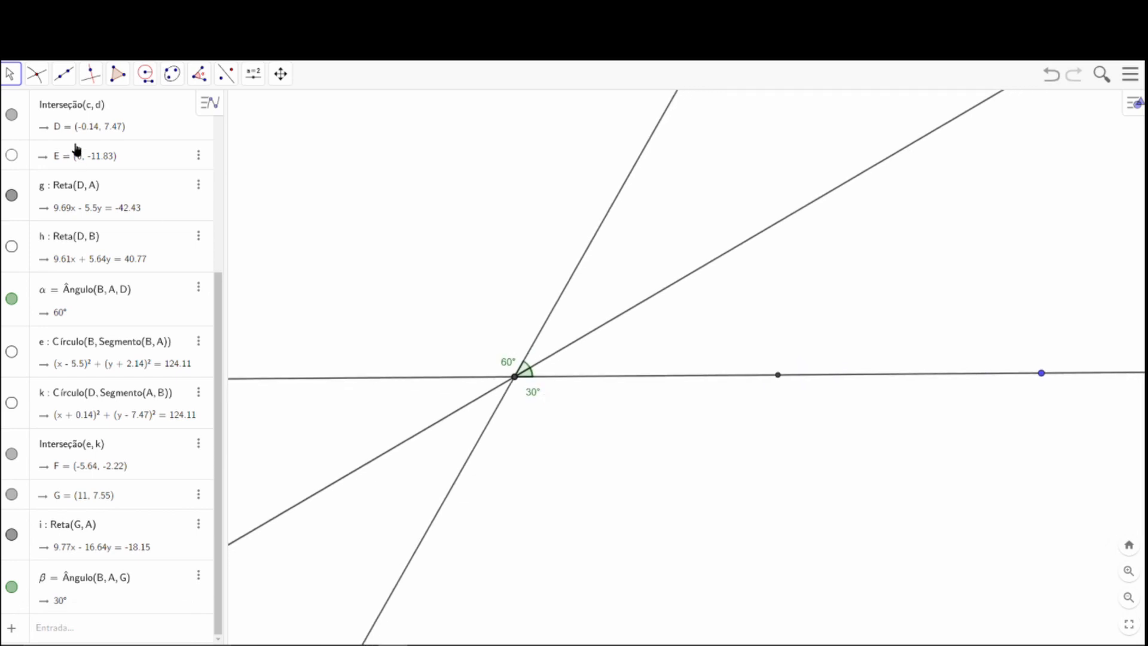
pyautogui.scroll(-5, 446, 339)
pyautogui.moveTo(438, 272); pyautogui.dragTo(281, 439)
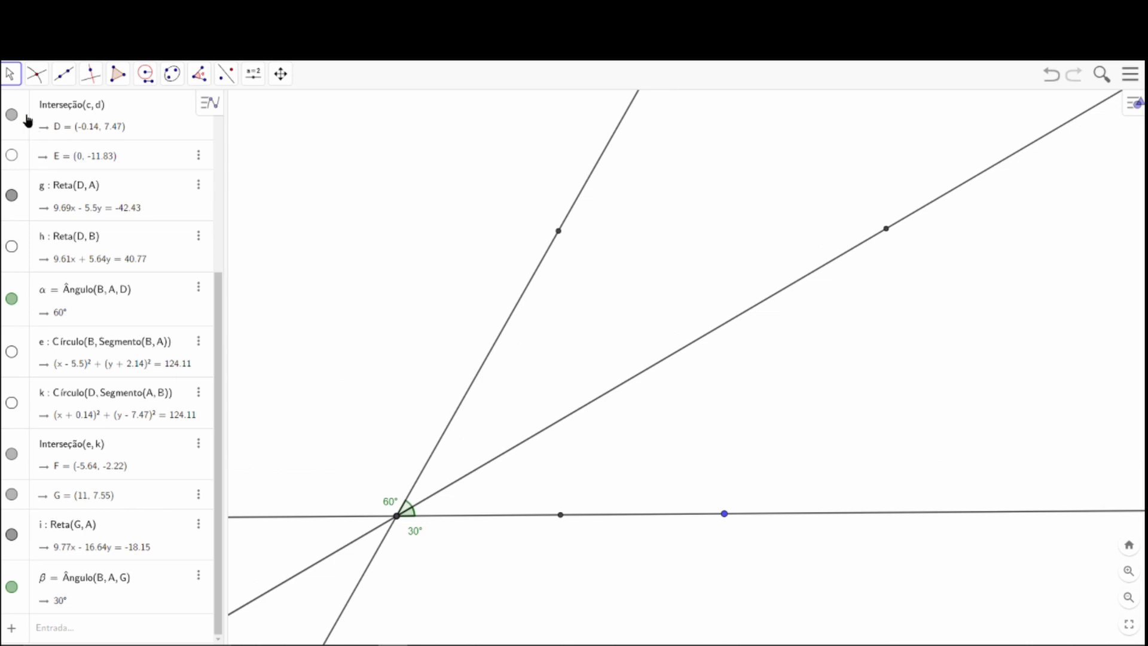
pyautogui.click(407, 510)
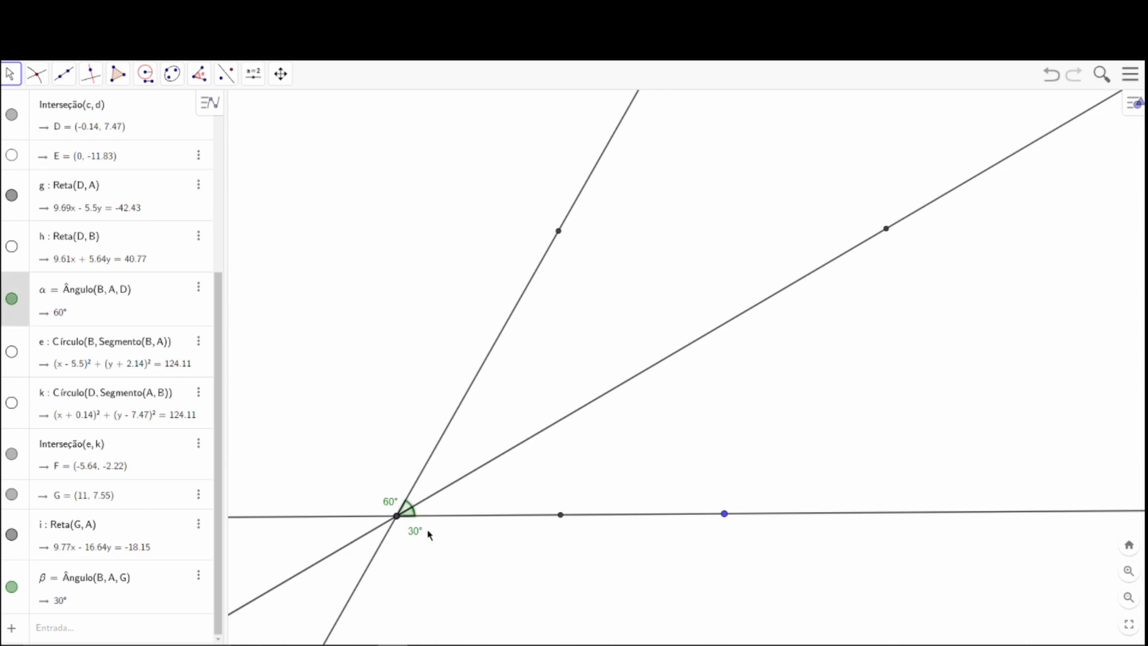
pyautogui.press('Delete')
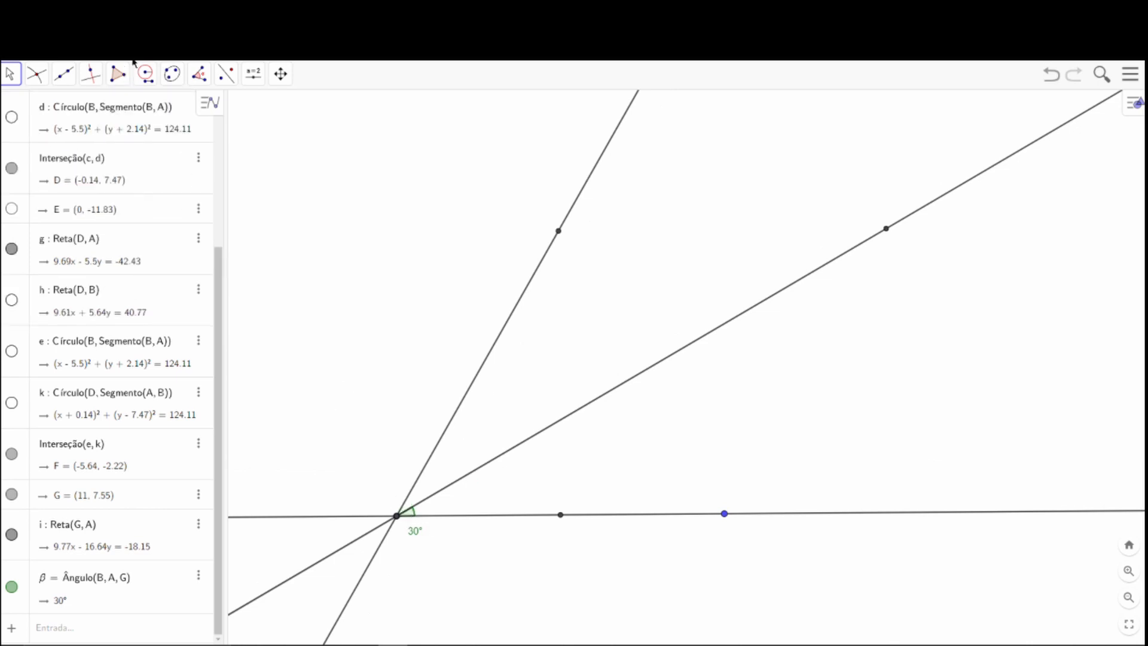
# Measure angle GAD between the bisector and line AD, and place its label outside the angle, above point A.
pyautogui.click(199, 74)
pyautogui.click(209, 108)
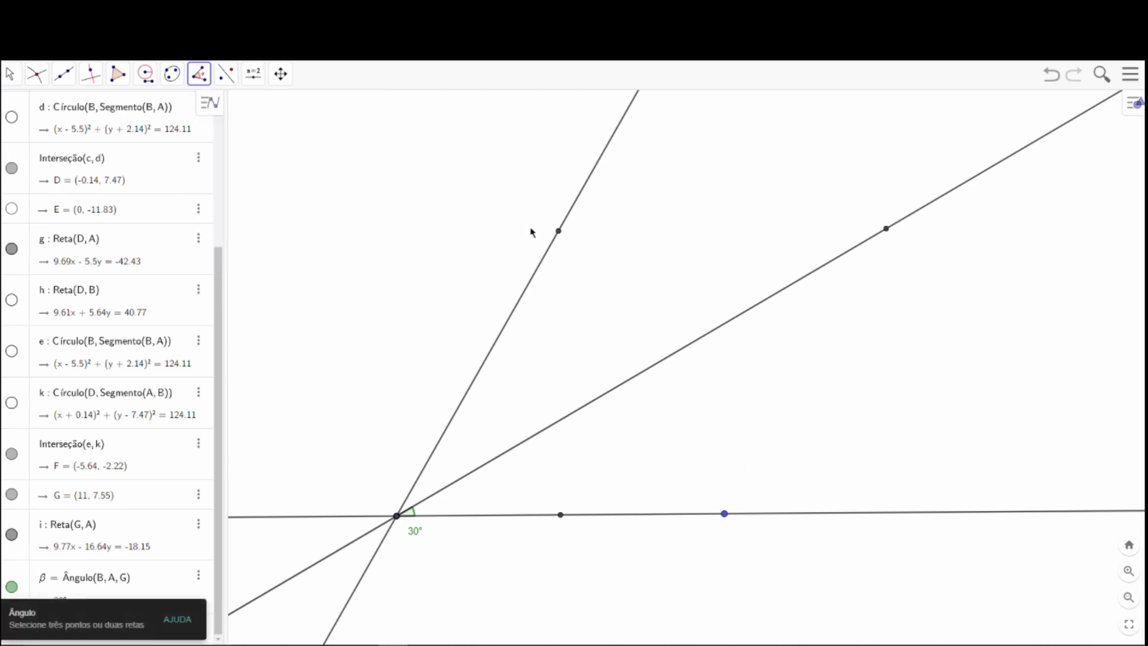
pyautogui.click(887, 229)
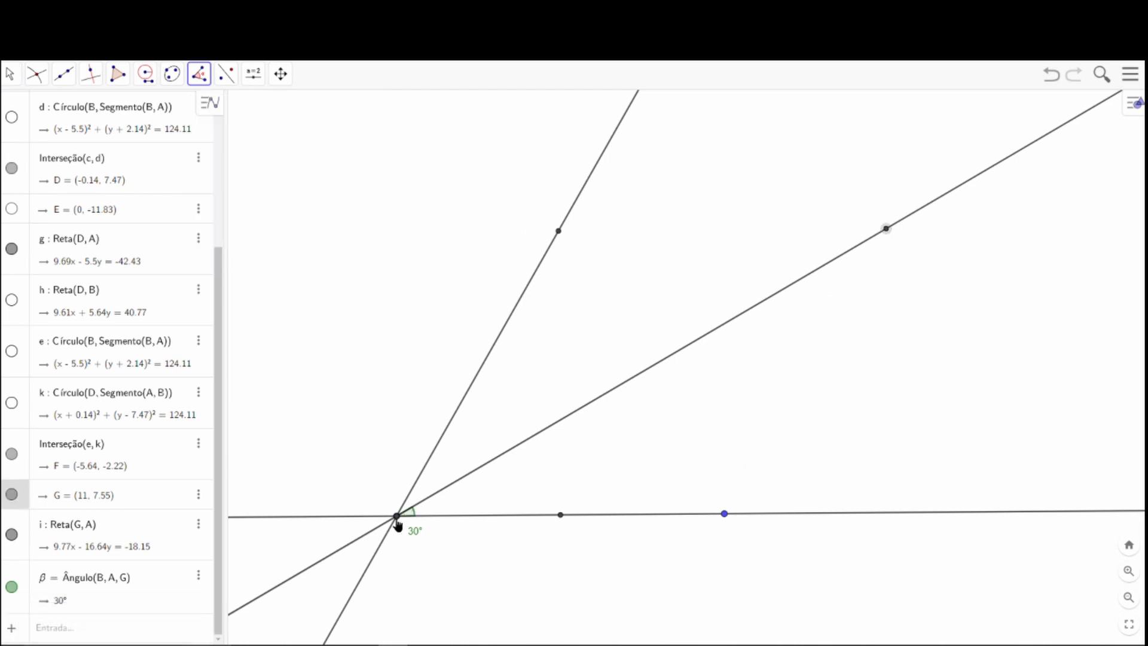
pyautogui.click(560, 235)
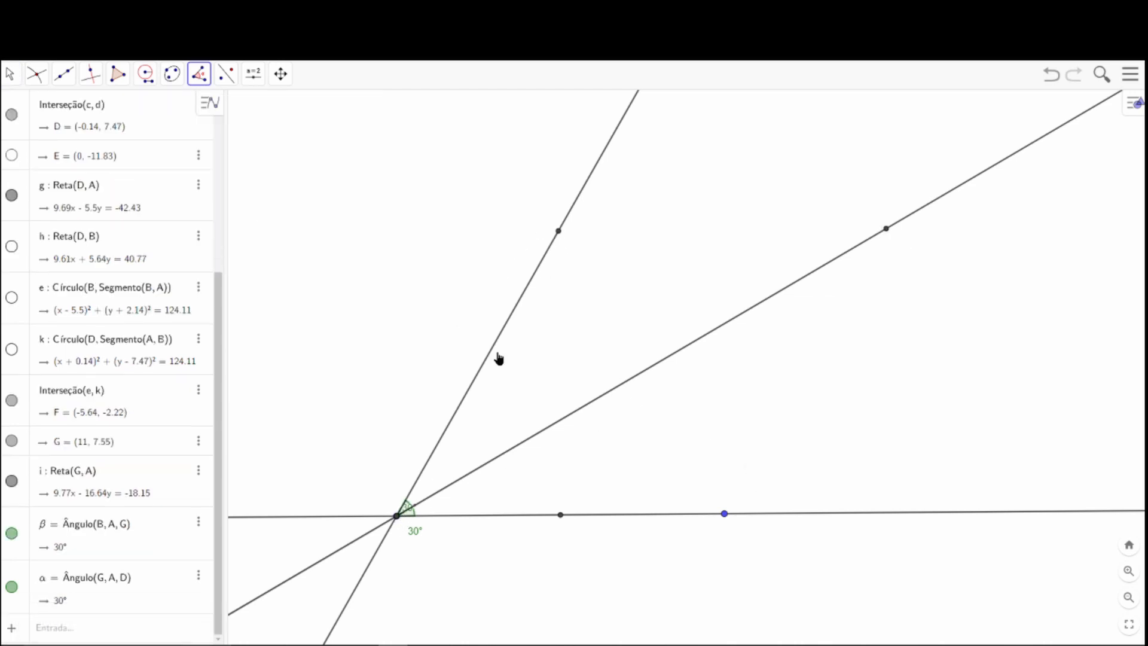
pyautogui.click(10, 73)
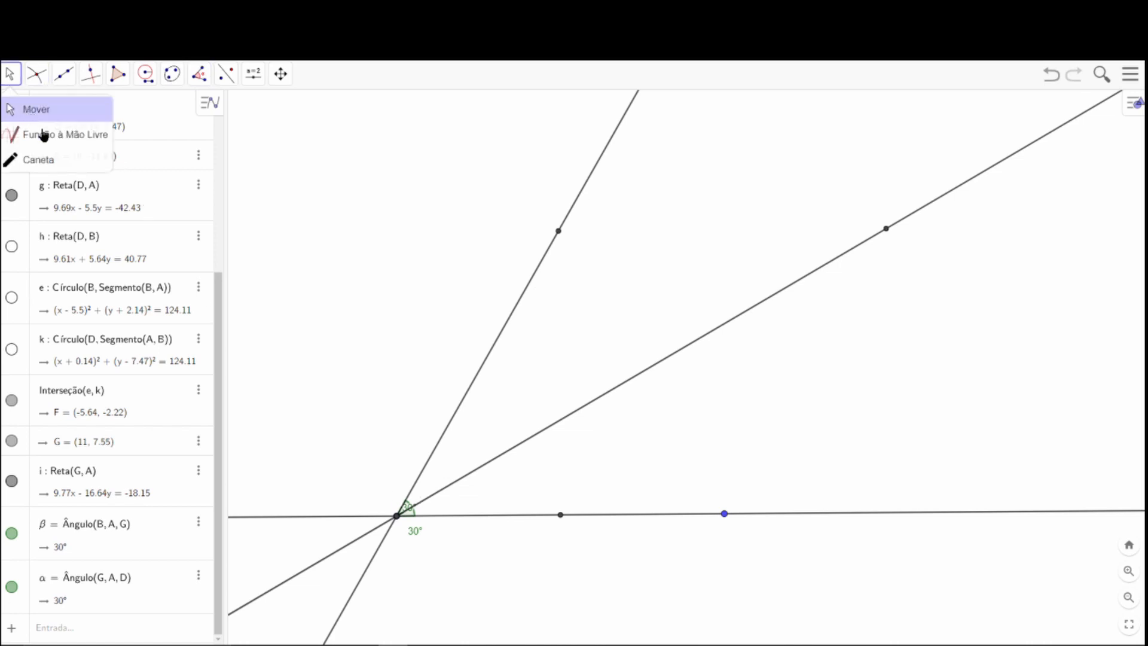
pyautogui.click(24, 109)
pyautogui.moveTo(414, 515); pyautogui.dragTo(400, 495)
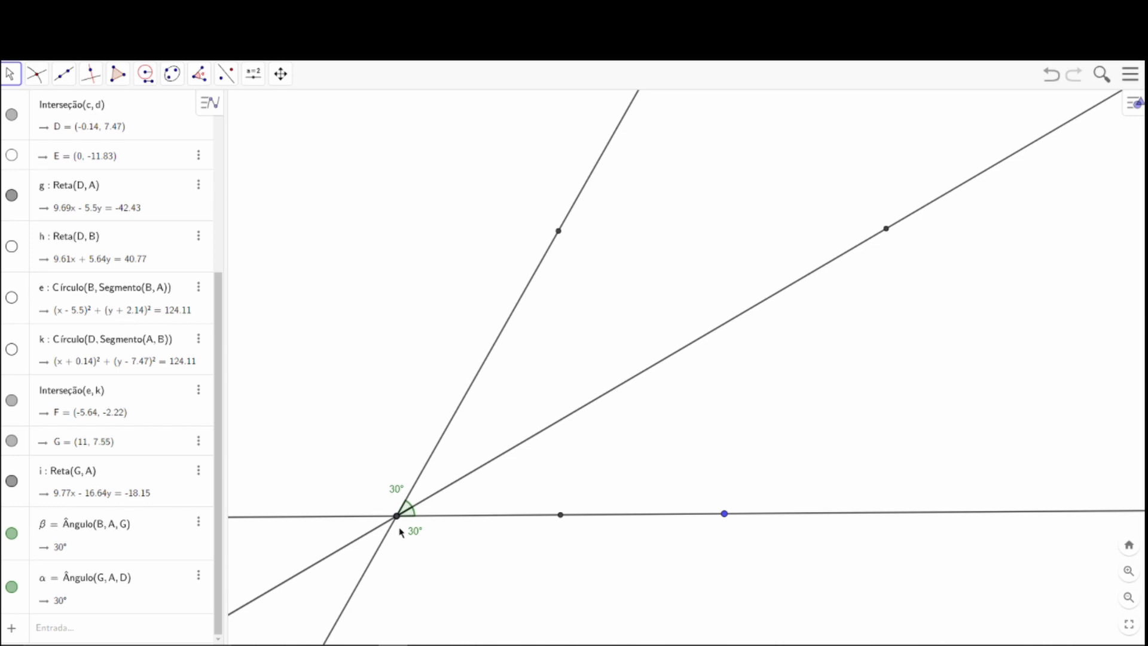
pyautogui.moveTo(411, 415); pyautogui.dragTo(429, 466)
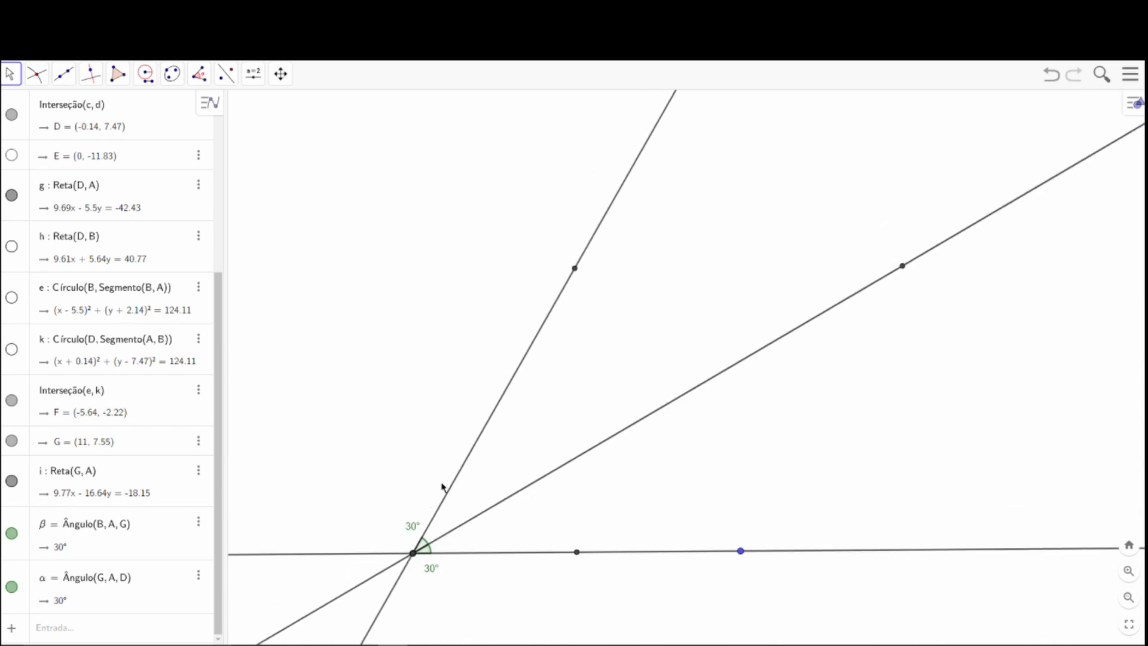
pyautogui.scroll(-4, 600, 530)
pyautogui.moveTo(596, 509); pyautogui.dragTo(552, 462)
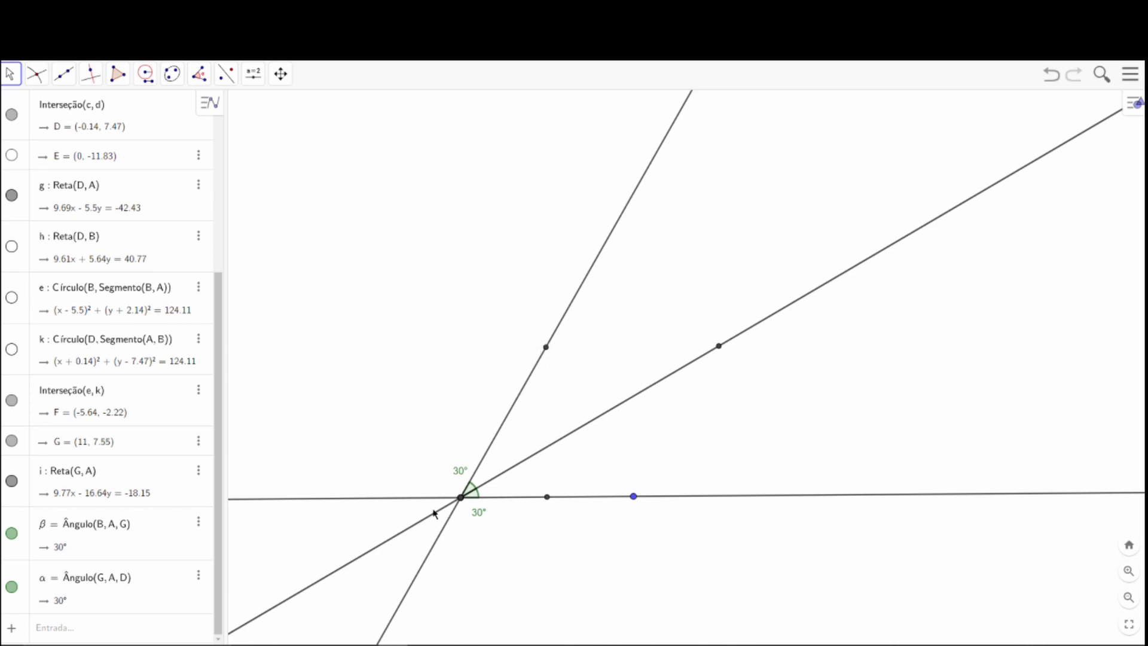
pyautogui.click(66, 76)
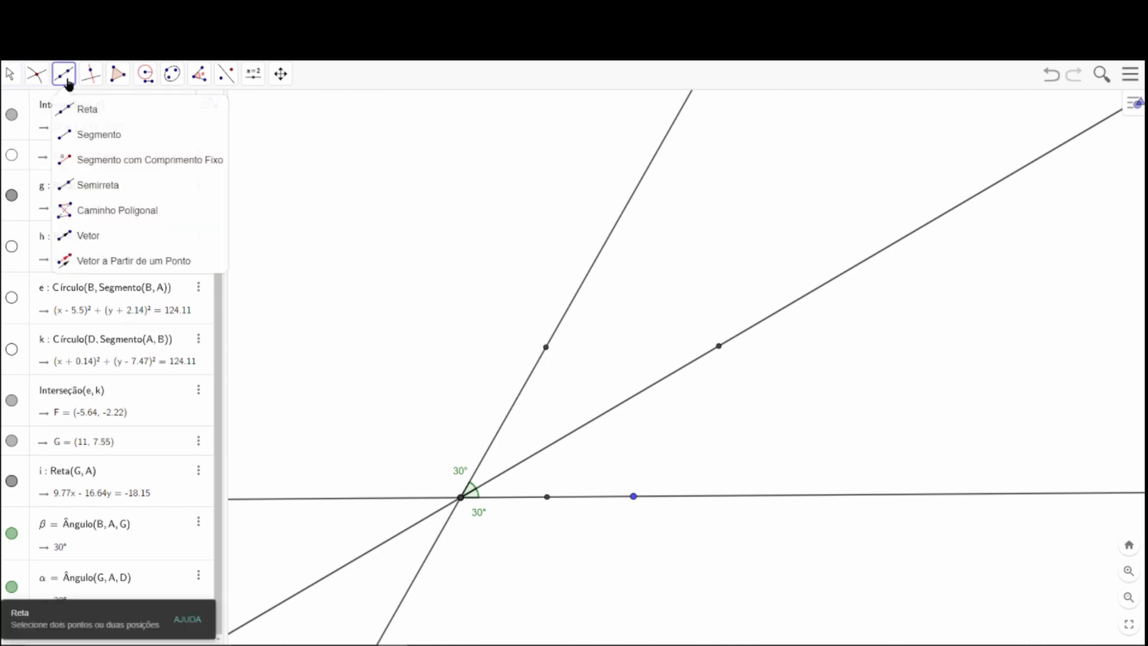
pyautogui.click(9, 73)
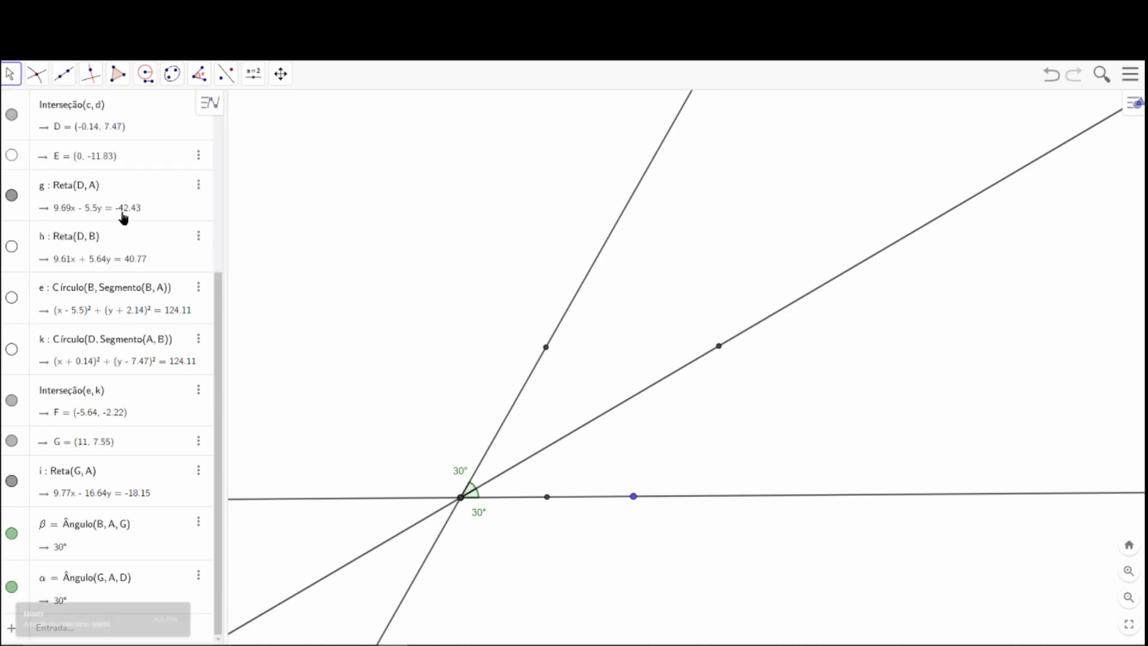
pyautogui.moveTo(477, 394); pyautogui.dragTo(535, 360)
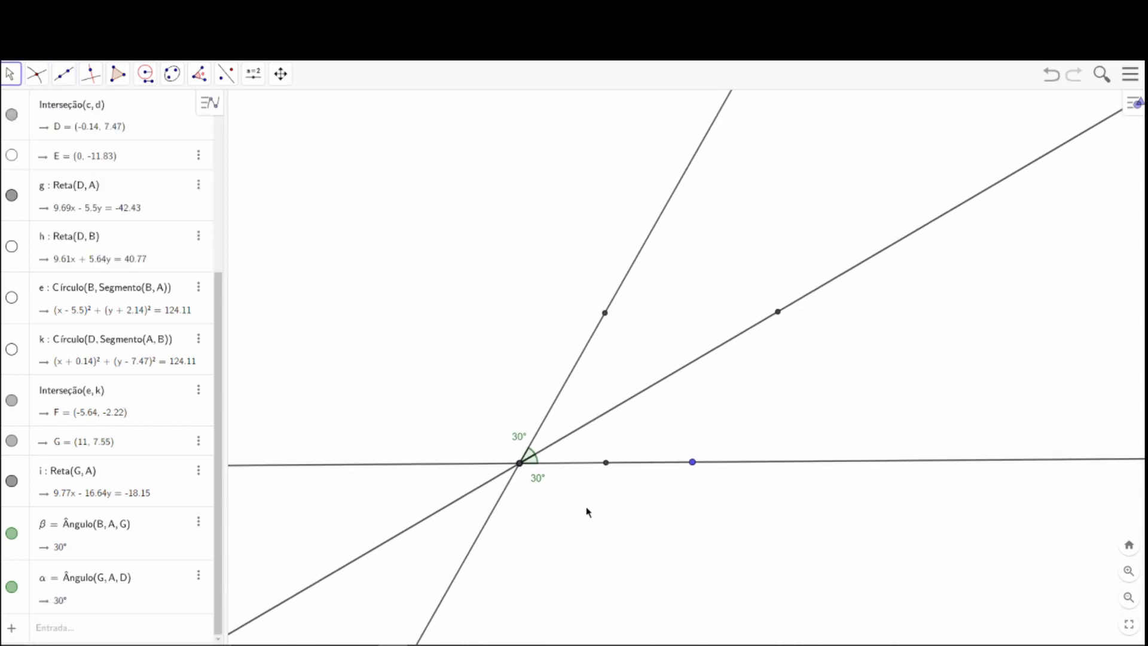
# Undo the whole angle construction, including the midpoint, back to line AB with its points A and B.
pyautogui.click(1052, 75)
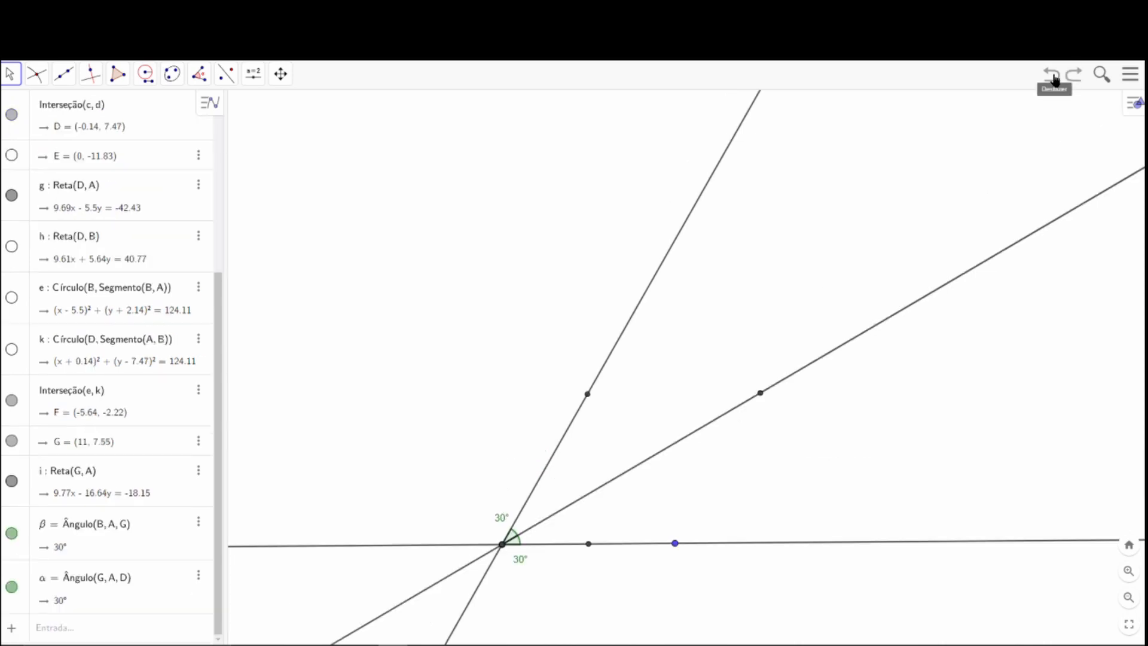
pyautogui.click(1052, 75)
pyautogui.click(1053, 75)
pyautogui.click(1052, 75)
pyautogui.click(1052, 75)
pyautogui.click(1052, 76)
pyautogui.click(1053, 75)
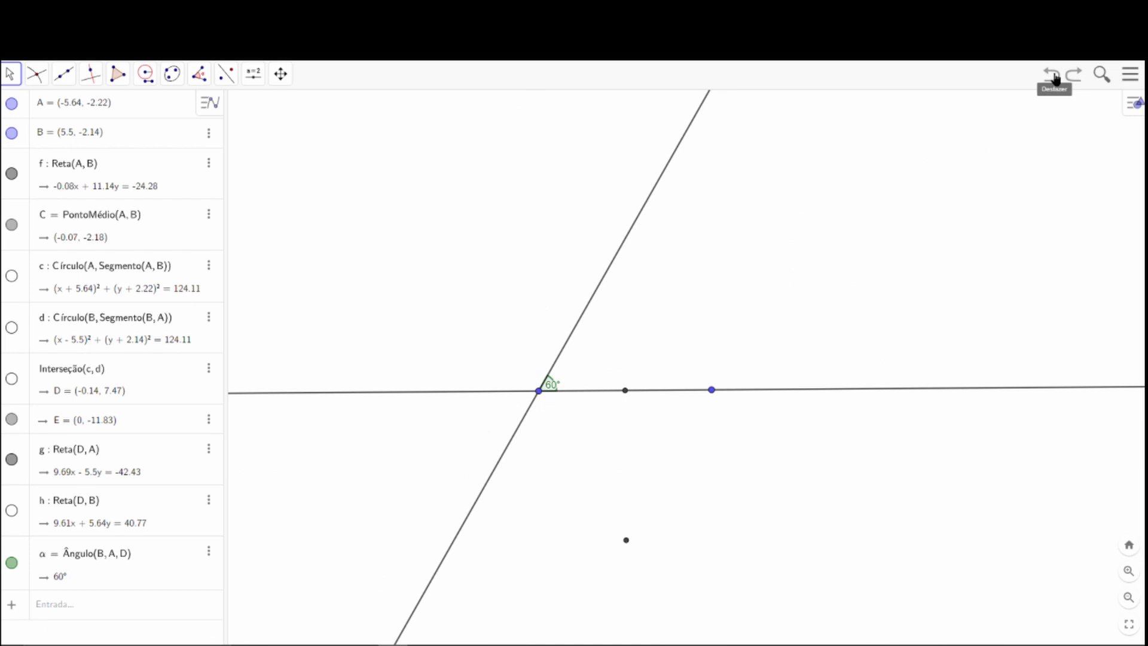
pyautogui.click(1053, 75)
pyautogui.click(1053, 76)
pyautogui.click(1055, 77)
pyautogui.click(1055, 76)
pyautogui.click(1056, 76)
pyautogui.click(1056, 77)
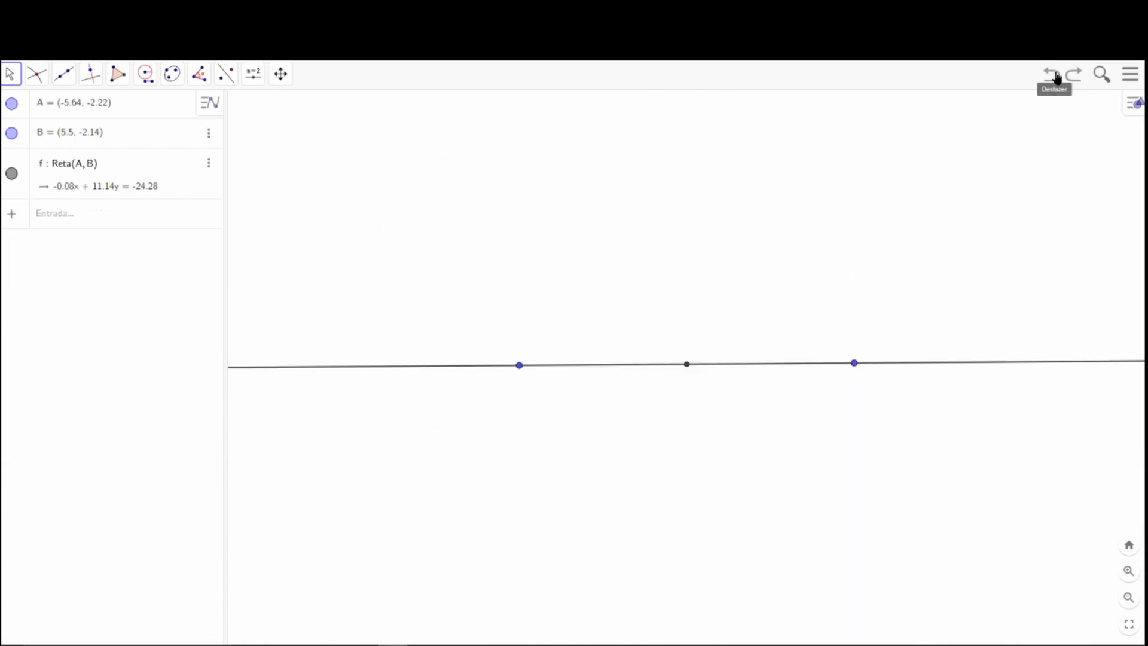
pyautogui.click(1056, 76)
# Move point B closer to A, to about (4.5, -2.12), and mark the midpoint of A and B.
pyautogui.moveTo(829, 369); pyautogui.dragTo(828, 365)
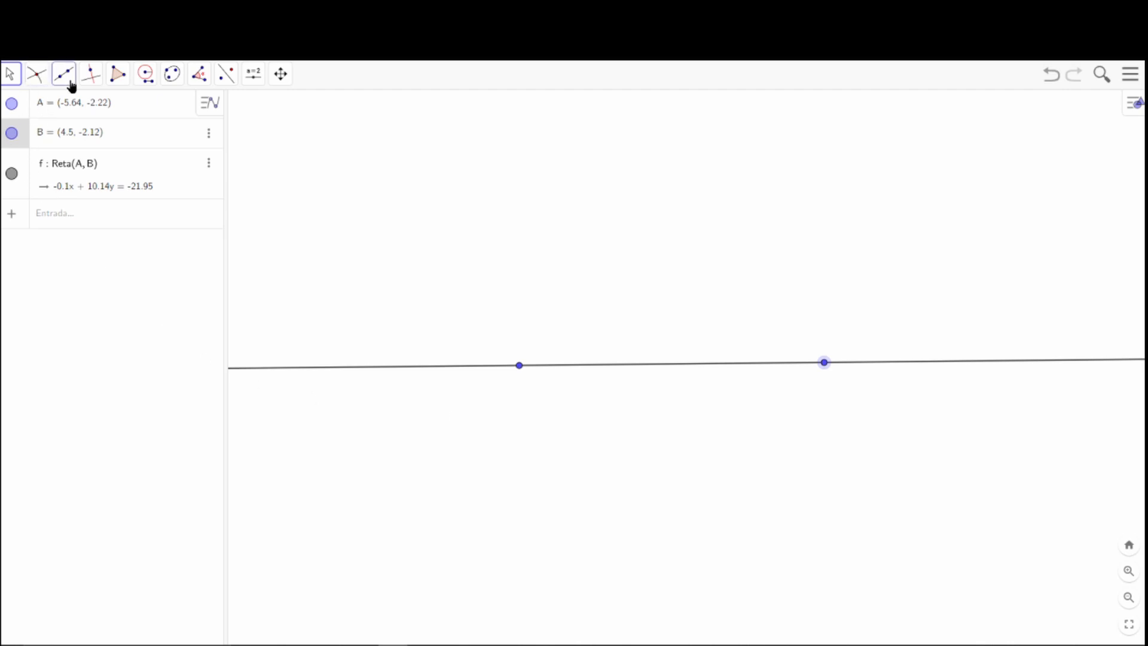
pyautogui.click(36, 75)
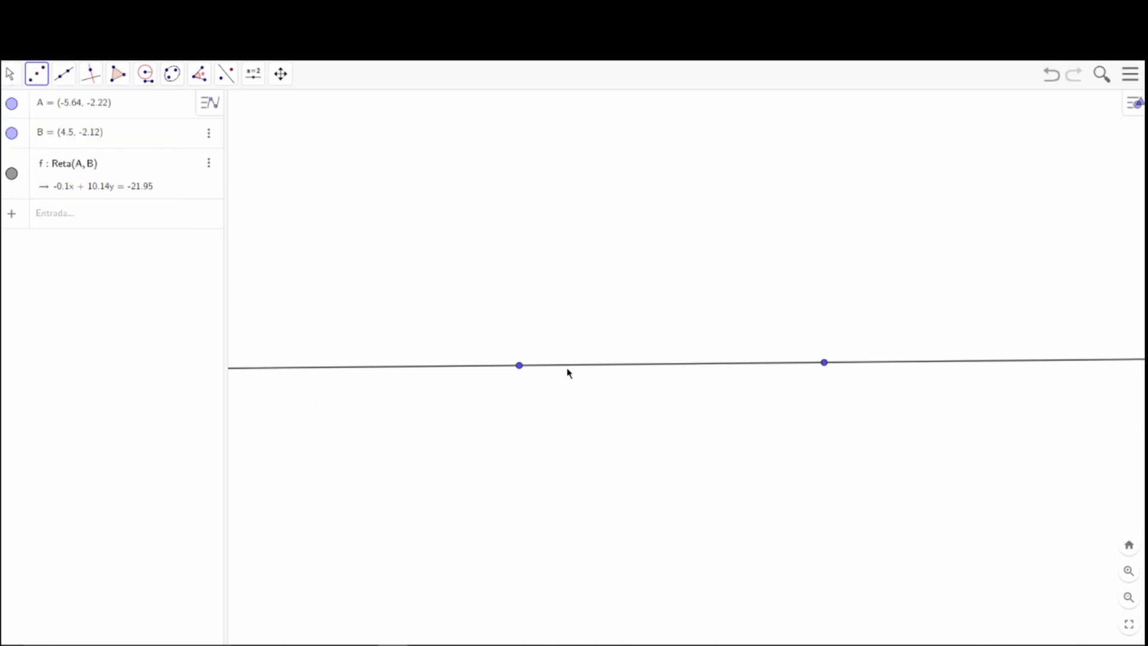
pyautogui.click(519, 365)
pyautogui.click(825, 363)
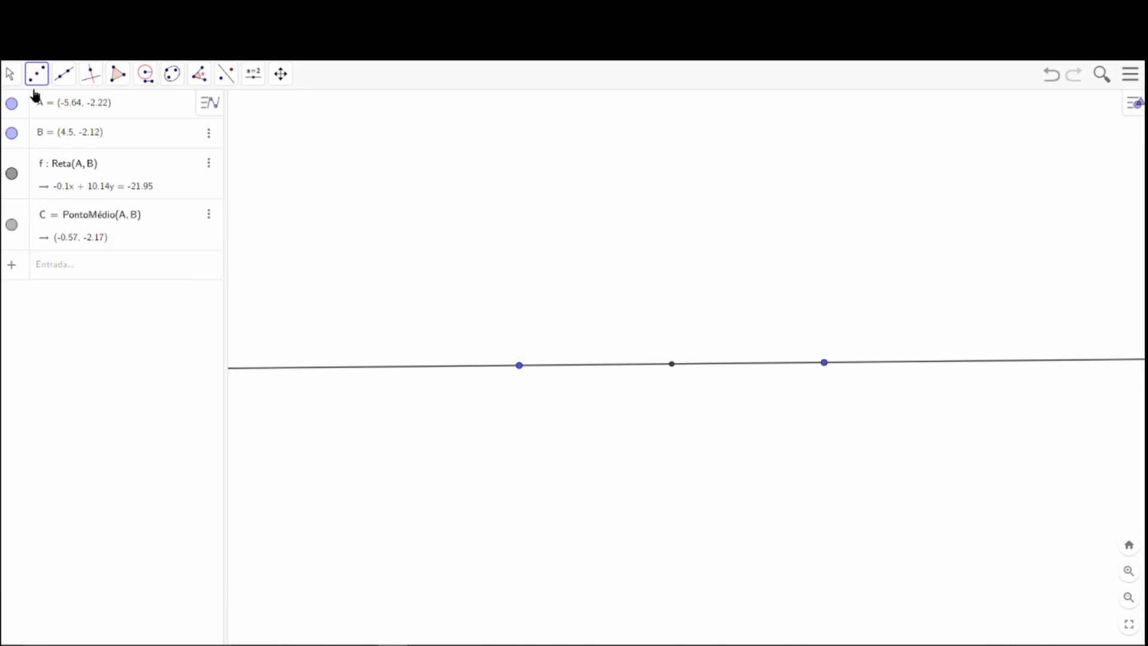
# Draw a circle centred on A through a new point on line AB just past the midpoint, at about (0.12, -2.16).
pyautogui.click(11, 74)
pyautogui.click(146, 73)
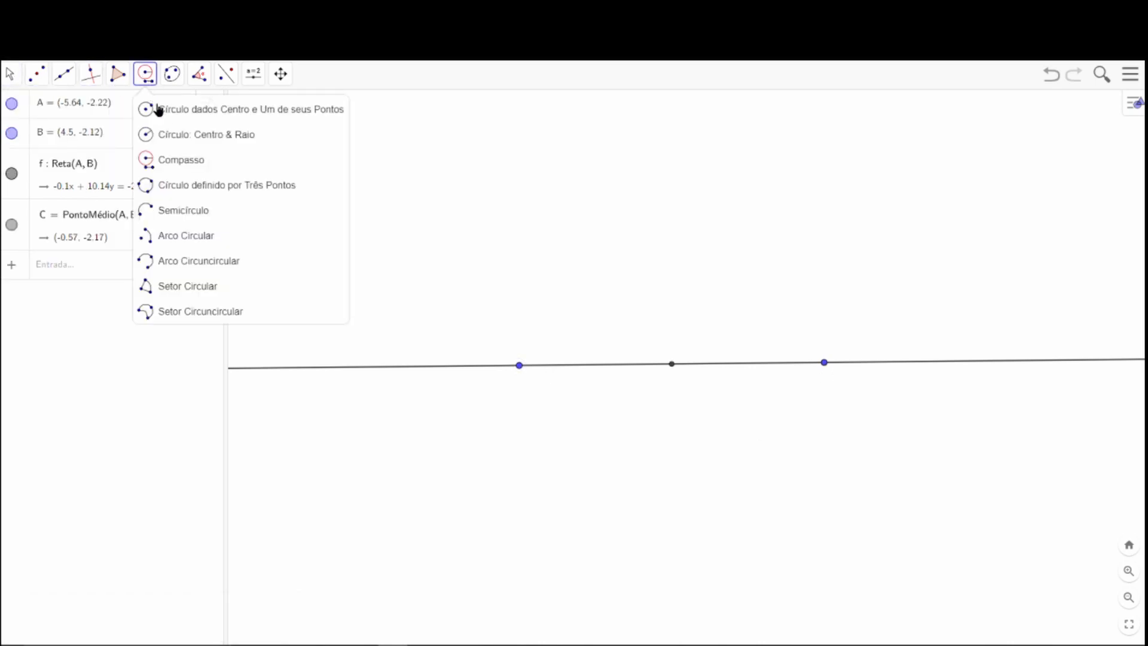
pyautogui.click(159, 110)
pyautogui.click(519, 366)
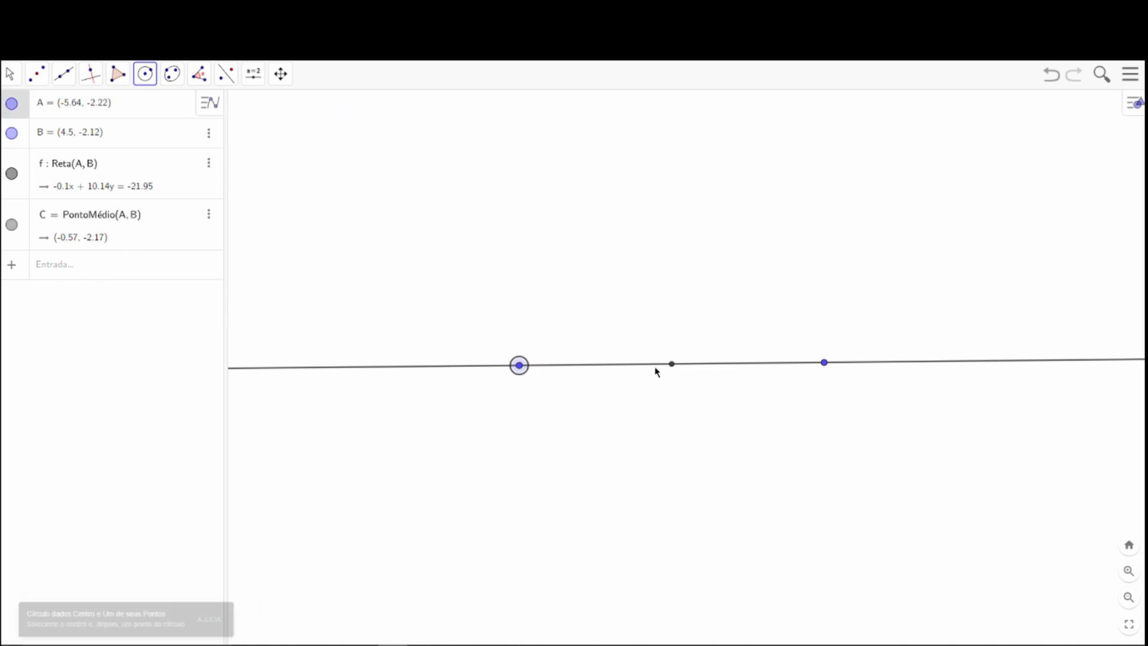
pyautogui.click(692, 364)
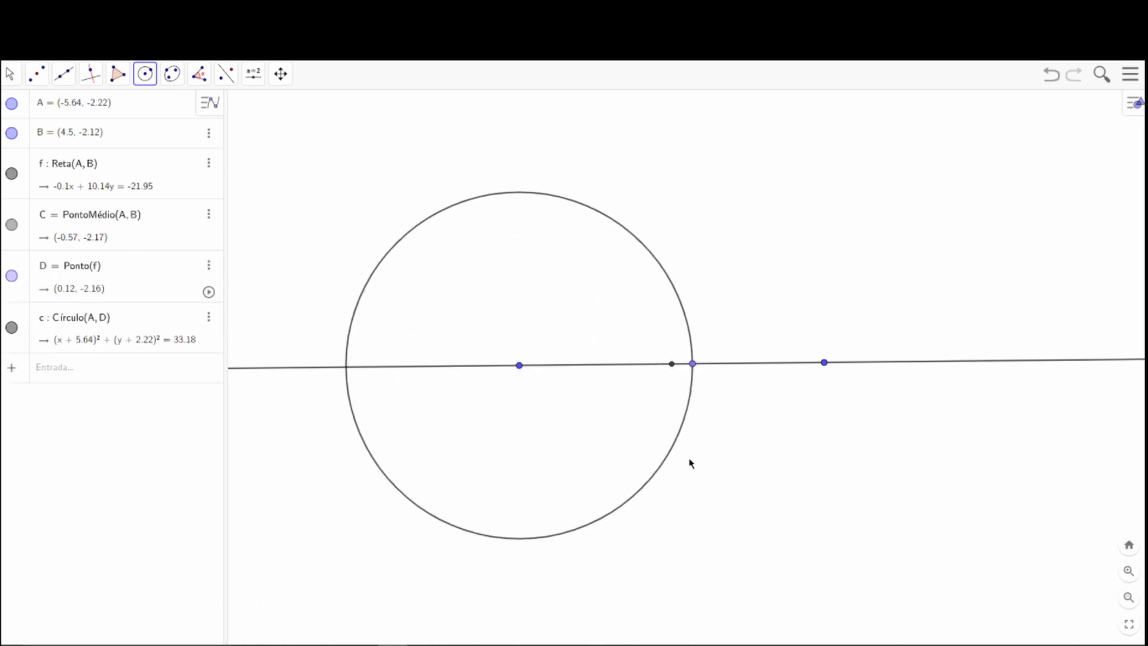
# Draw a compass circle centred on B with radius AD.
pyautogui.click(146, 74)
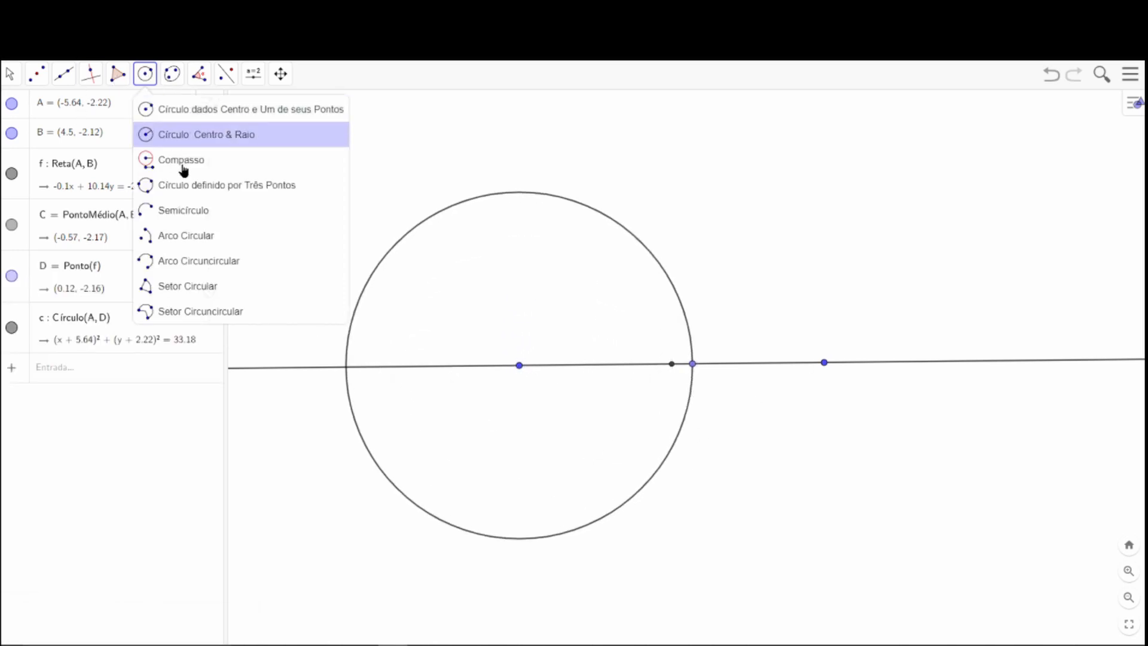
pyautogui.click(181, 162)
pyautogui.click(519, 366)
pyautogui.click(693, 363)
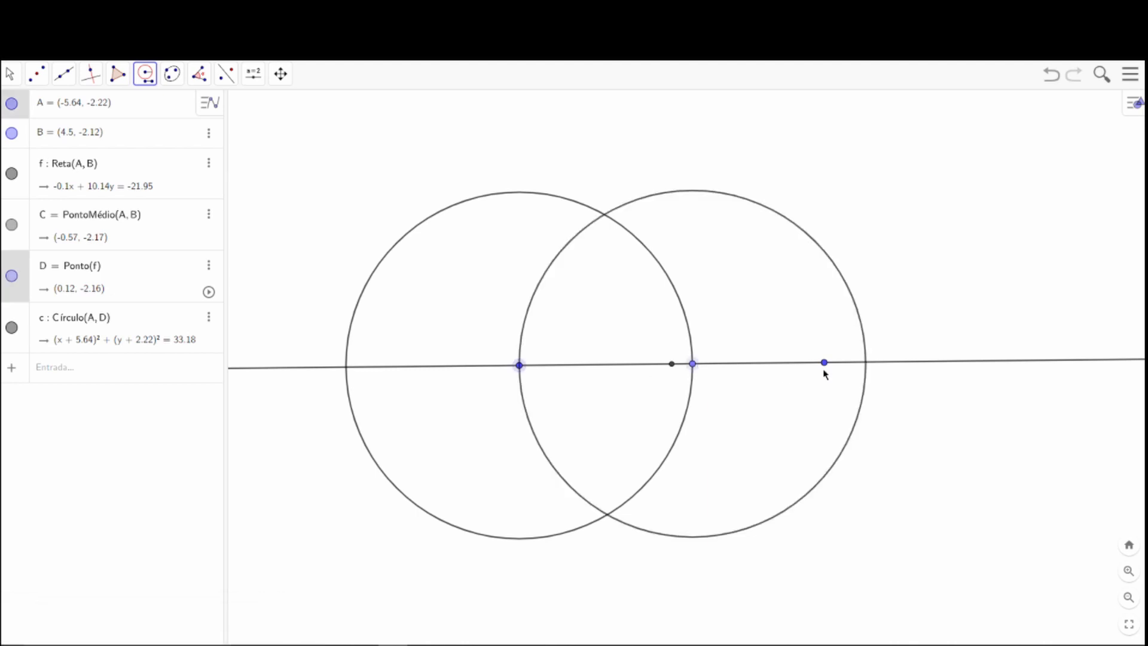
pyautogui.click(824, 363)
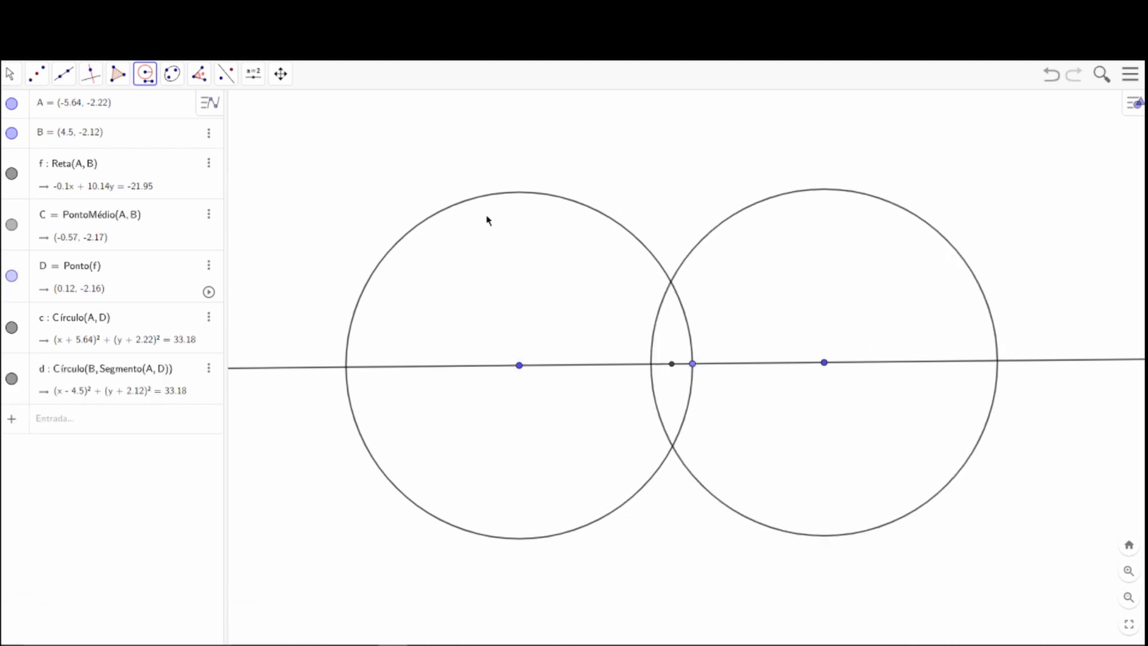
# Mark the intersection points of the circles centred on A and B.
pyautogui.click(9, 73)
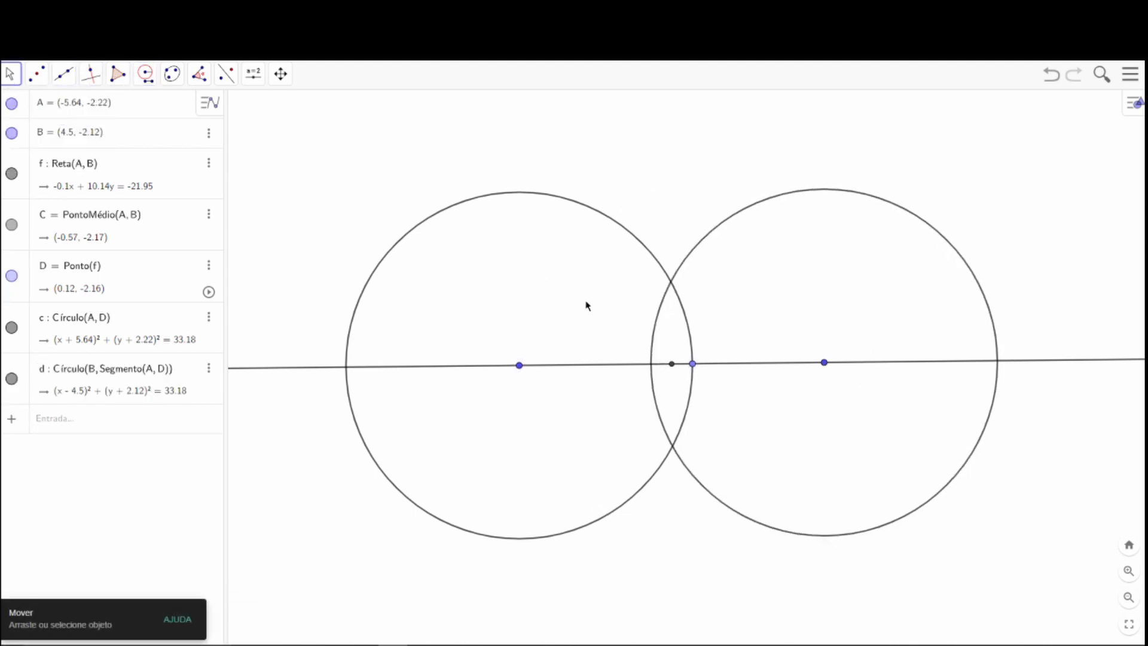
pyautogui.click(35, 75)
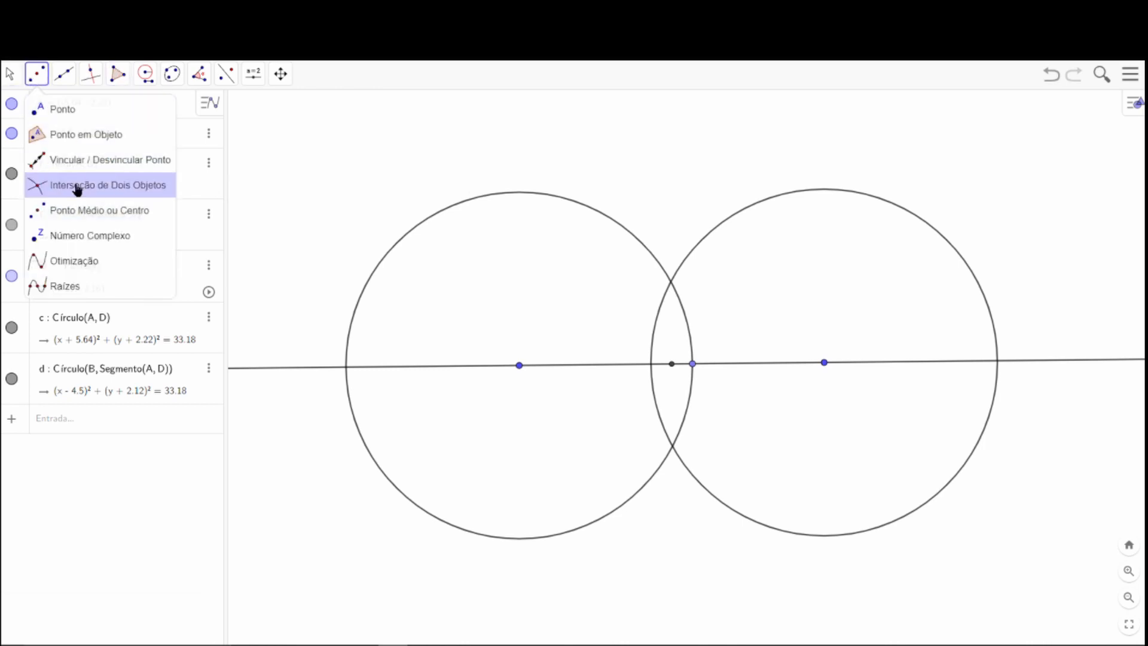
pyautogui.click(75, 188)
pyautogui.click(677, 287)
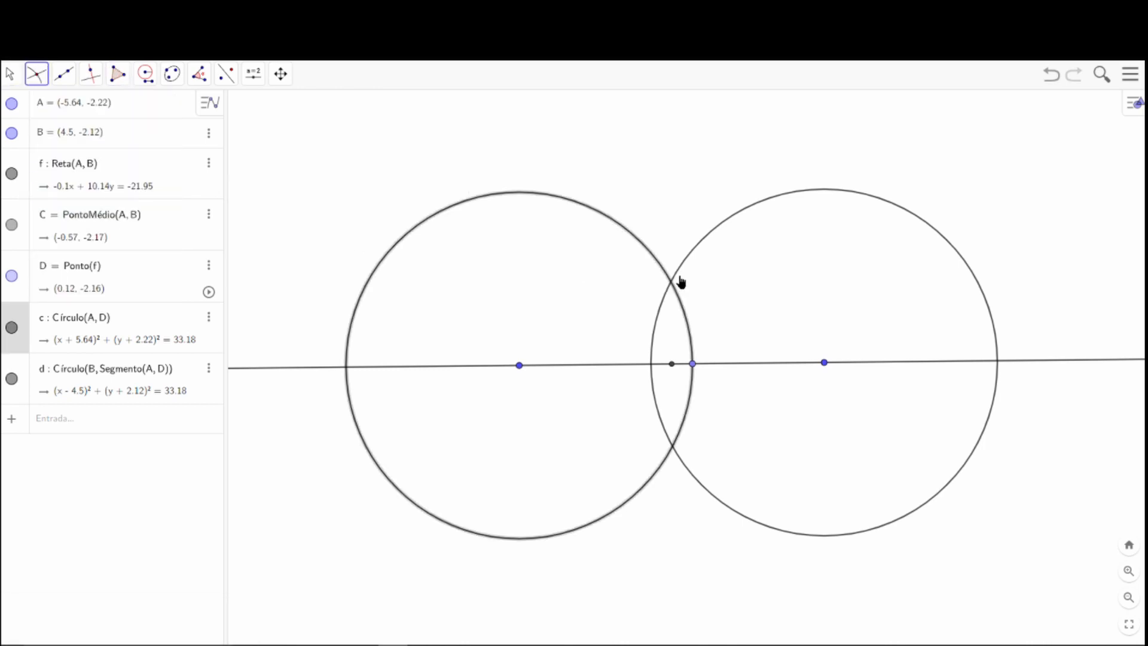
pyautogui.click(678, 285)
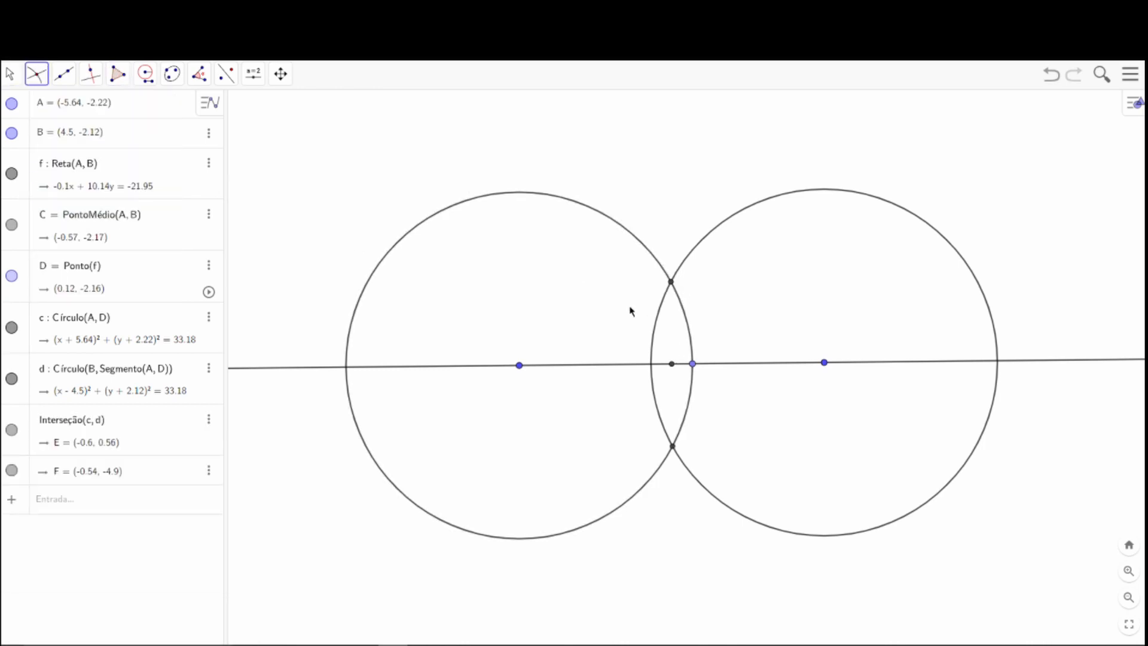
# Draw the perpendicular bisector of AB as a line through midpoint C and intersection point E.
pyautogui.click(64, 73)
pyautogui.click(76, 108)
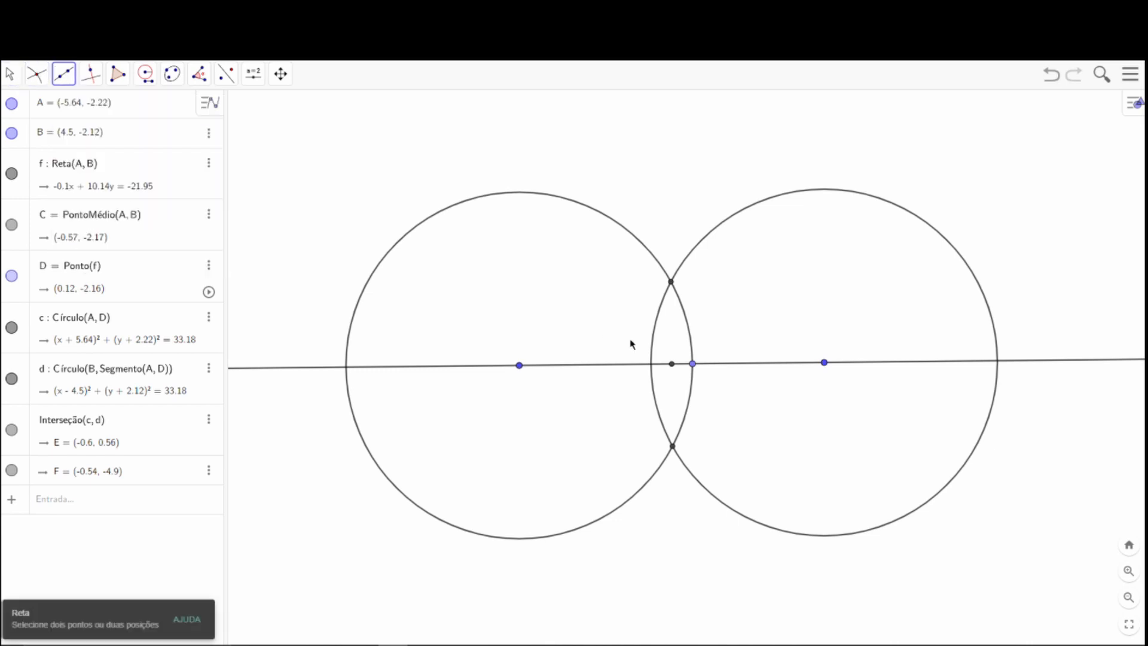
pyautogui.click(673, 364)
pyautogui.click(672, 282)
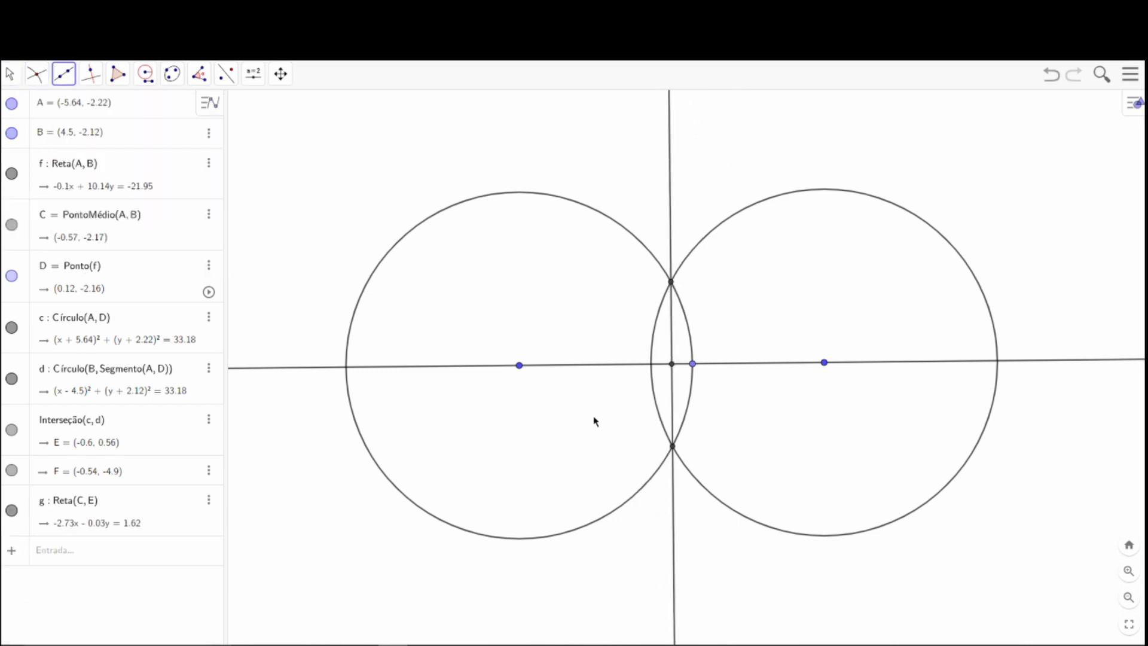
# Hide the two circles centred on A and B and the radius point D.
pyautogui.click(10, 74)
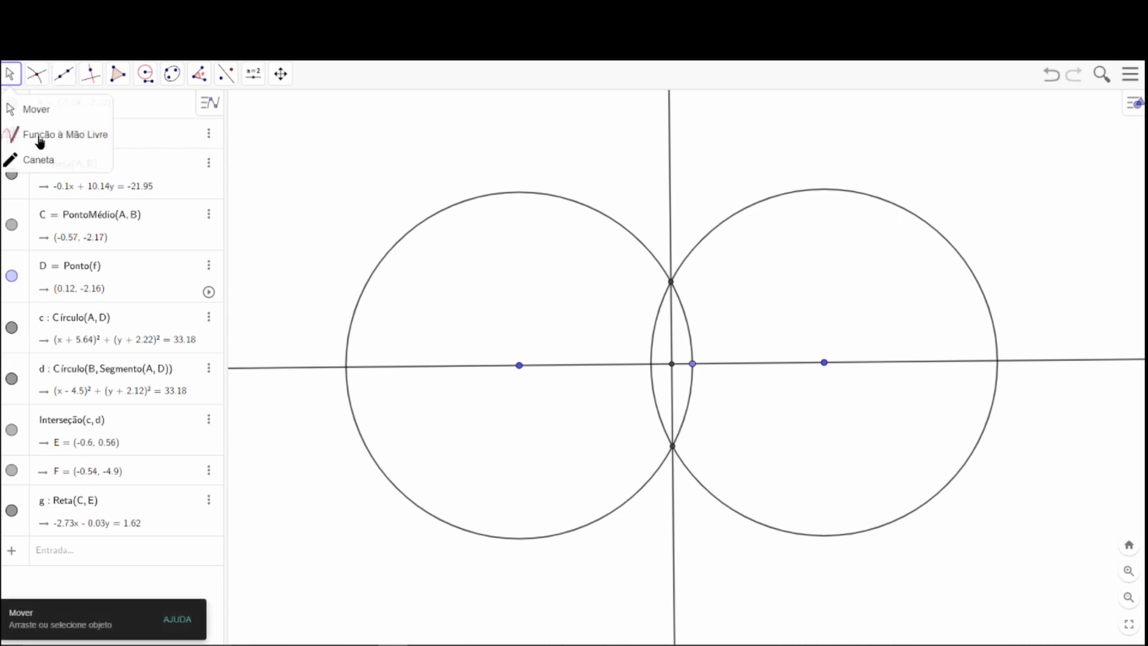
pyautogui.click(30, 109)
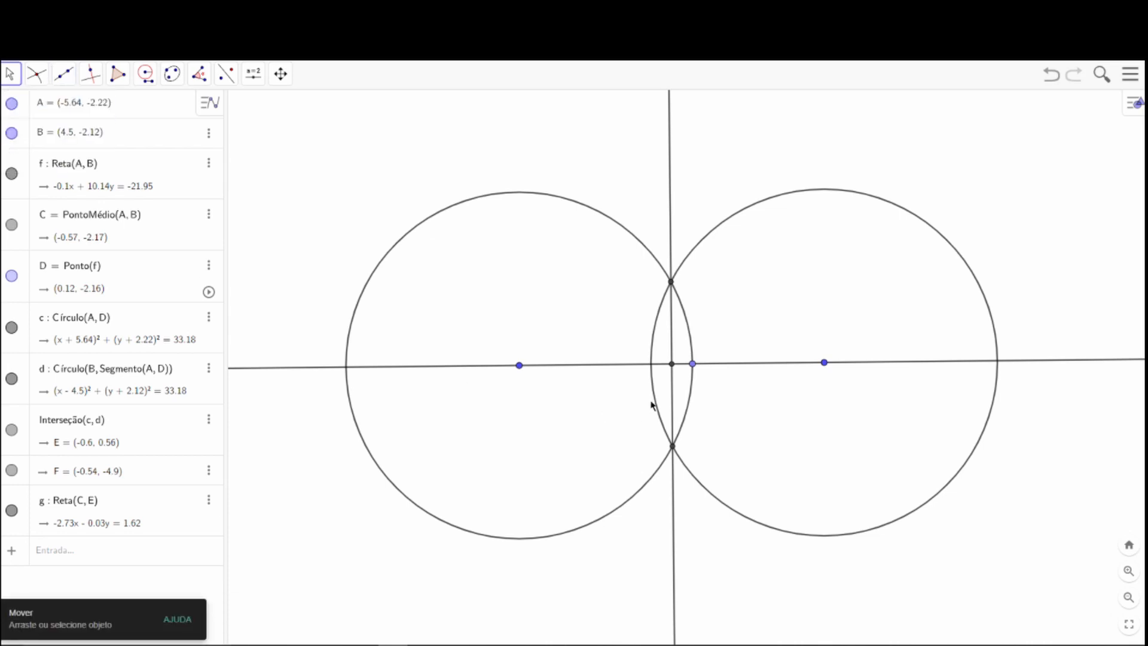
pyautogui.click(12, 377)
pyautogui.click(12, 329)
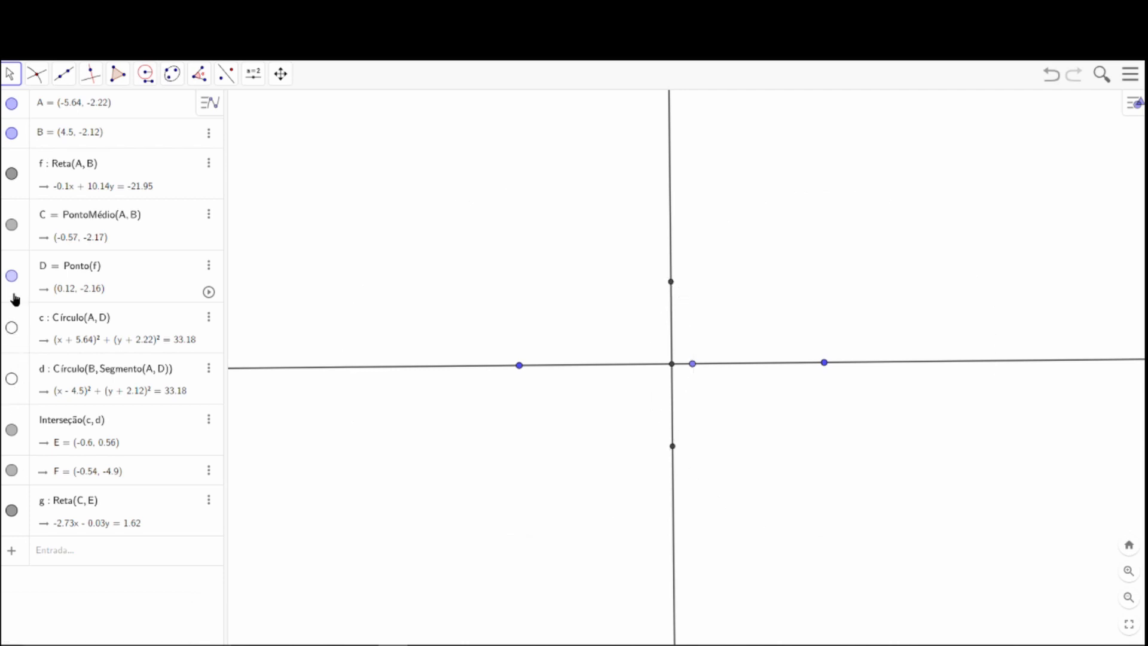
pyautogui.click(11, 275)
# Draw a compass circle centred on midpoint C with radius AC.
pyautogui.scroll(-3, 726, 336)
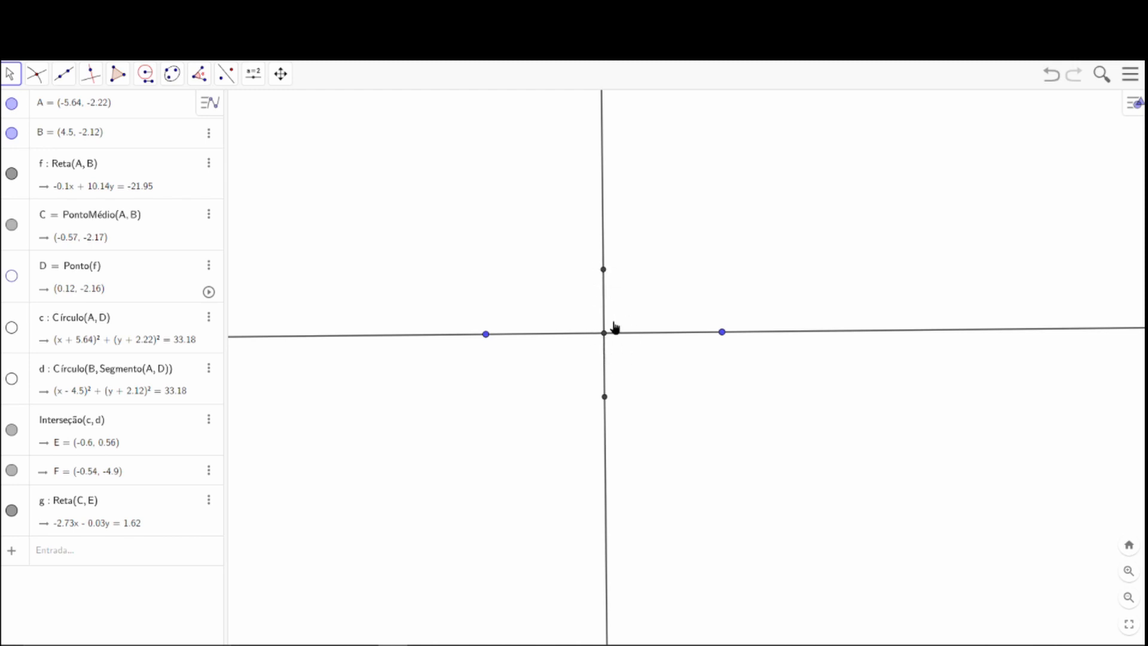
pyautogui.scroll(3, 591, 350)
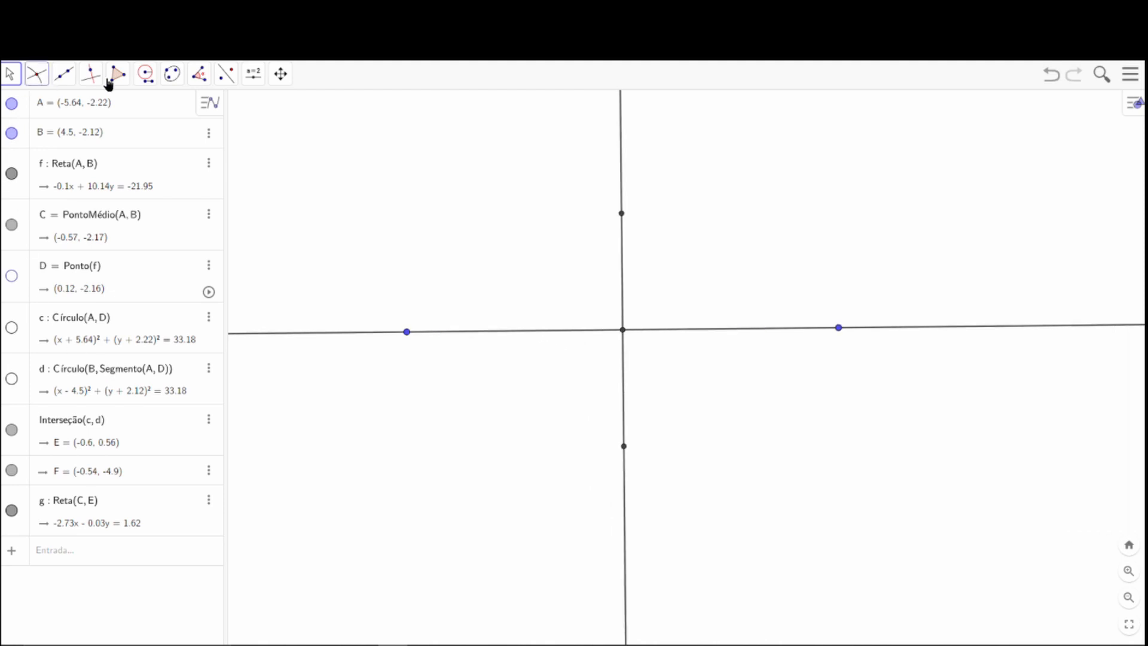
pyautogui.click(145, 77)
pyautogui.click(160, 159)
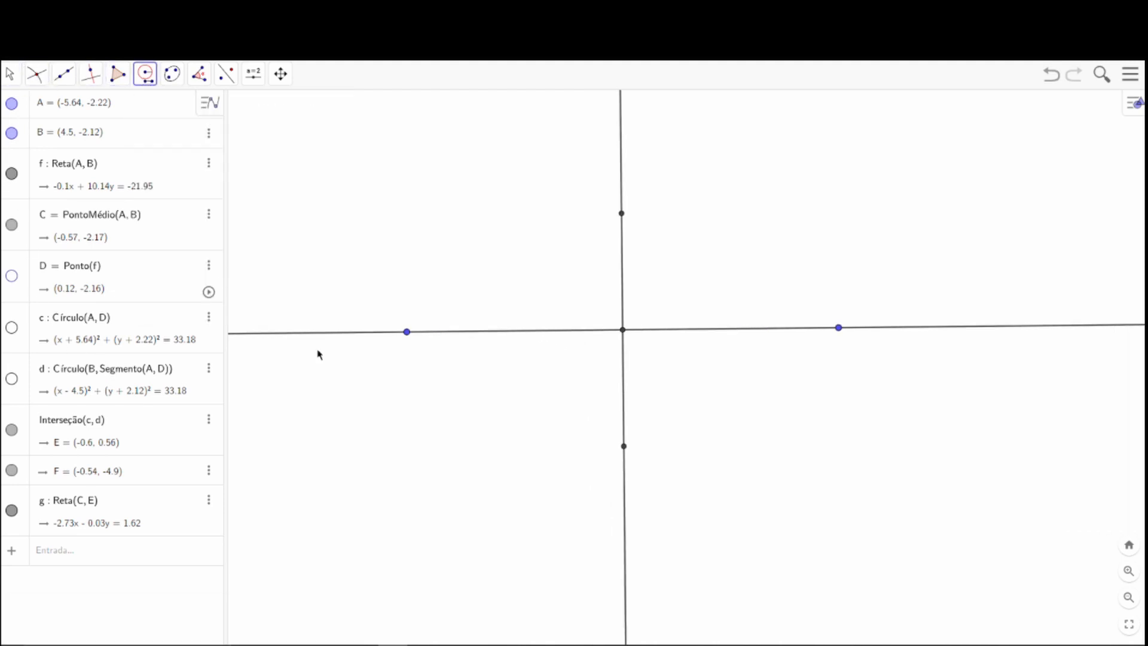
pyautogui.click(408, 332)
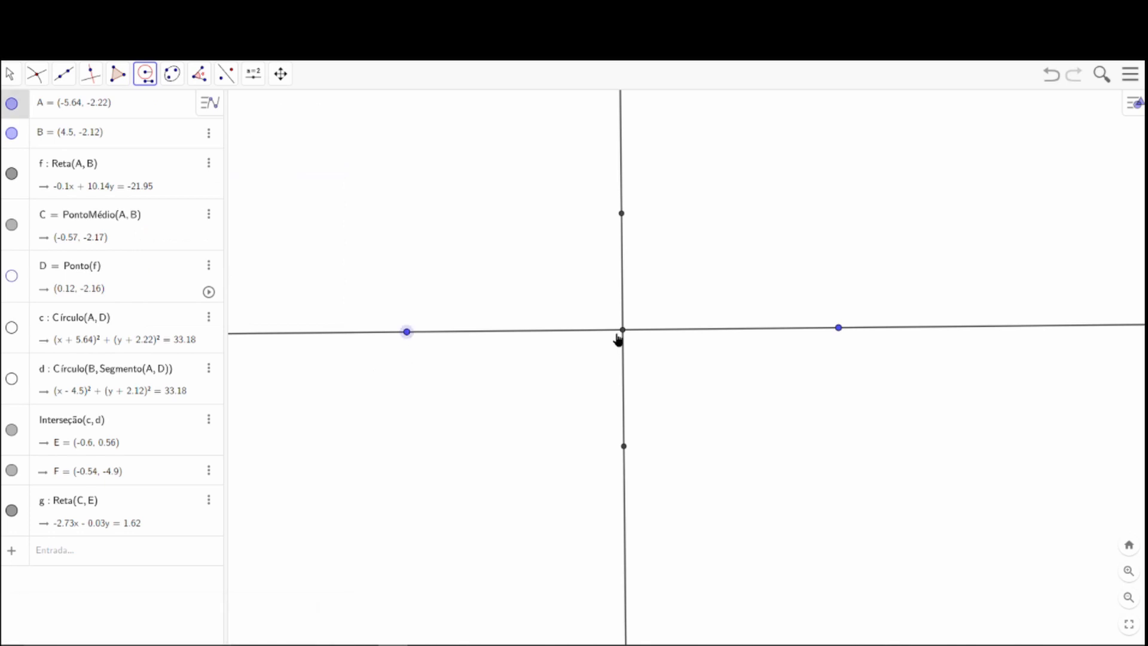
pyautogui.click(622, 330)
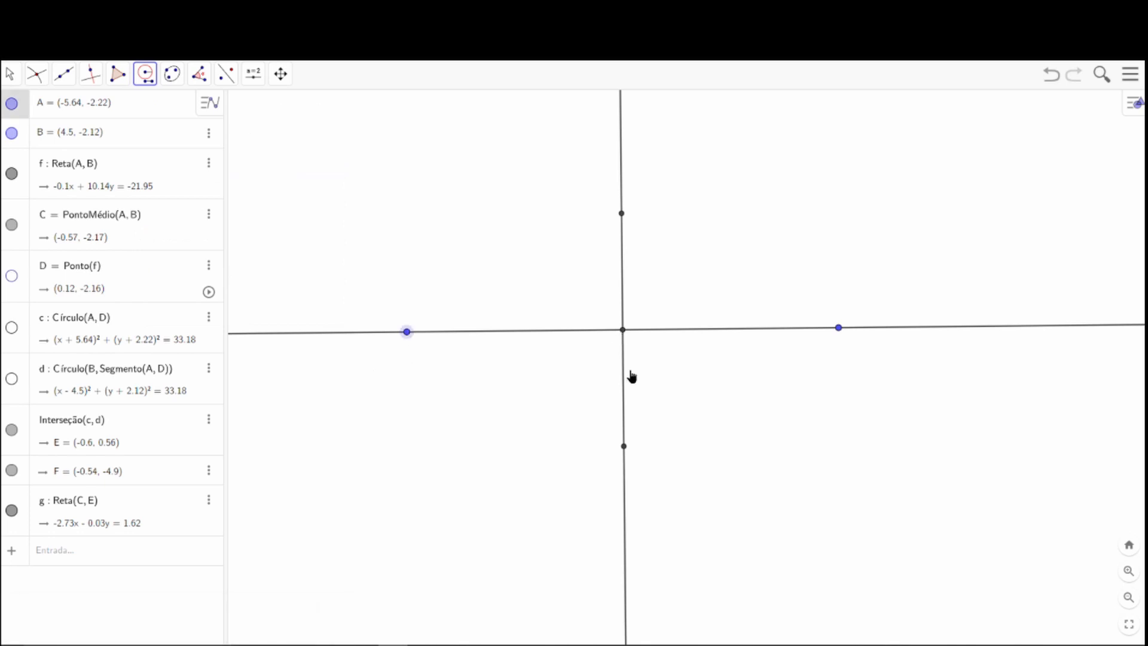
pyautogui.click(623, 332)
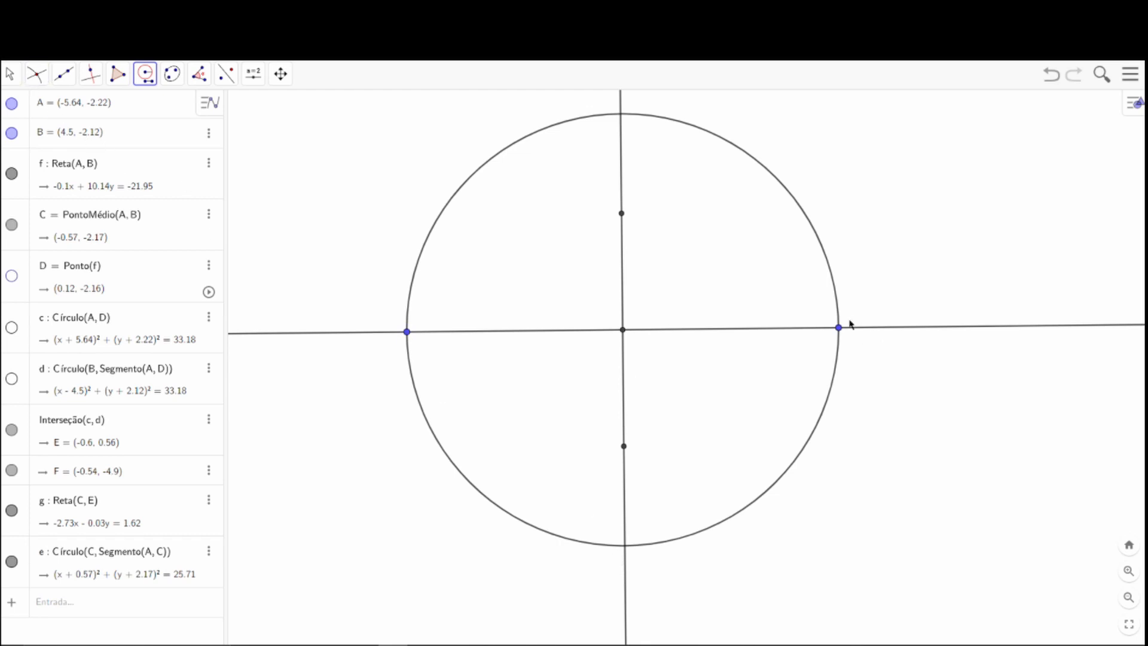
# Mark the upper intersection of the circle centred on C with the perpendicular bisector.
pyautogui.click(40, 76)
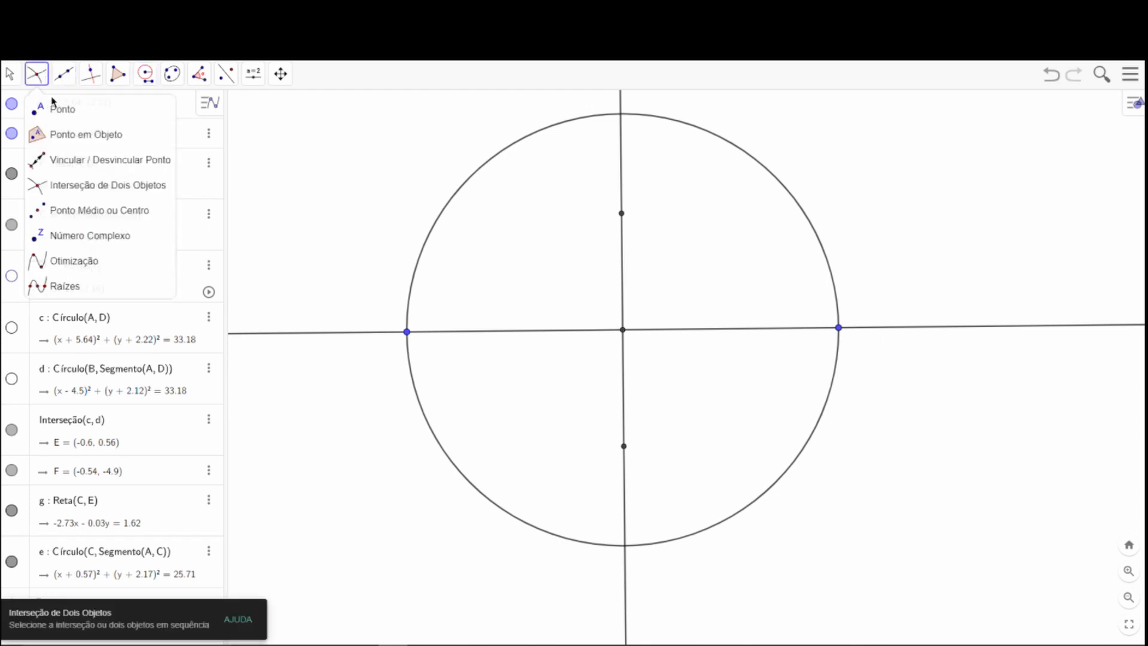
pyautogui.click(84, 187)
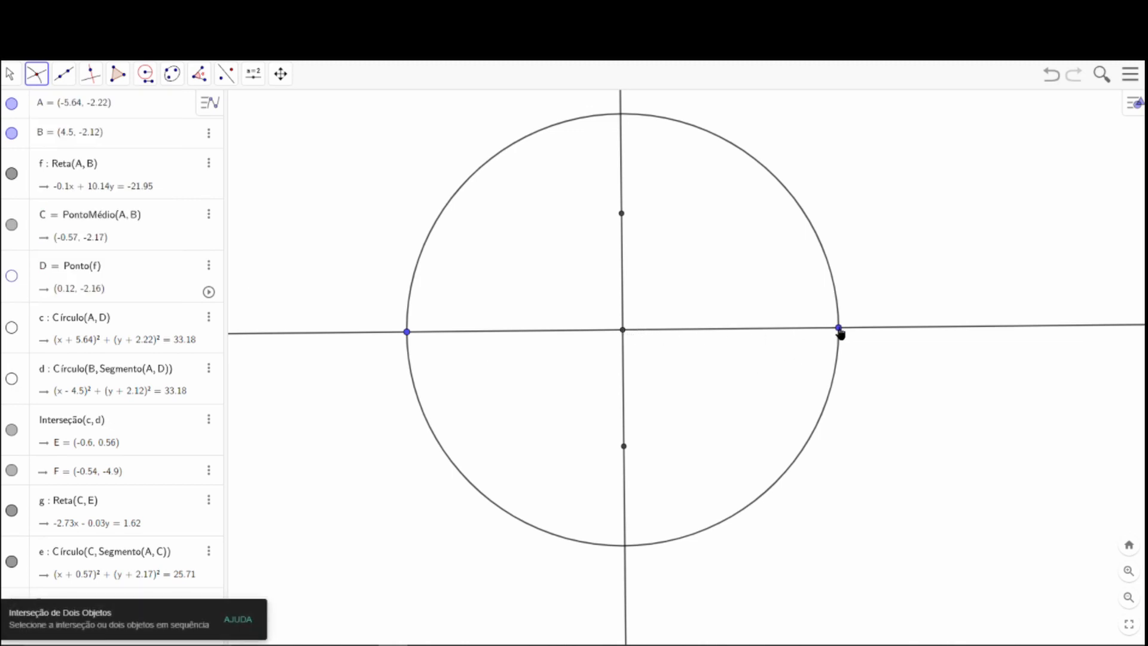
pyautogui.click(622, 120)
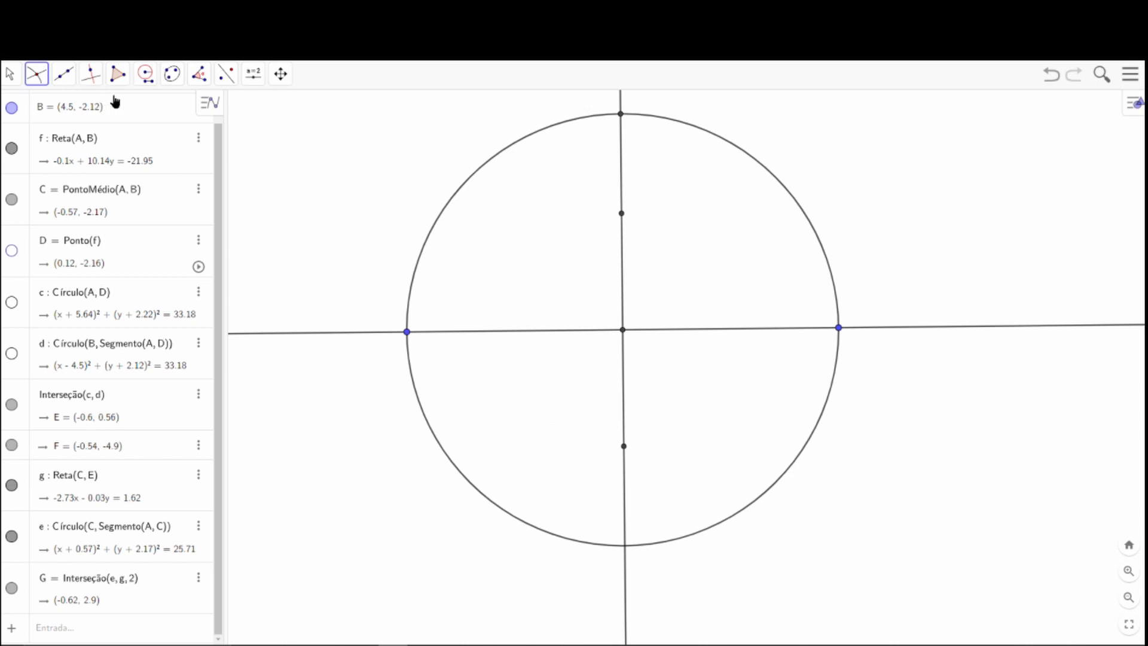
# Draw two compass circles with radius BC, one centred on B and one on the upper intersection point G.
pyautogui.click(149, 81)
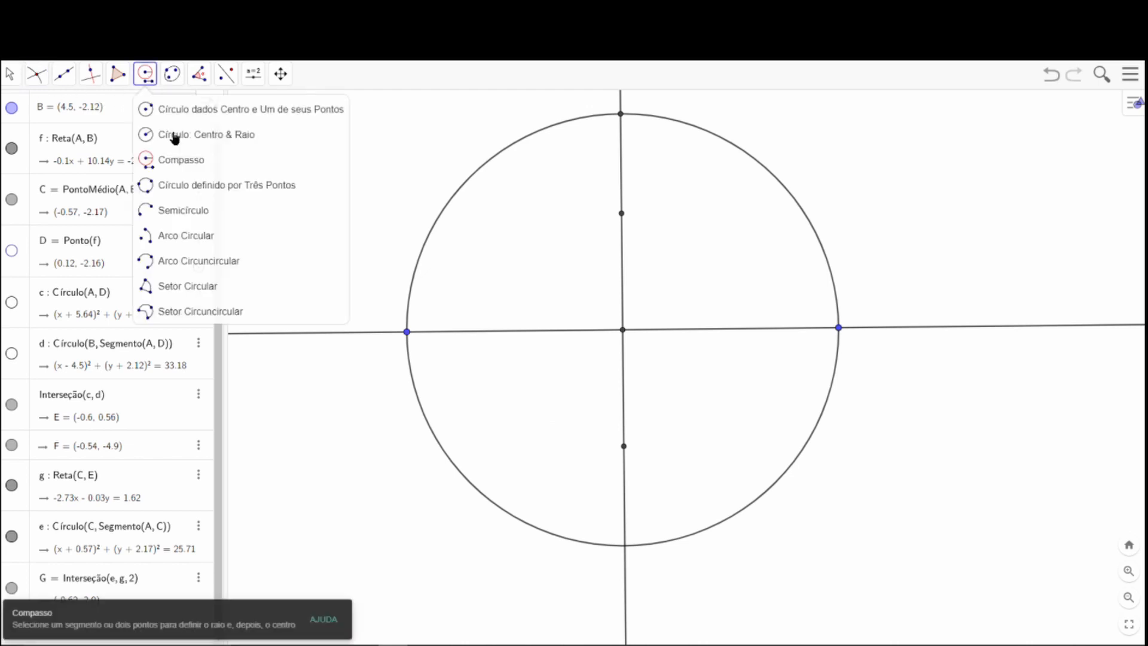
pyautogui.click(178, 159)
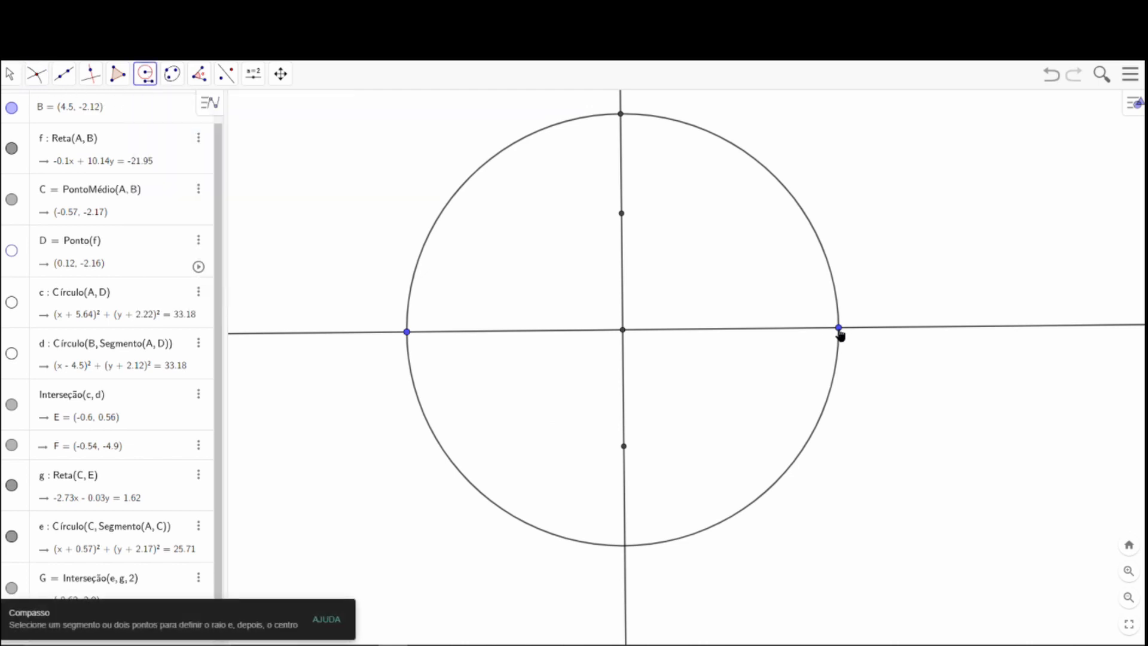
pyautogui.click(840, 329)
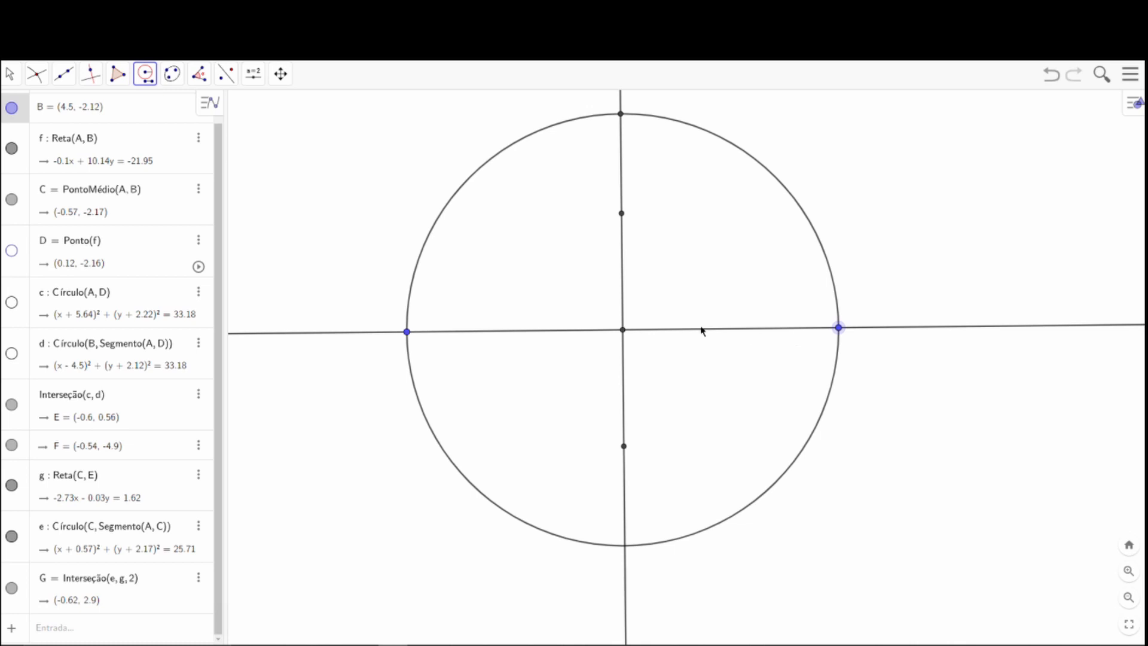
pyautogui.click(622, 330)
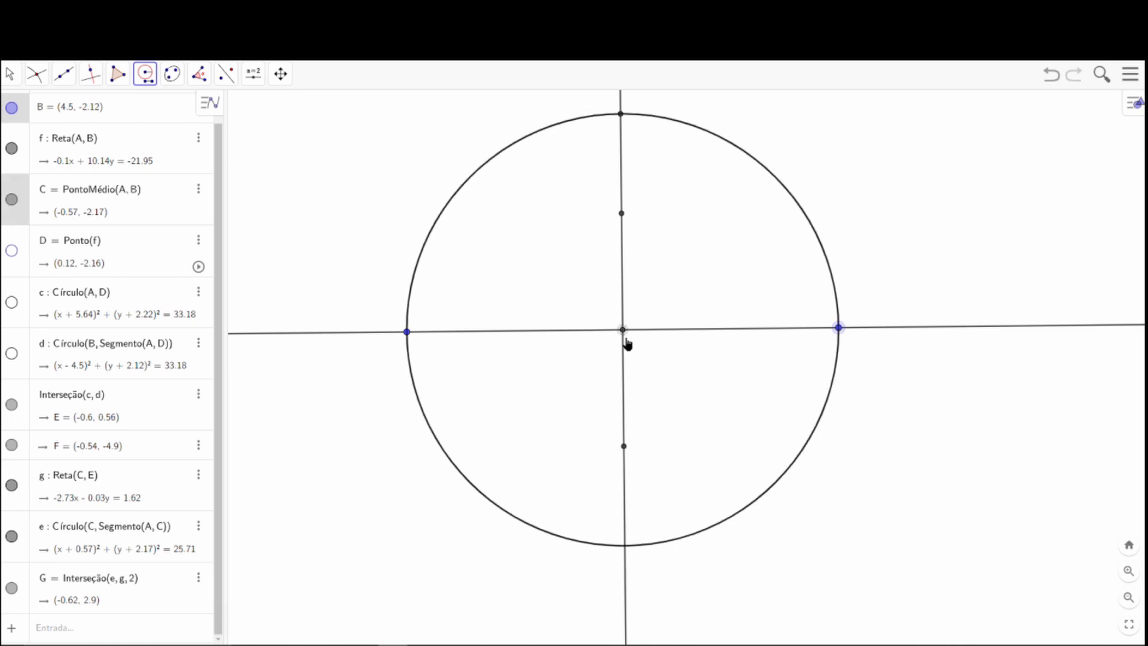
pyautogui.click(839, 329)
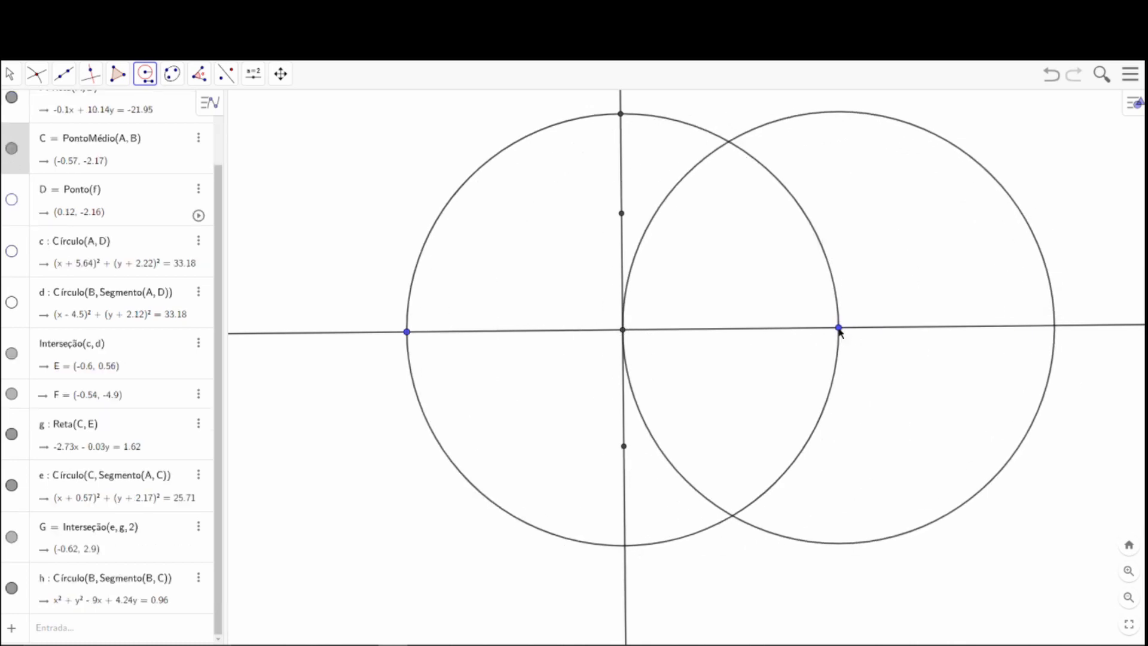
pyautogui.click(625, 331)
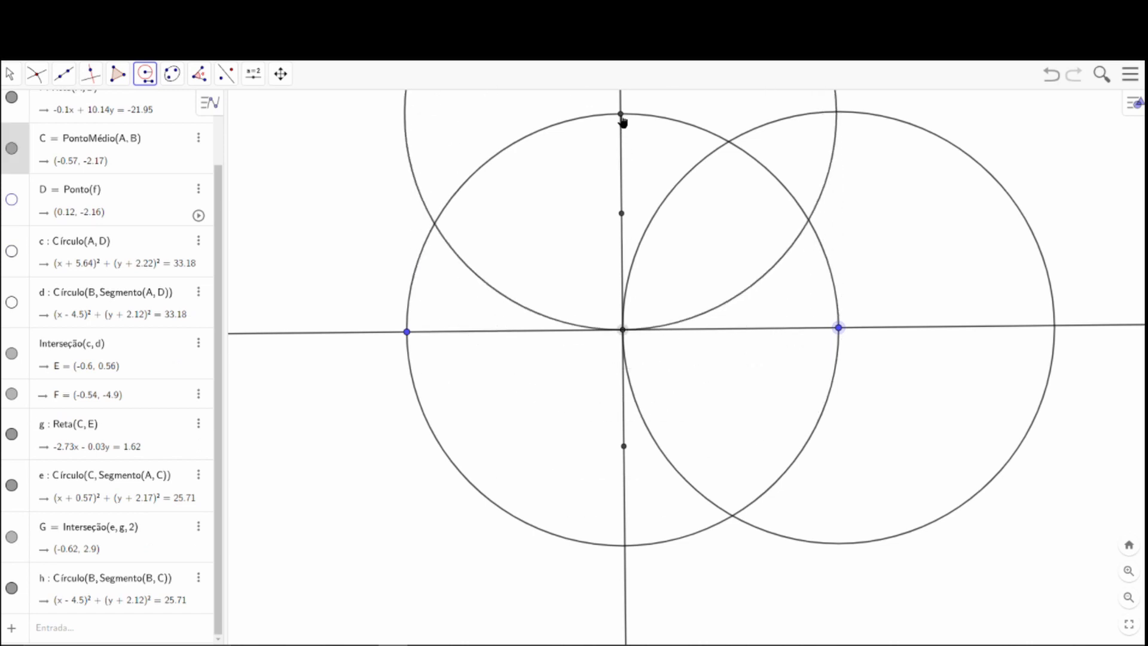
pyautogui.click(621, 114)
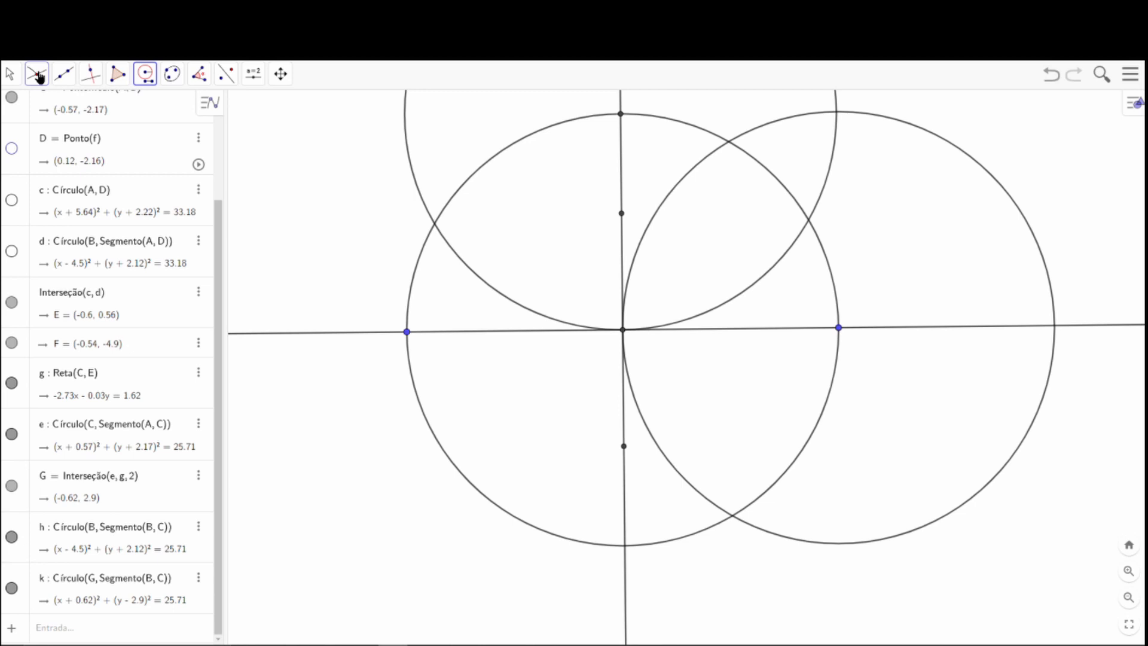
# Hide the circle centred on midpoint C.
pyautogui.click(8, 75)
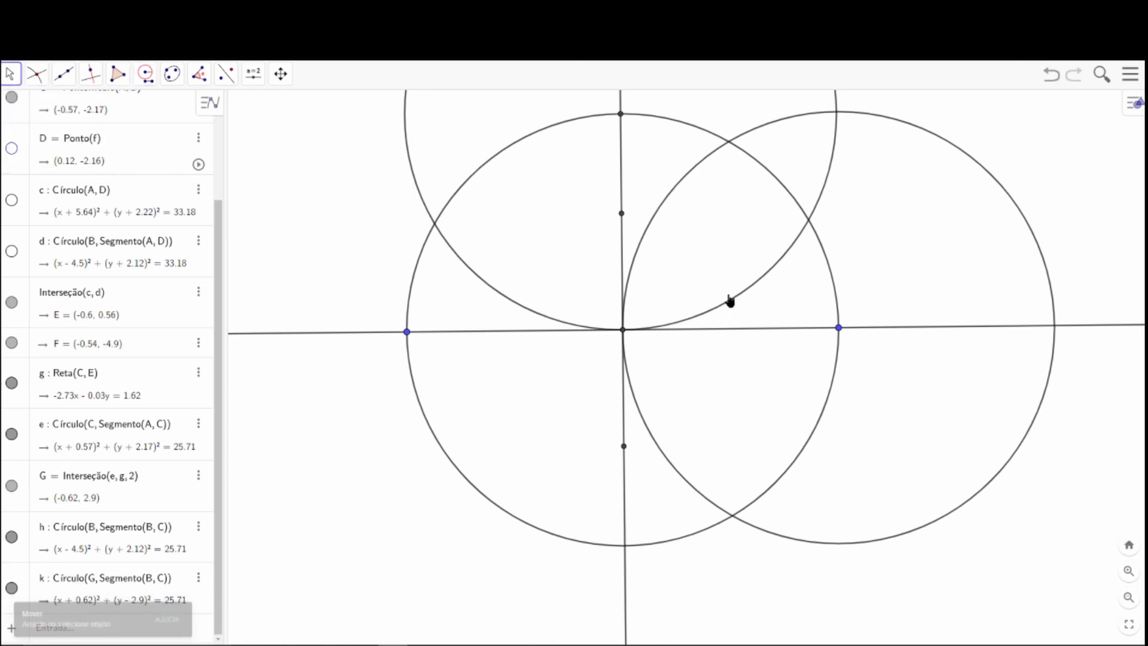
pyautogui.moveTo(730, 301); pyautogui.dragTo(684, 371)
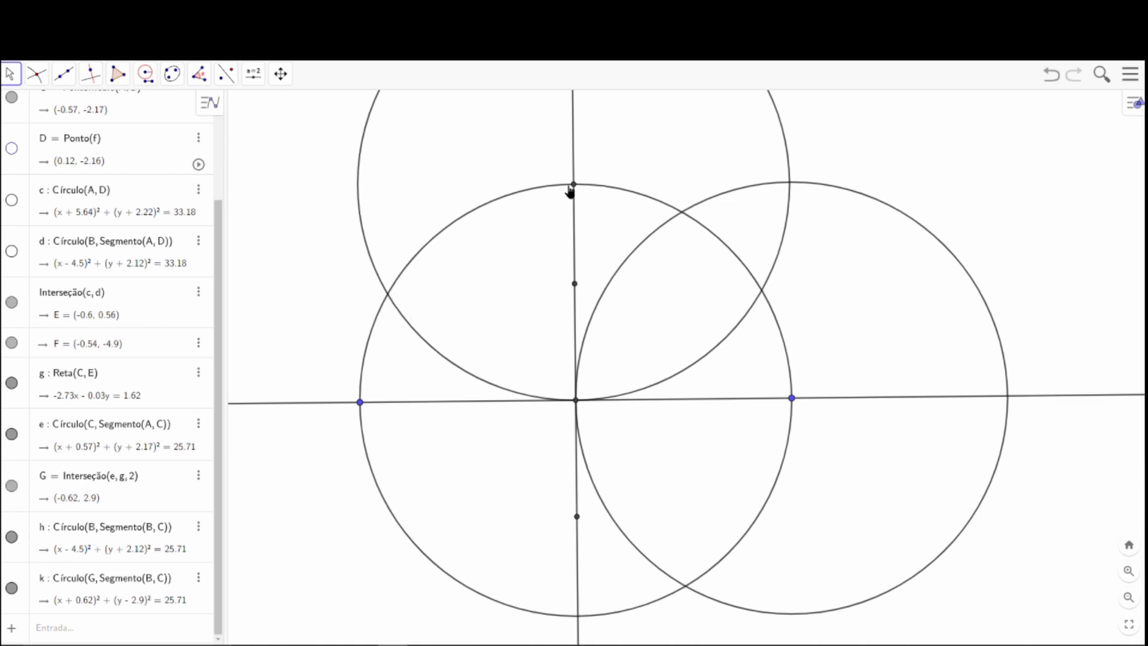
pyautogui.click(12, 436)
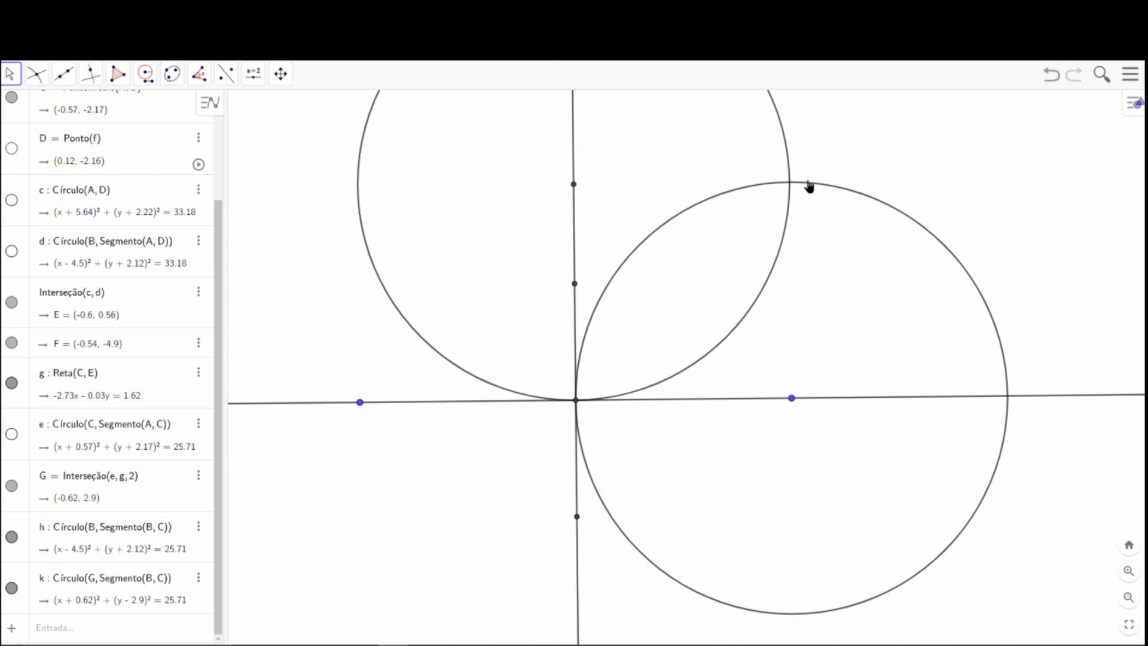
# Mark the intersections of the circles centred on B and G.
pyautogui.click(41, 80)
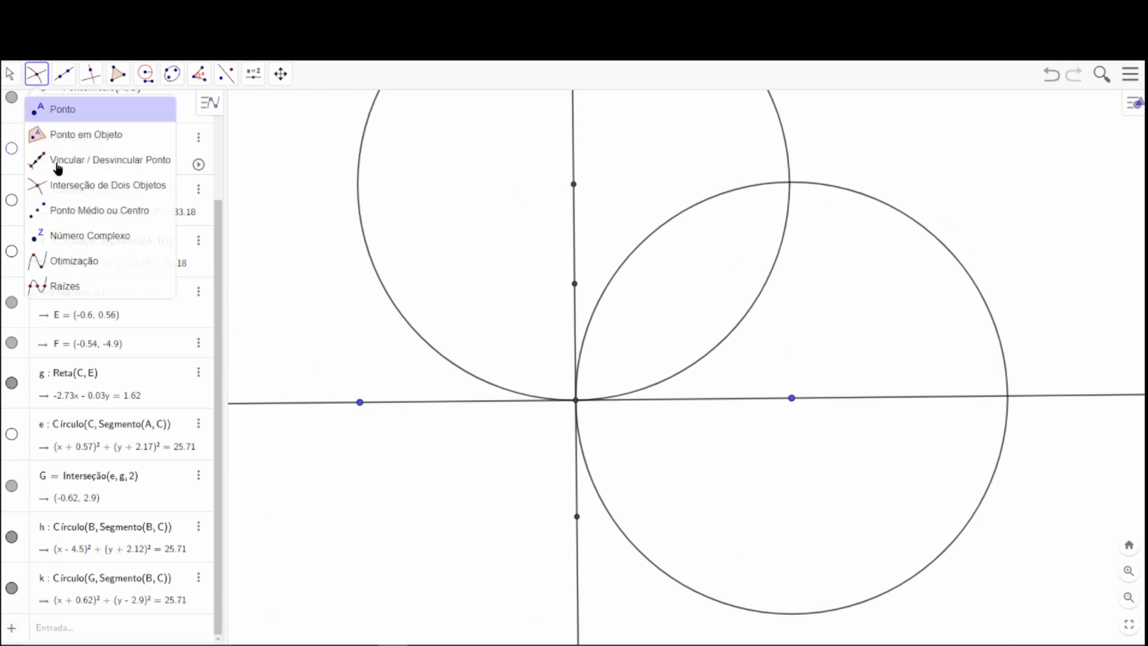
pyautogui.click(90, 185)
pyautogui.click(790, 181)
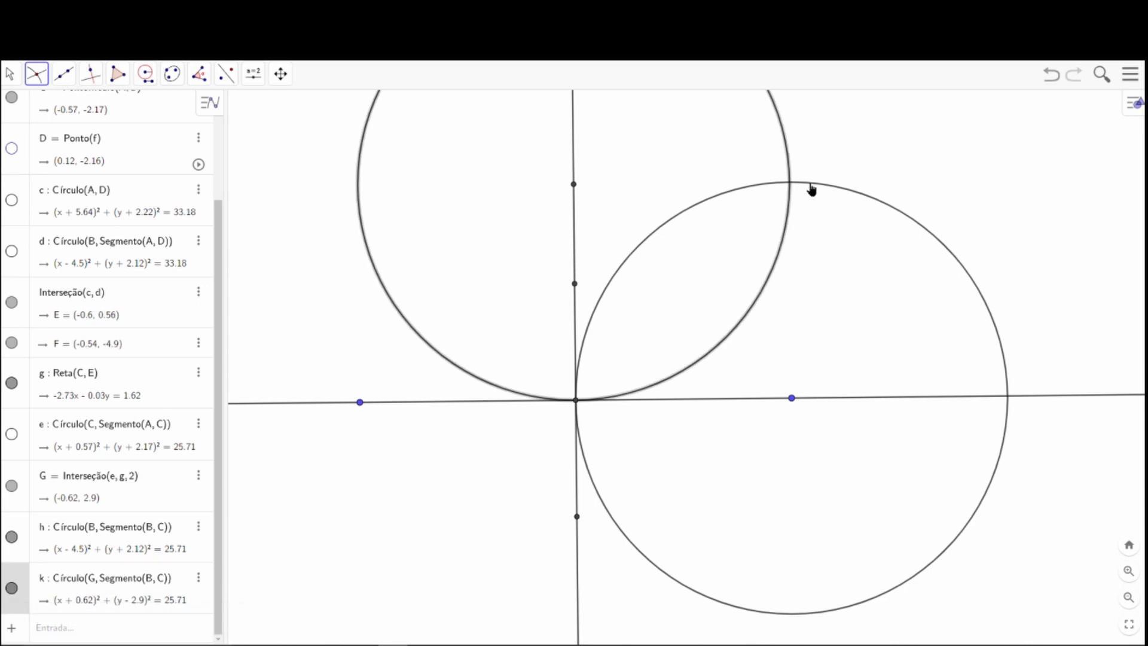
# Draw the bisector of the right angle as a line through circle intersection H and midpoint C.
pyautogui.click(64, 74)
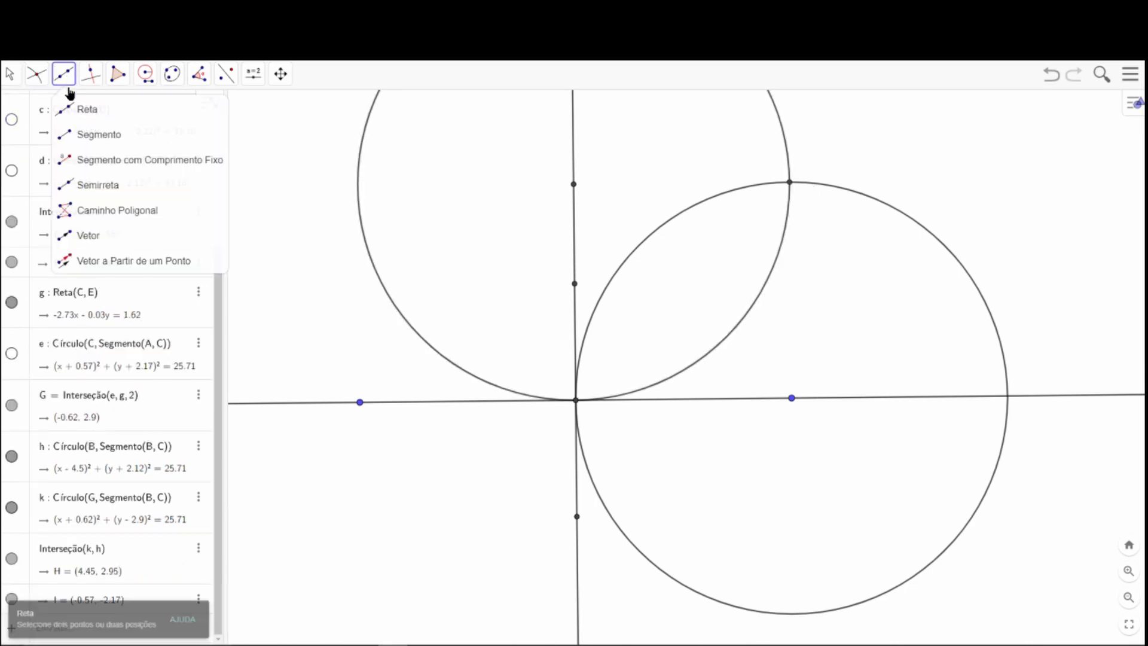
pyautogui.click(790, 182)
pyautogui.click(576, 399)
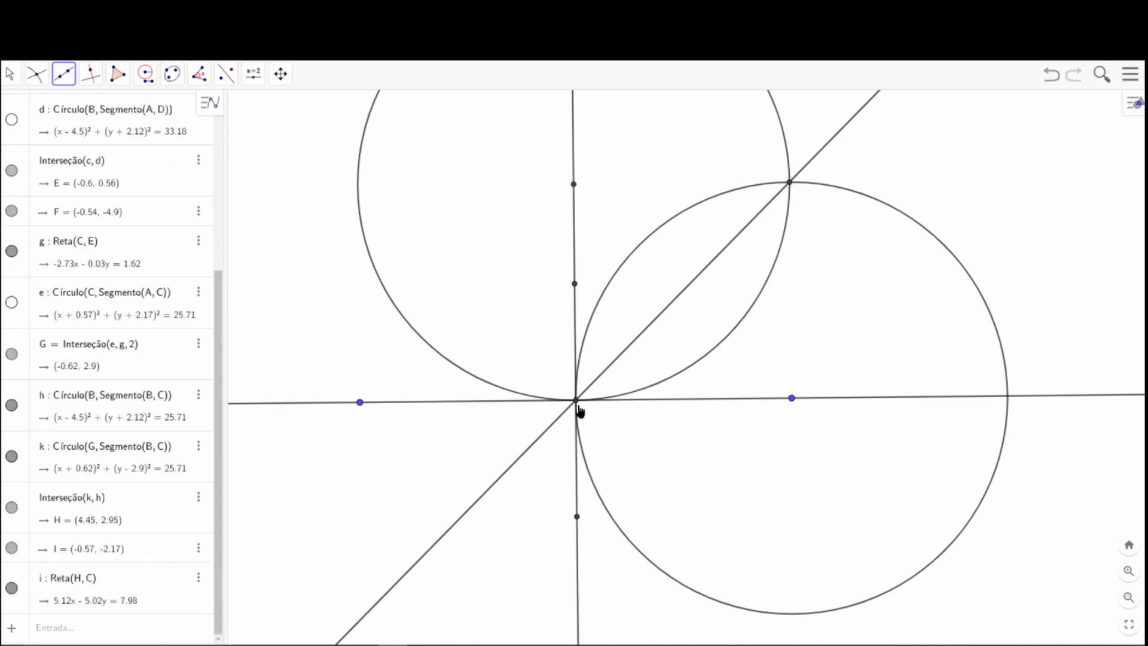
# Measure angle BCH between line AB and the diagonal line, and place its label just below line AB.
pyautogui.click(201, 74)
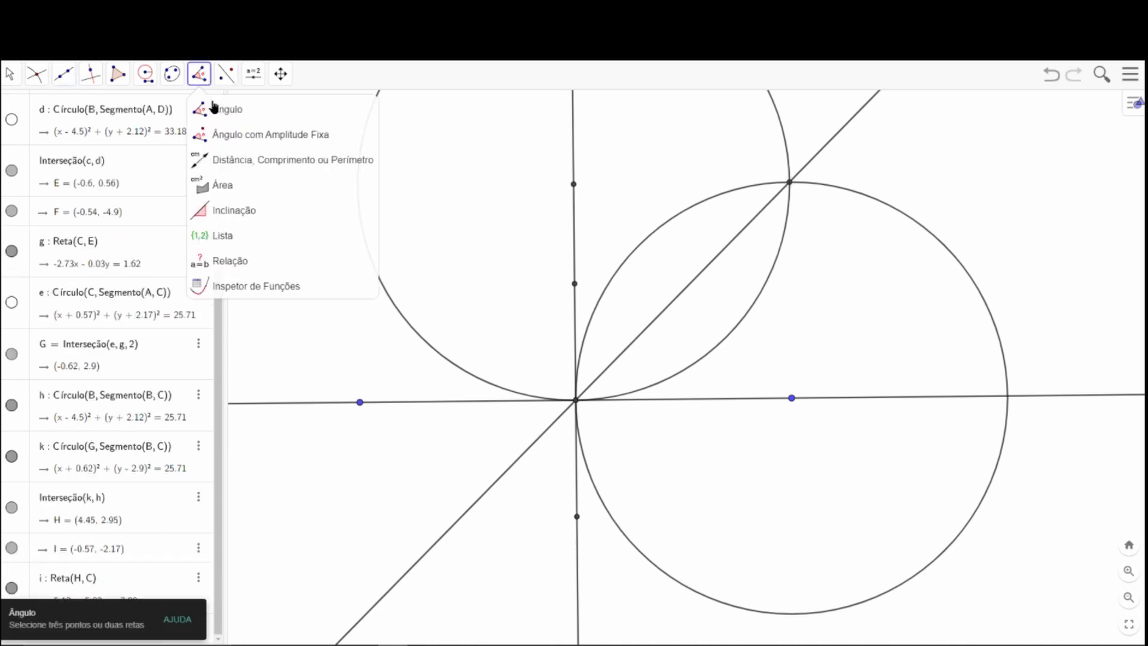
pyautogui.click(792, 397)
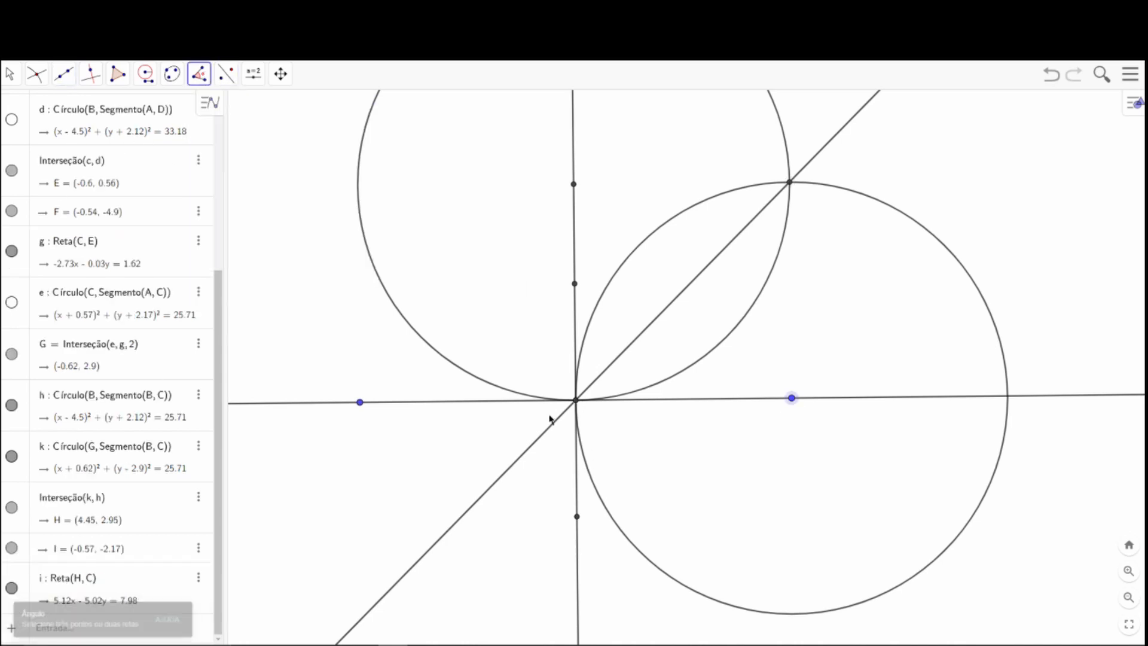
pyautogui.click(576, 401)
pyautogui.click(792, 186)
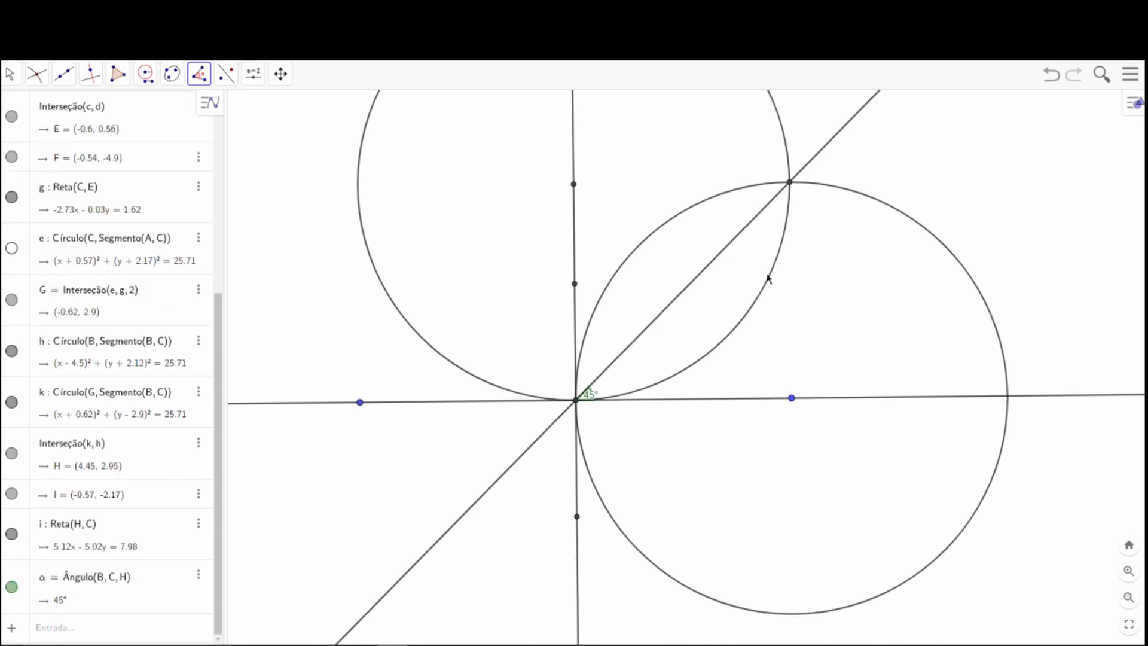
pyautogui.click(9, 74)
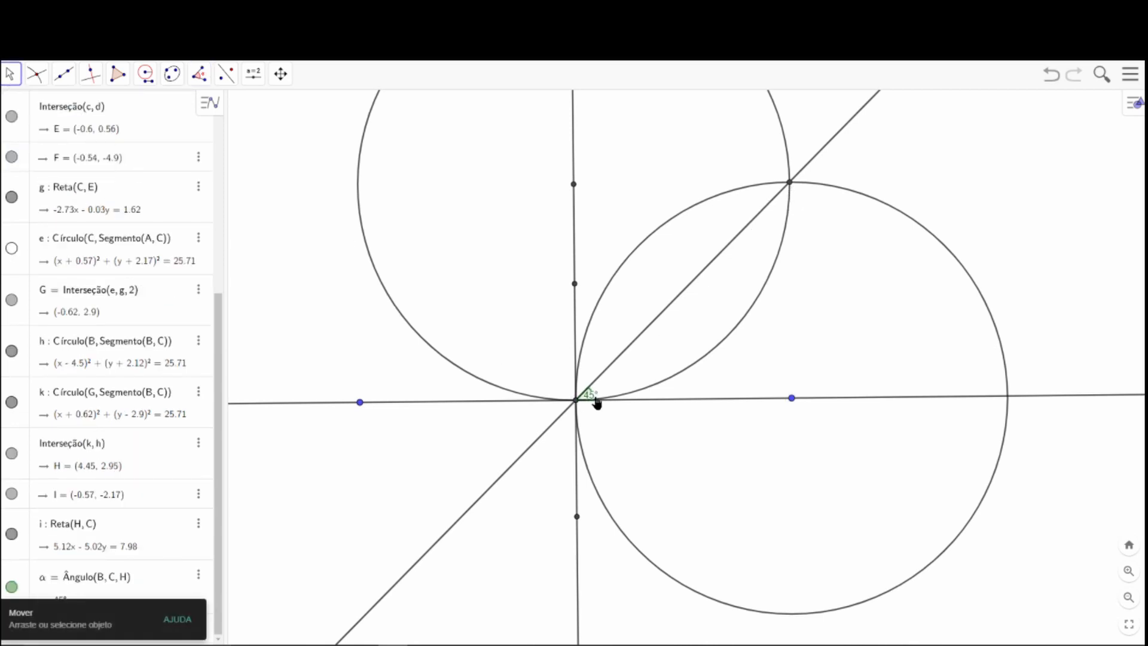
pyautogui.moveTo(597, 405); pyautogui.dragTo(593, 420)
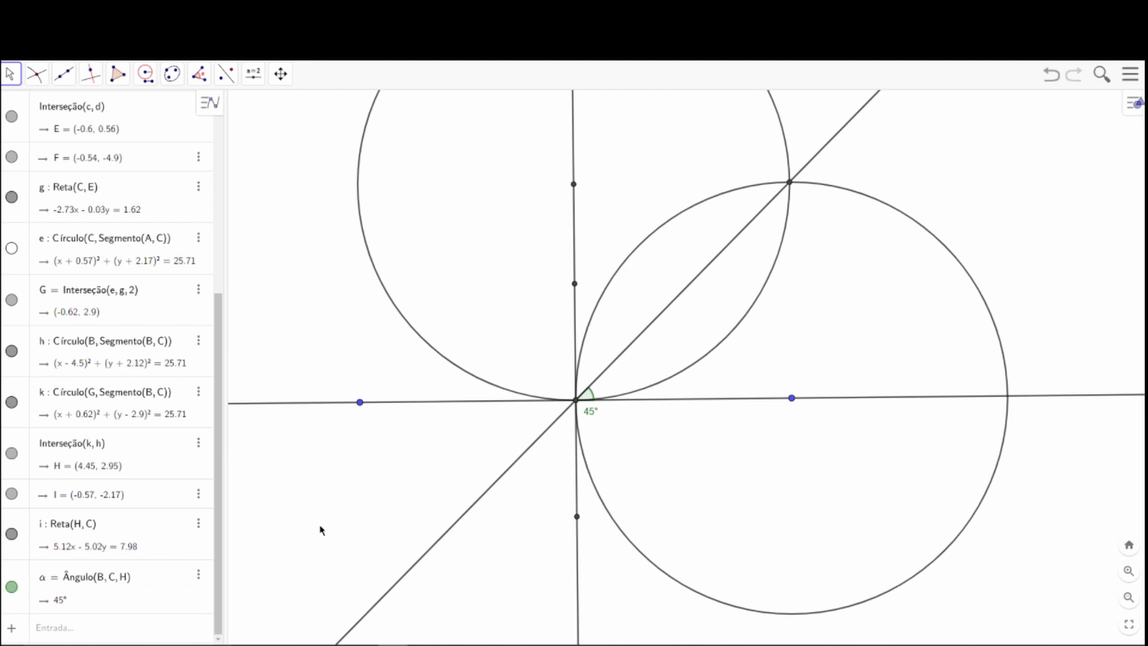
# Measure angle HCG between the diagonal line and the perpendicular, and move its label above the angle arc.
pyautogui.click(199, 74)
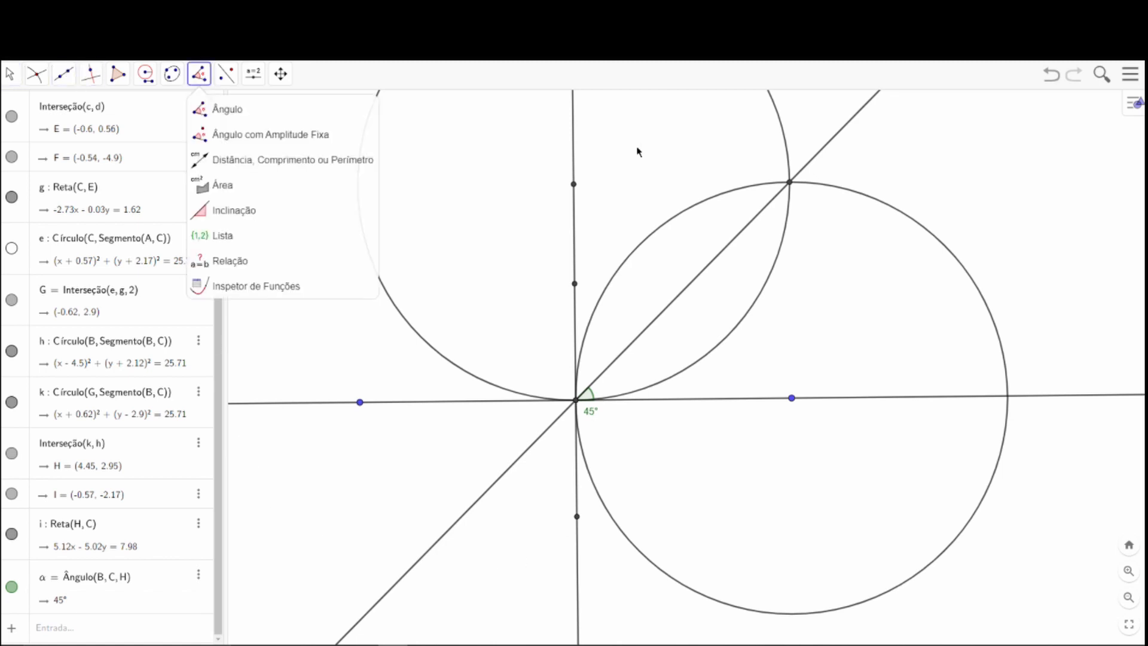
pyautogui.click(226, 74)
pyautogui.click(263, 108)
pyautogui.click(199, 74)
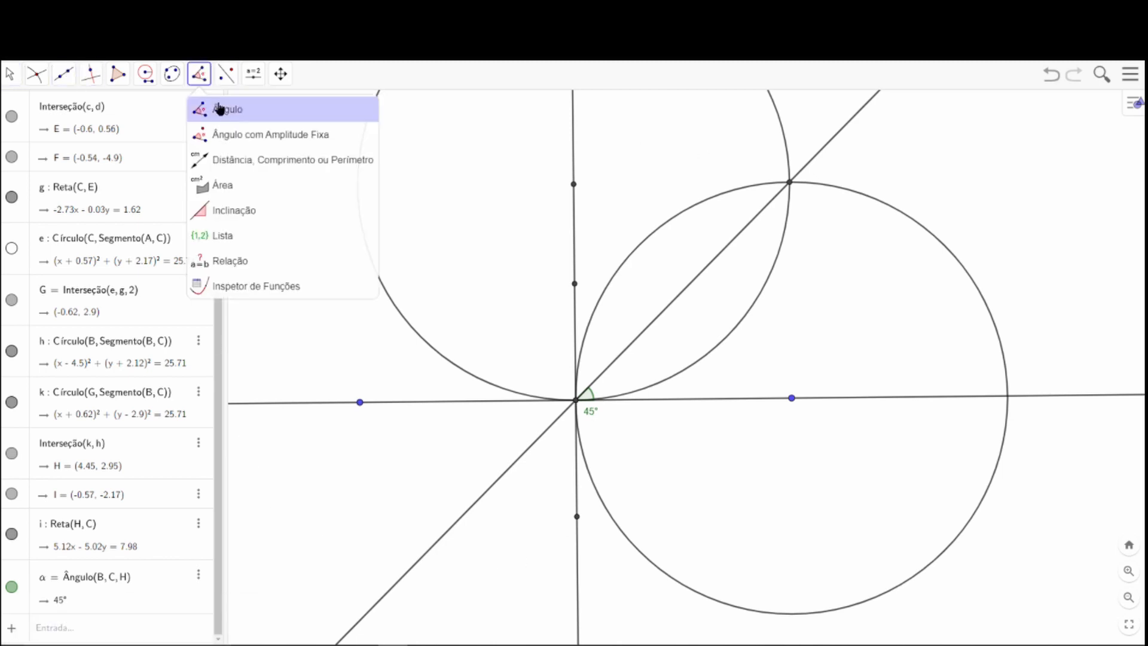
pyautogui.click(227, 109)
pyautogui.click(790, 183)
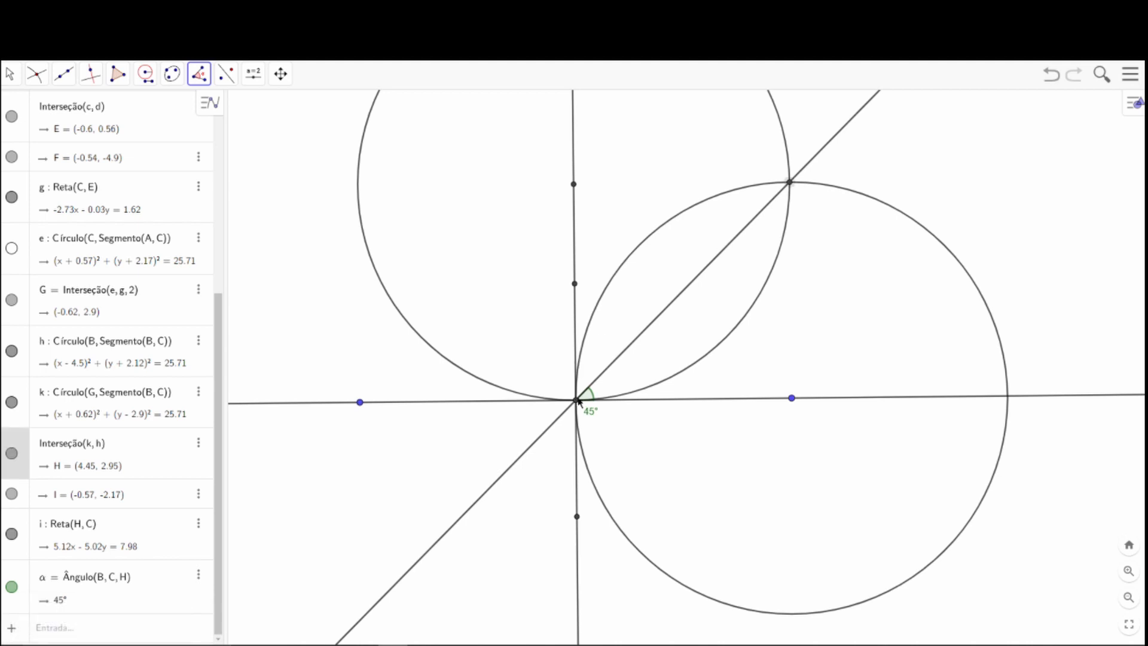
pyautogui.click(9, 73)
pyautogui.moveTo(587, 395); pyautogui.dragTo(592, 376)
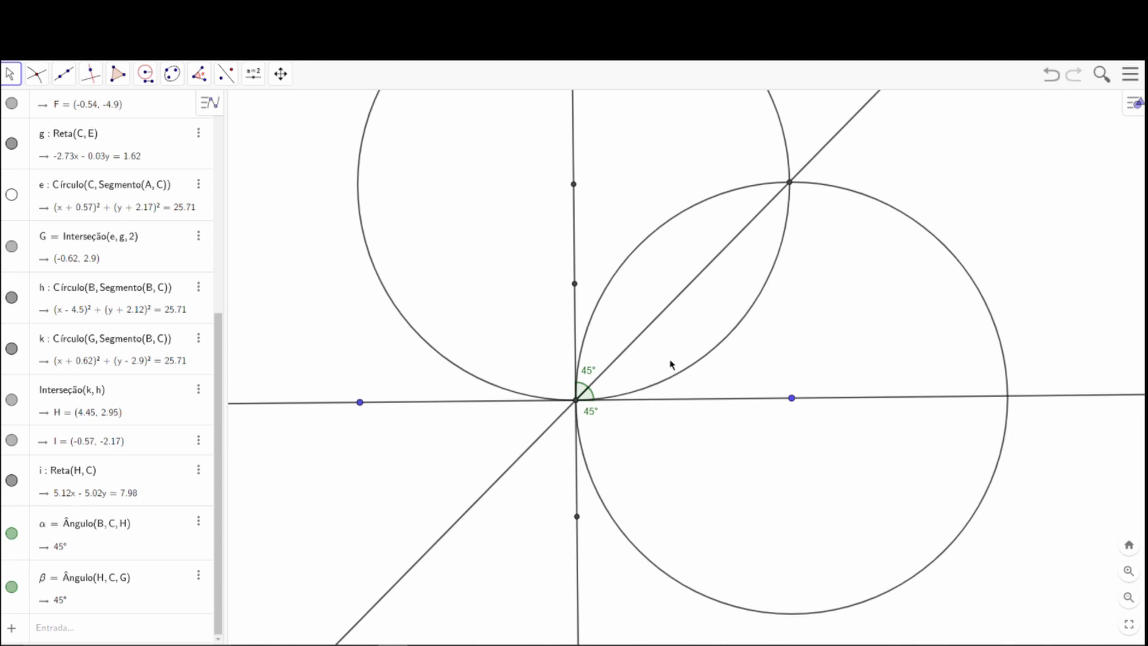
pyautogui.scroll(-3, 828, 335)
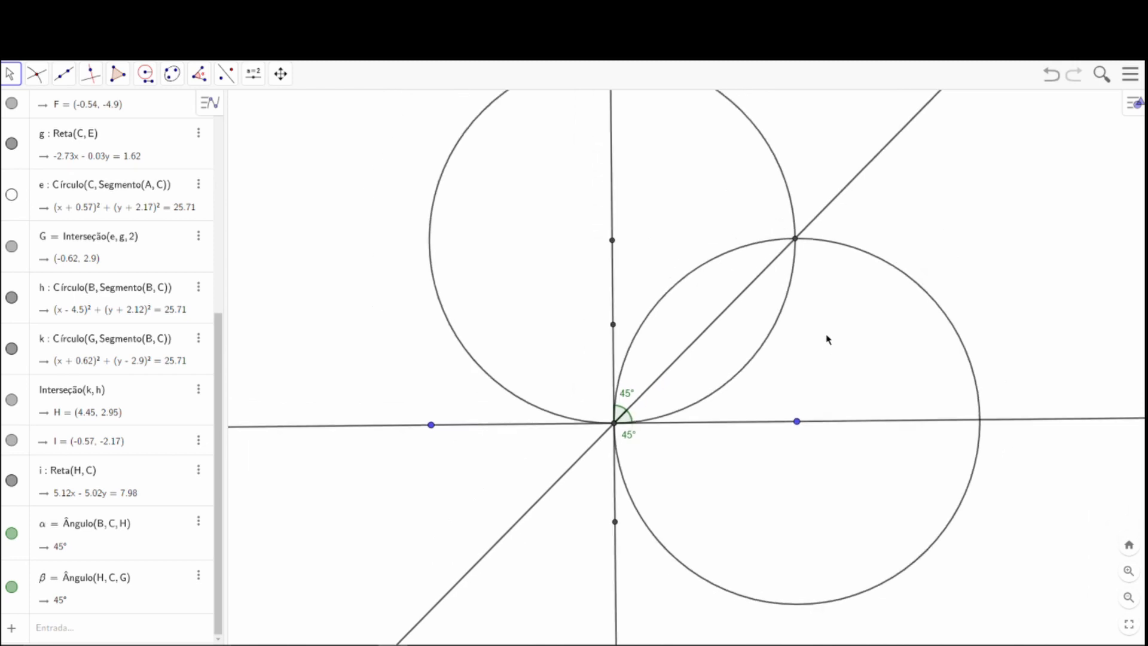
pyautogui.moveTo(829, 339); pyautogui.dragTo(702, 375)
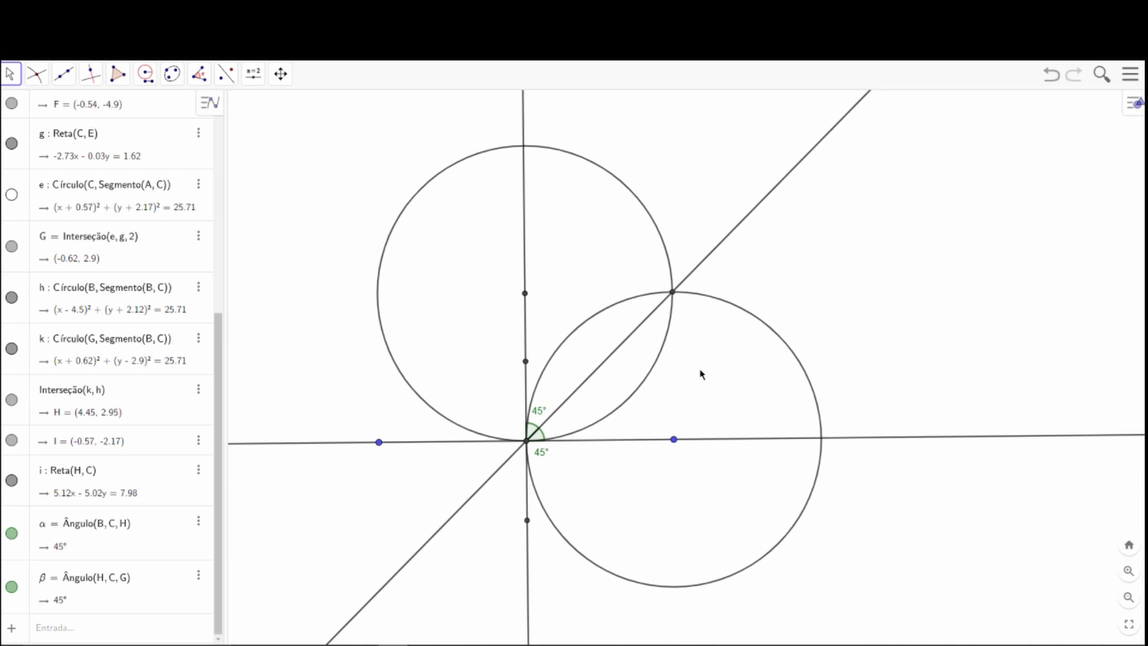
pyautogui.moveTo(722, 382)
pyautogui.mouseDown()
pyautogui.moveTo(733, 346)
pyautogui.moveTo(737, 371)
pyautogui.mouseUp()
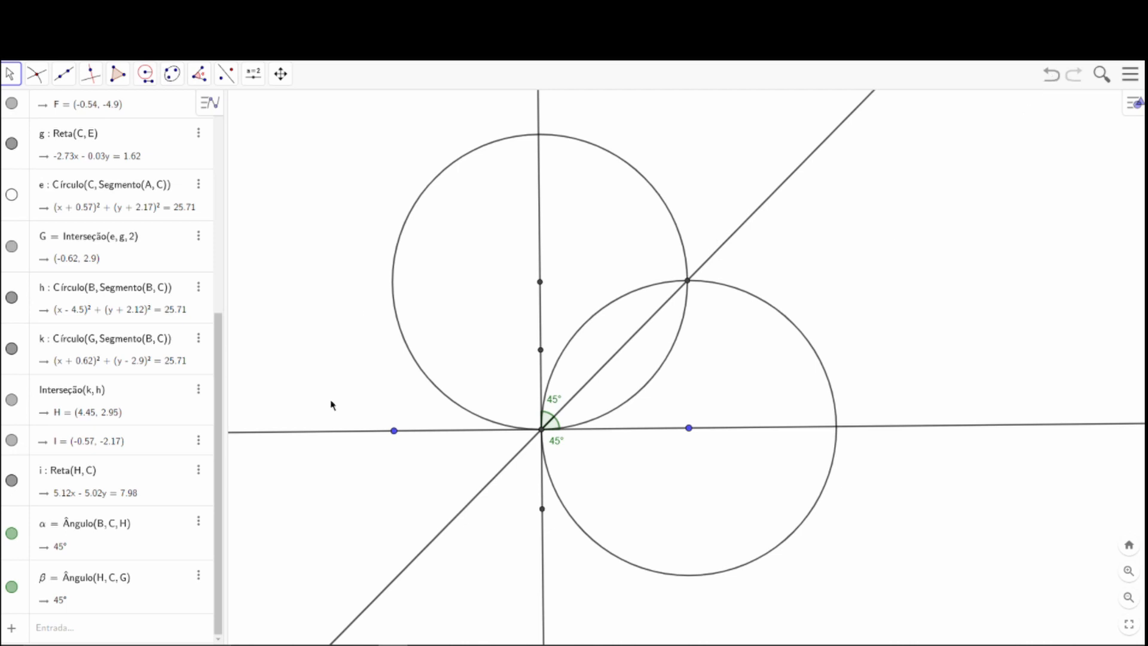
# Undo the 45° and perpendicular constructions until only points A and B and the line through them remain.
pyautogui.click(1054, 75)
pyautogui.click(1054, 75)
pyautogui.click(1054, 75)
pyautogui.click(1054, 75)
pyautogui.click(1053, 75)
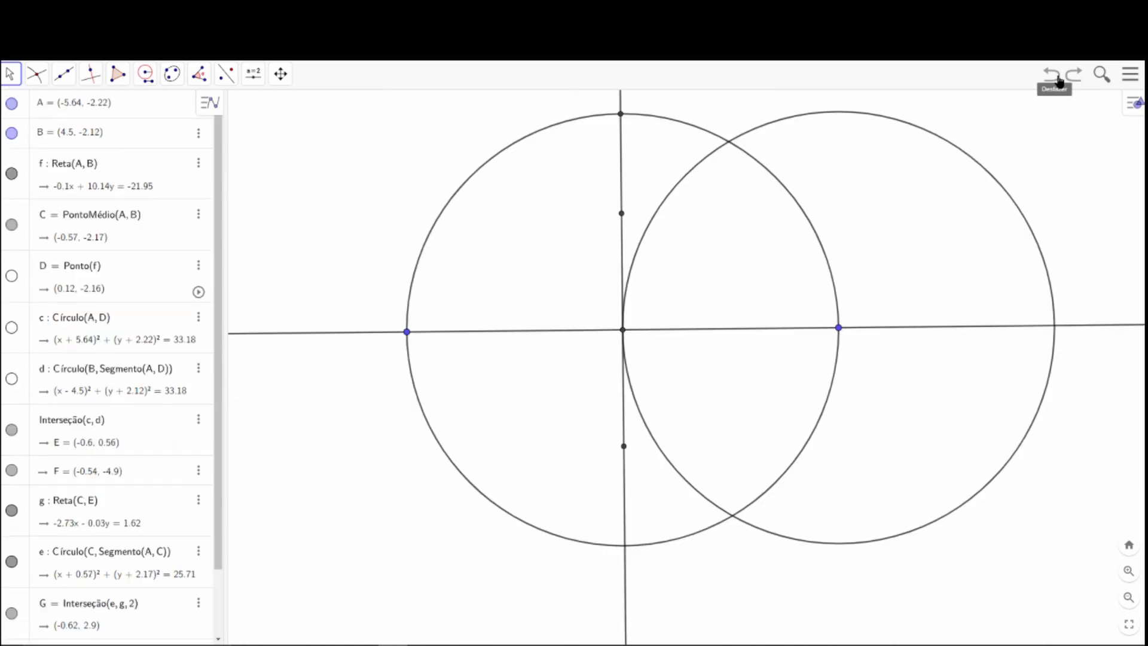
pyautogui.click(1054, 75)
pyautogui.click(1057, 77)
pyautogui.click(1056, 77)
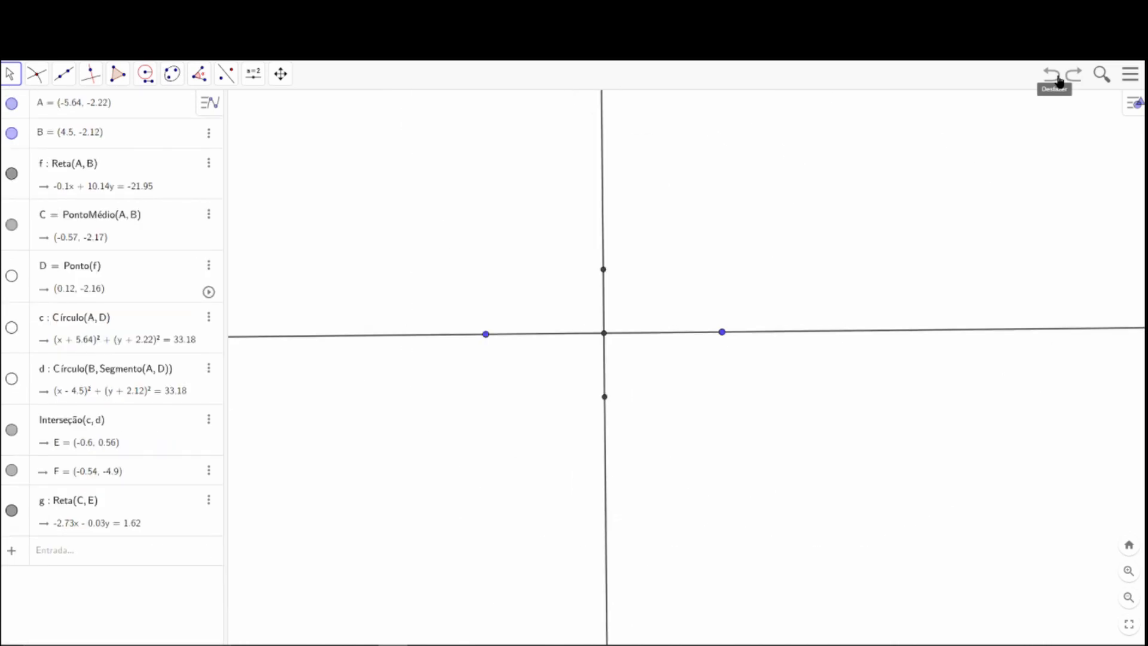
pyautogui.click(1056, 76)
pyautogui.click(1056, 76)
pyautogui.click(1061, 80)
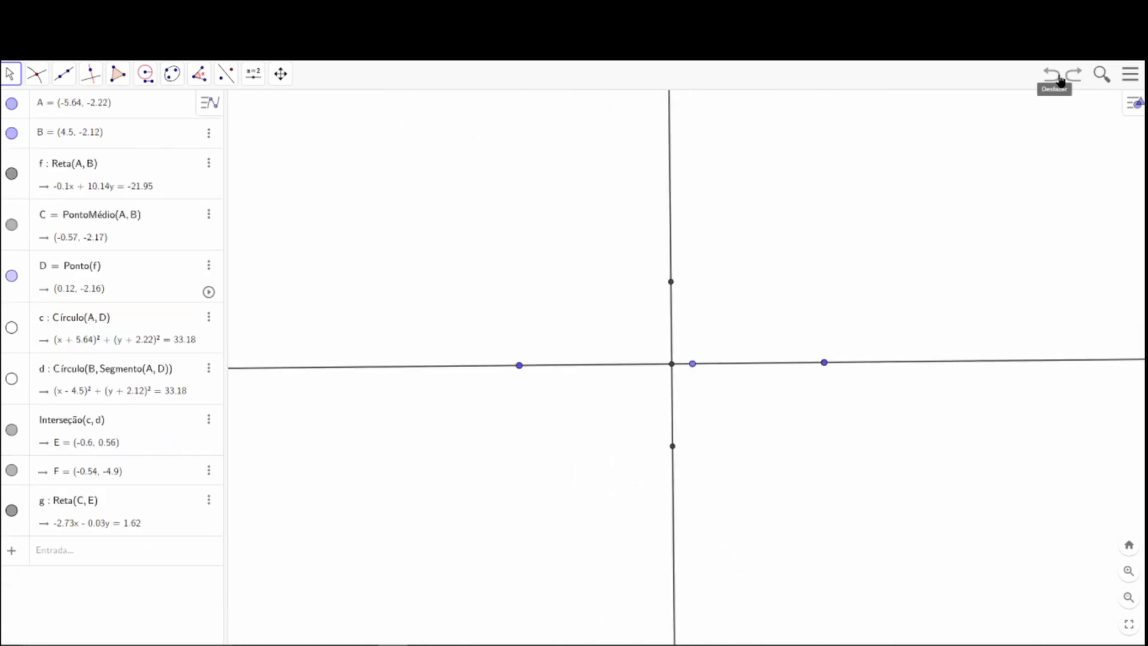
pyautogui.click(1060, 80)
pyautogui.click(1060, 80)
pyautogui.click(1060, 80)
pyautogui.click(1060, 80)
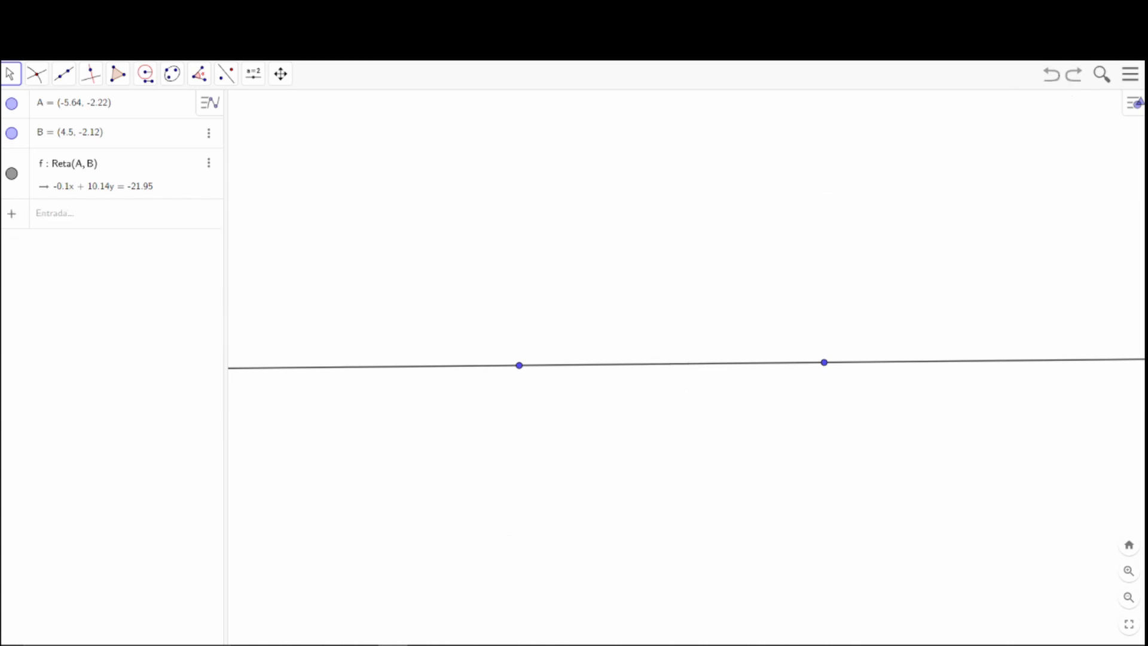
# Construct the midpoint of points A and B.
pyautogui.click(40, 81)
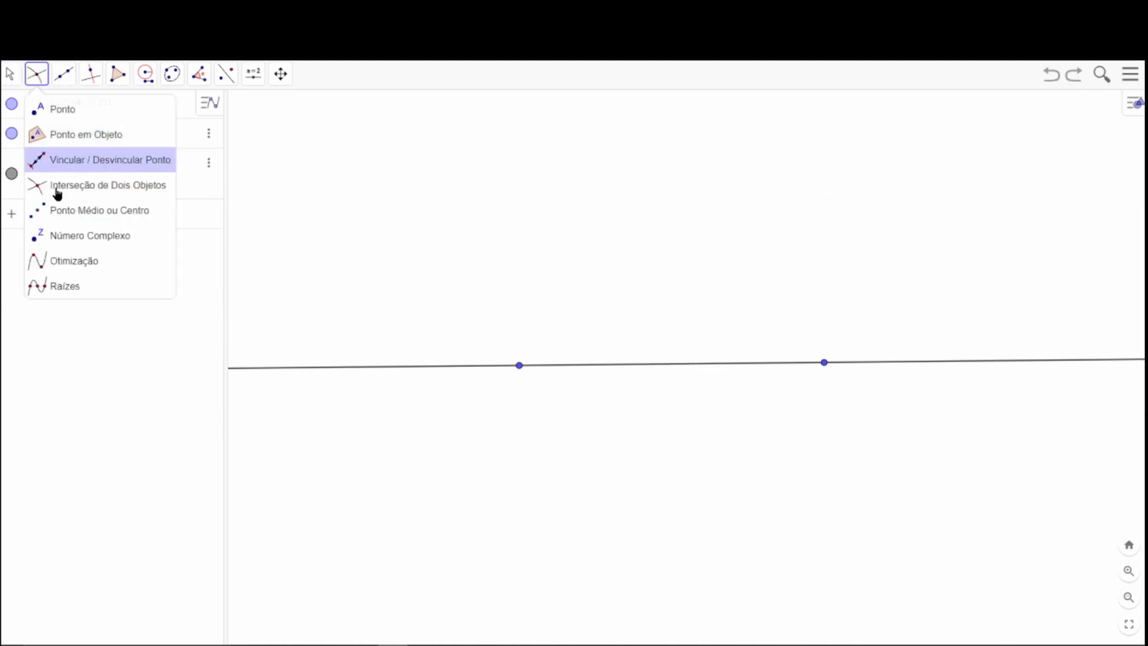
pyautogui.click(519, 365)
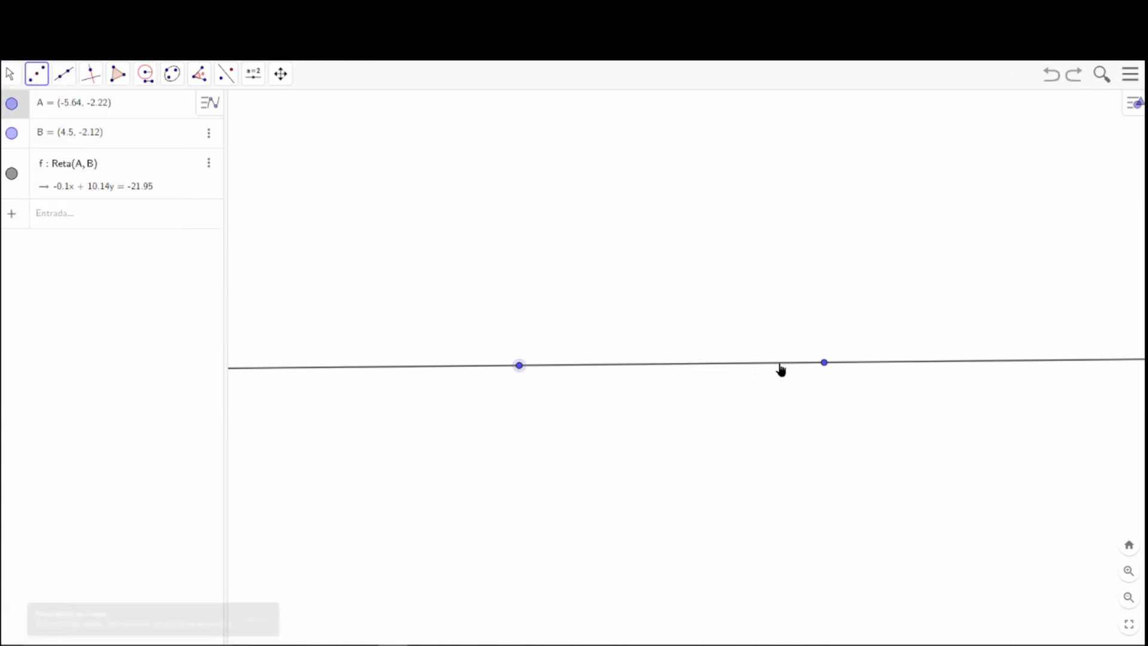
pyautogui.click(824, 362)
pyautogui.click(12, 76)
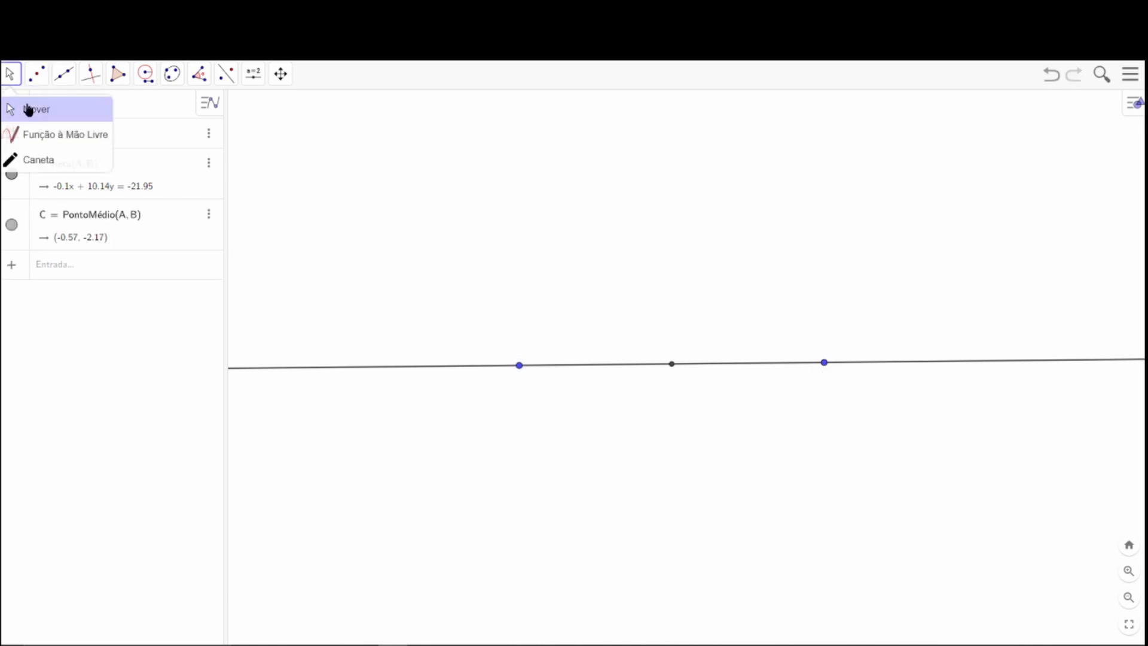
pyautogui.click(25, 107)
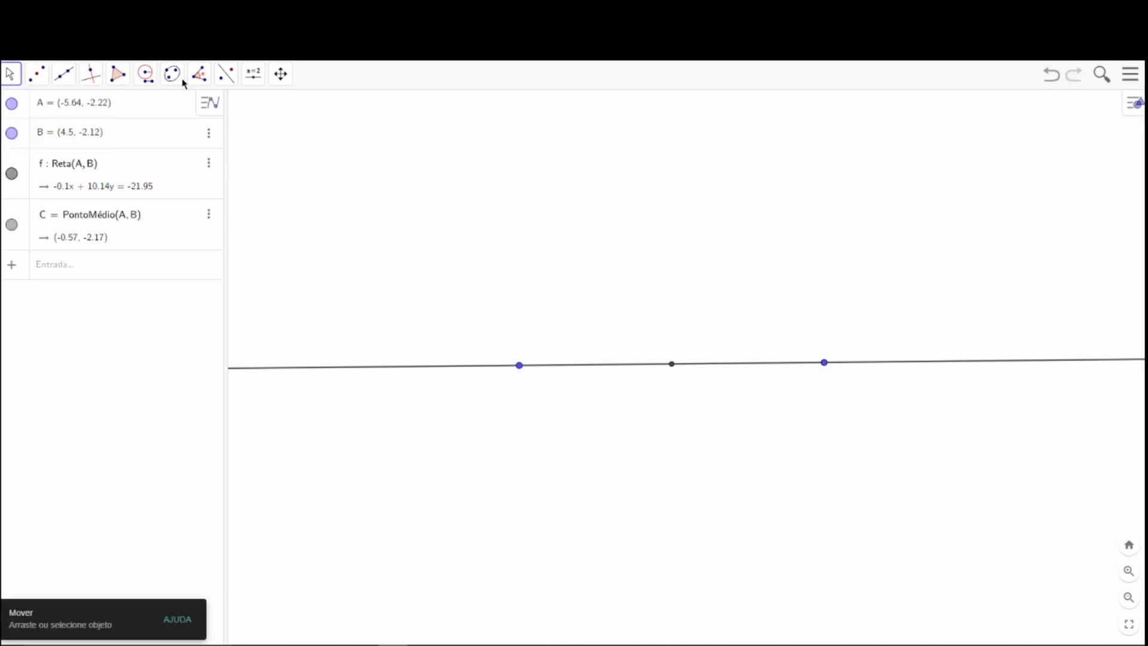
# Draw two compass circles with radius AB, one centred on A and the other centred on B.
pyautogui.click(145, 76)
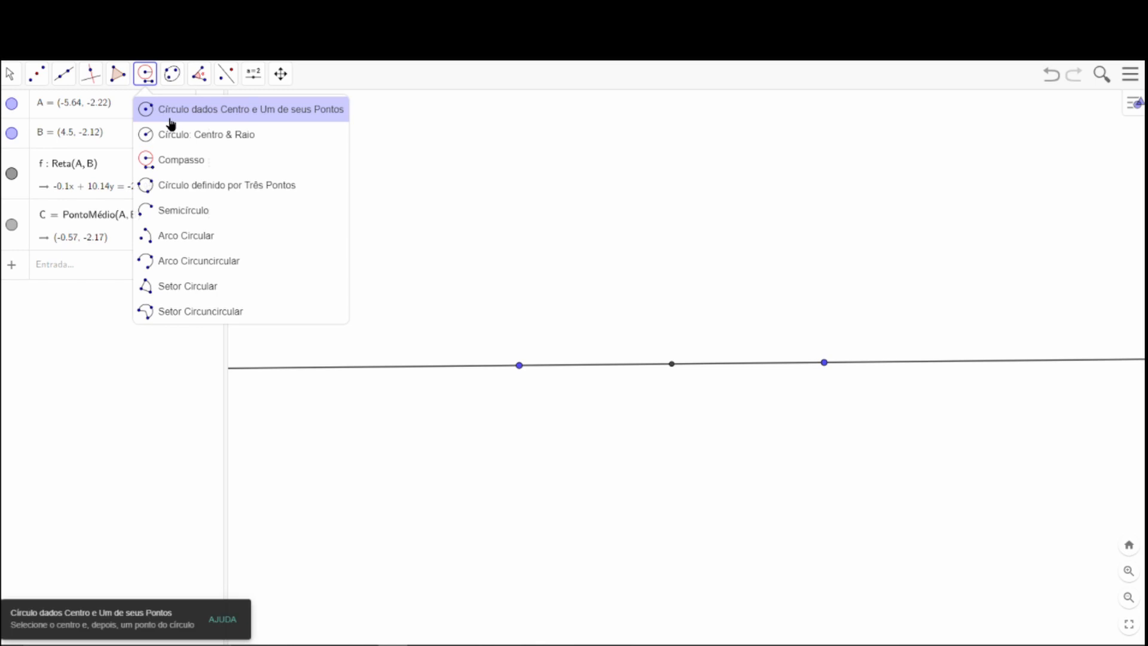
pyautogui.click(174, 159)
pyautogui.click(519, 366)
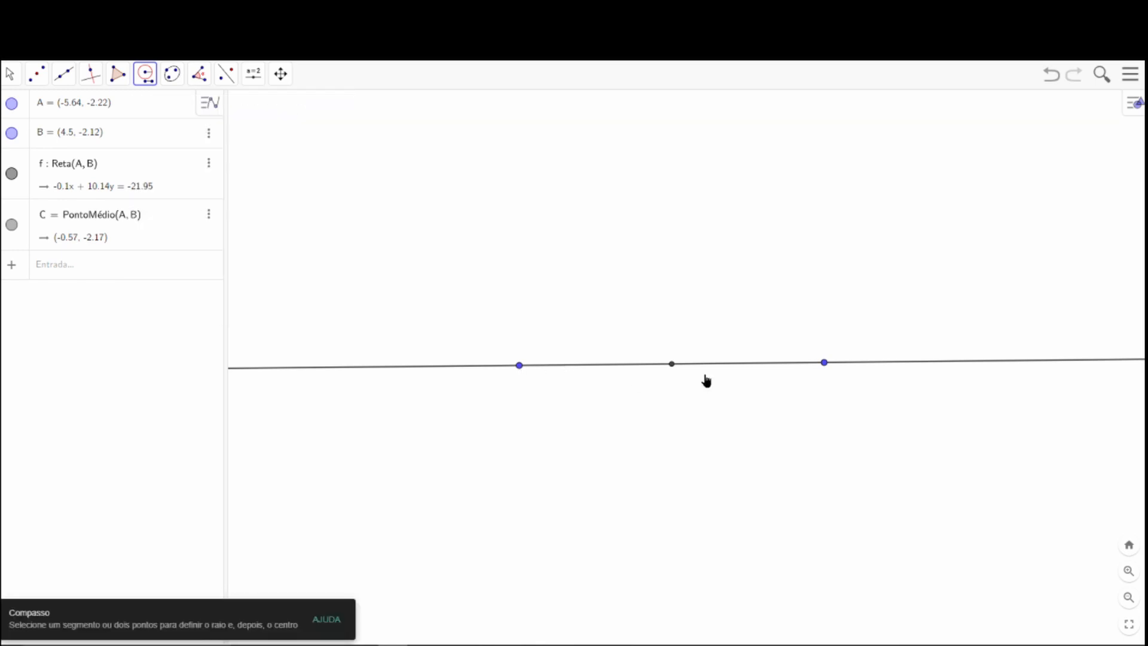
pyautogui.click(822, 364)
pyautogui.click(519, 365)
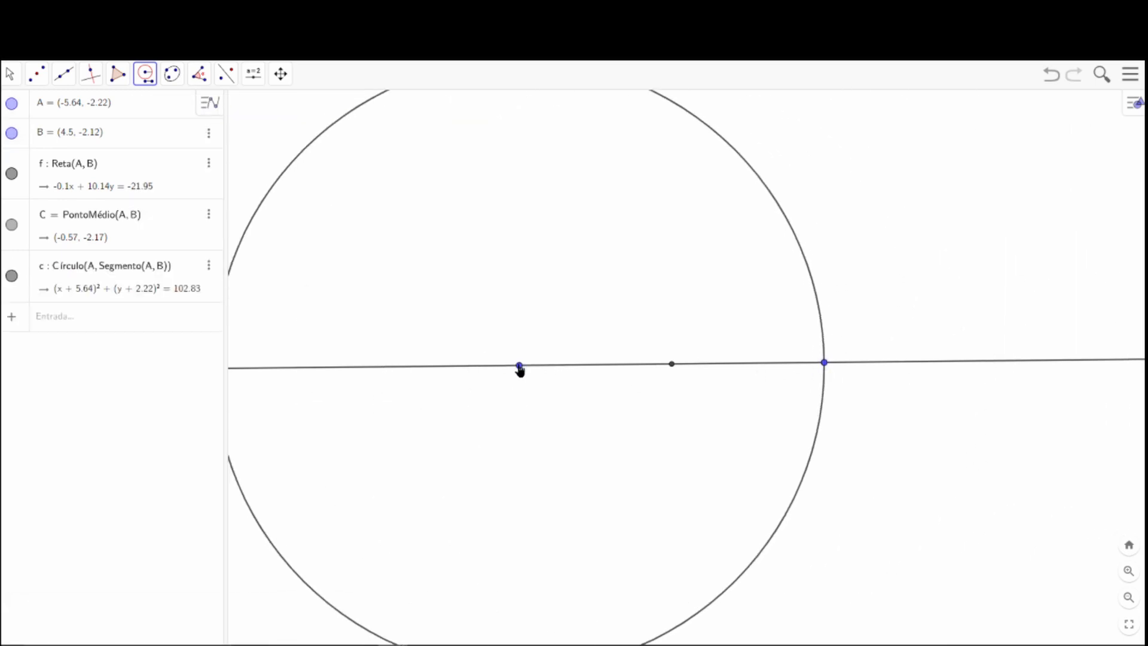
pyautogui.click(824, 363)
pyautogui.click(824, 363)
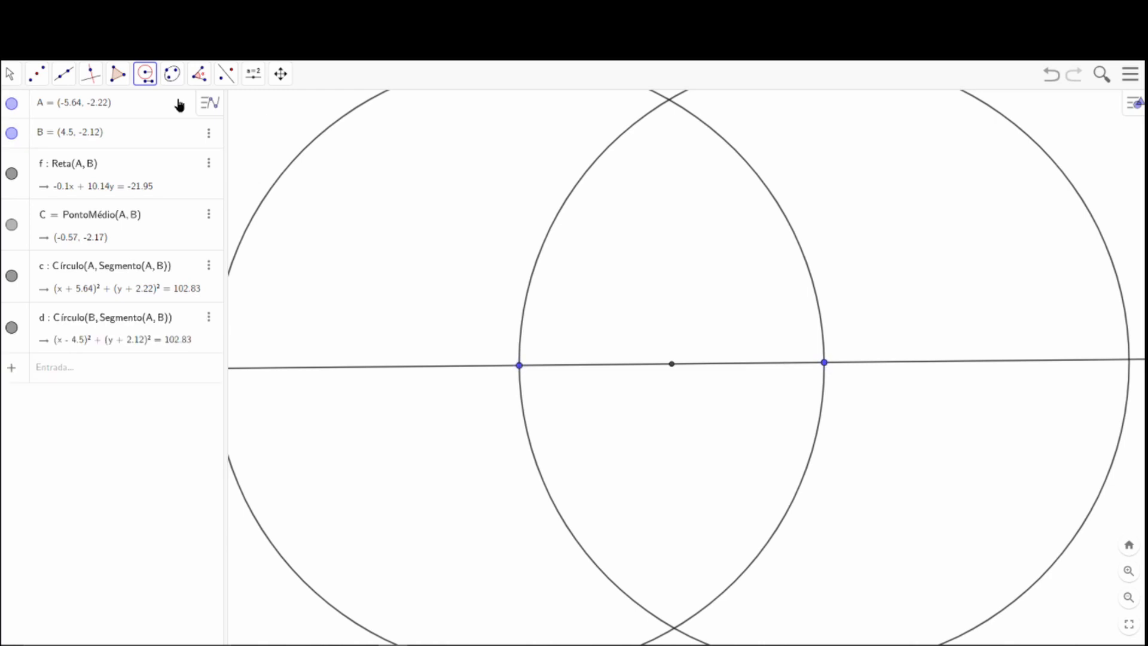
pyautogui.click(16, 79)
pyautogui.moveTo(12, 75)
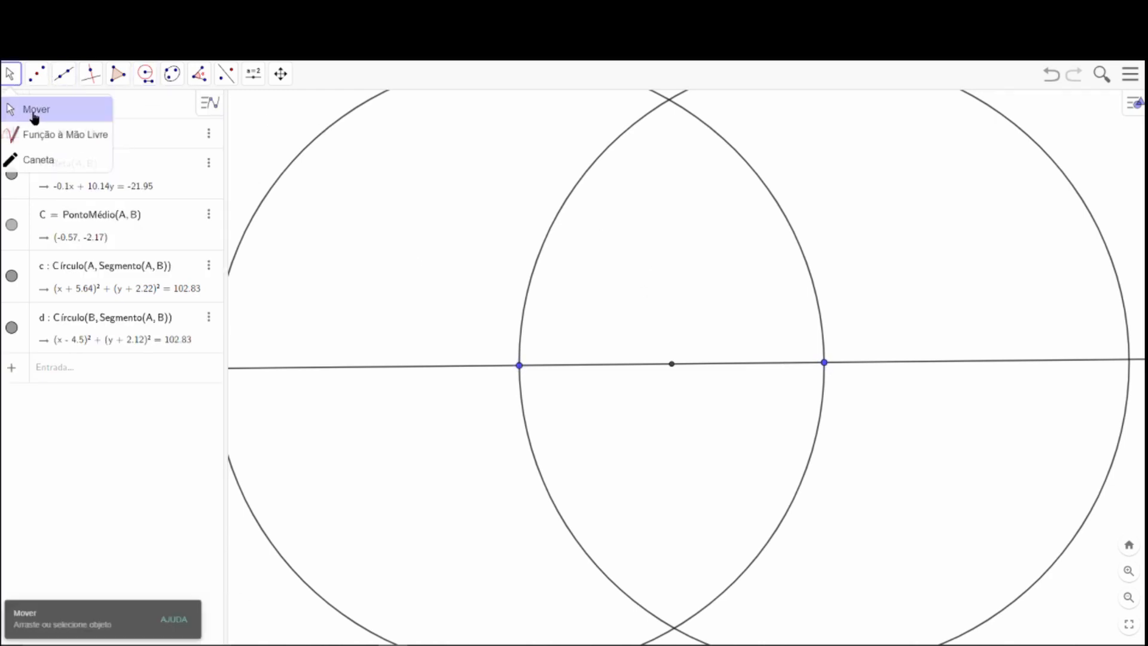
# Mark both intersections of the circles centred on A and B.
pyautogui.scroll(-3, 713, 349)
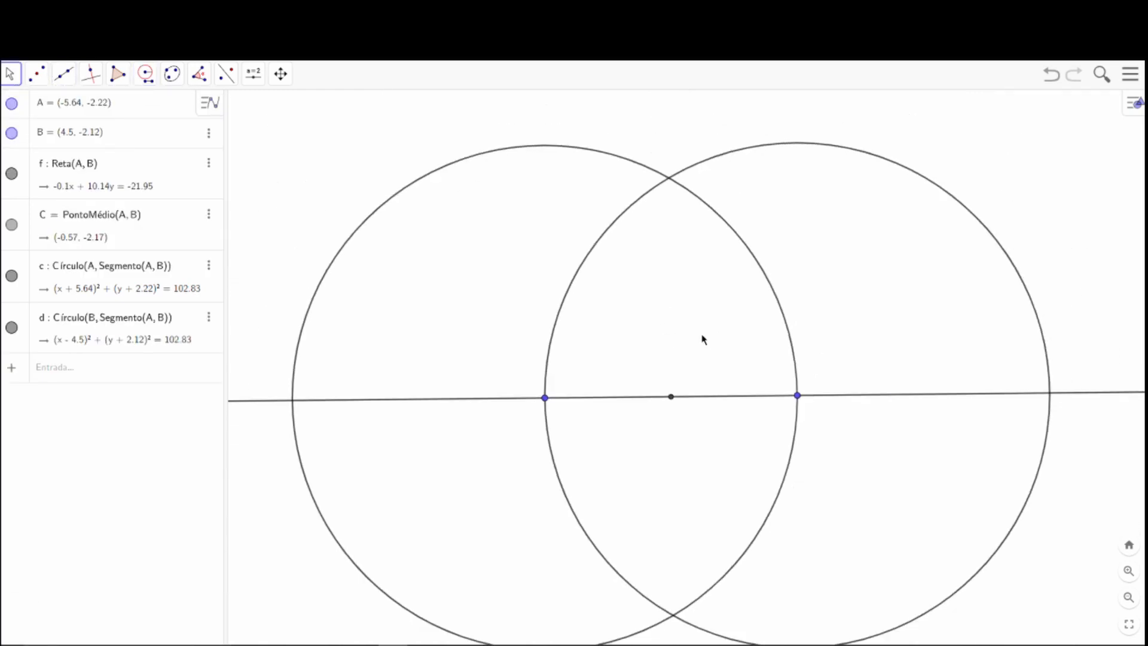
pyautogui.click(42, 75)
pyautogui.click(31, 186)
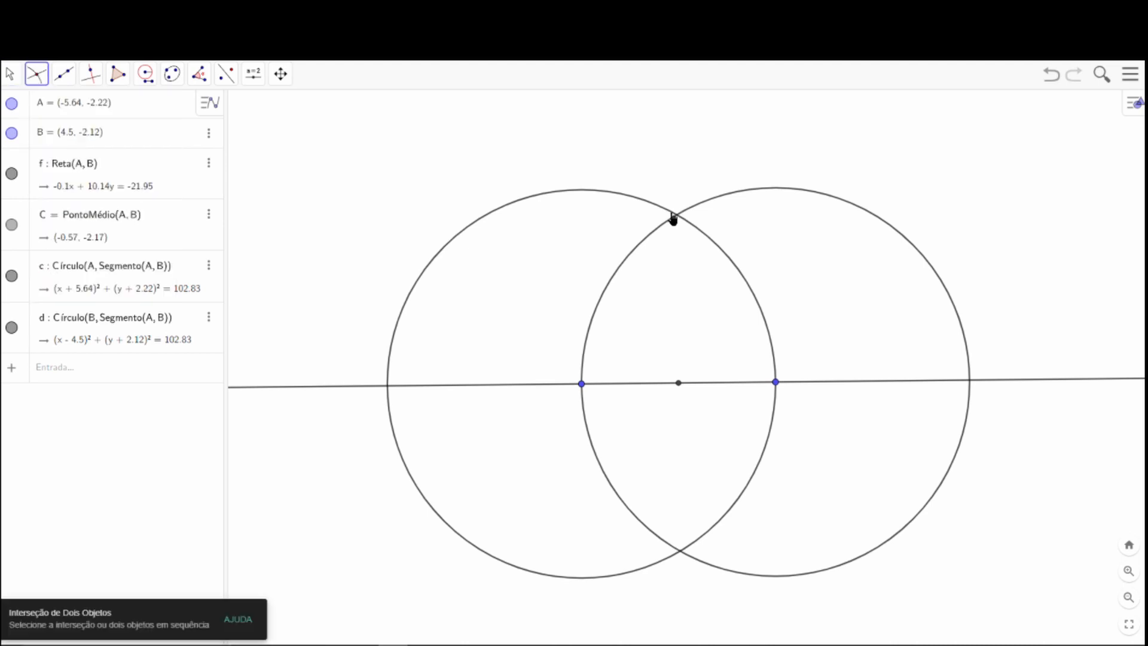
pyautogui.click(690, 218)
pyautogui.click(693, 209)
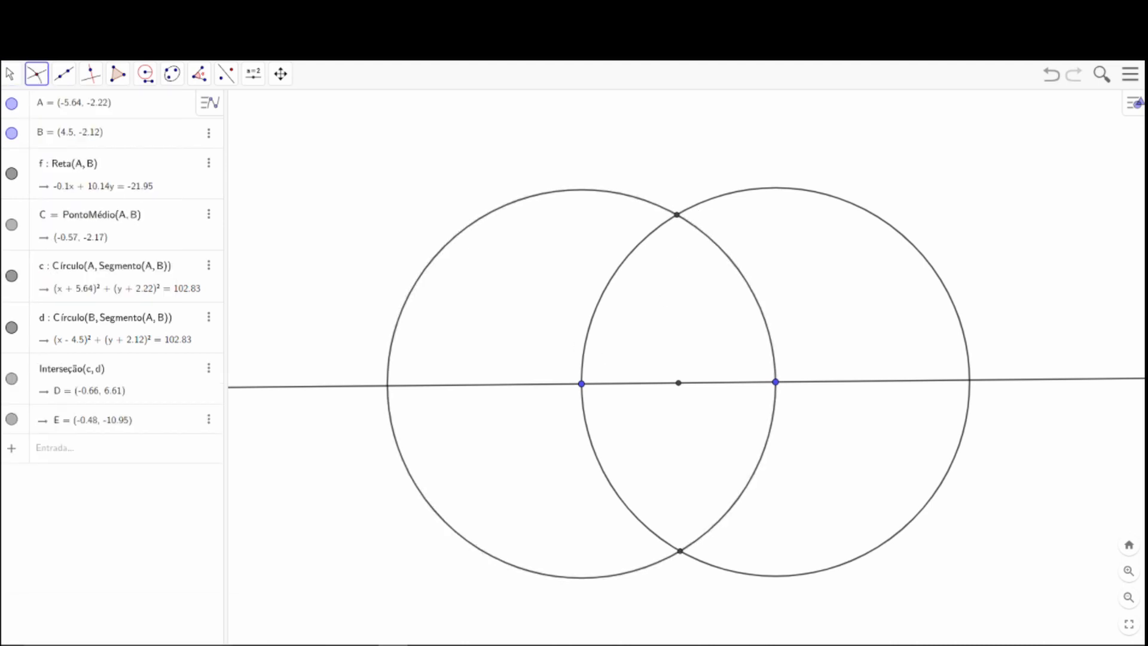
pyautogui.click(12, 75)
# Draw two lines from the upper circle intersection D, one through point A and the other through point B.
pyautogui.click(92, 77)
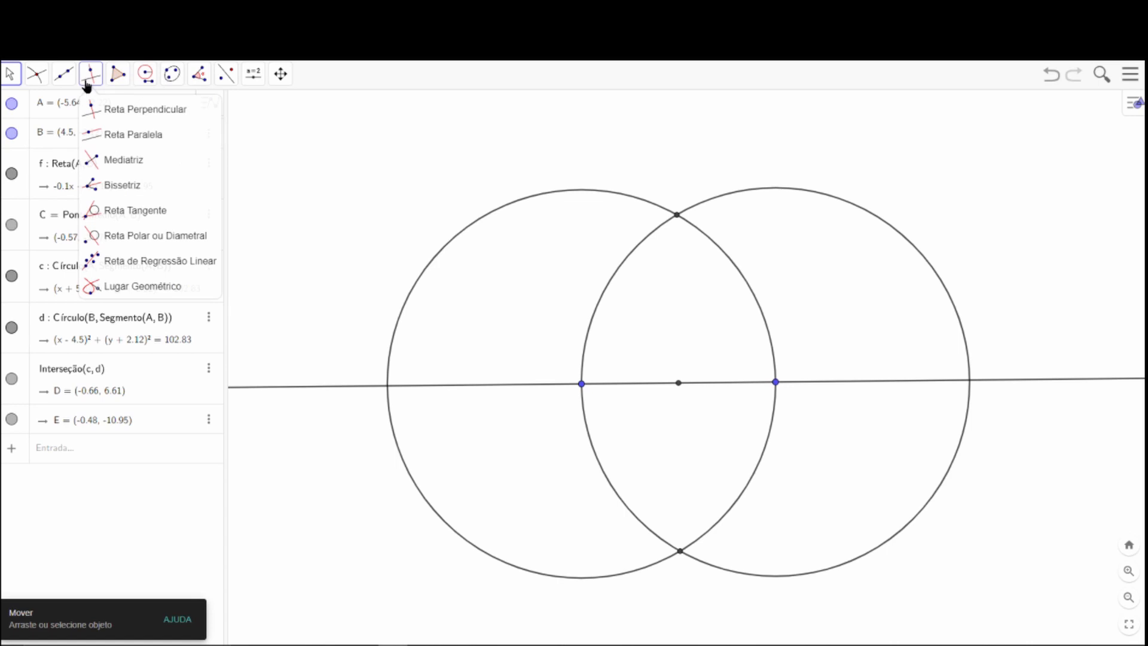
pyautogui.click(64, 73)
pyautogui.click(78, 109)
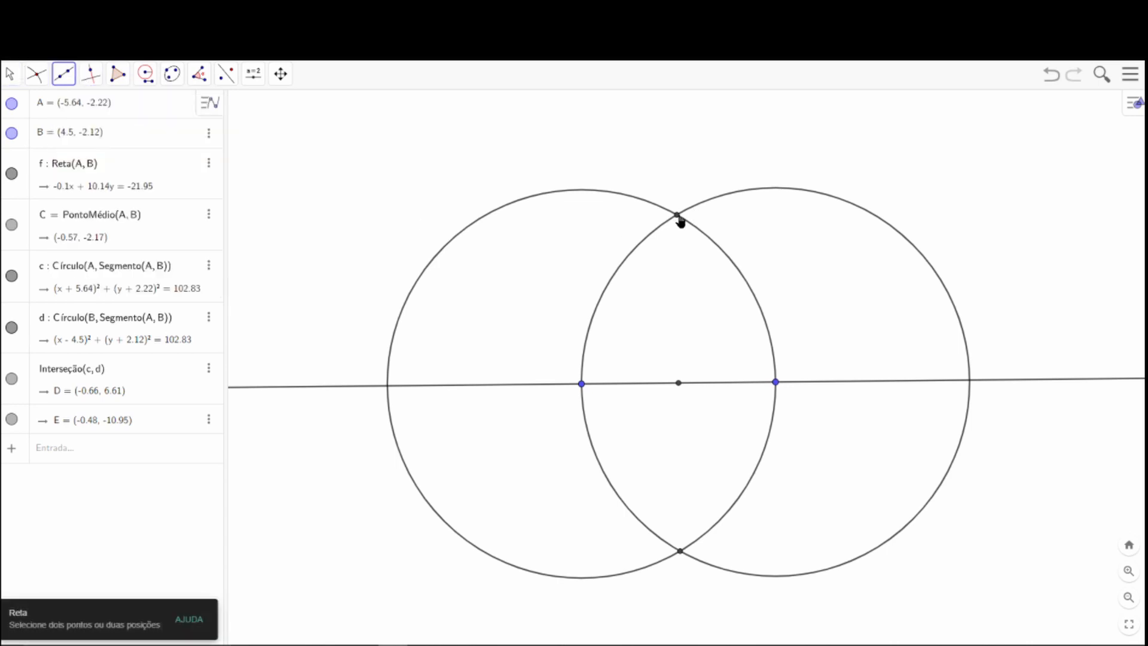
pyautogui.click(678, 217)
pyautogui.click(582, 383)
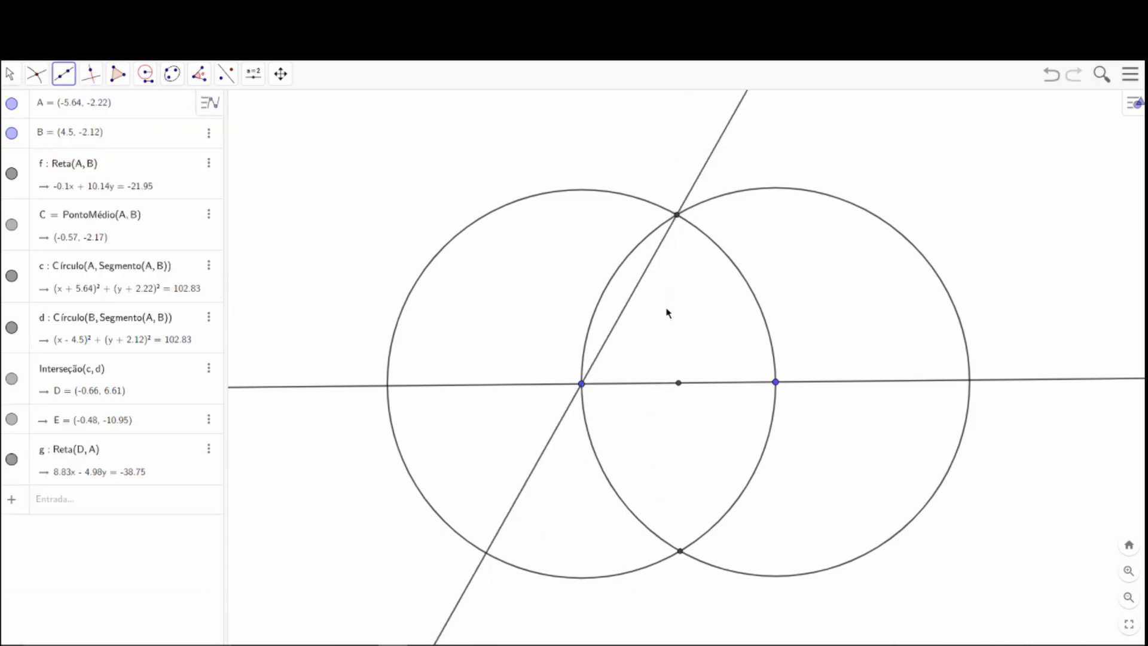
pyautogui.click(678, 216)
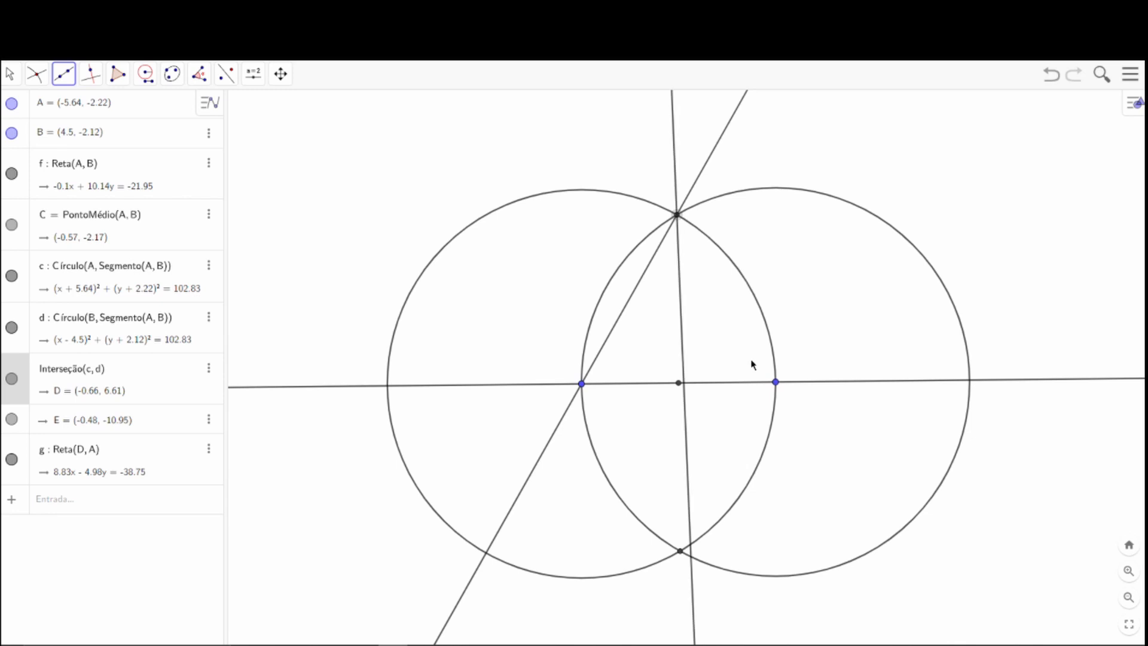
pyautogui.click(775, 383)
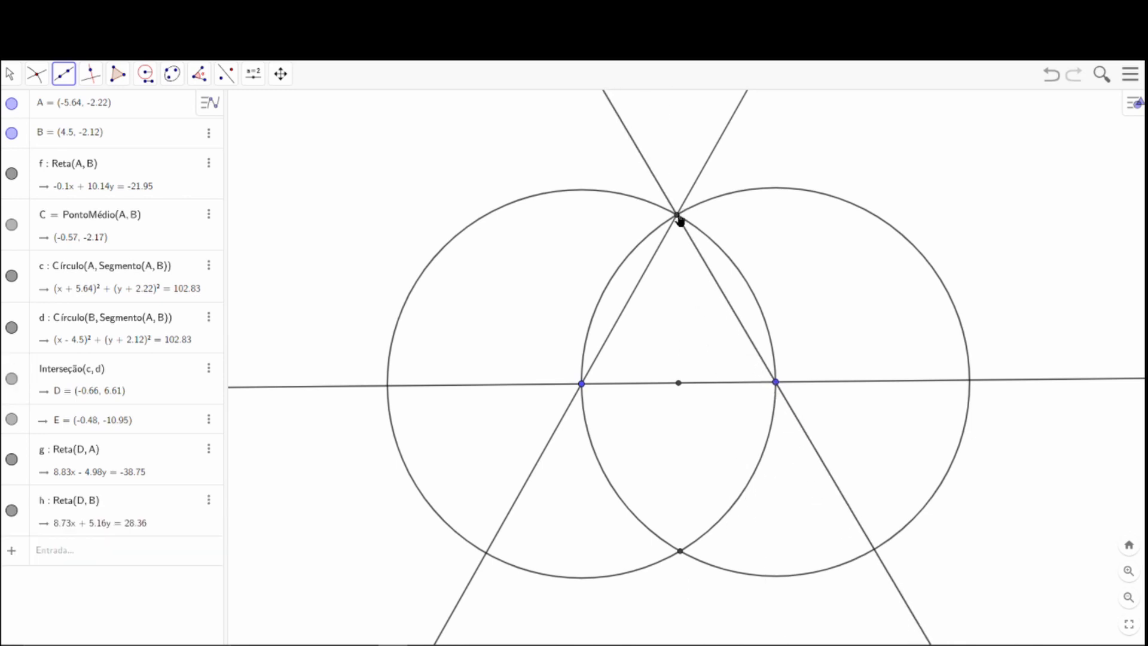
pyautogui.click(9, 74)
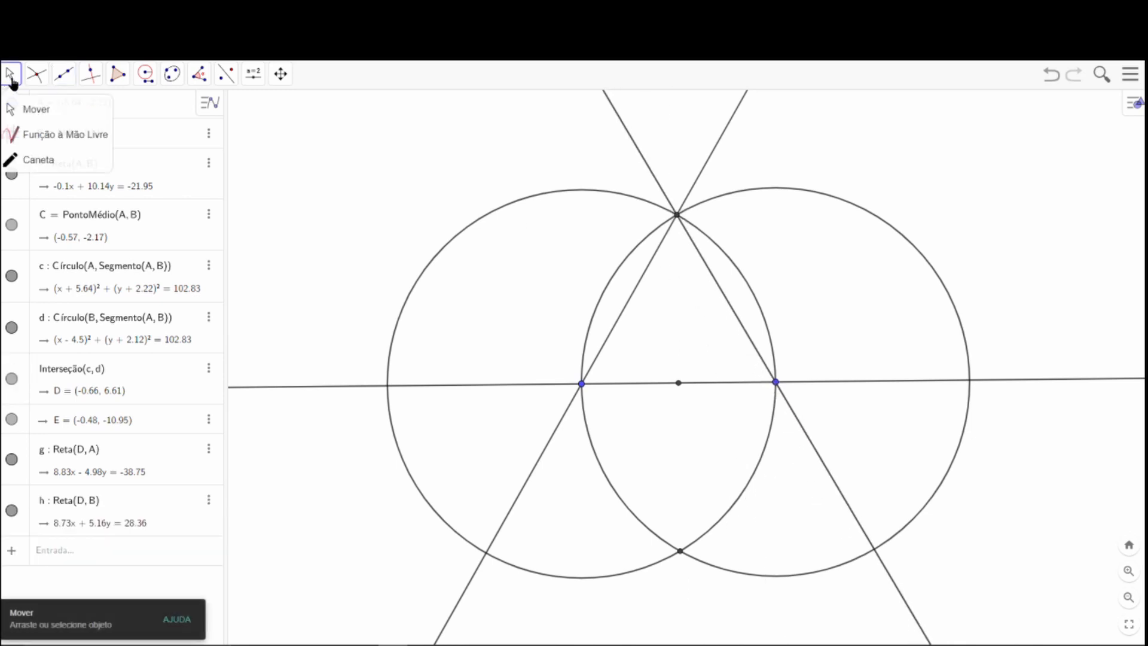
# Draw a line through the upper circle intersection D and midpoint C.
pyautogui.moveTo(67, 89)
pyautogui.click(71, 112)
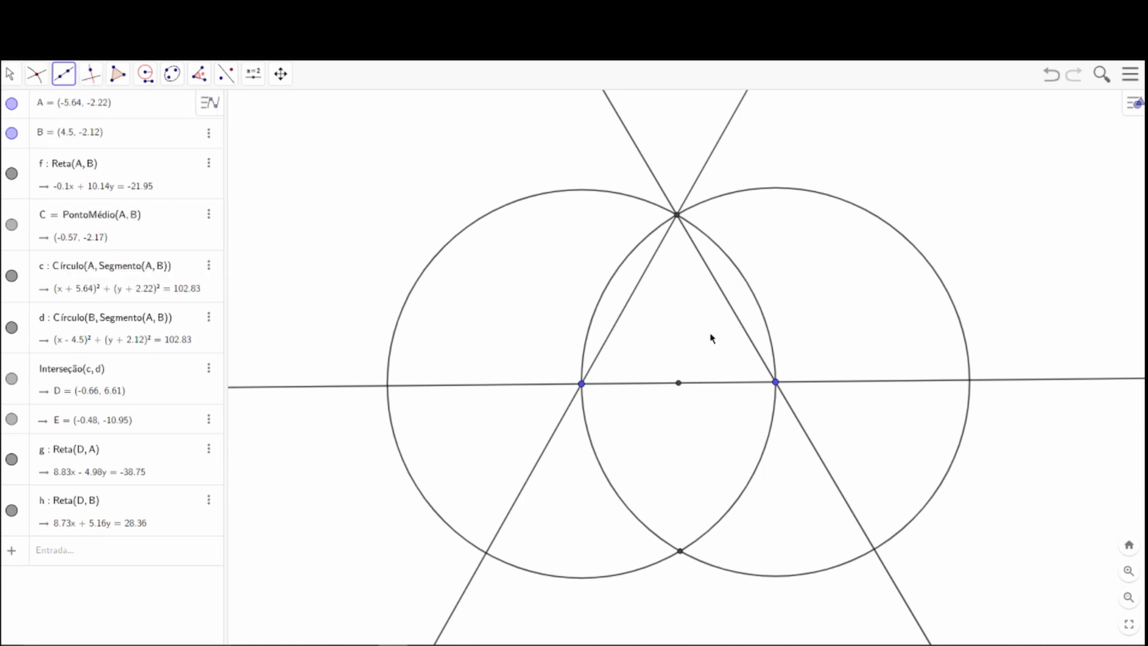
pyautogui.click(679, 220)
pyautogui.click(679, 386)
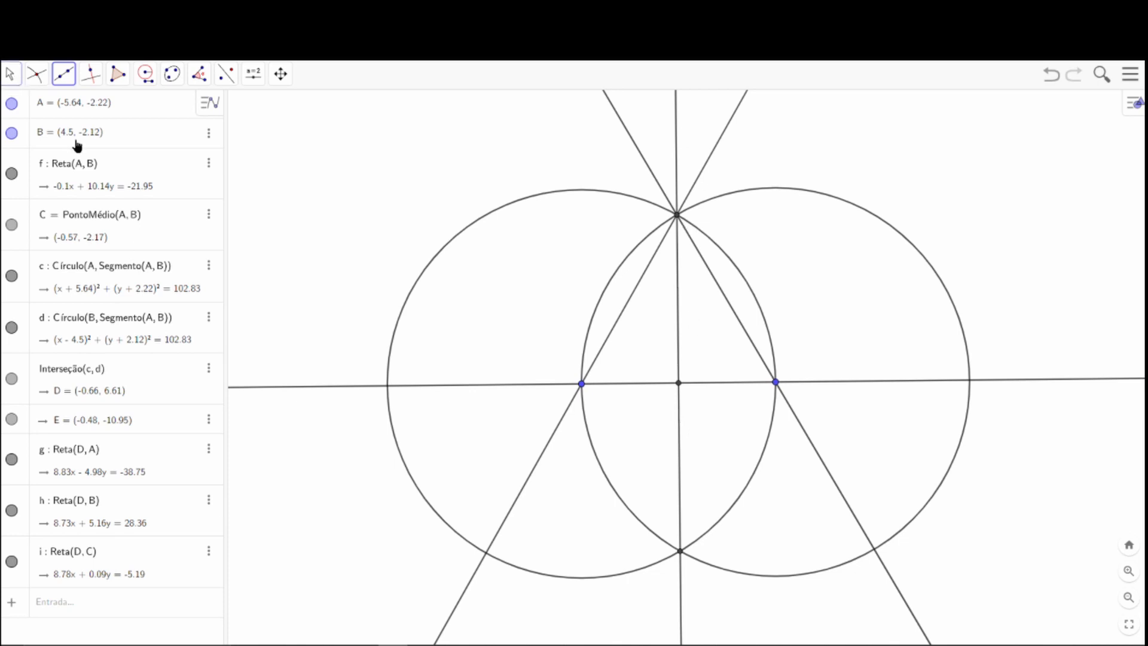
pyautogui.click(11, 74)
pyautogui.click(27, 110)
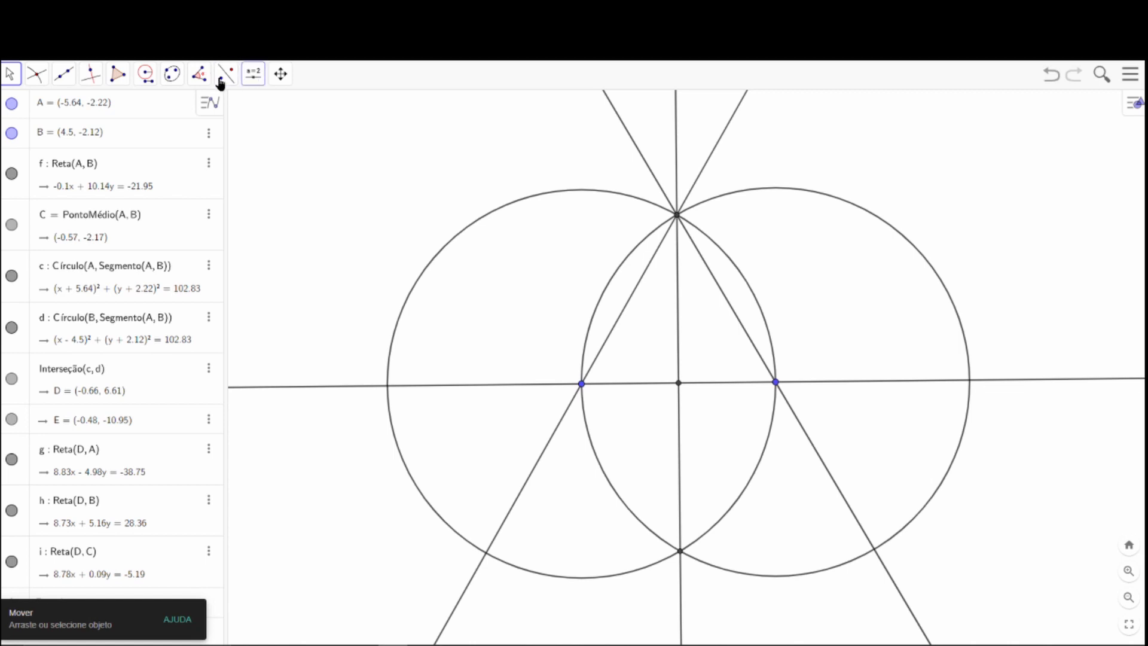
# Measure the distances AC and CB, and move both distance labels just below line AB.
pyautogui.click(198, 73)
pyautogui.click(227, 160)
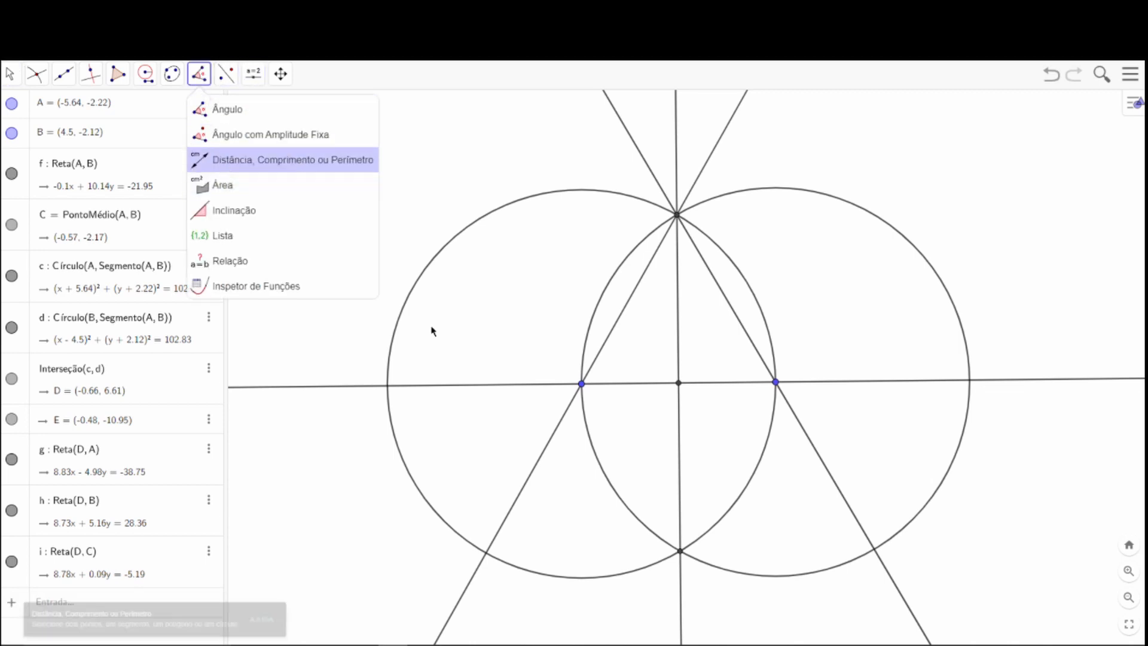
pyautogui.click(582, 383)
pyautogui.click(678, 383)
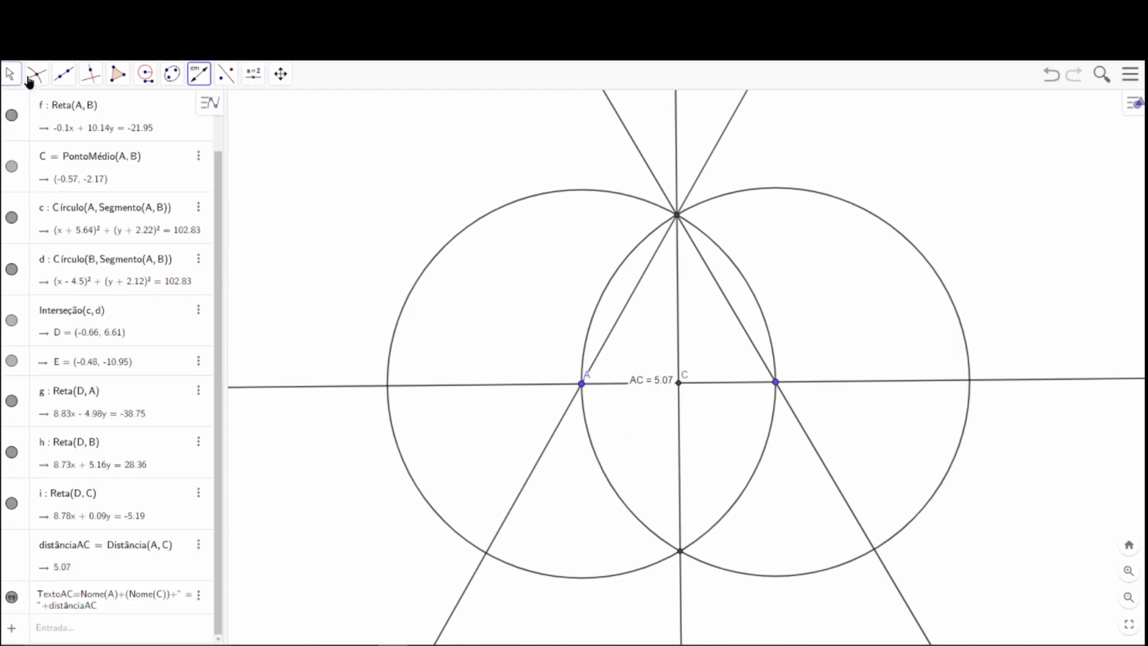
pyautogui.click(775, 381)
pyautogui.click(9, 73)
pyautogui.click(27, 110)
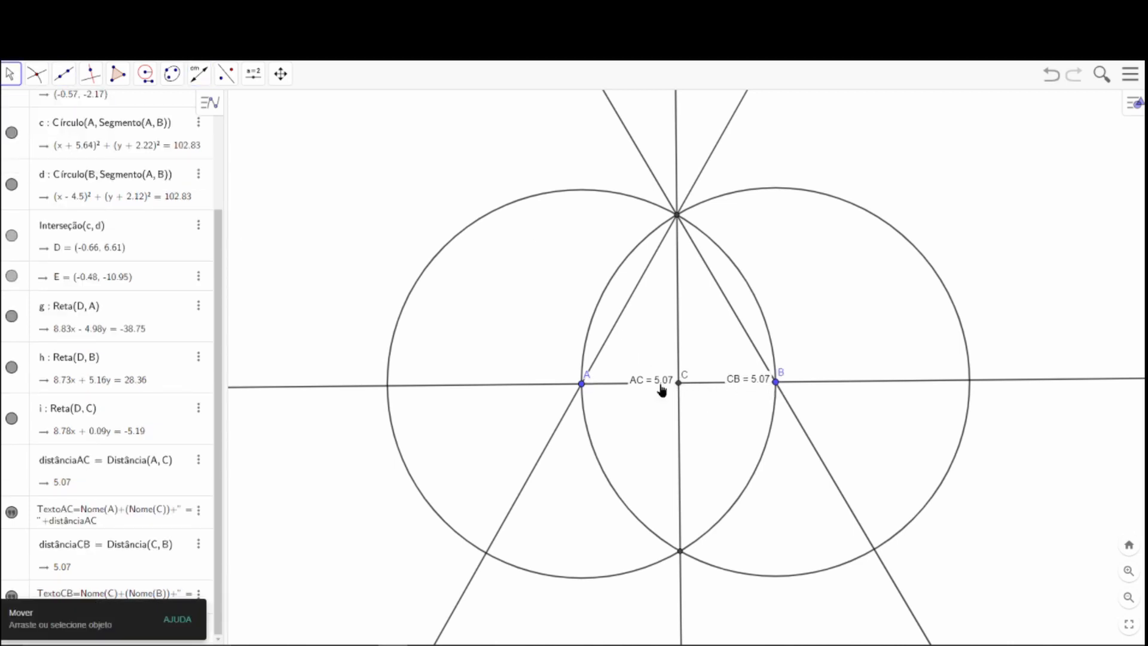
pyautogui.moveTo(661, 390); pyautogui.dragTo(638, 413)
pyautogui.moveTo(730, 403); pyautogui.dragTo(727, 438)
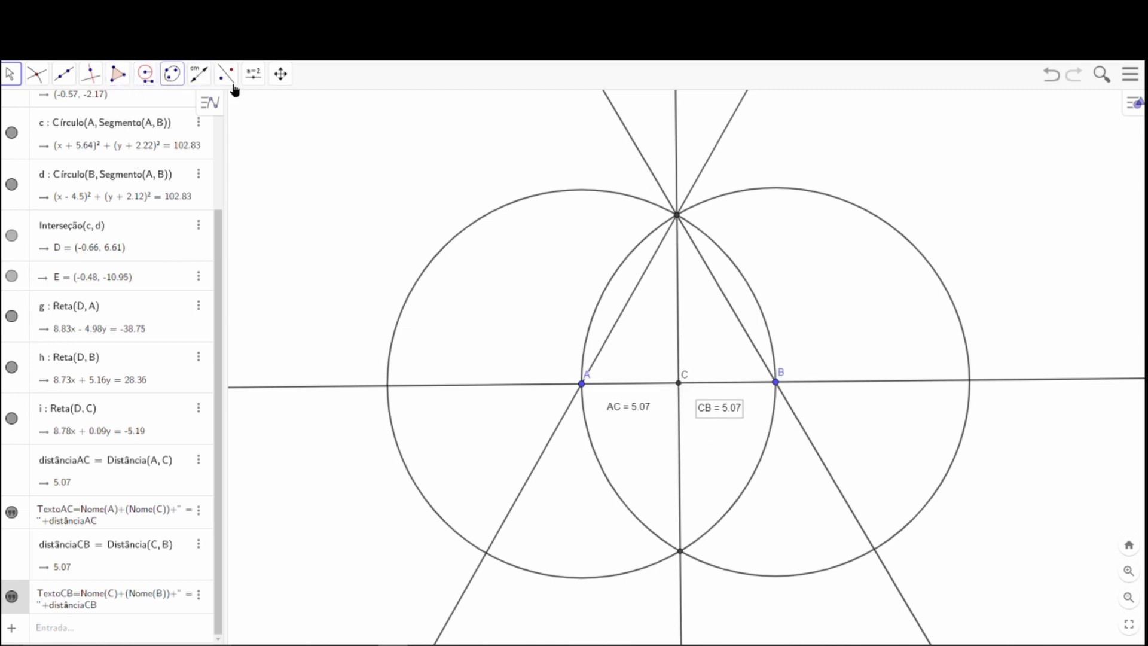
# Measure angle BCD between line AB and the vertical line through midpoint C.
pyautogui.click(200, 78)
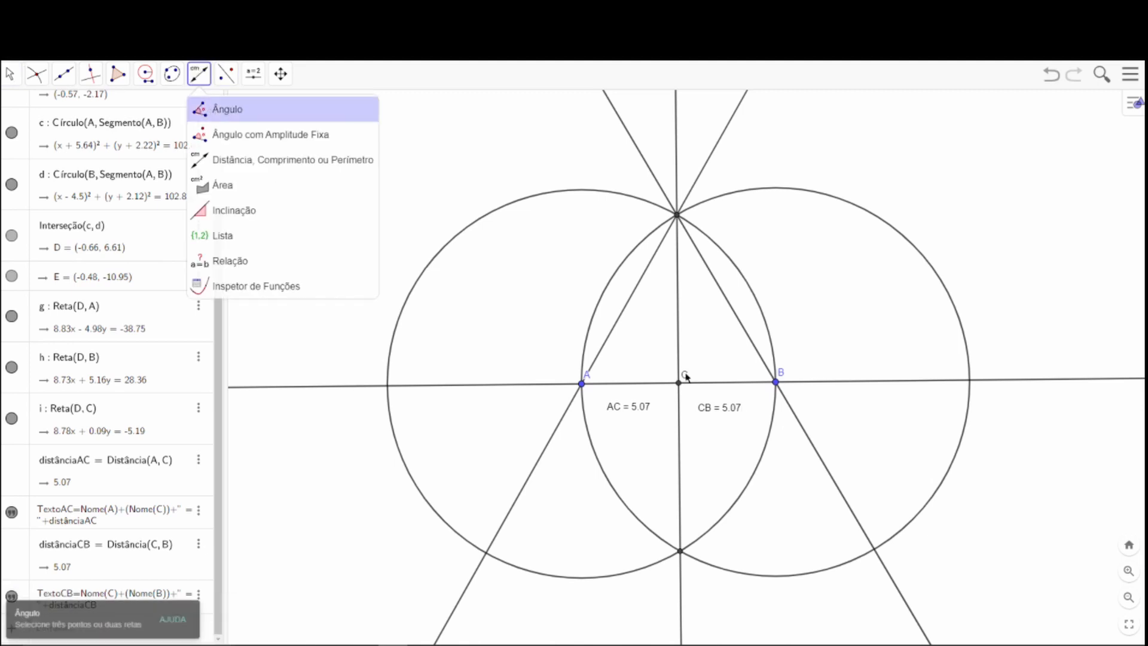
pyautogui.click(777, 383)
pyautogui.click(679, 382)
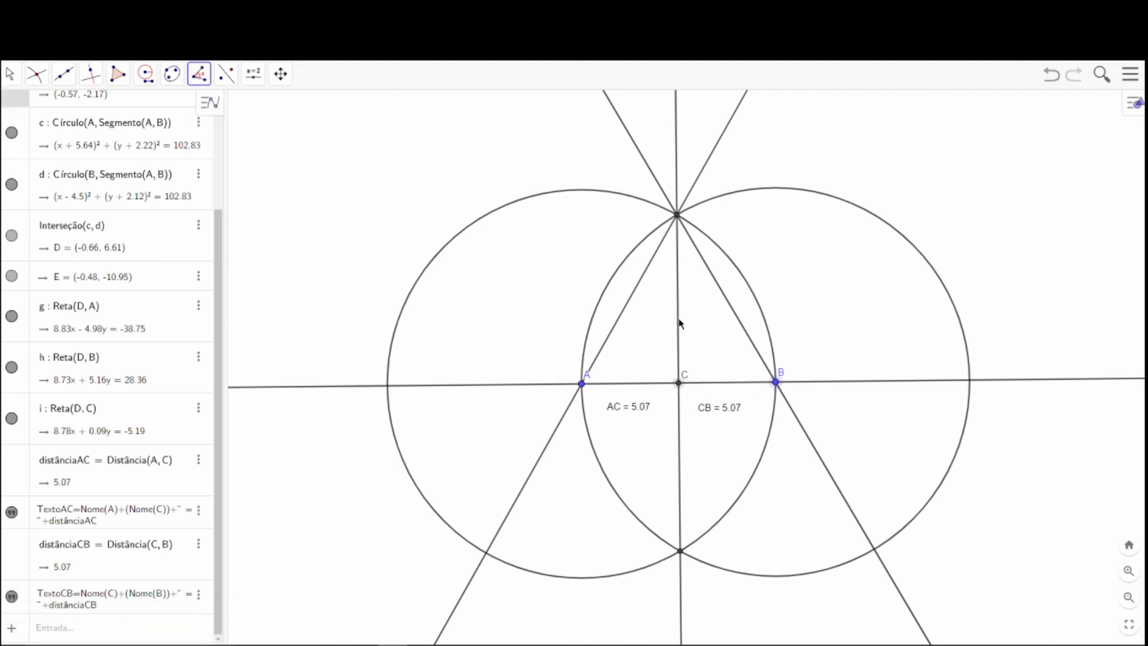
pyautogui.click(678, 217)
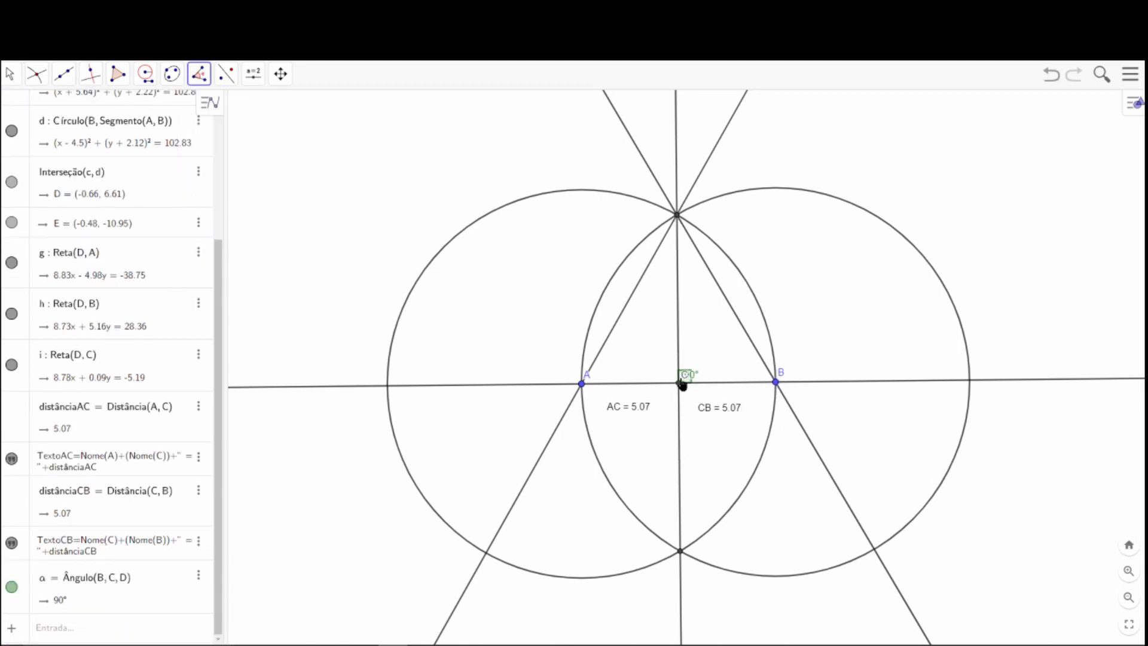
# Move the label of angle BCD clear of midpoint C, and measure angle DCA between the vertical line and line AB.
pyautogui.click(10, 74)
pyautogui.moveTo(703, 375); pyautogui.dragTo(707, 372)
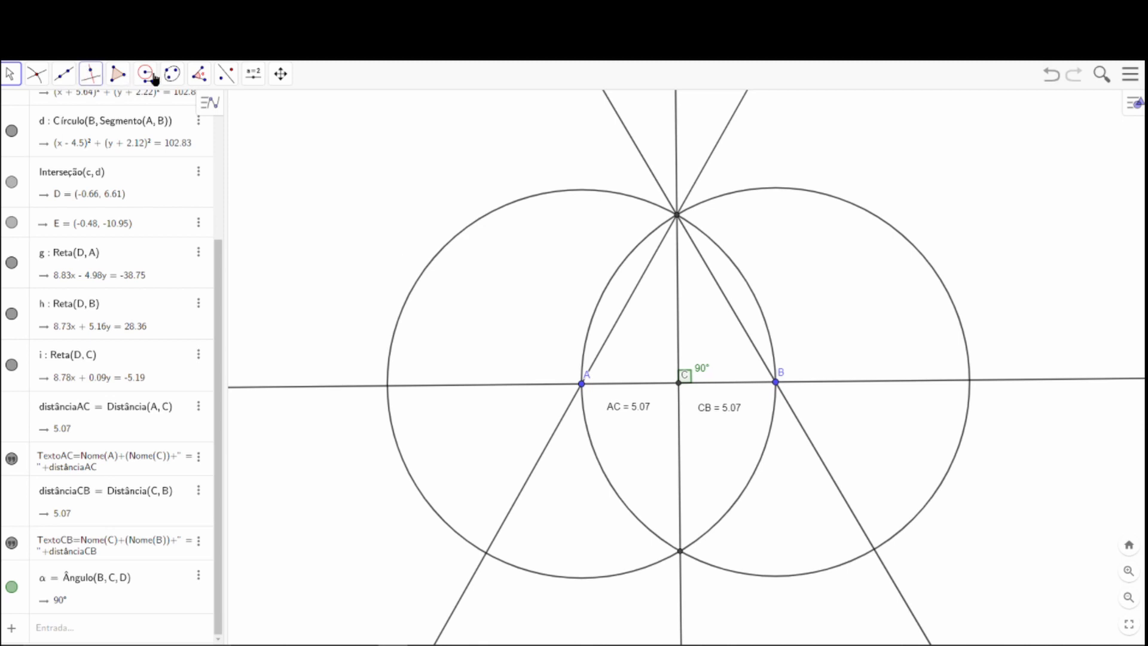
pyautogui.click(199, 75)
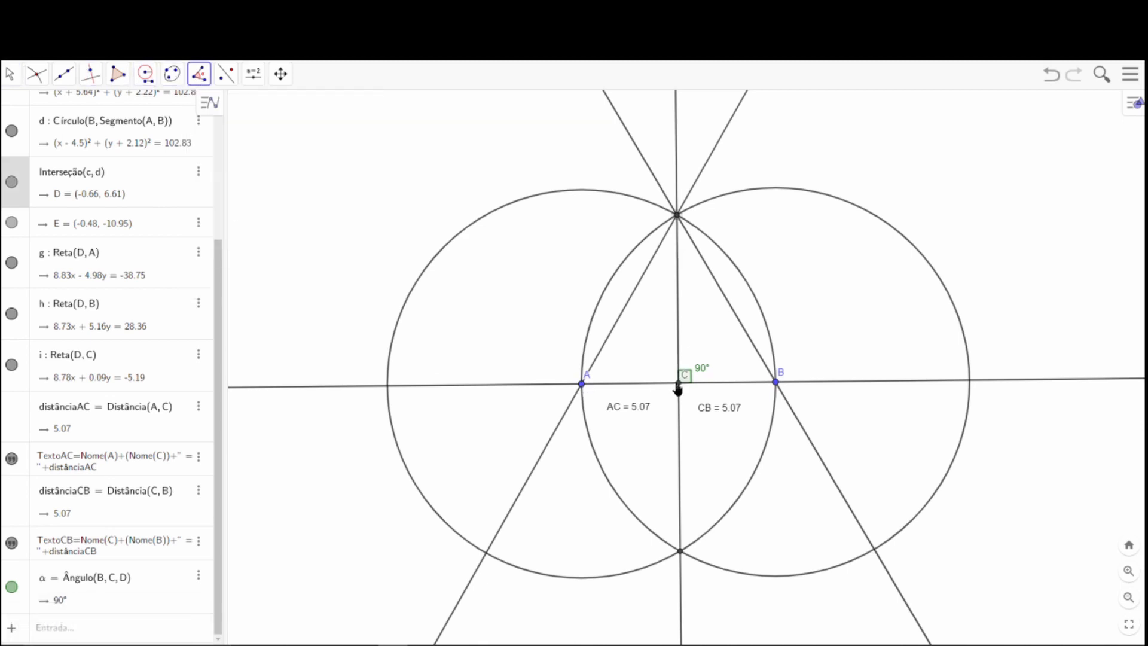
pyautogui.click(582, 384)
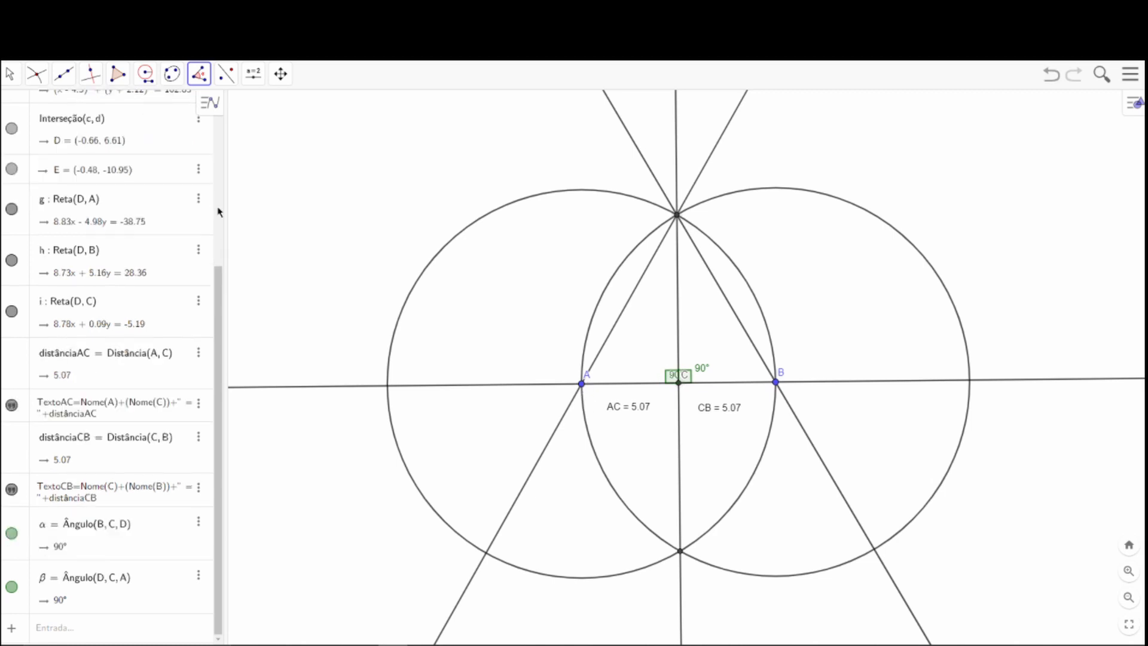
# Move the label of angle DCA outside its marker toward A, and place point C's label just below line AB.
pyautogui.click(11, 73)
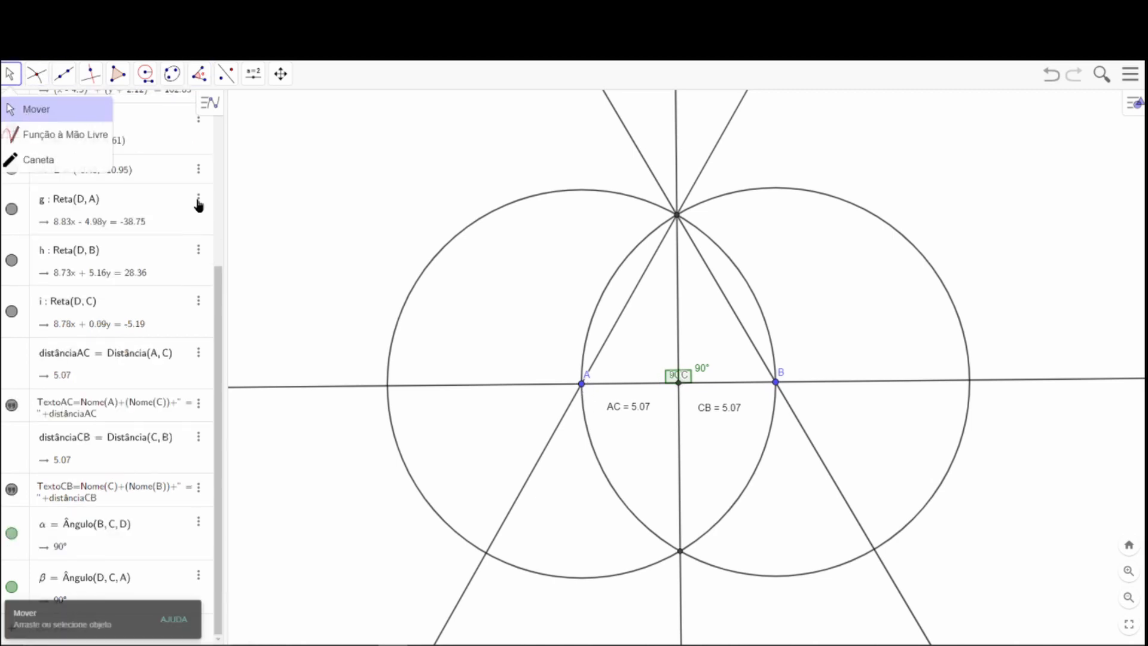
pyautogui.moveTo(675, 379)
pyautogui.mouseDown()
pyautogui.moveTo(654, 370)
pyautogui.moveTo(711, 368)
pyautogui.mouseUp()
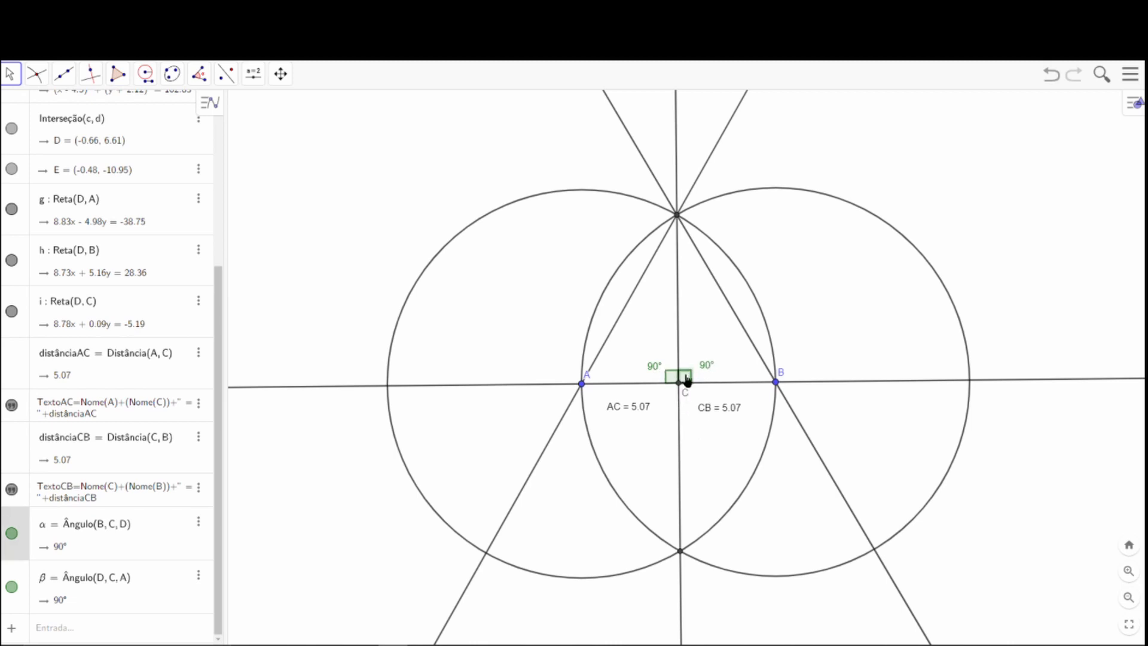
pyautogui.click(702, 323)
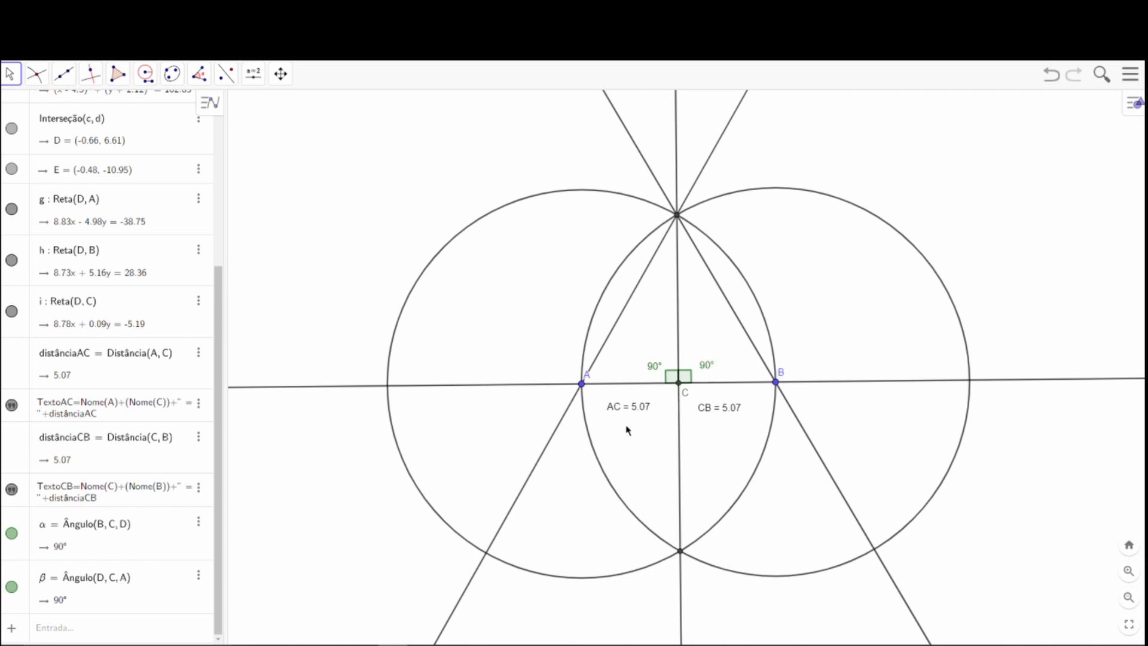
pyautogui.click(679, 293)
pyautogui.moveTo(646, 338); pyautogui.dragTo(603, 341)
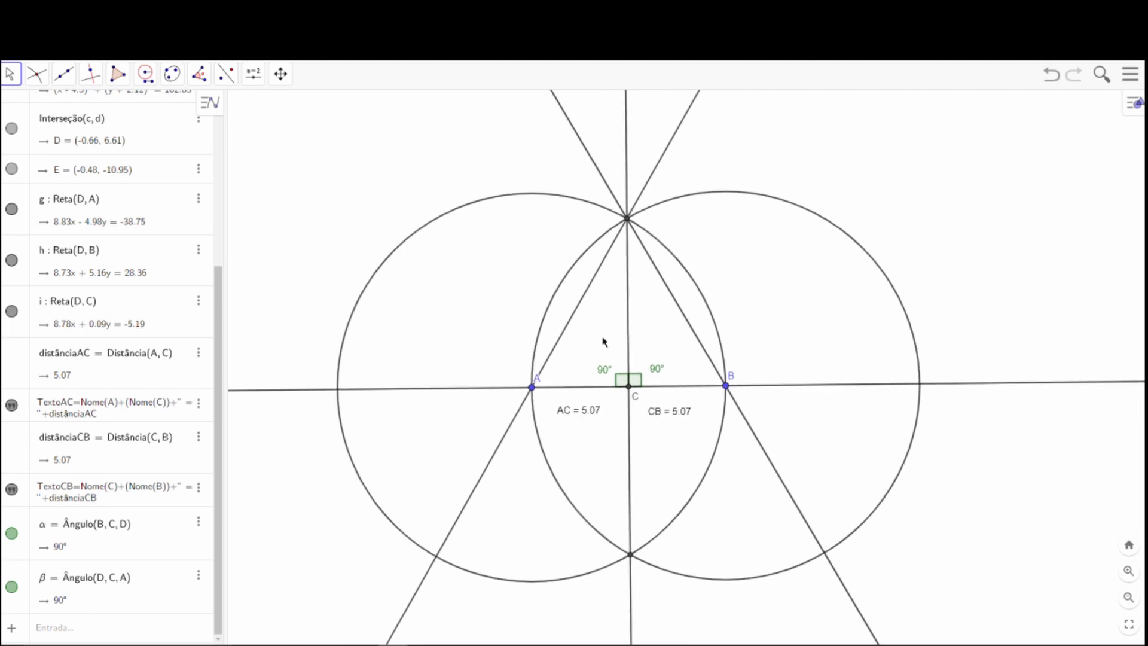